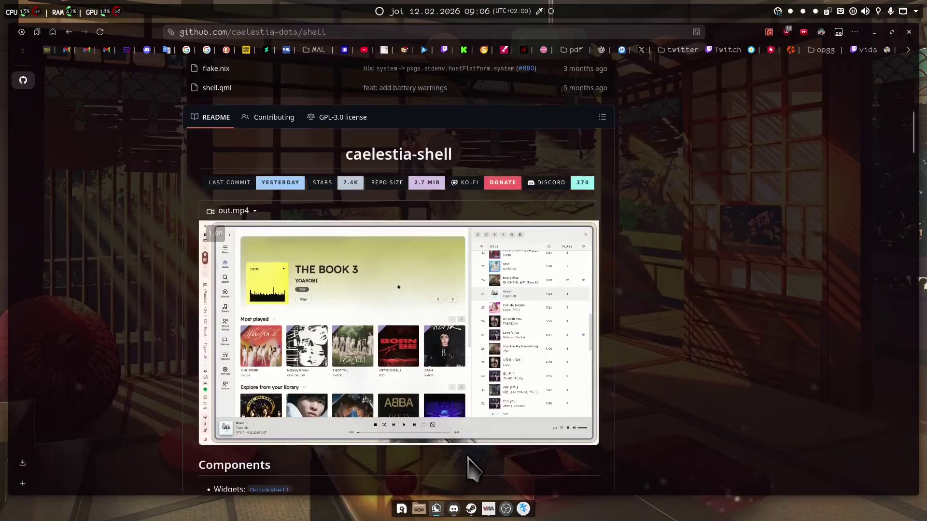
Step: Watch the caelestia-shell README preview video in full screen, leave full screen, and minimize the browser window
mouse_move(496, 409)
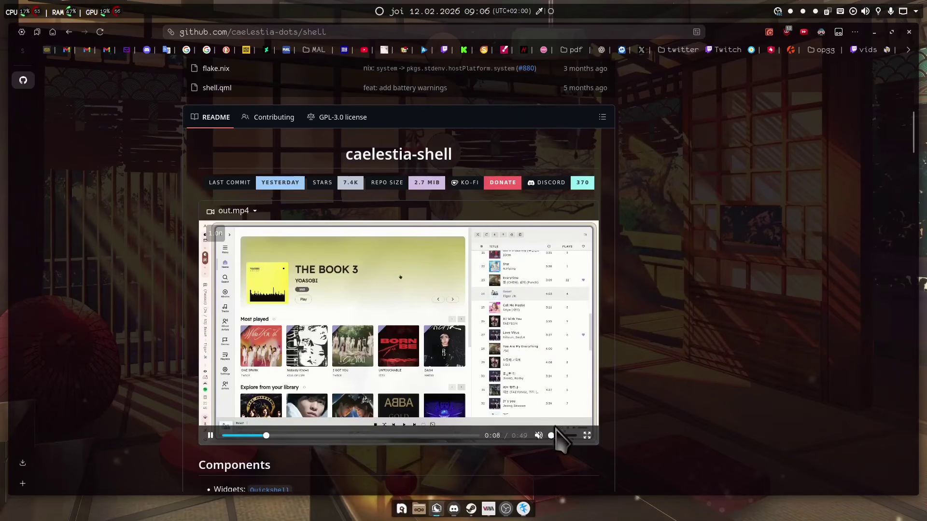
click(587, 436)
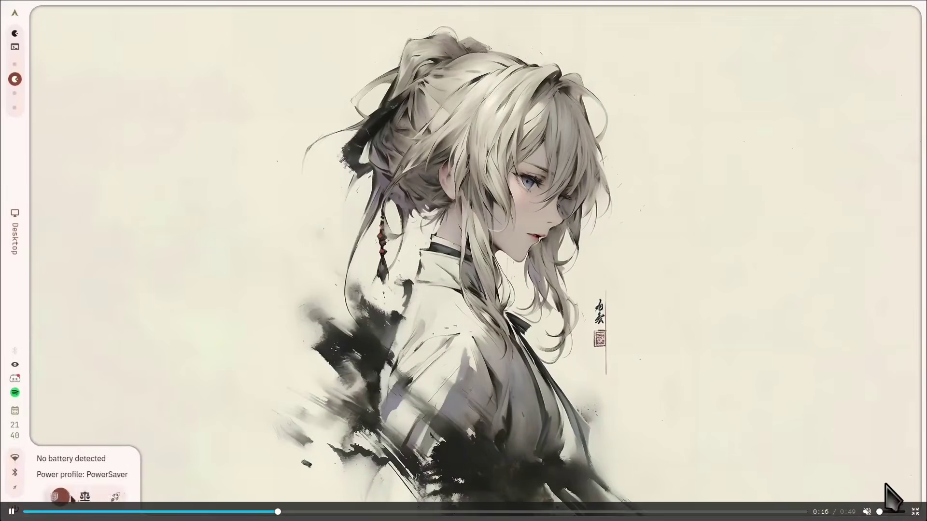
click(915, 511)
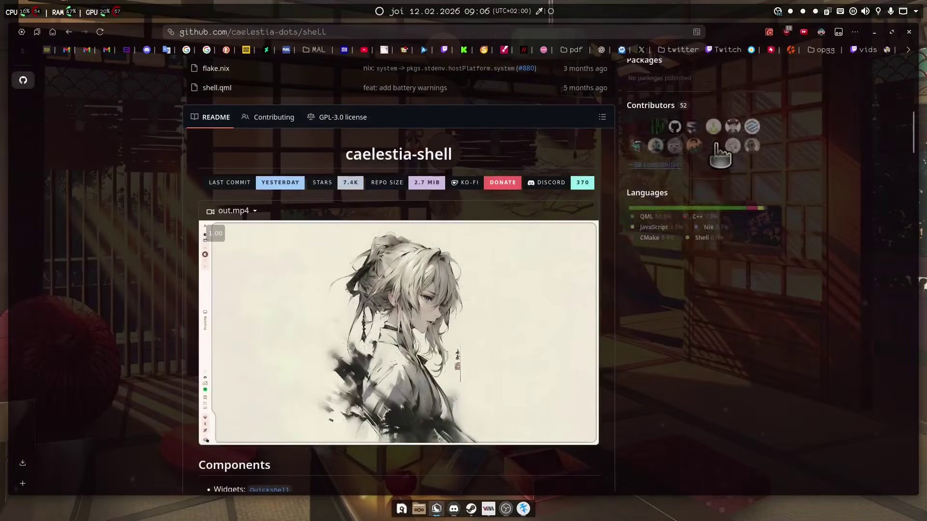
click(873, 38)
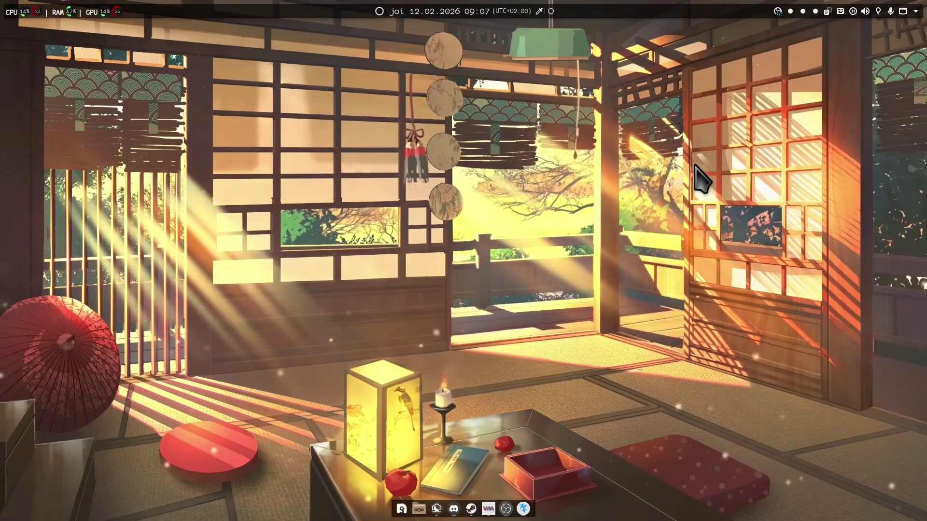
Step: Look at the application launcher and the desktop's context menu, closing each without choosing anything
key(super)
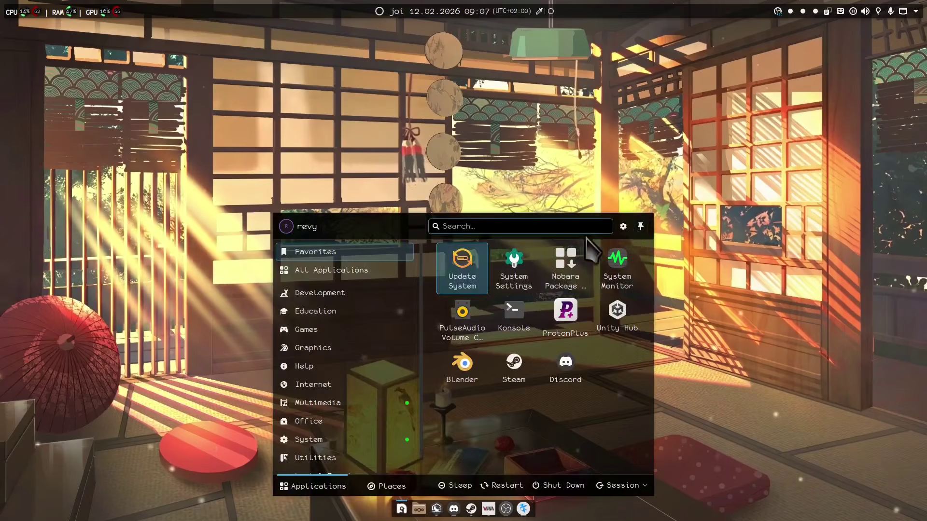
key(super)
right_click(487, 152)
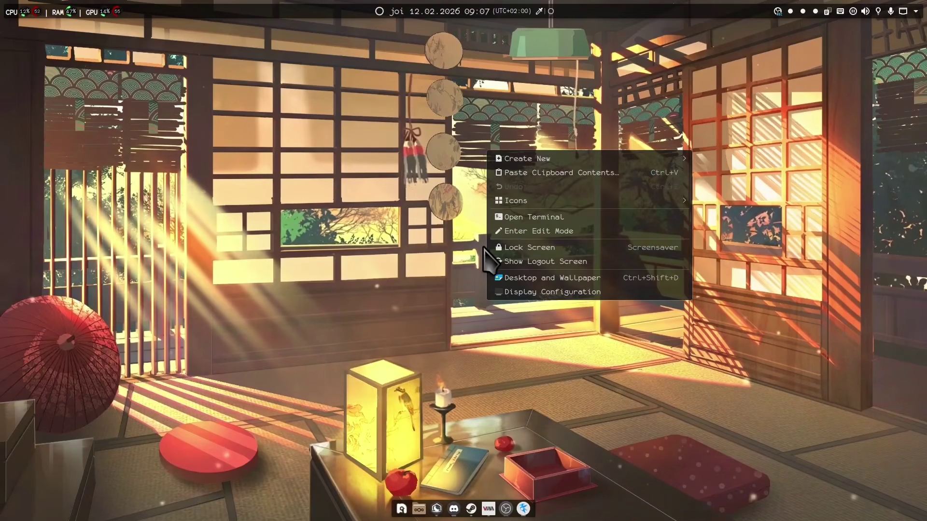
click(435, 283)
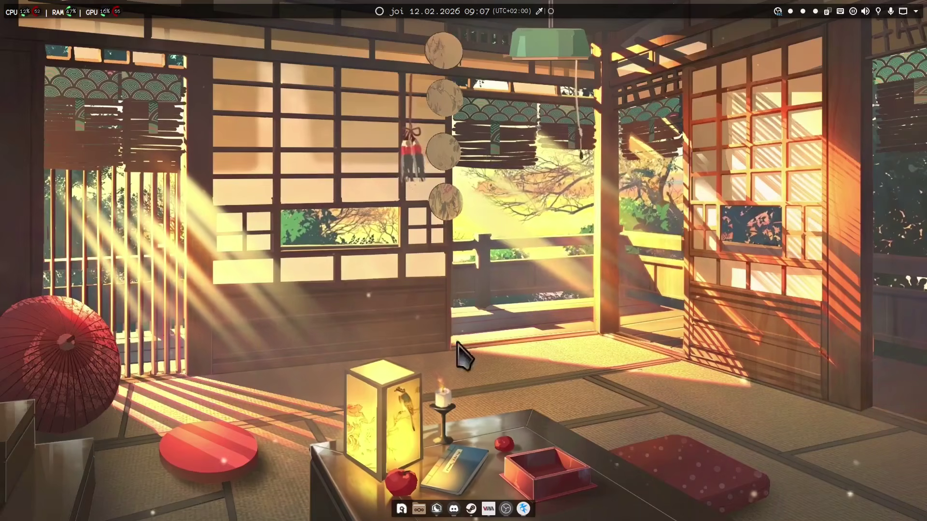
Step: Bring back the browser window, move it out of its snapped position over the desktop, and minimize it
click(436, 508)
drag(742, 32, 606, 50)
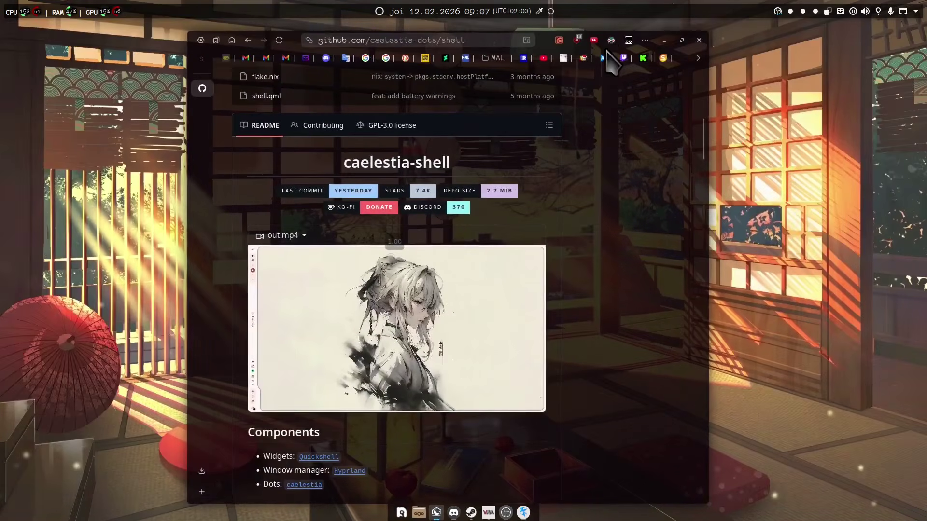
click(661, 41)
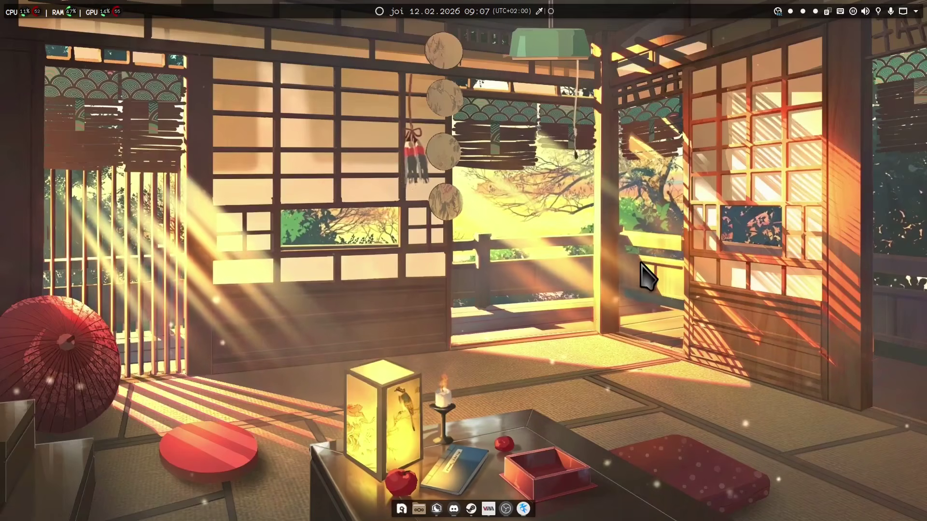
Step: Switch to the archlinux virtual machine window and show it in full screen
click(490, 510)
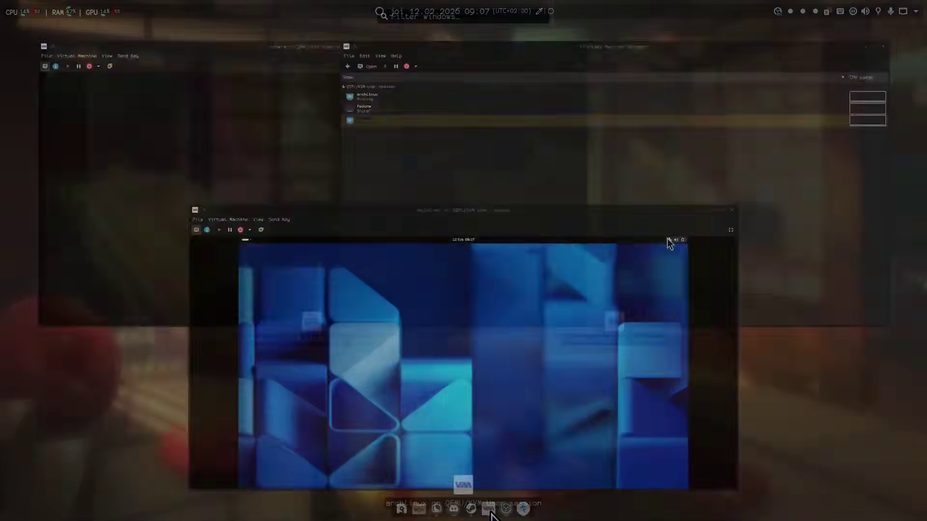
click(548, 428)
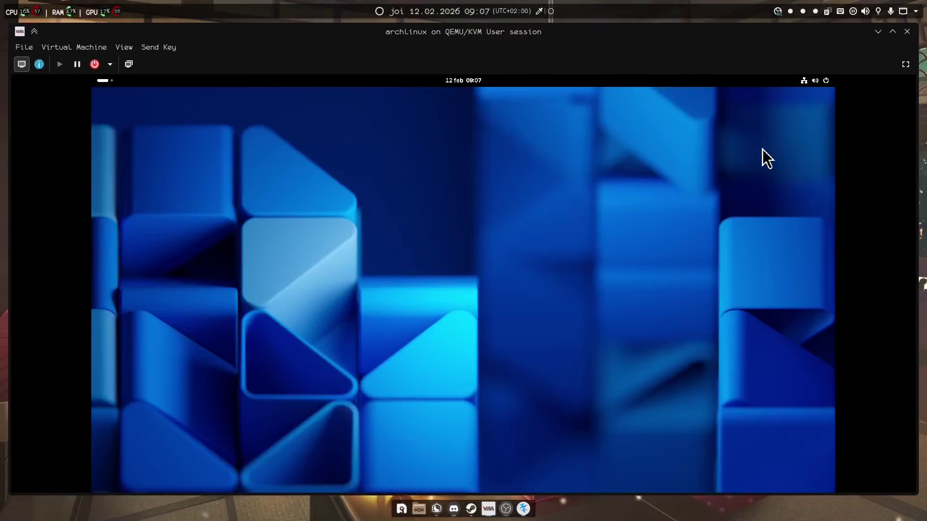
click(906, 64)
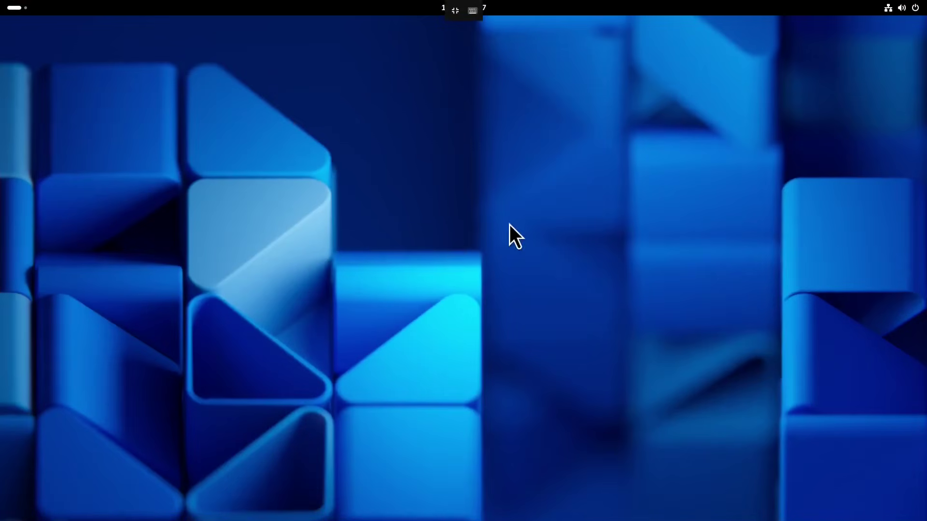
Step: Open the Appearance settings from the desktop, look through the style, accent color and background options, and close Settings
right_click(425, 228)
click(437, 283)
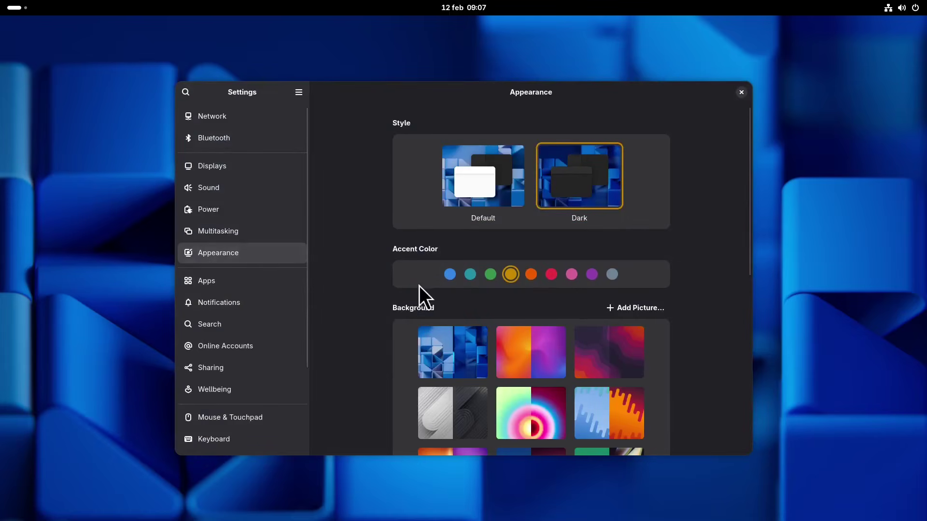
scroll(427, 290, down, 3)
scroll(422, 316, down, 5)
scroll(422, 316, up, 10)
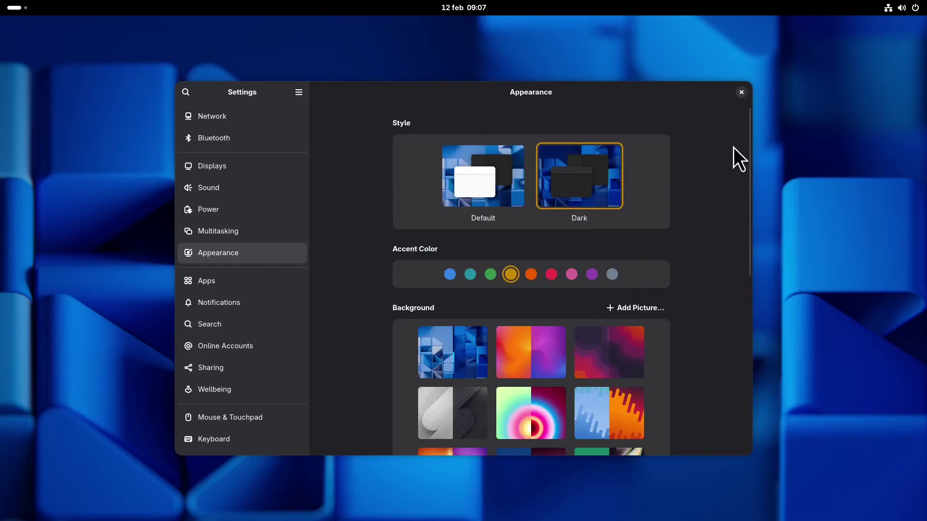
click(742, 93)
Step: View the GNOME activities overview and the full application grid, and return to the desktop
key(super)
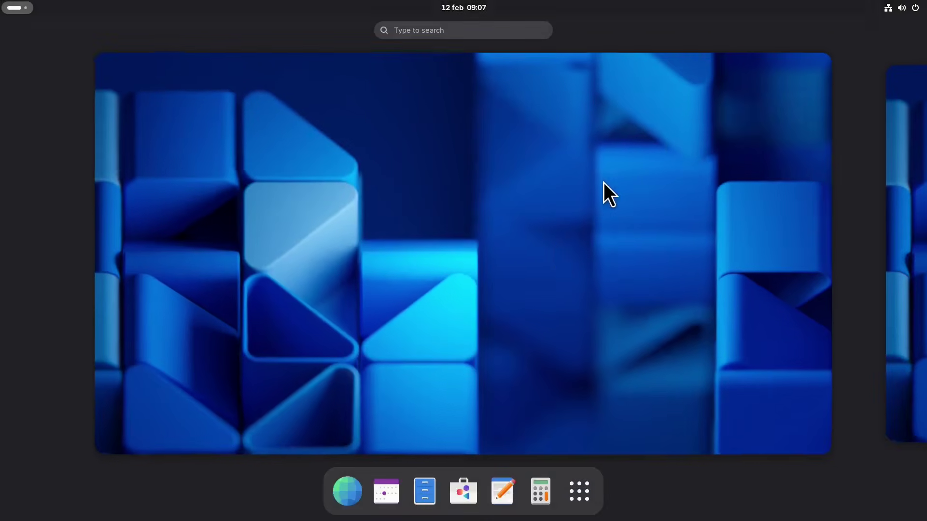
click(581, 493)
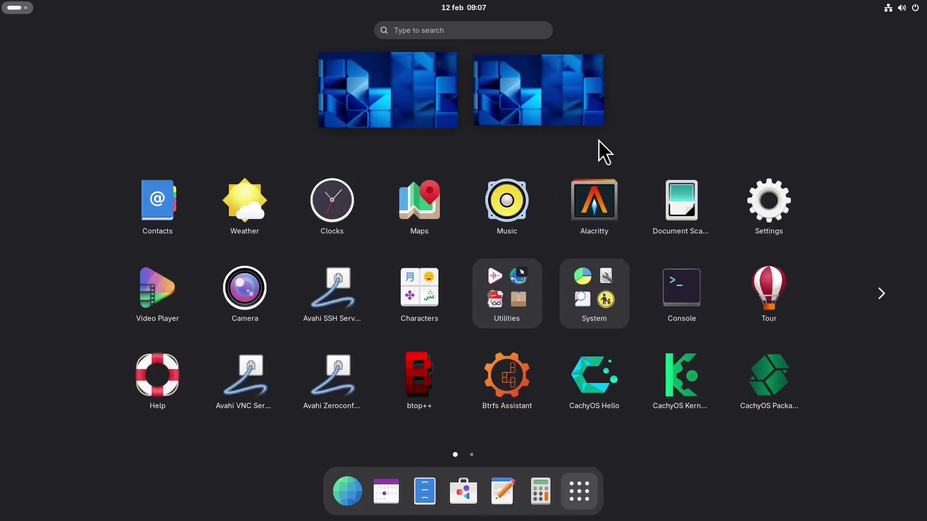
key(super)
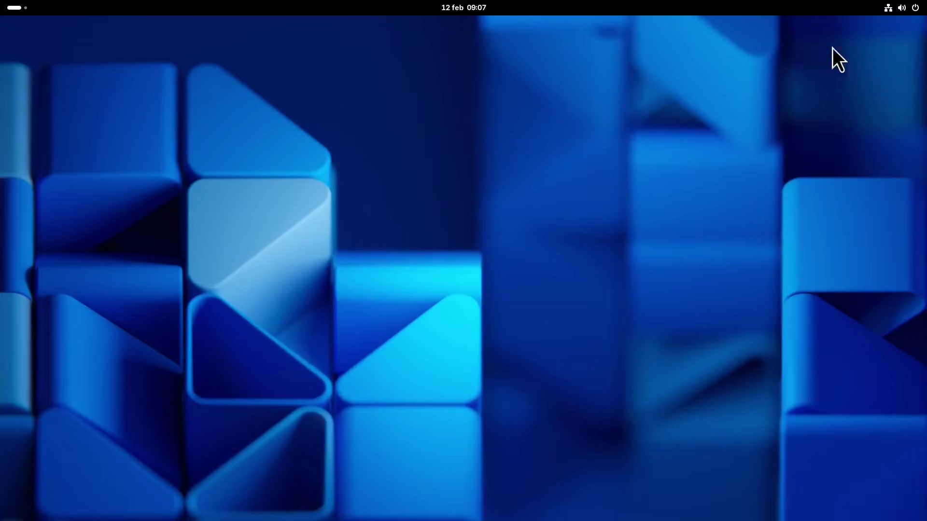
Step: Leave full screen in the archlinux virtual machine, minimize its window, and show the nobara virtual machine in full screen
click(454, 11)
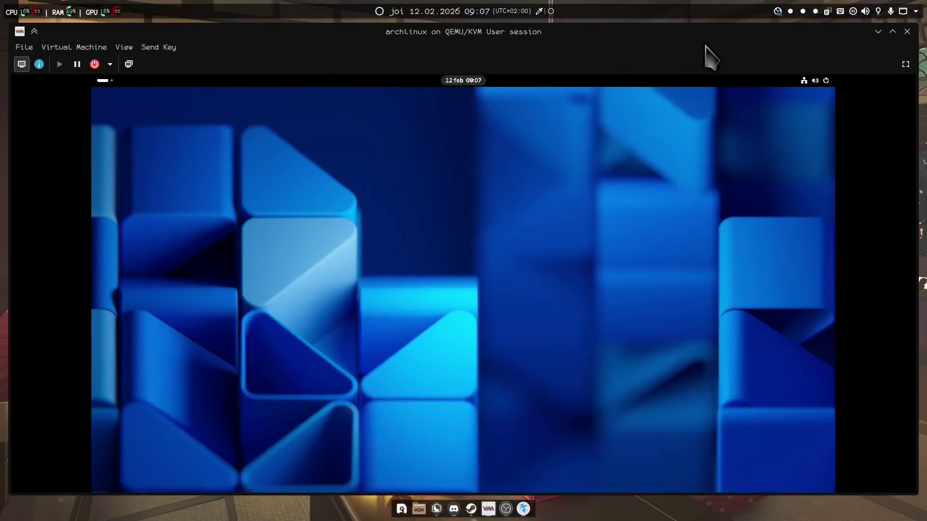
click(879, 32)
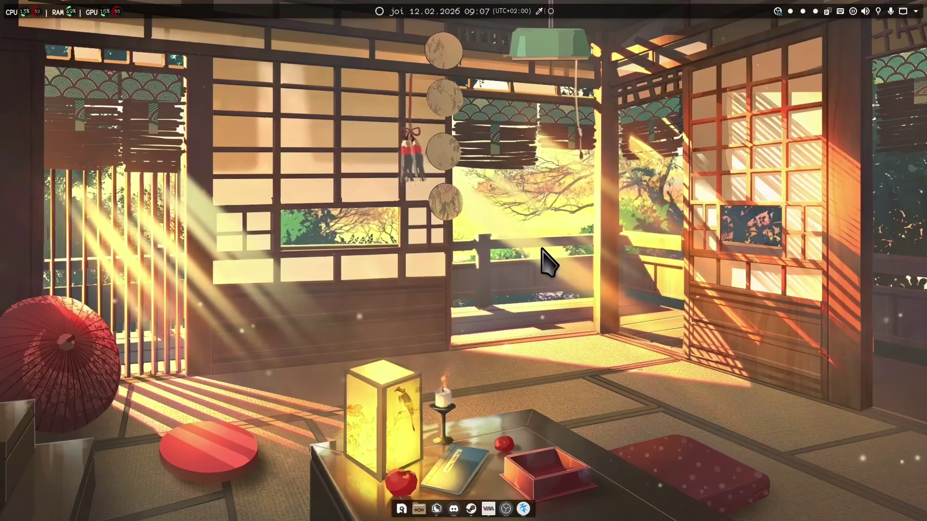
click(497, 509)
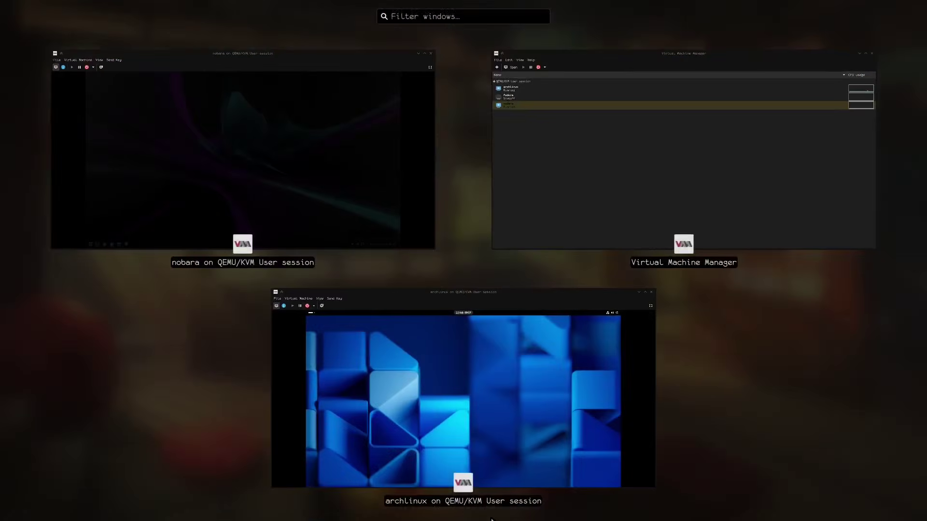
click(311, 151)
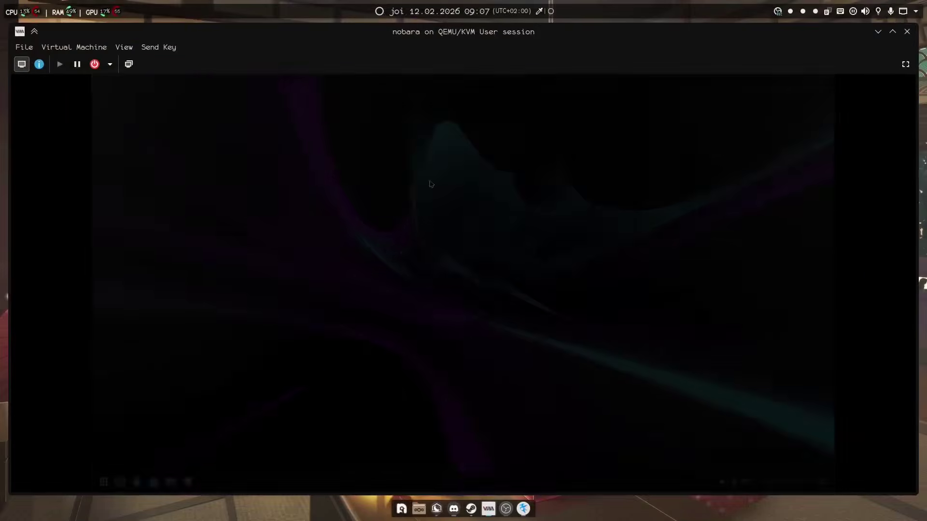
click(906, 64)
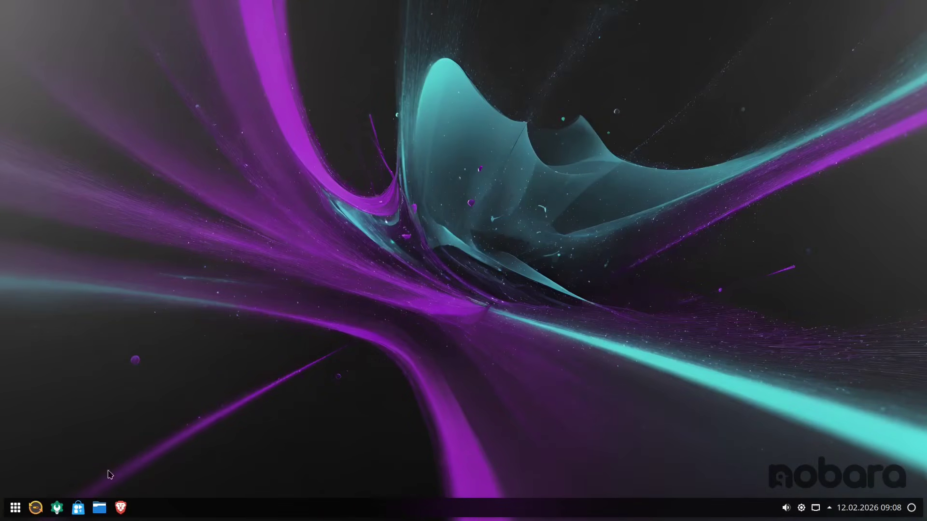
Step: Open the Animations page of System Settings and view the choices for the window open/close animation
click(56, 508)
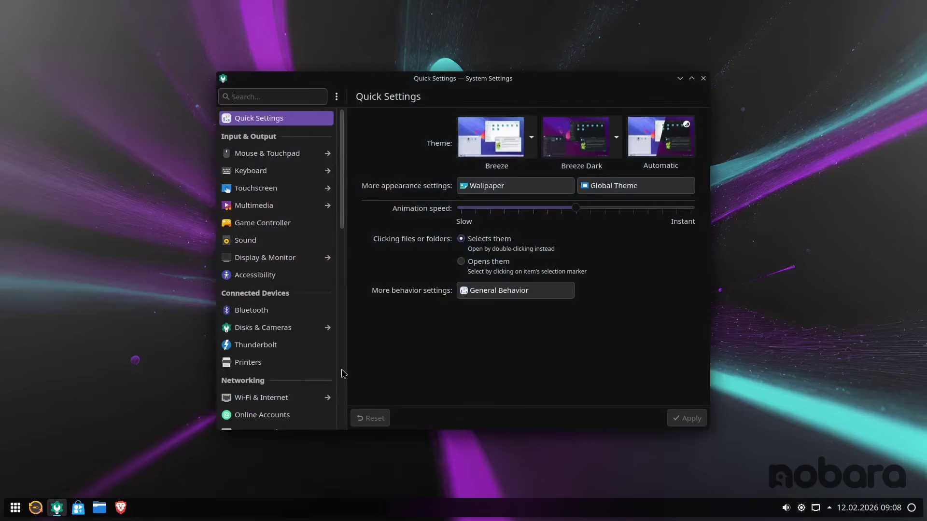
scroll(281, 352, down, 5)
click(275, 325)
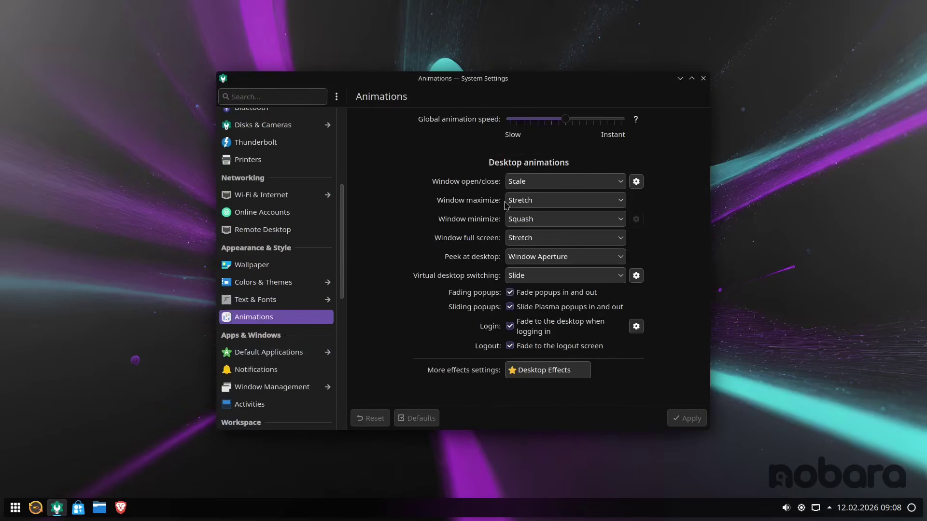
click(528, 186)
click(500, 195)
Step: Set the Peek at desktop animation to Eye on Screen, apply it, and test it by peeking at the desktop
click(531, 260)
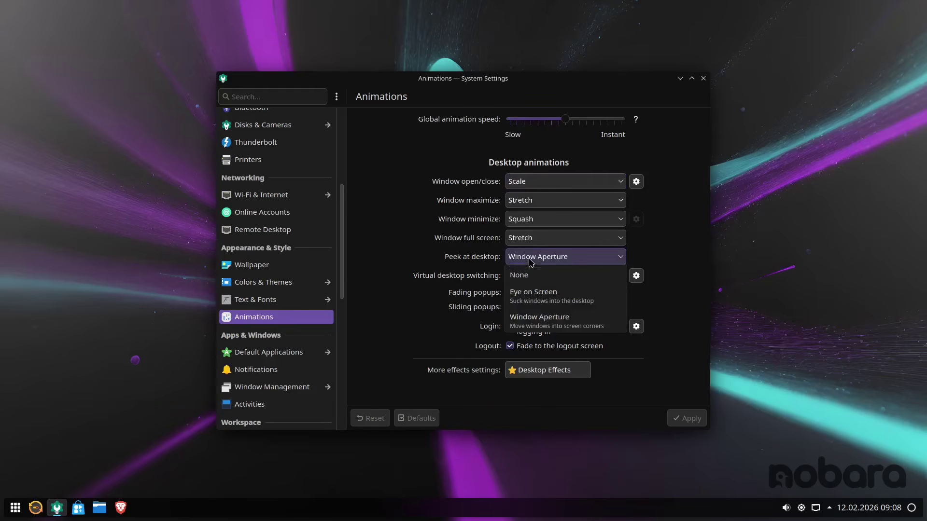
click(535, 293)
click(694, 419)
click(912, 508)
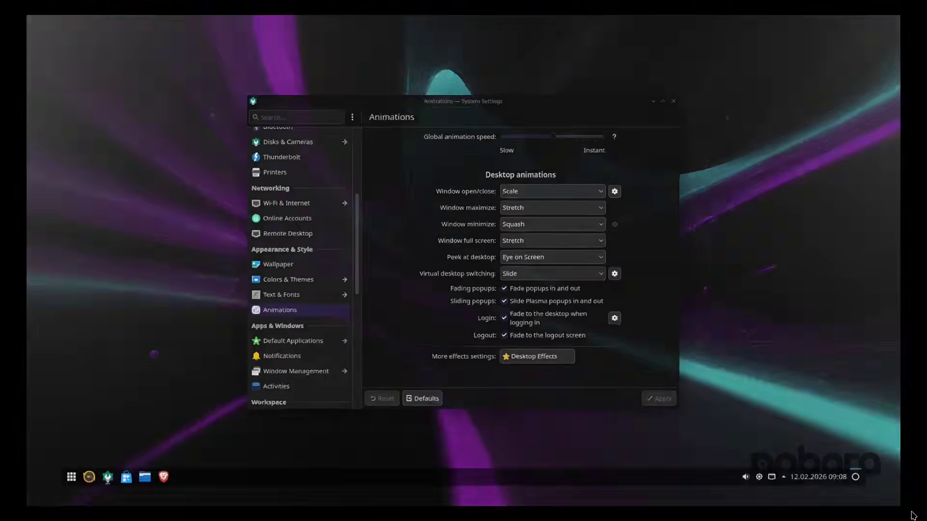
click(911, 508)
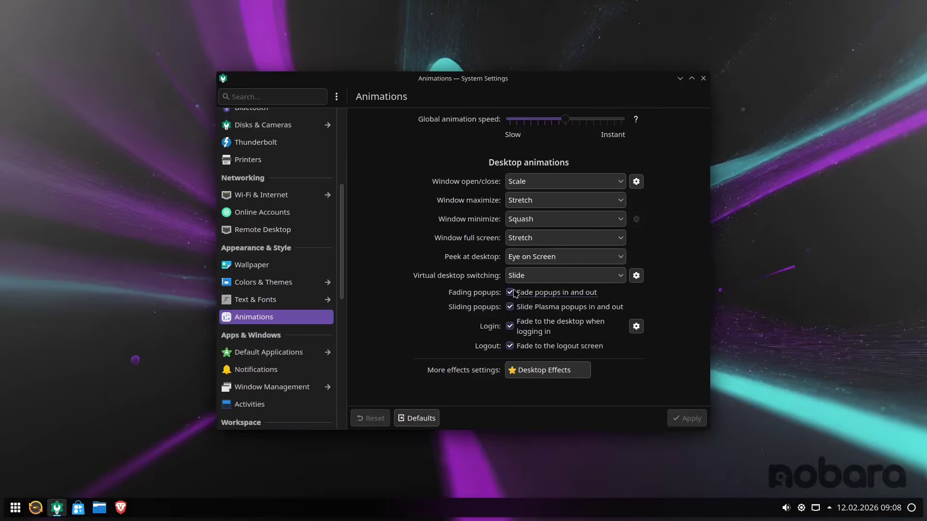
Step: Open the Desktop Effects settings, move the window aside, and show the application launcher to examine its background blur
click(672, 413)
click(565, 372)
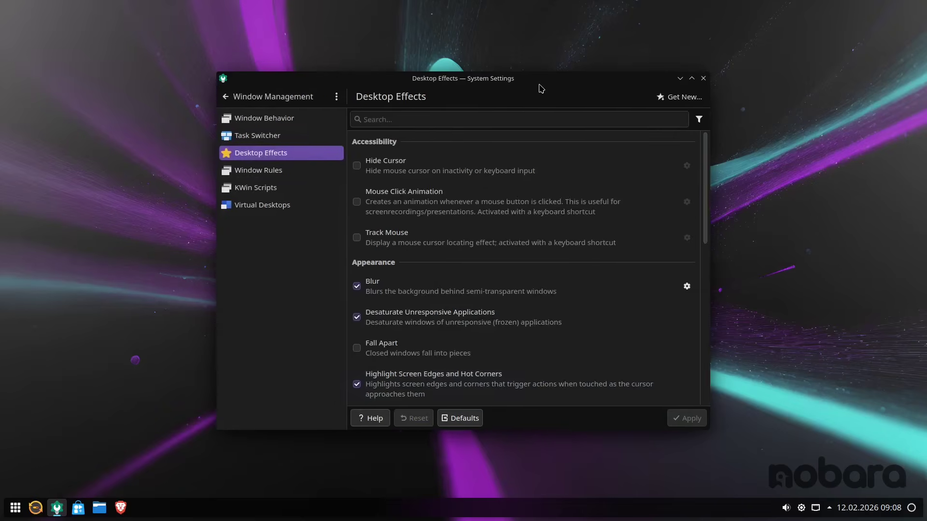
drag(540, 84, 697, 64)
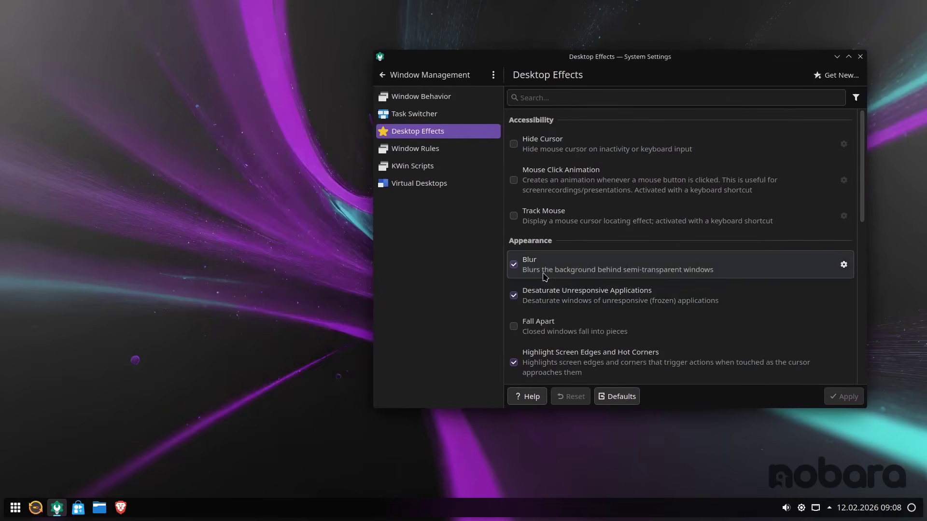
click(266, 319)
key(super)
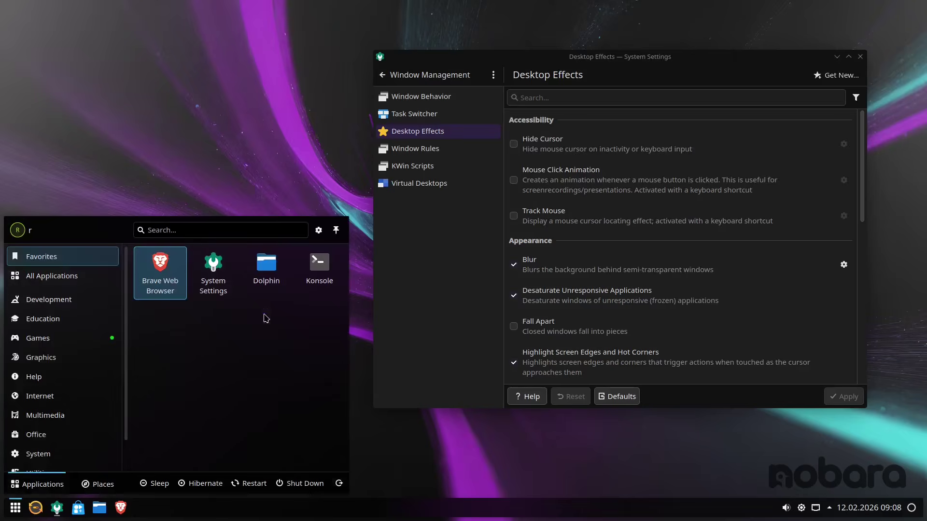
Step: Disable the Blur effect, apply the change, and check the application launcher's background
click(513, 266)
click(845, 400)
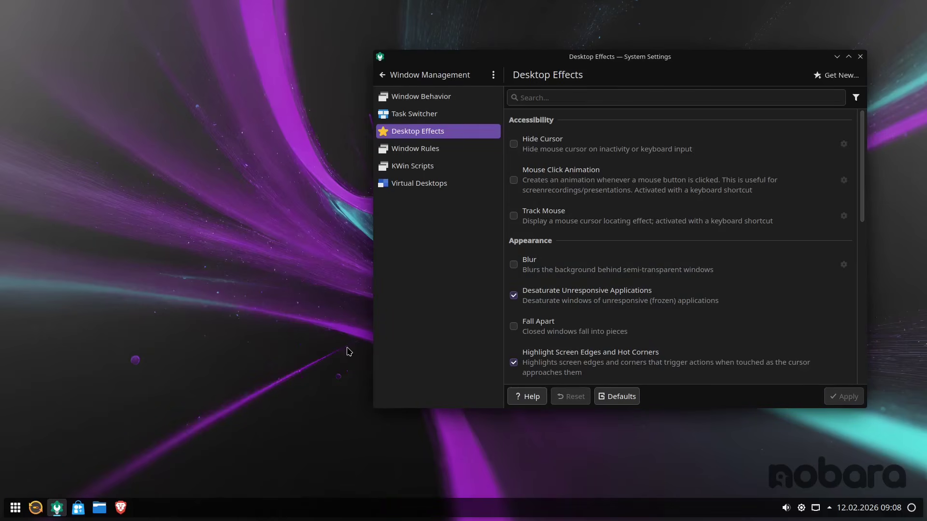
key(super)
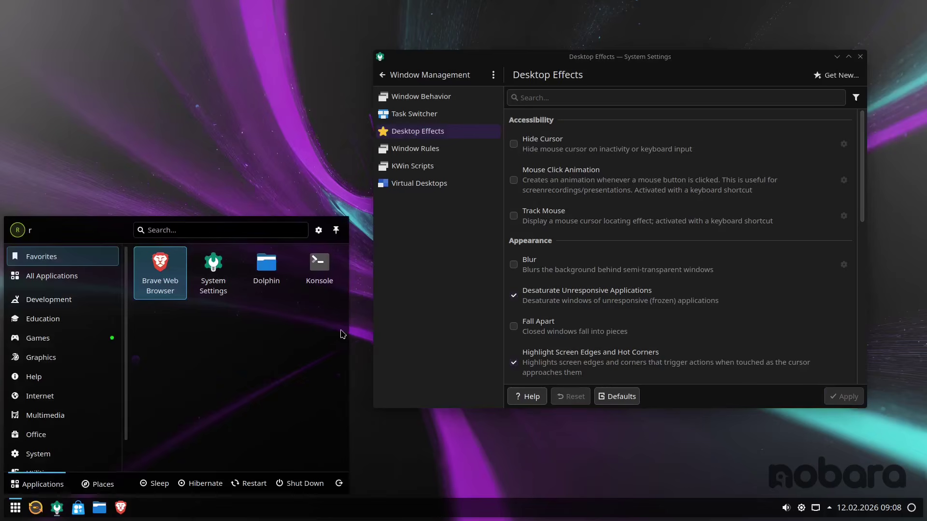
click(463, 321)
Step: Disable the Desaturate Unresponsive Applications and Highlight Screen Edges and Hot Corners effects and apply the change
click(554, 304)
scroll(556, 332, down, 2)
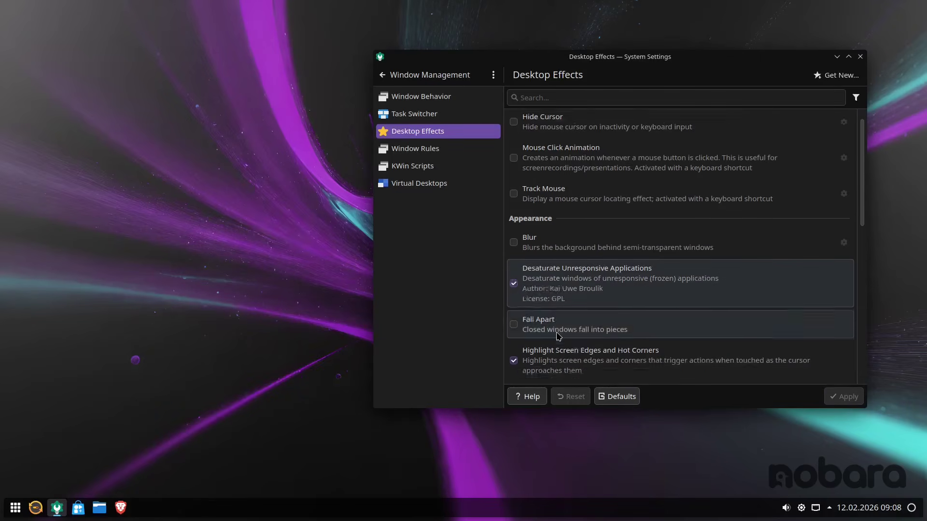
click(512, 251)
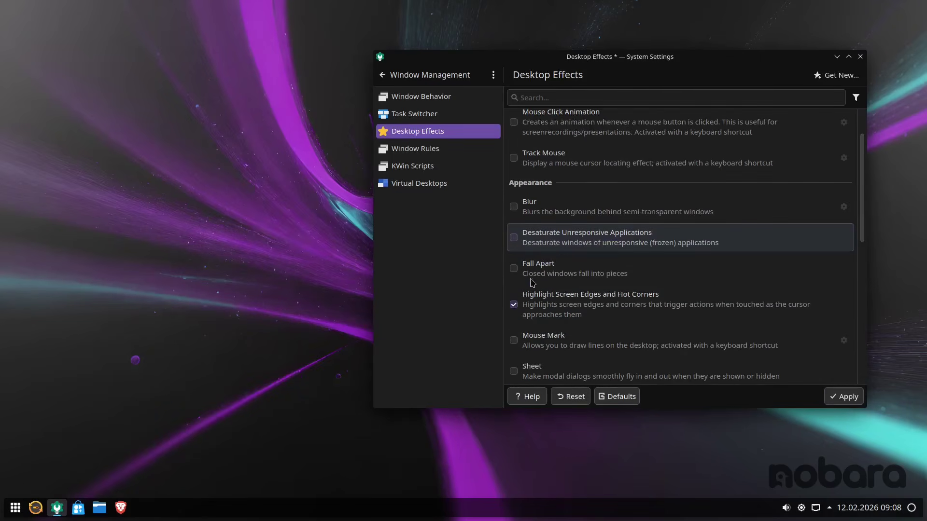
scroll(597, 304, down, 4)
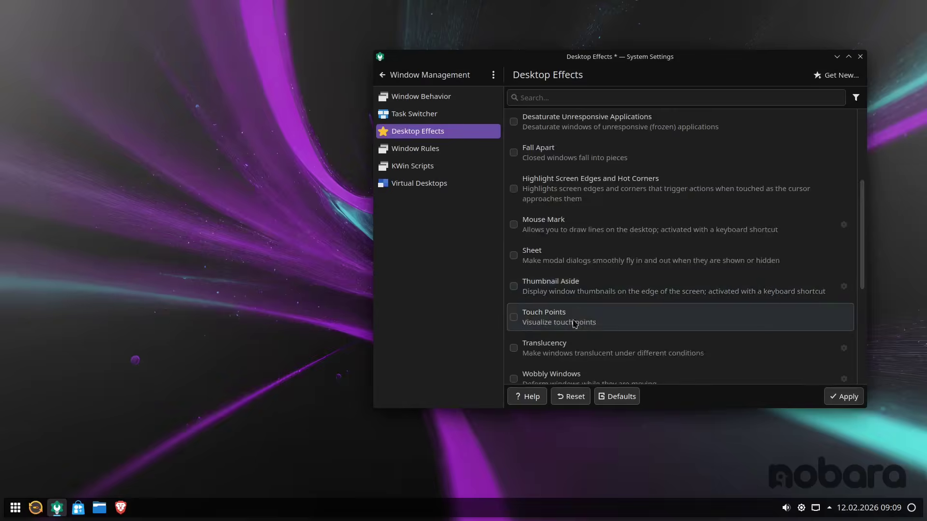
click(842, 399)
Step: Enable the Translucency and Wobbly Windows effects, apply them, and test them by moving the settings window around
scroll(684, 343, down, 2)
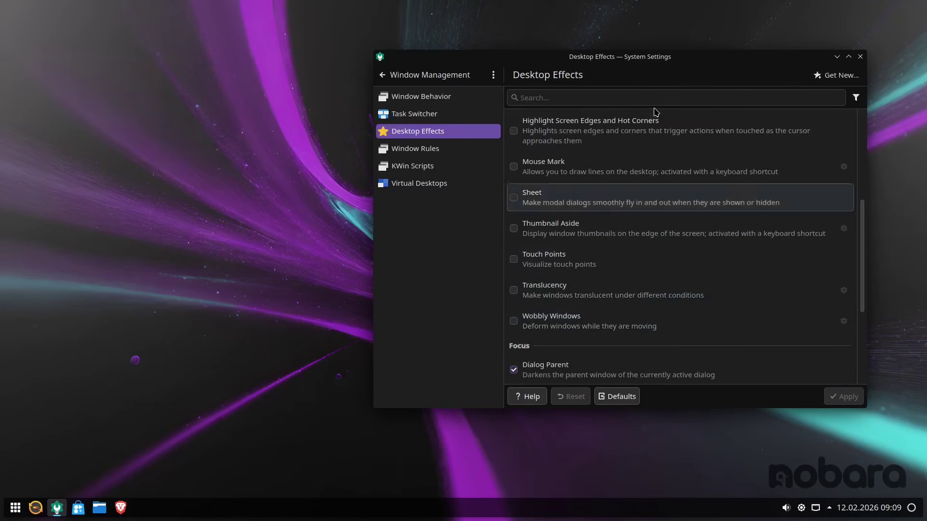
drag(656, 63, 666, 45)
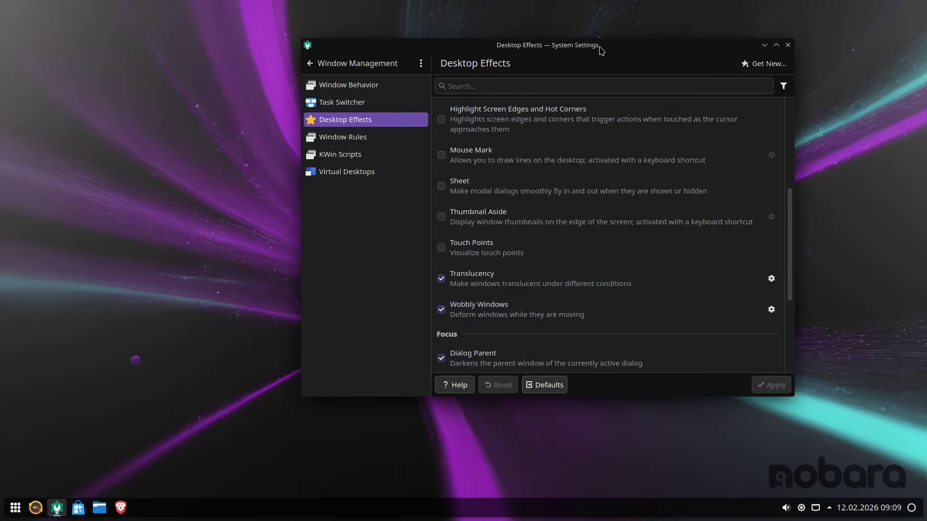
drag(600, 54, 541, 60)
Step: Find the Overview effect in the list, then show the desktop overview and close it again
scroll(588, 124, down, 5)
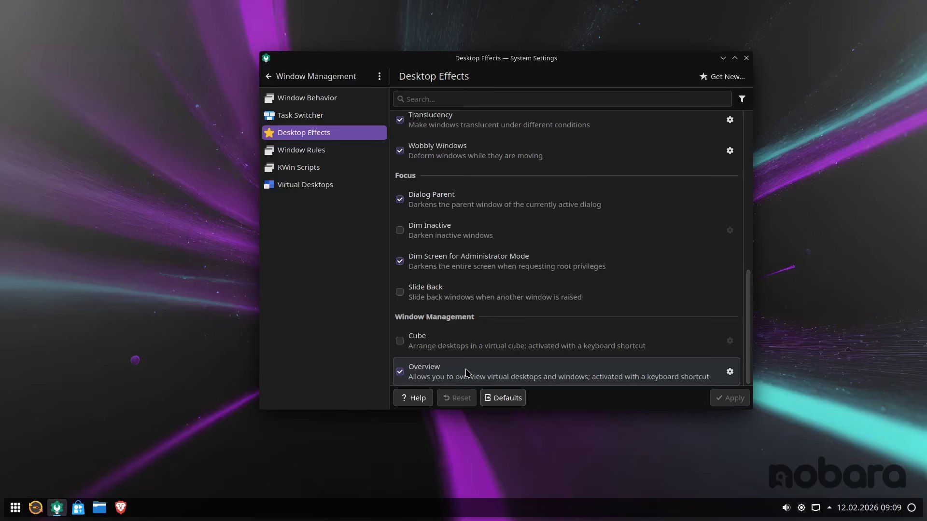
key(super+w)
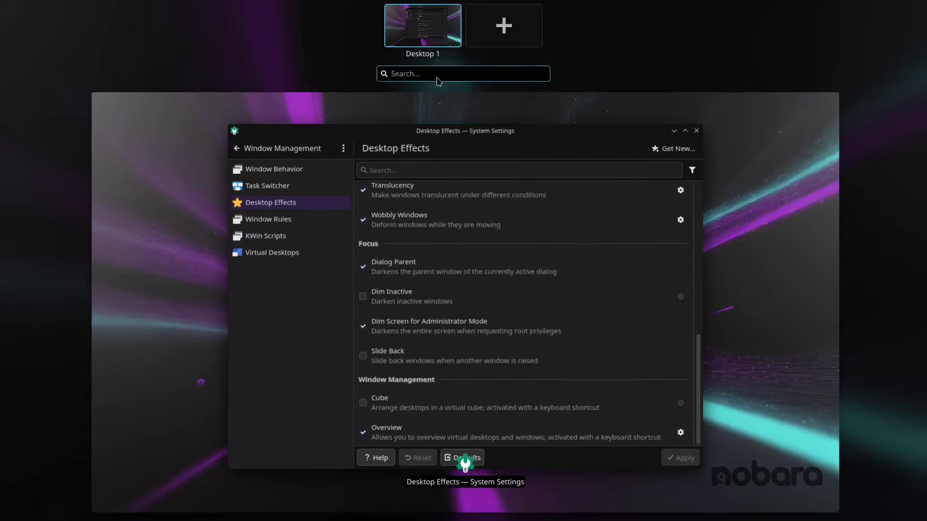
key(super+w)
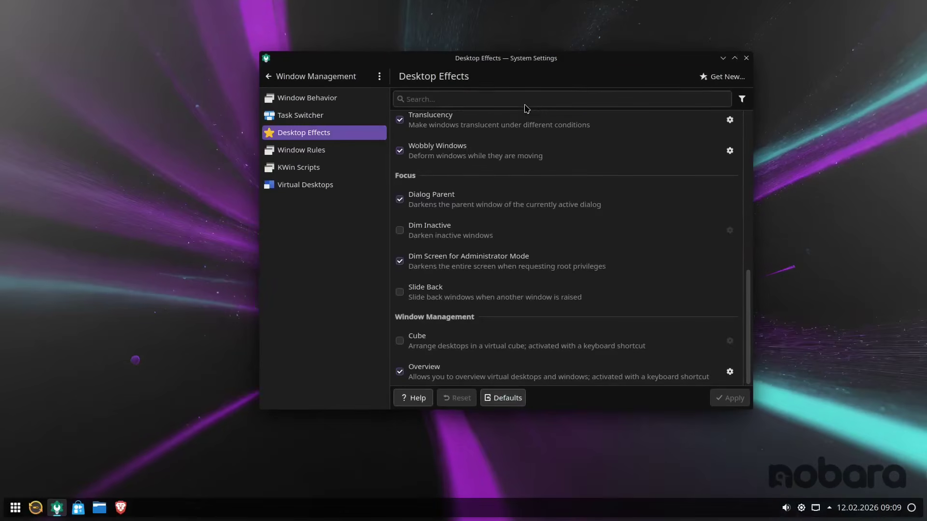
Step: Download the Geometry Change desktop effect, installing the kwin4-effect-geometry-change-1-5.tar.gz version, and close the download window
scroll(507, 269, up, 10)
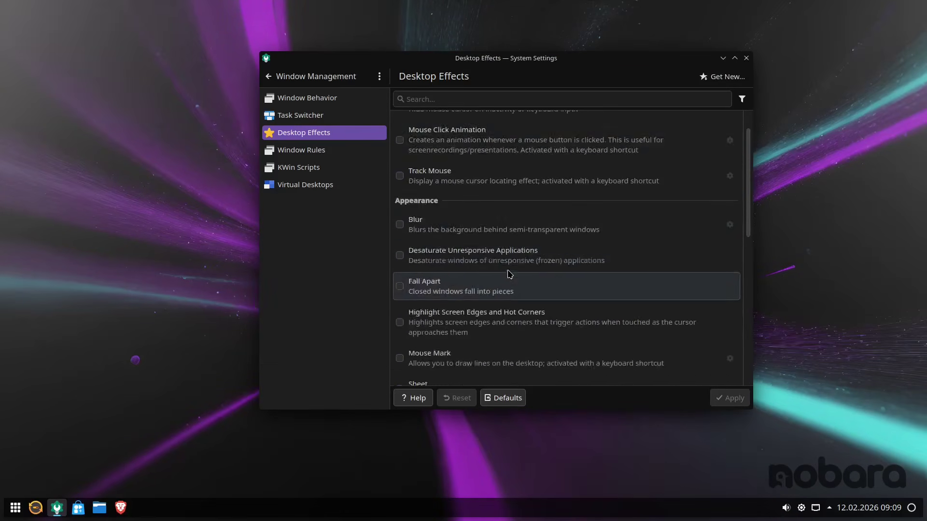
click(719, 81)
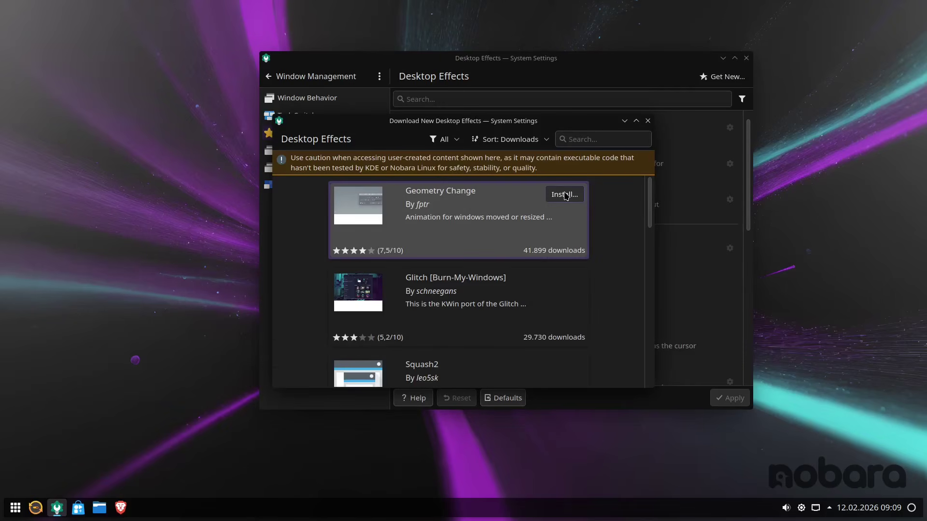
click(565, 195)
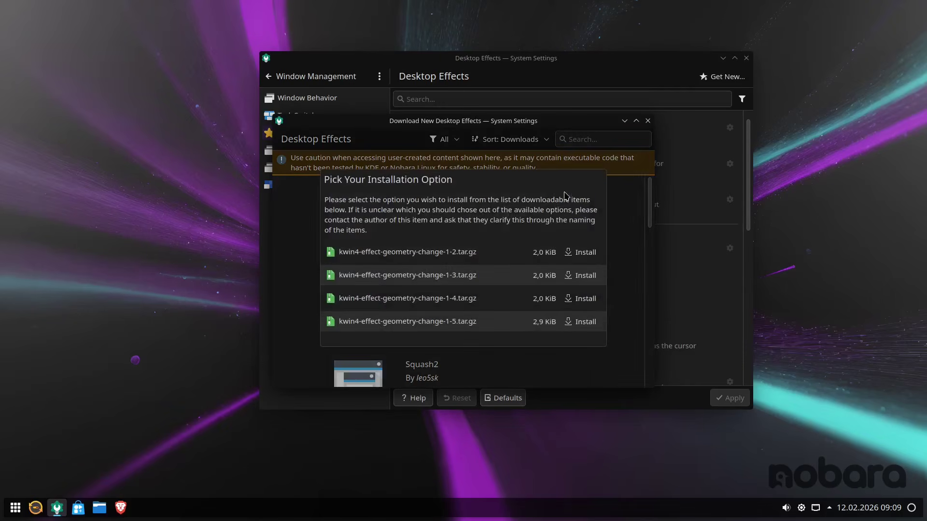
click(581, 324)
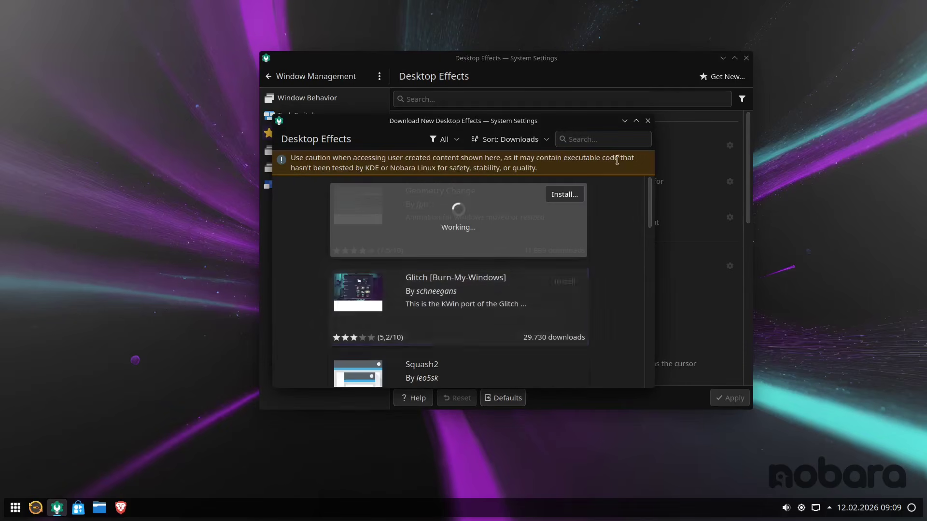
click(648, 121)
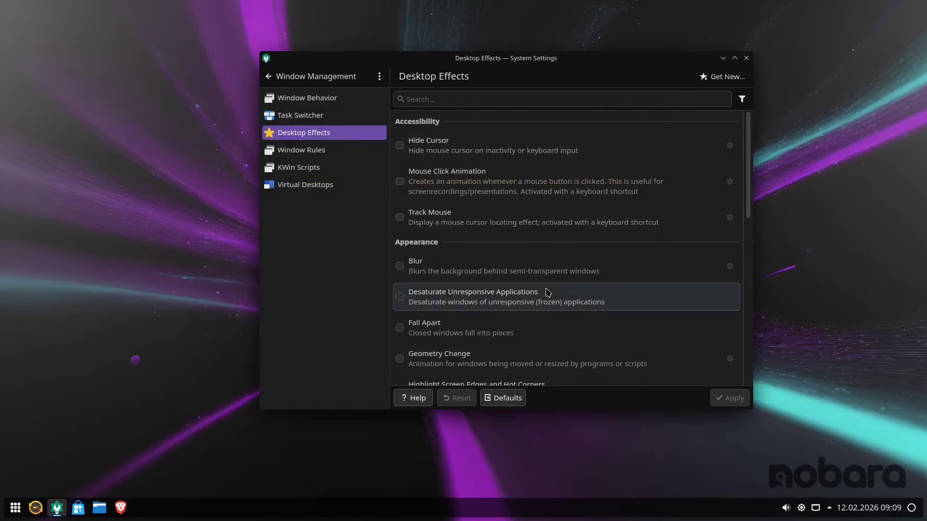
Step: Tile the settings window alternately to the right and left screen halves to observe its movement without Geometry Change
scroll(548, 293, down, 6)
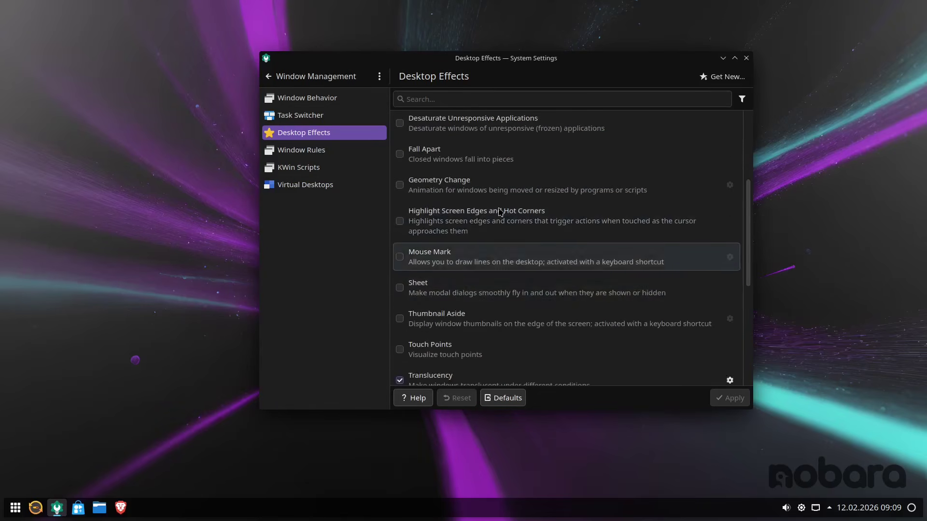
scroll(524, 237, up, 1)
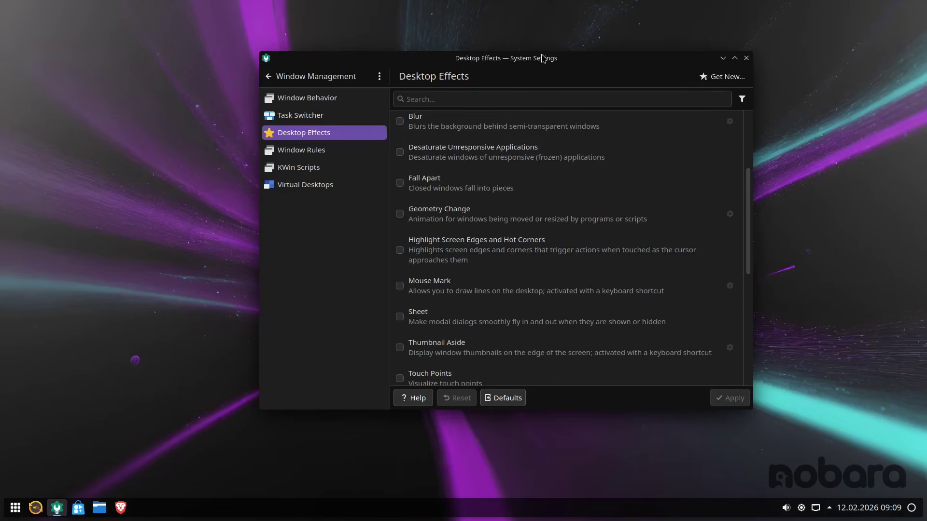
key(super+Right)
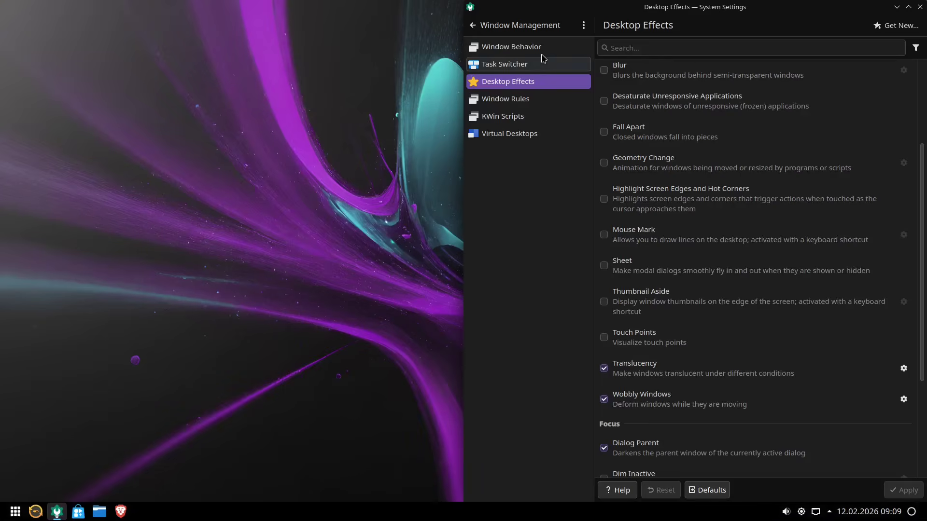
key(super+Left)
key(super+Right)
key(super+Left)
key(super+Right)
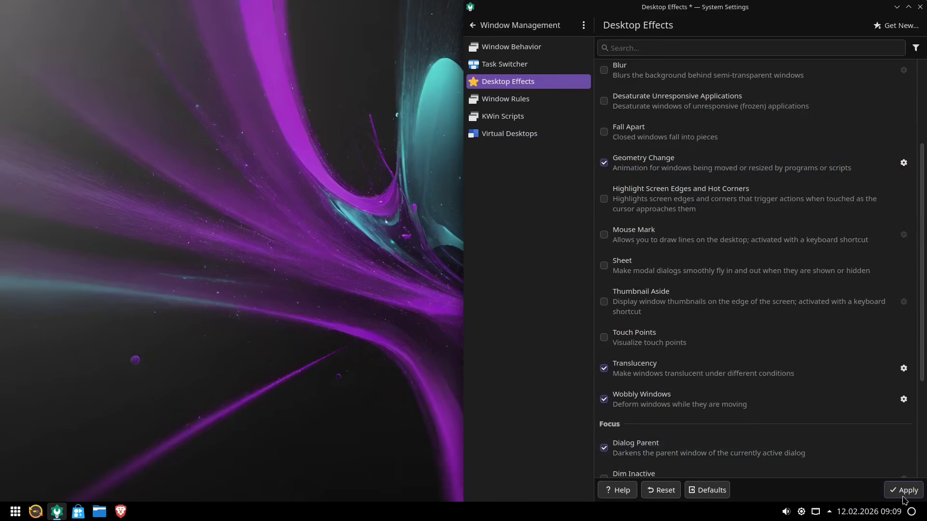
Step: Enable and apply the Geometry Change effect, test it by tiling the window to different screen halves, and restore the window
click(903, 496)
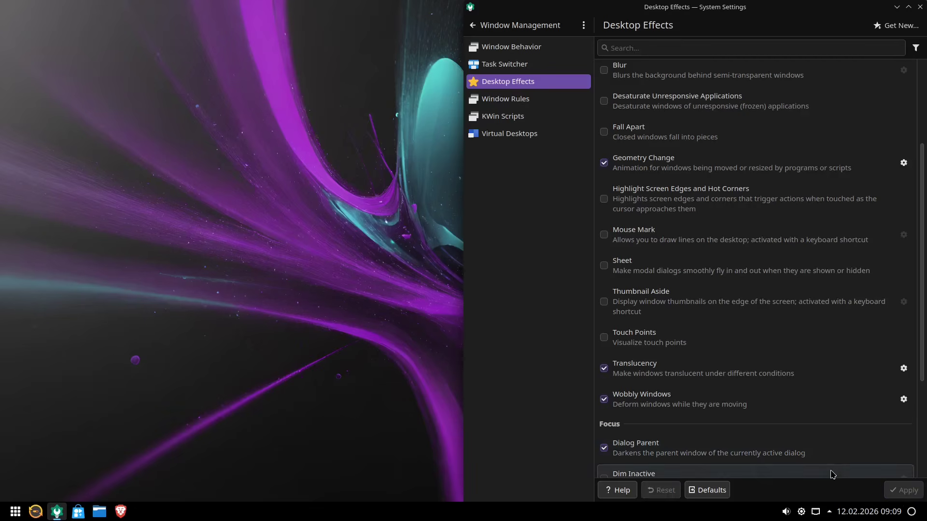
key(super+Left)
key(super+Right)
key(super+Down)
key(super+Up)
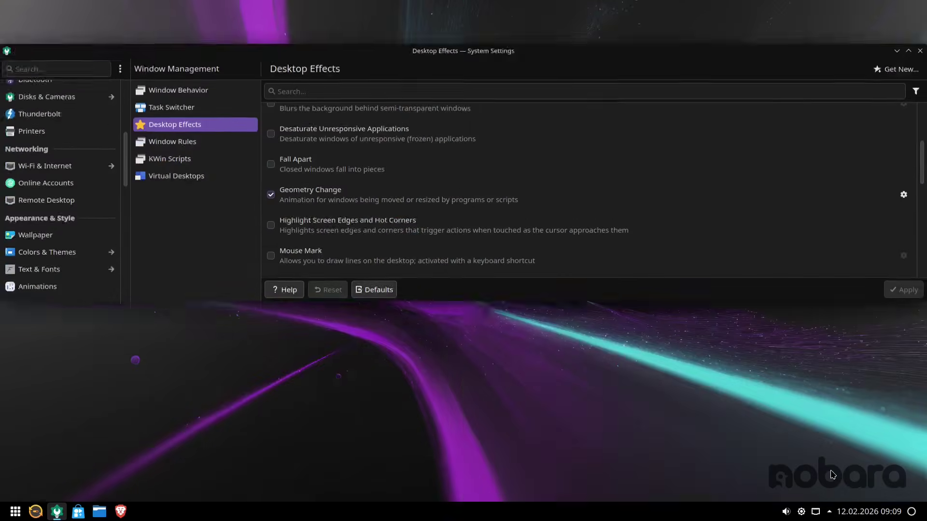
key(super+Down)
key(super+Right)
key(super+Right)
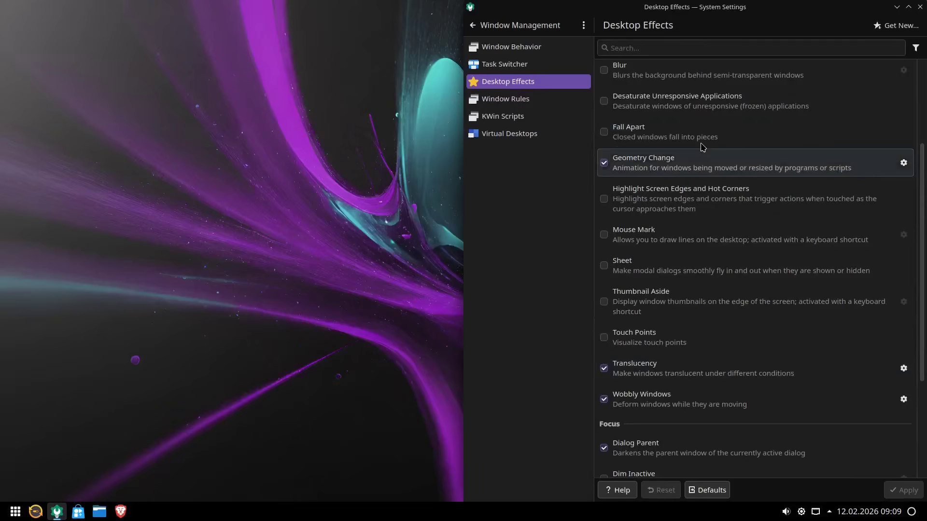
drag(700, 12, 482, 52)
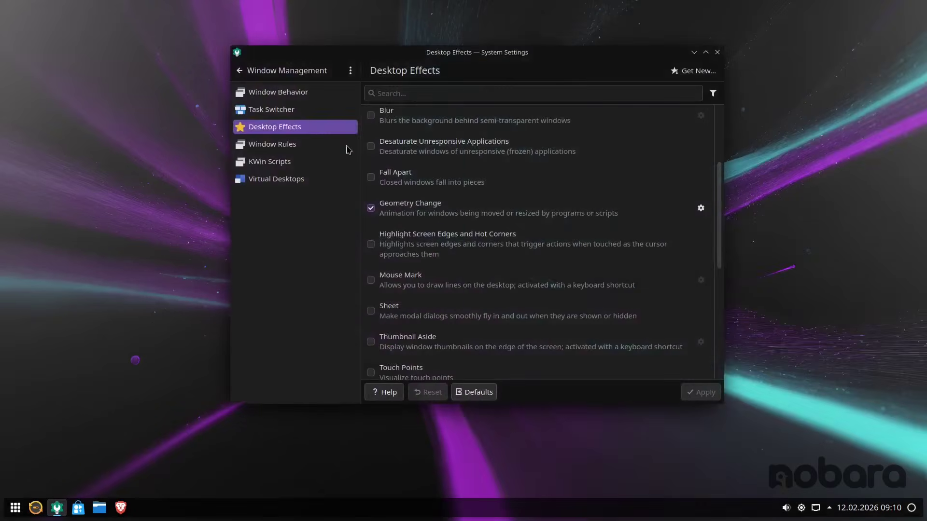
Step: Open the Task Switcher settings and invoke the window switcher to view its Thumbnail Grid layout
click(279, 116)
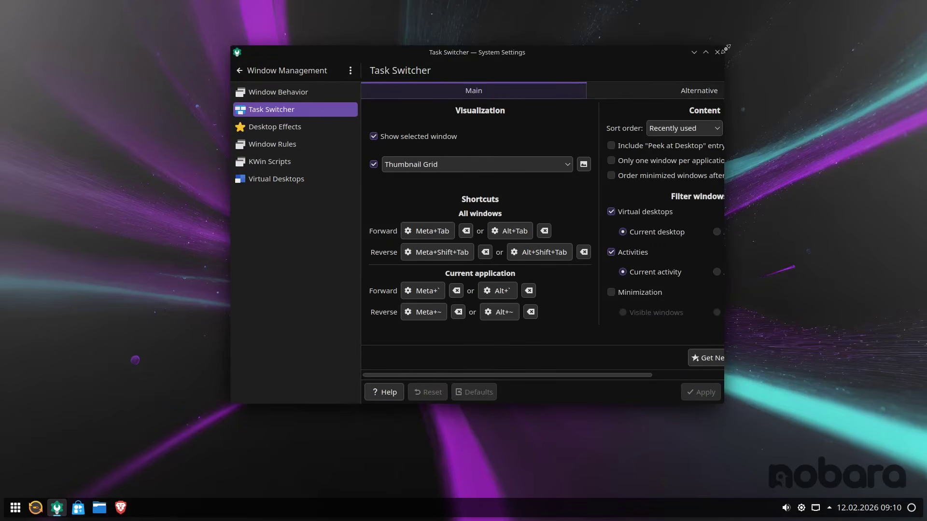
click(707, 54)
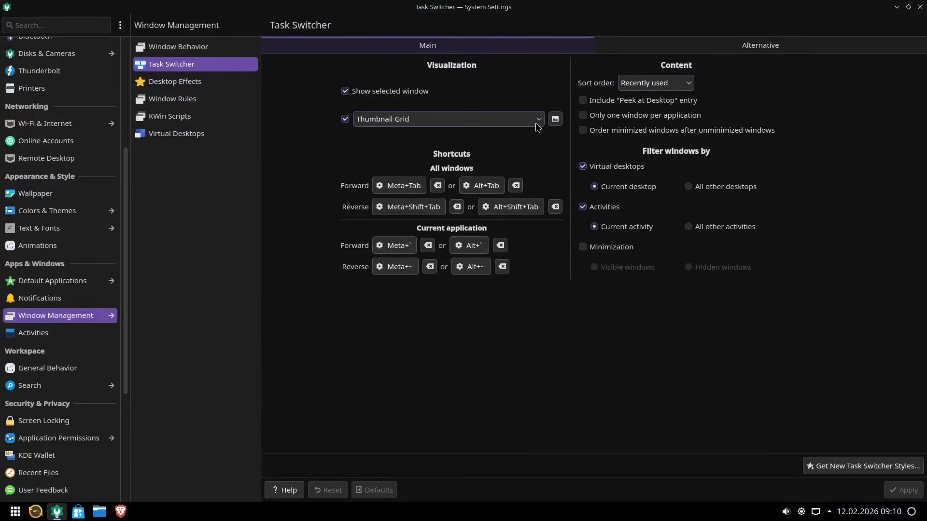
drag(497, 4, 453, 72)
key(alt+Tab)
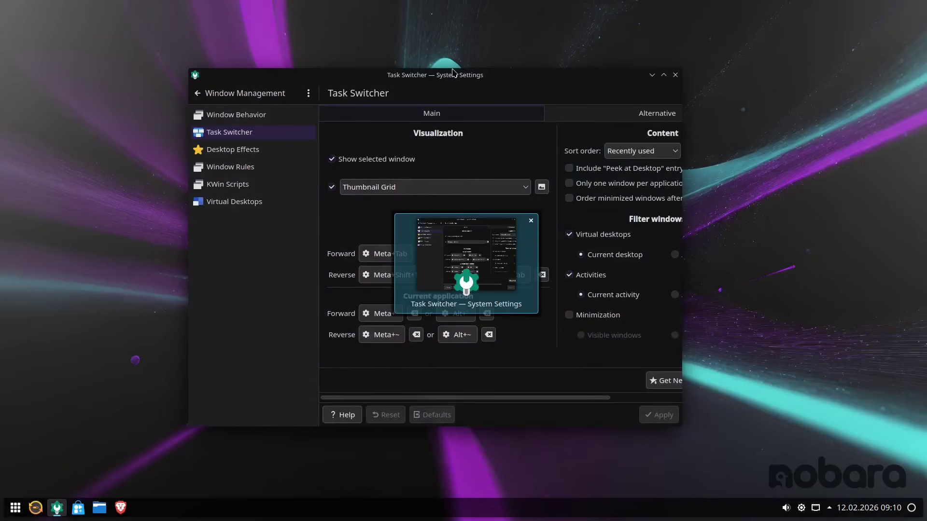
Step: Set the task switcher visualization to Flip Switch, include the "Peek at Desktop" entry, apply, and test switching windows
click(490, 190)
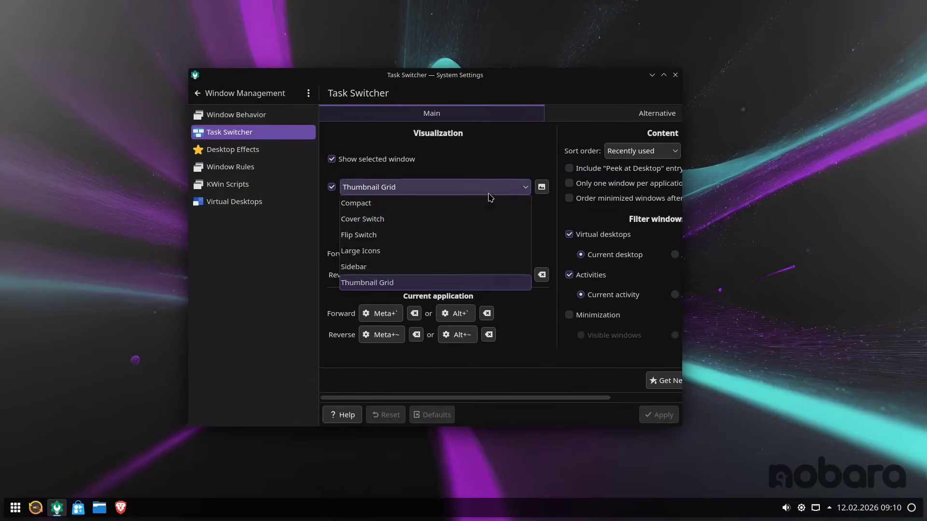
click(414, 235)
key(alt+Tab)
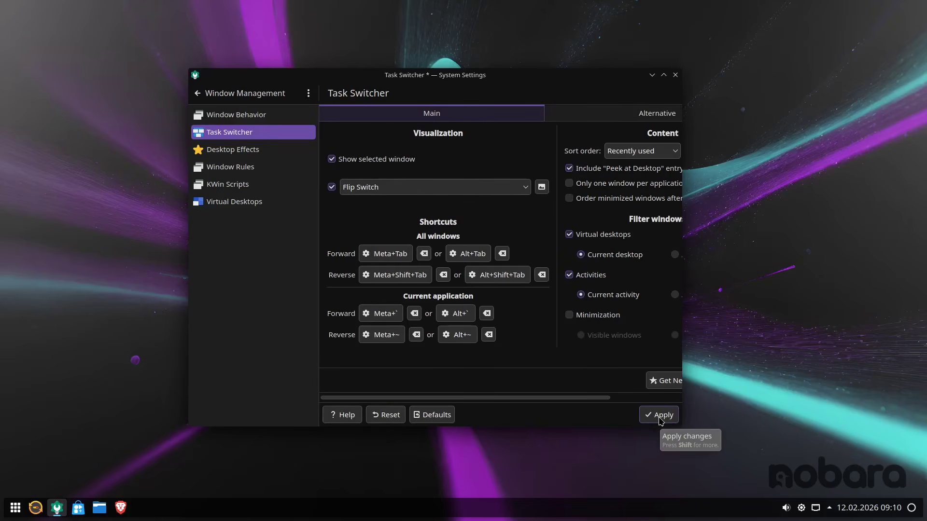
click(660, 416)
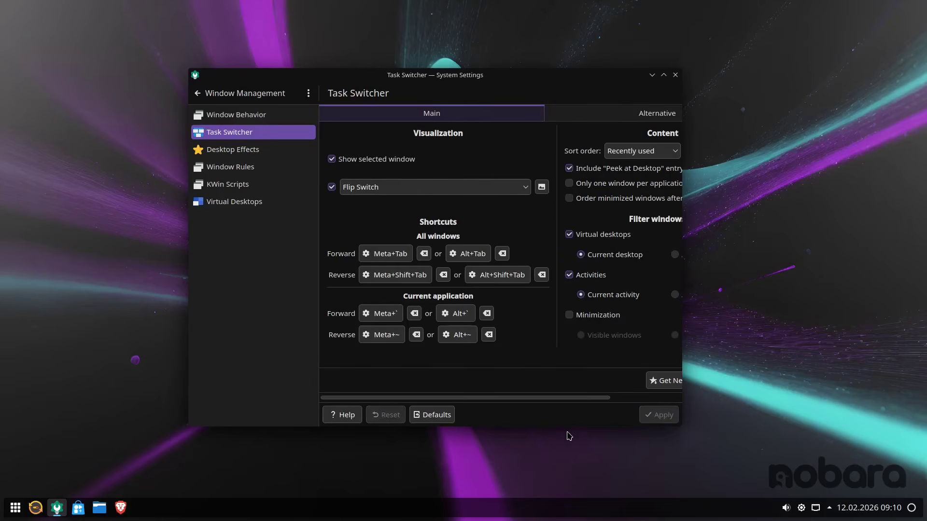
key(alt+Tab)
key(alt+Tab)
key(alt+Tab)
key(alt+Tab)
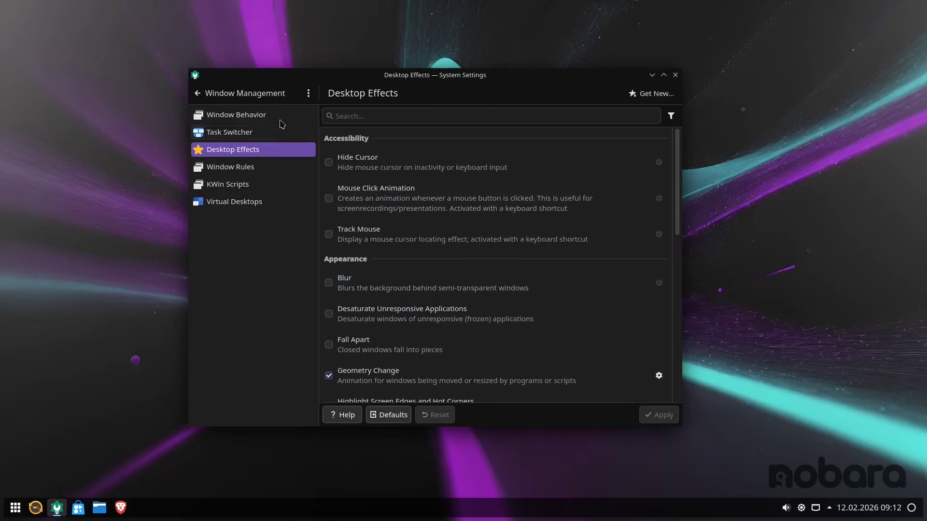
Step: Open the Global Theme page of Colors & Themes, view the downloadable global themes, and close the download window
click(267, 92)
click(251, 250)
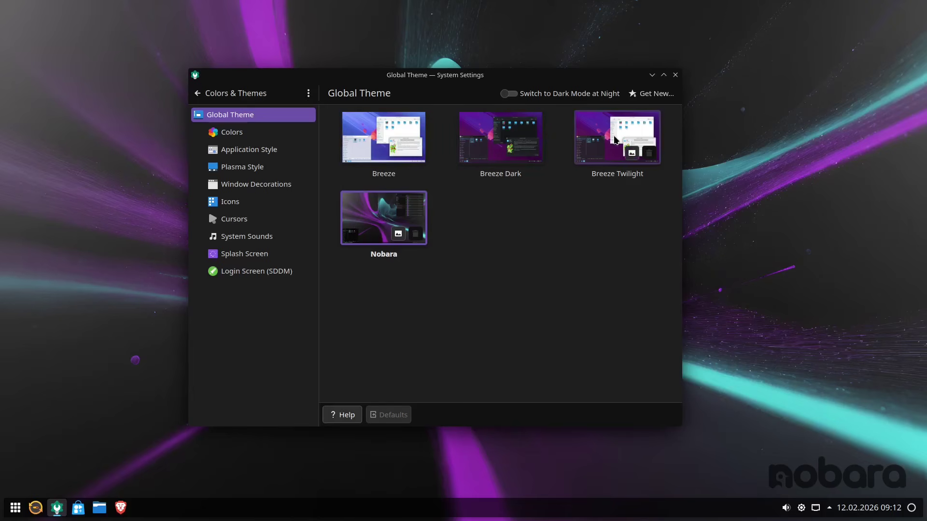
click(631, 96)
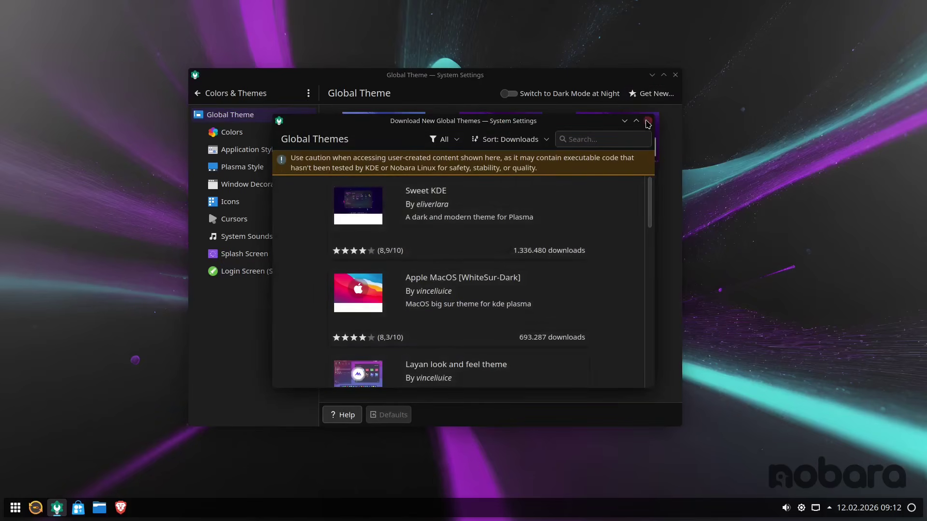
click(648, 120)
Step: Open the Colors settings, switch to a custom accent color, and choose the orange-red preset
click(272, 136)
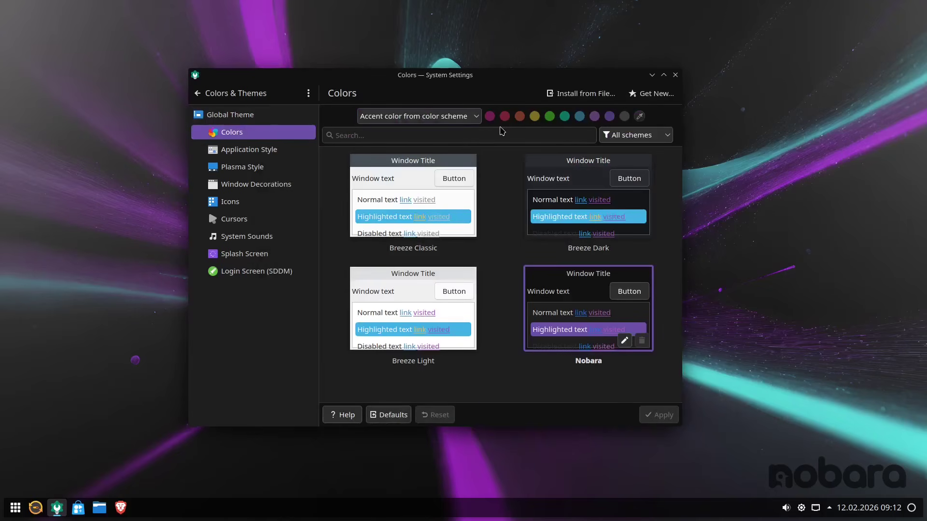
click(422, 117)
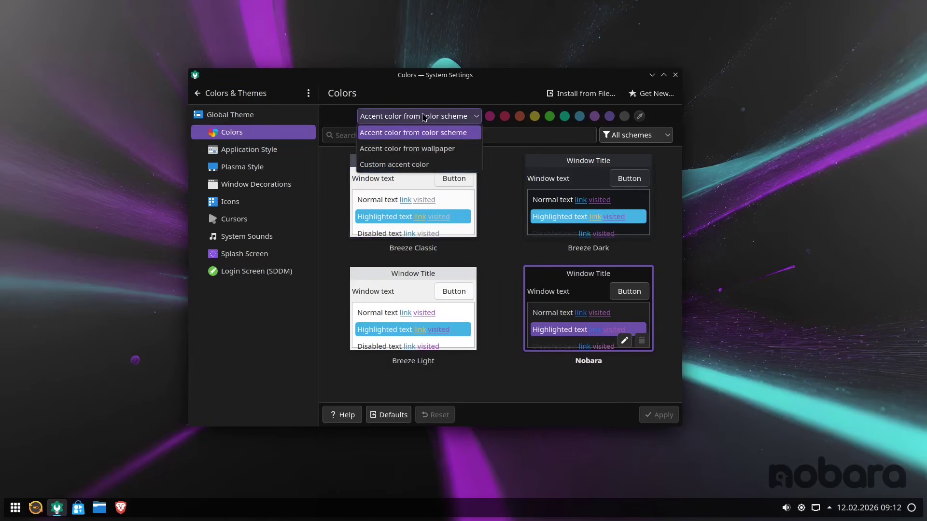
click(416, 168)
click(521, 116)
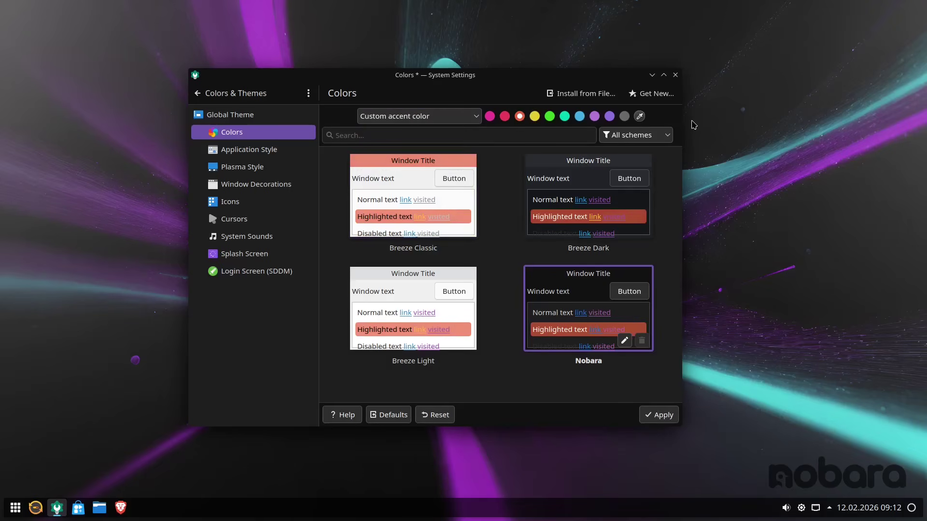
Step: Define a custom yellow accent color with red 255 and green 222, and apply it
click(640, 116)
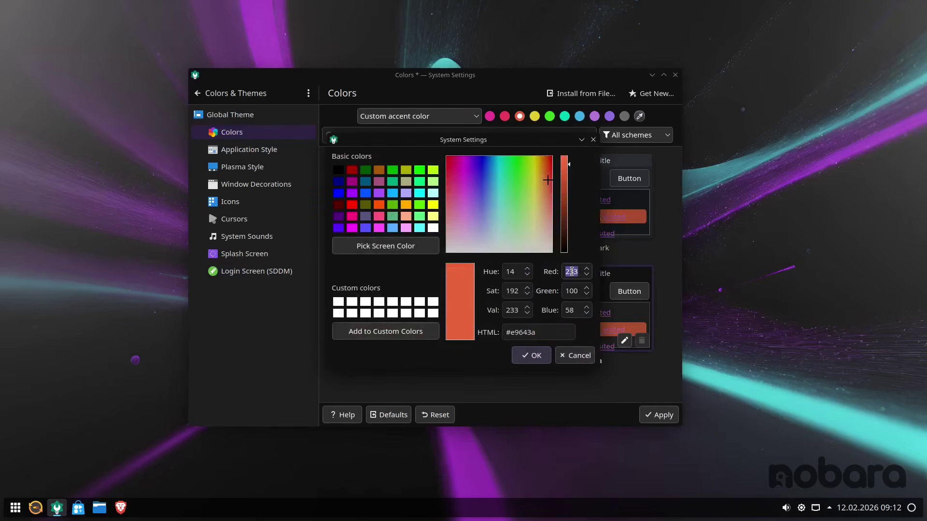
text(255)
text(222)
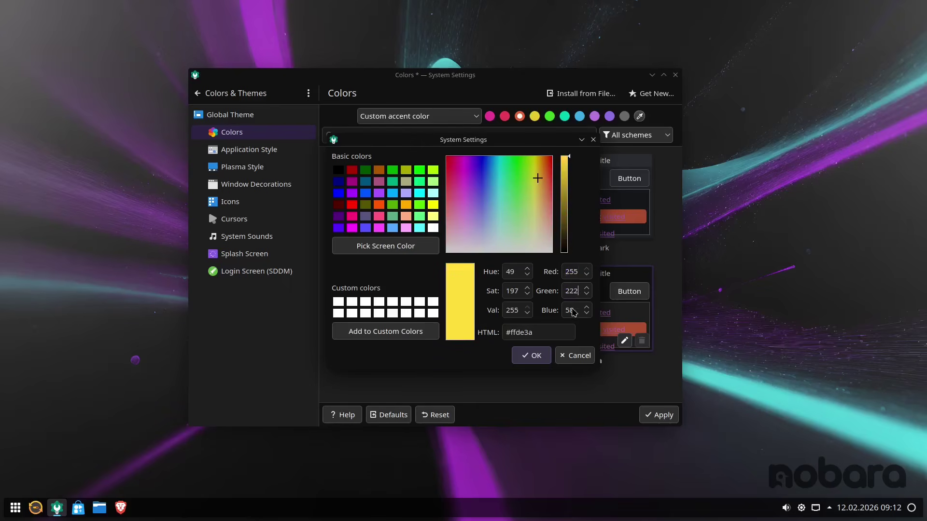
click(533, 357)
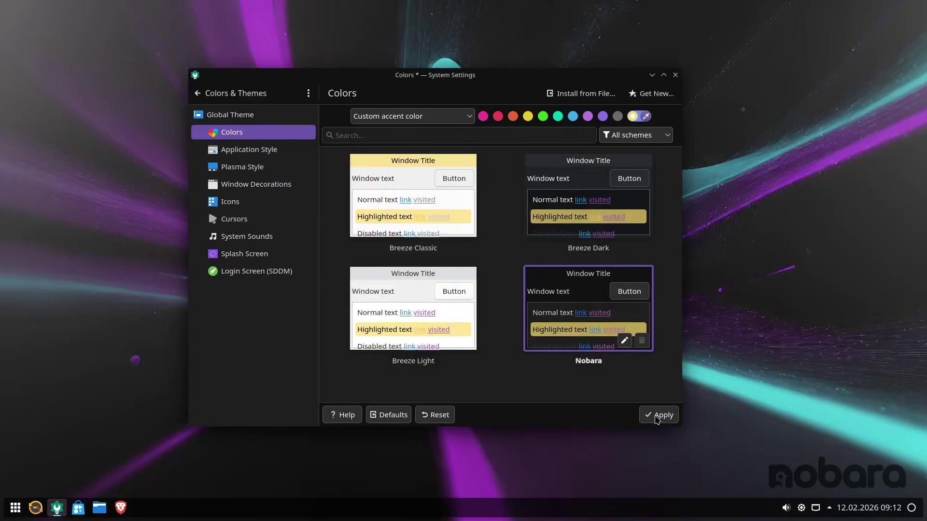
click(647, 415)
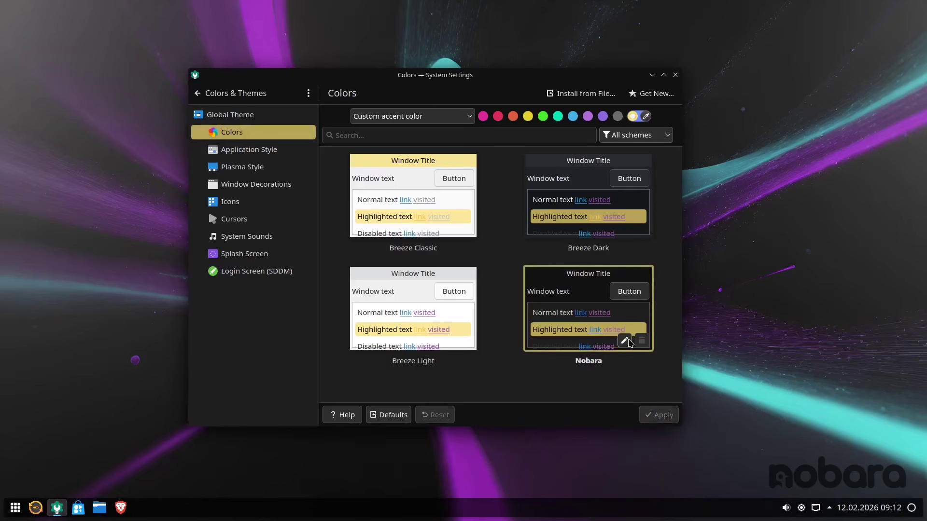
Step: Open the Nobara color scheme for editing, examine its list of common colors, and close the editor
click(628, 341)
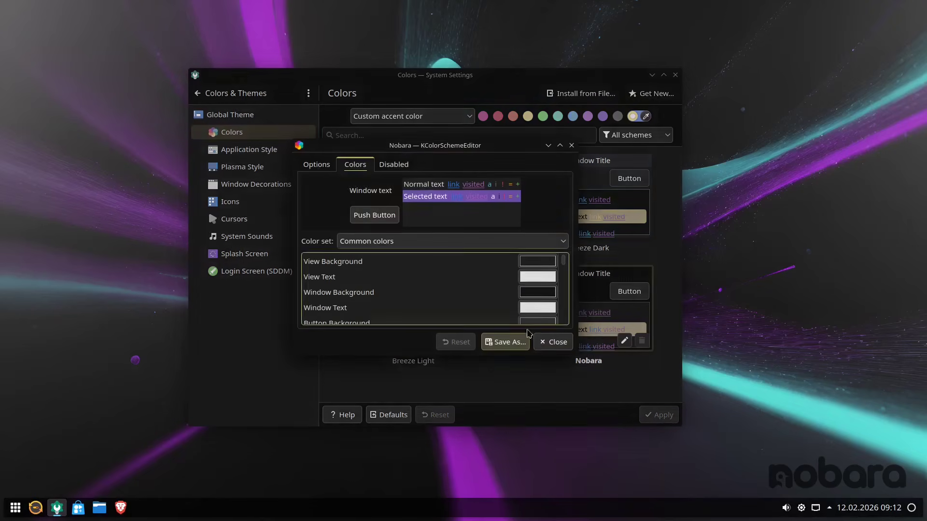
drag(634, 380, 675, 426)
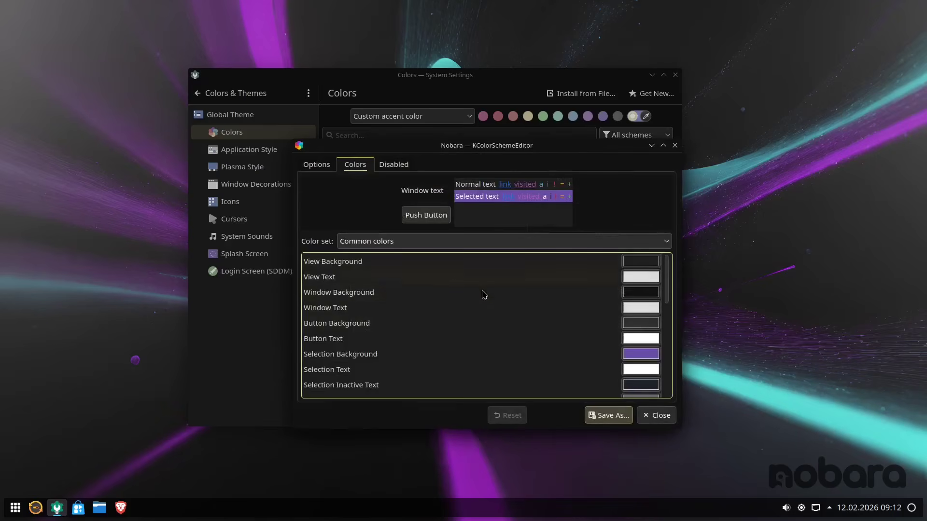
scroll(369, 333, down, 6)
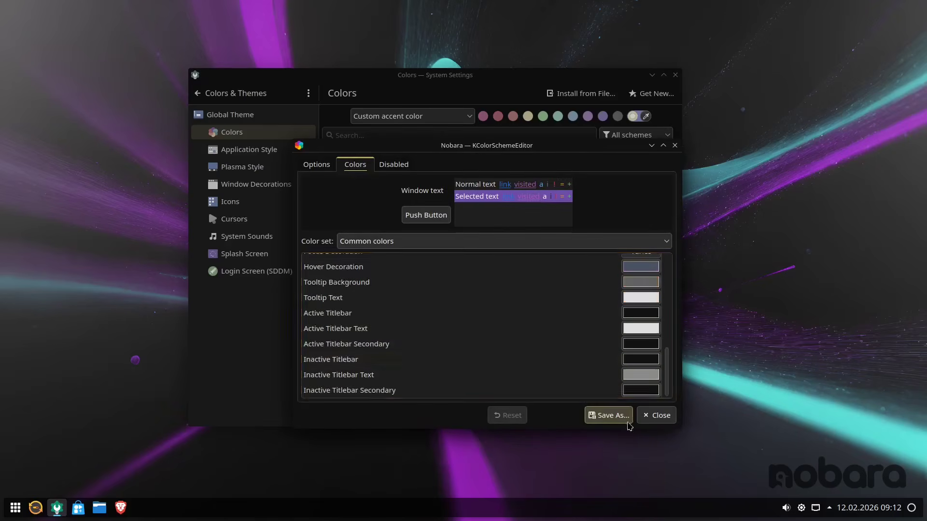
click(657, 415)
Step: Open the Application Style settings and apply the MS Windows 9x style
click(249, 149)
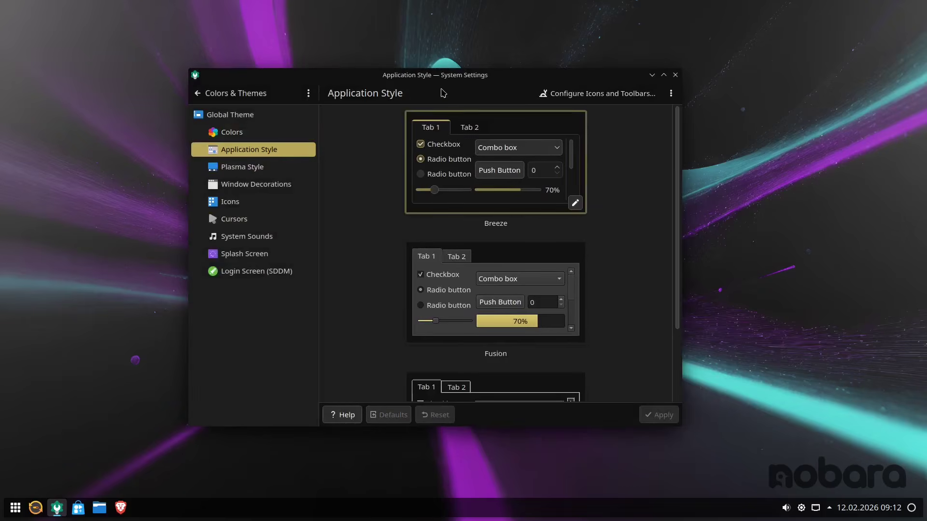
drag(484, 89, 464, 78)
scroll(595, 155, down, 4)
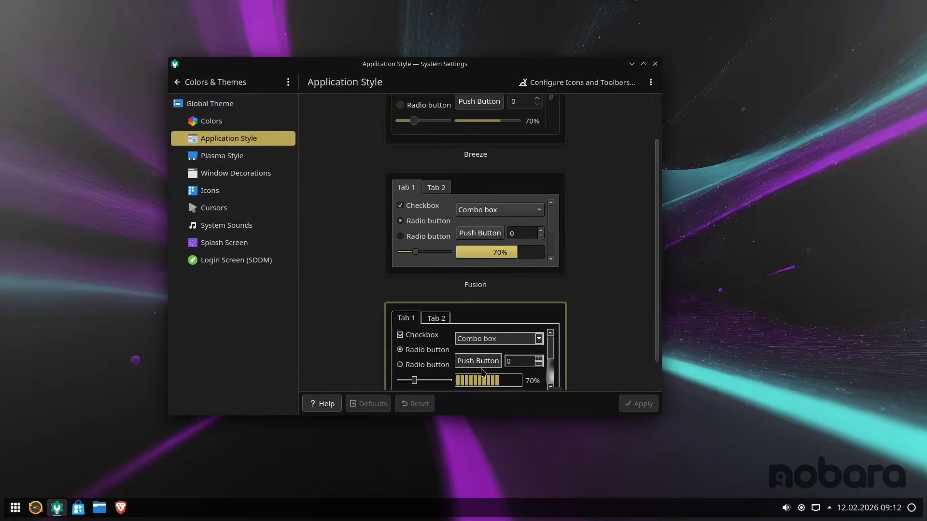
click(492, 351)
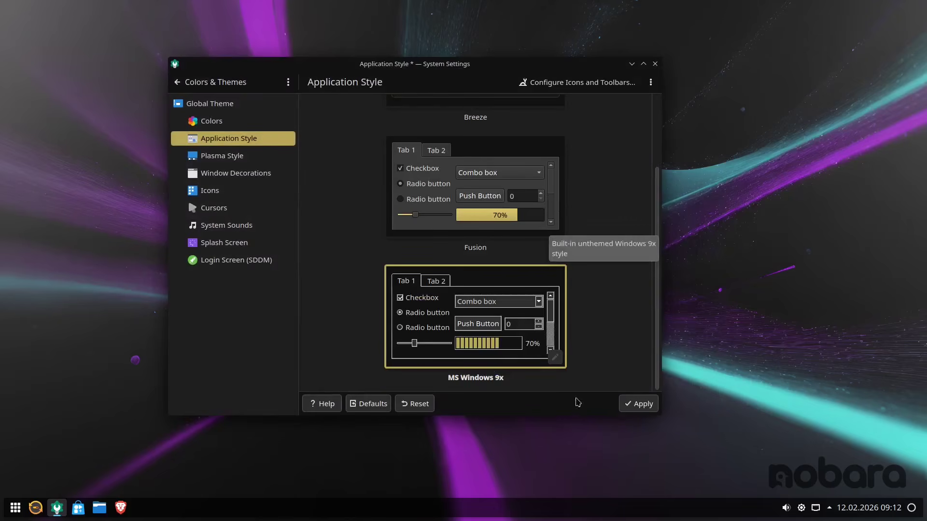
click(647, 406)
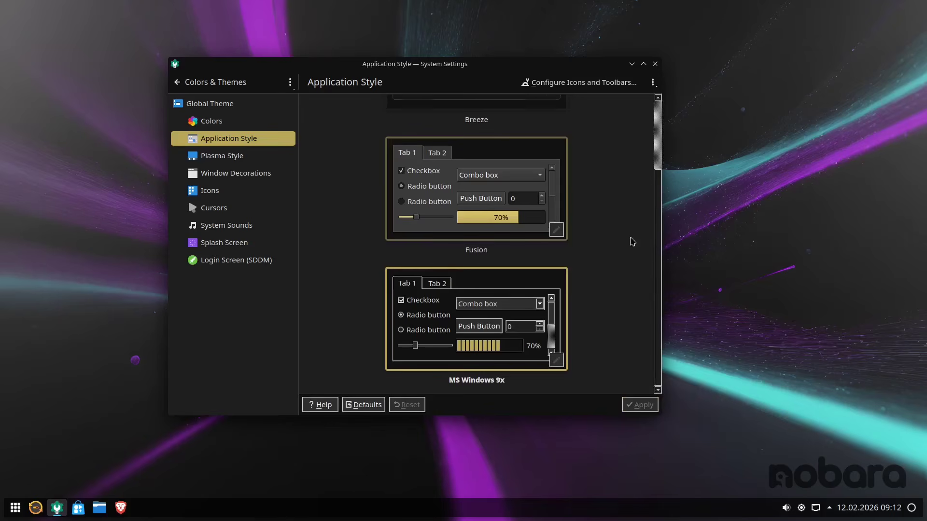
Step: Switch the application style back to Breeze and apply it
scroll(631, 242, up, 2)
click(512, 170)
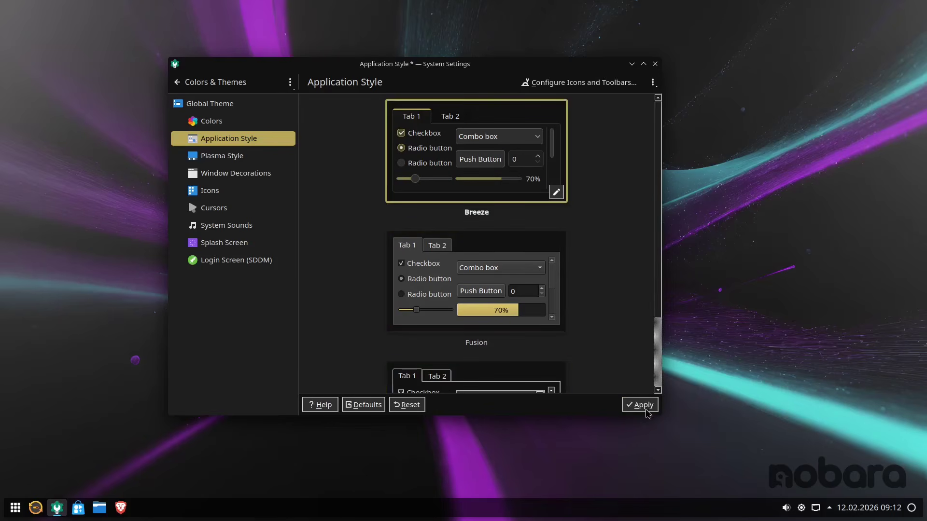
click(641, 405)
Step: Open the transparency options of the Breeze application style and check the current menu opacity on the desktop's context menu
click(556, 192)
click(414, 162)
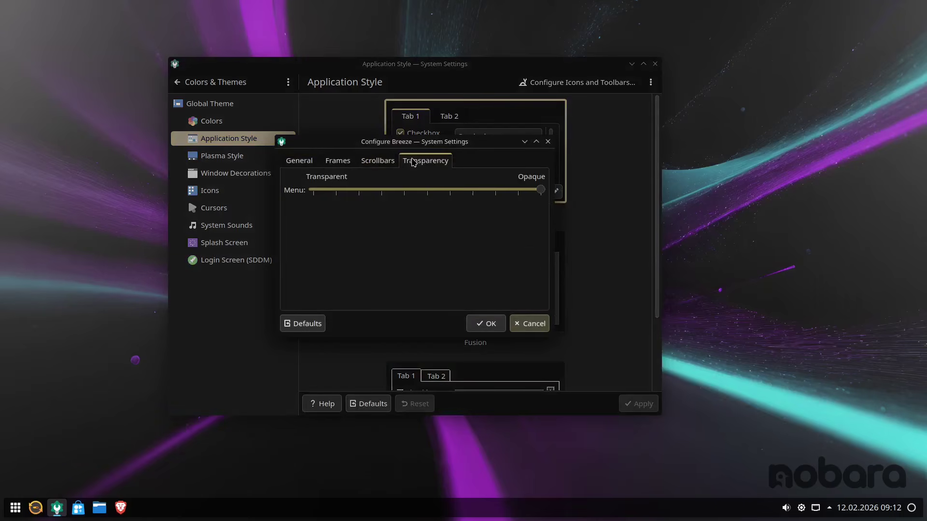
drag(448, 147, 379, 141)
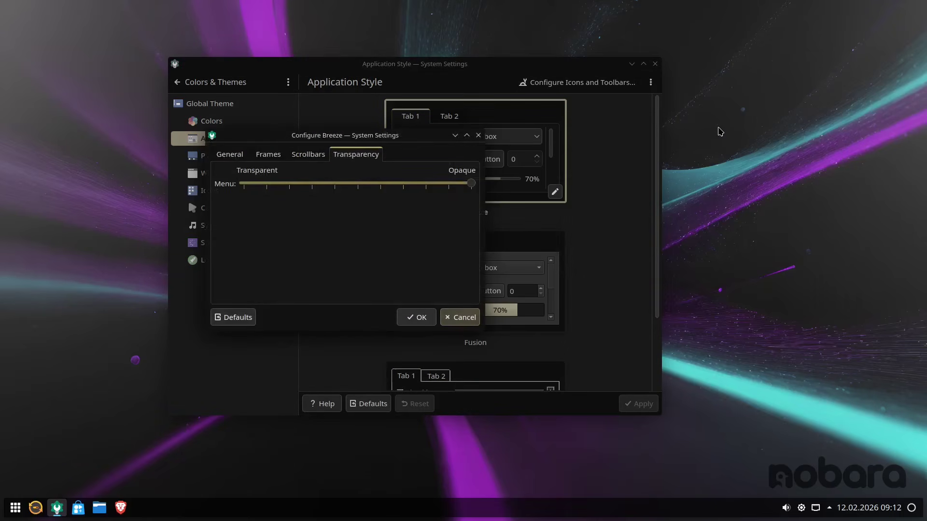
right_click(720, 128)
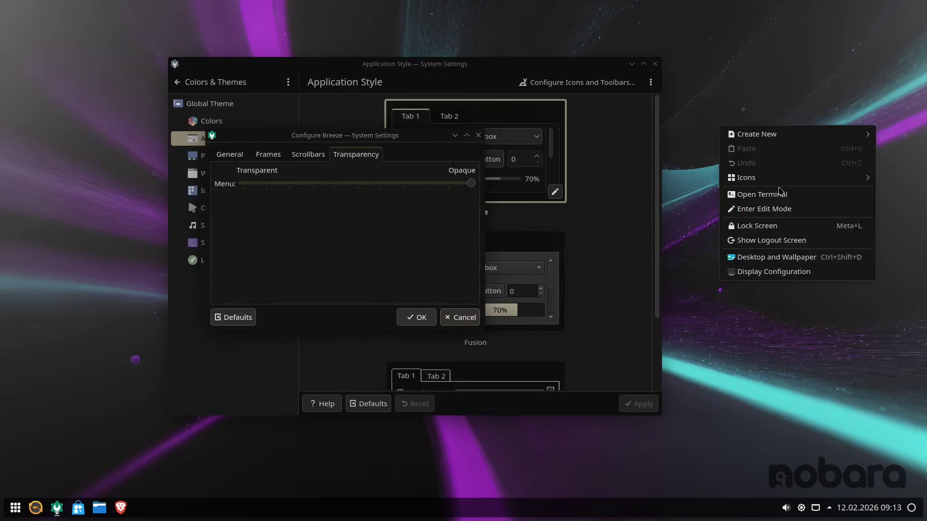
mouse_move(773, 136)
mouse_move(750, 179)
click(468, 187)
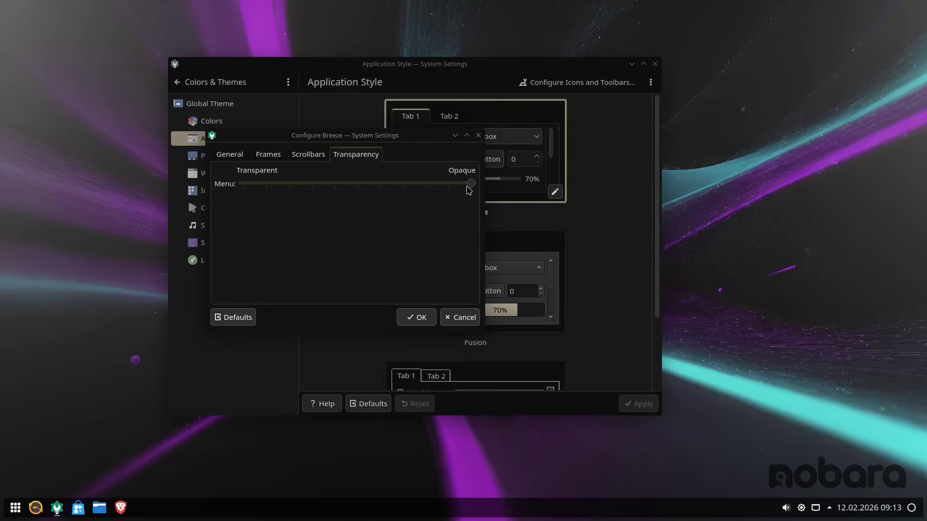
Step: Reduce Breeze's menu opacity to about three quarters of the way to opaque, confirm, and check the desktop's context menu
drag(468, 186, 414, 195)
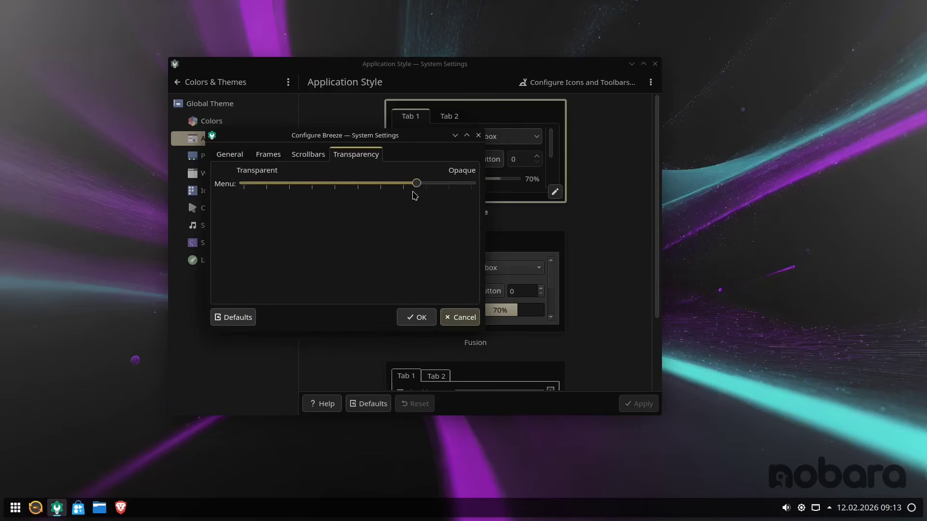
click(423, 317)
right_click(776, 140)
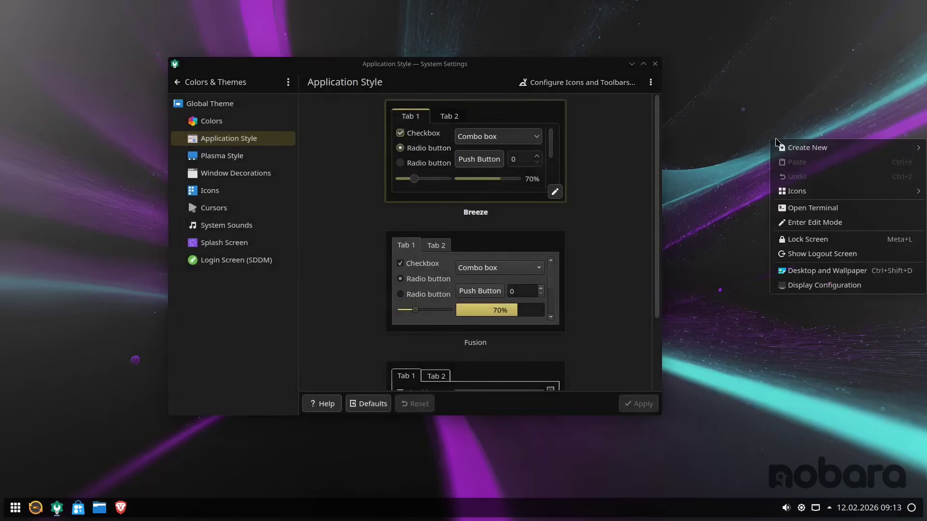
click(729, 159)
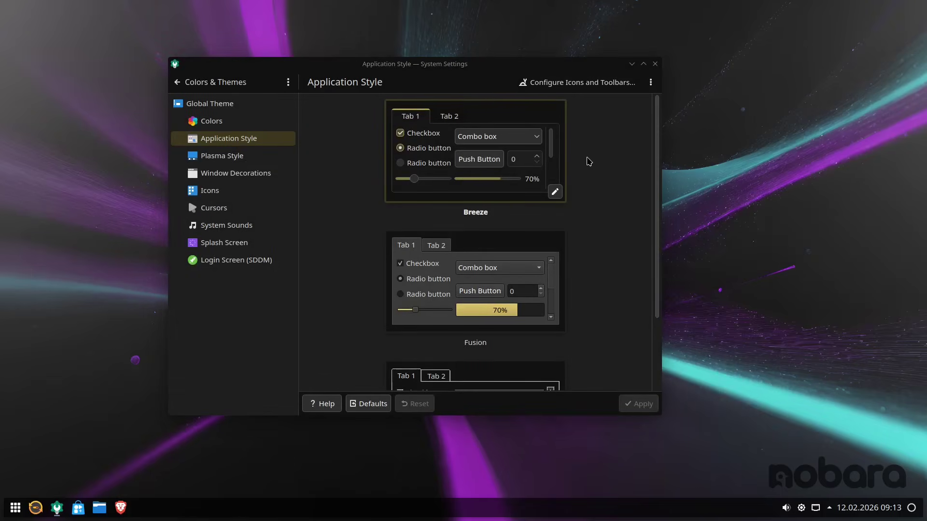
Step: Open the Plasma Style settings, try the Breeze Light style, and switch back to Nobara
click(247, 158)
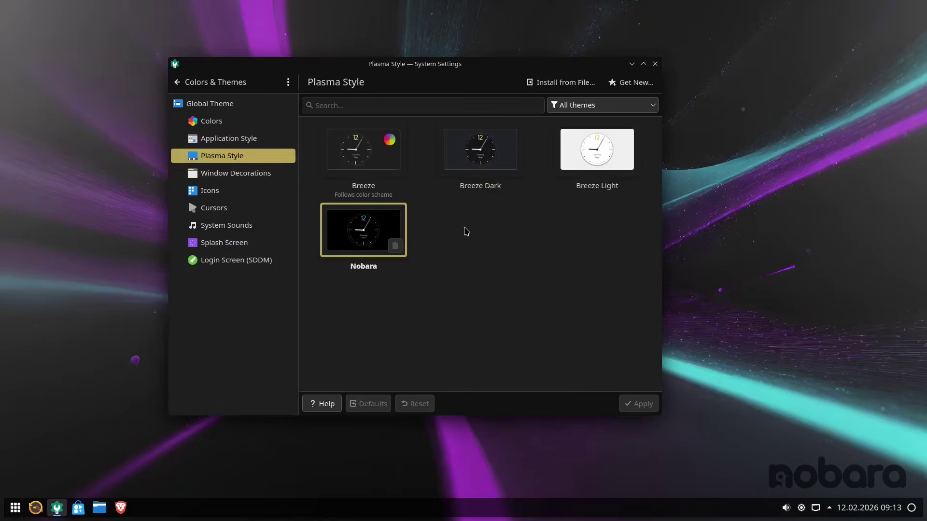
click(589, 146)
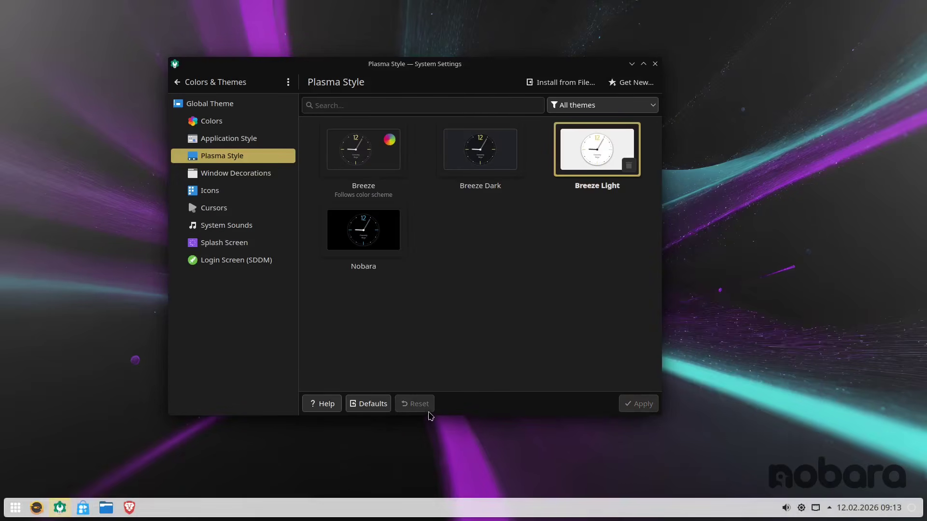
click(373, 240)
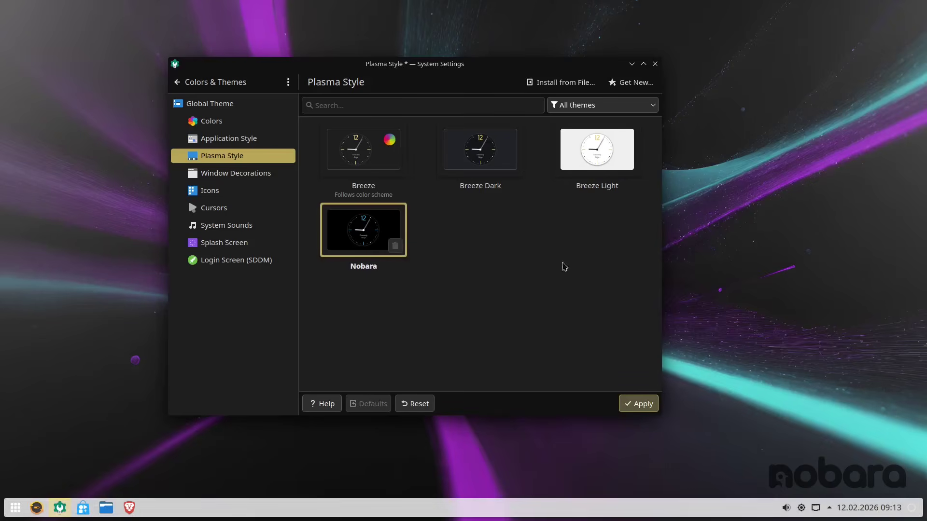
Step: View the downloadable Plasma styles and close the download window
click(629, 83)
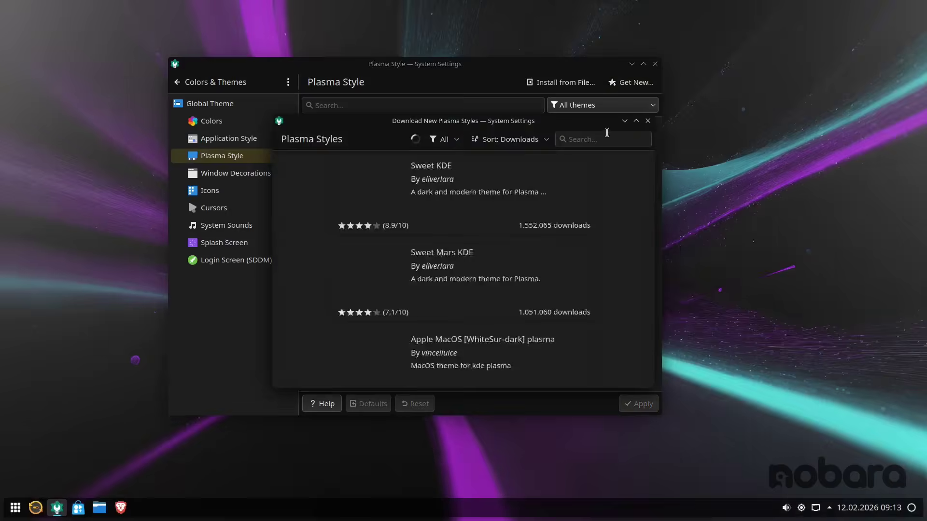
click(648, 120)
Step: Open the Breeze window decoration's configuration, set its shadow color to white (#ffffff), and apply the change
click(278, 178)
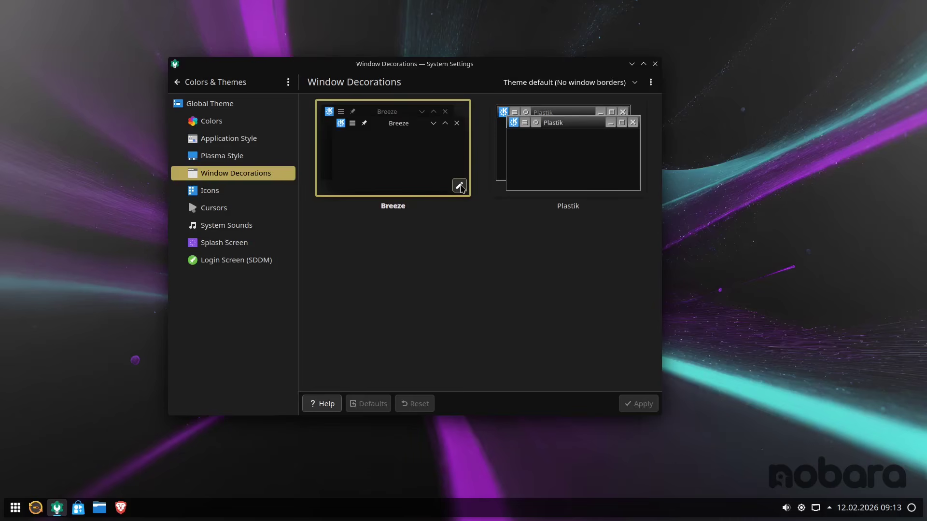
click(459, 186)
click(429, 193)
click(428, 193)
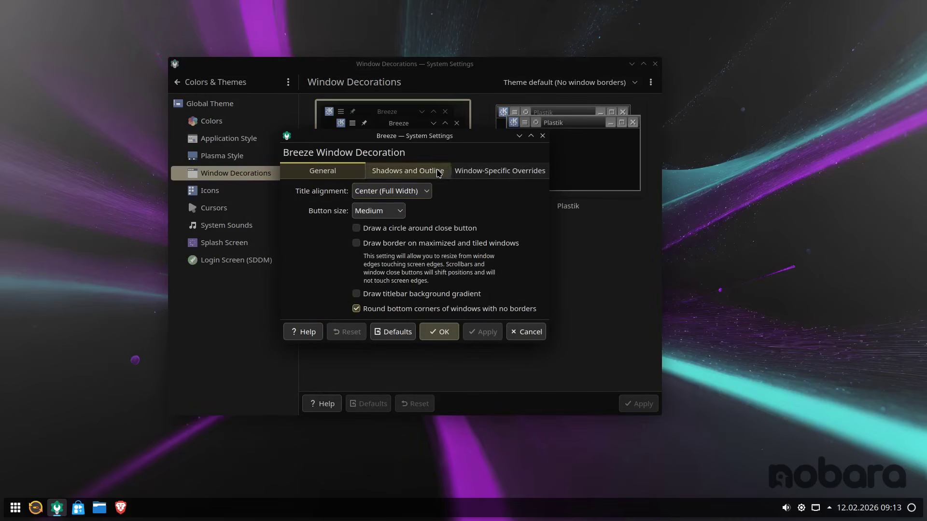
click(439, 172)
click(433, 229)
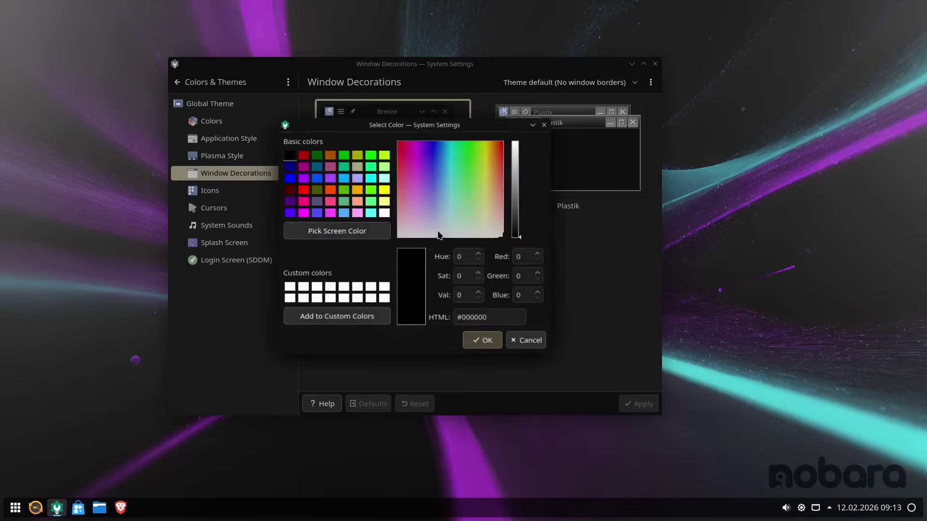
drag(516, 239, 517, 136)
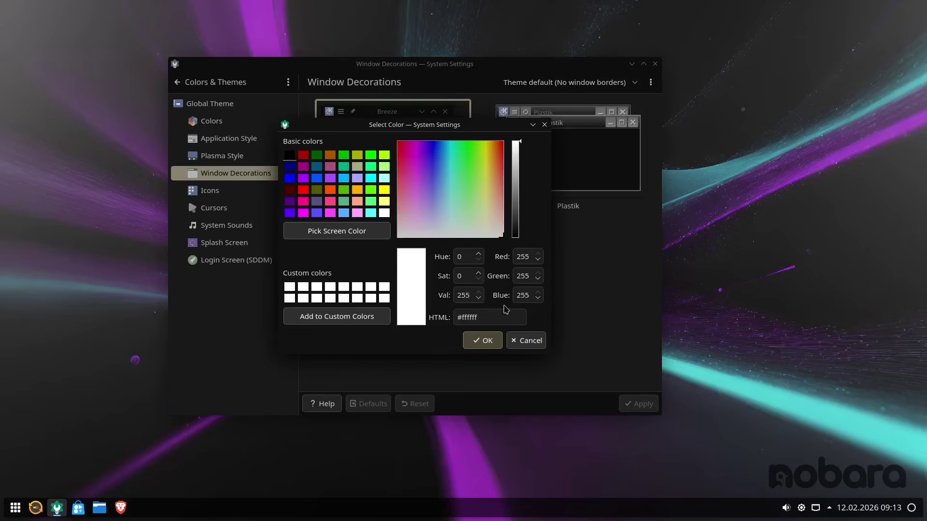
click(490, 347)
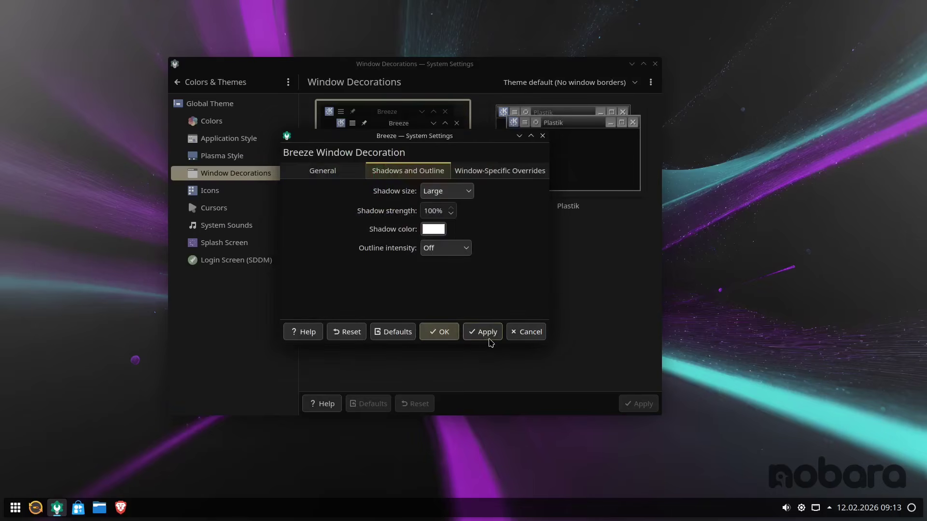
click(488, 337)
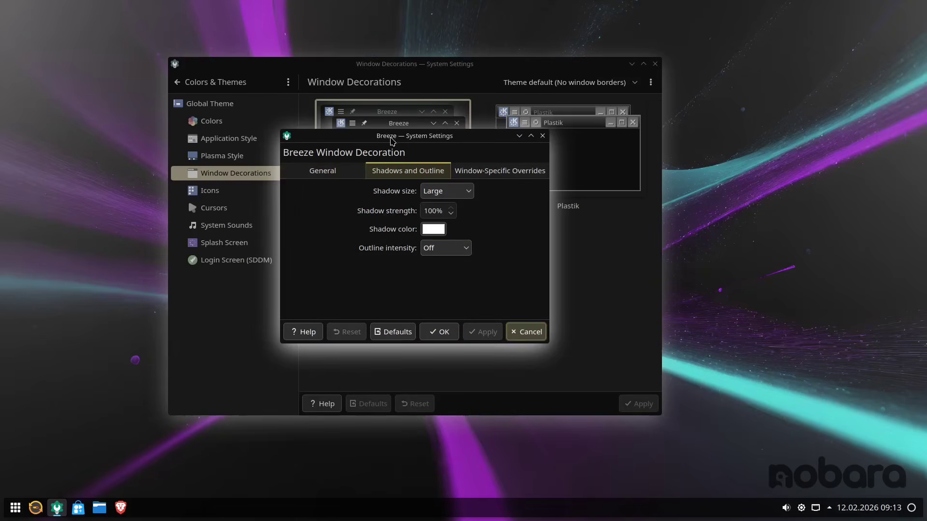
Step: Set the Breeze decoration's shadow size to None, apply it, and close its configuration
drag(393, 141, 434, 141)
click(502, 191)
click(476, 207)
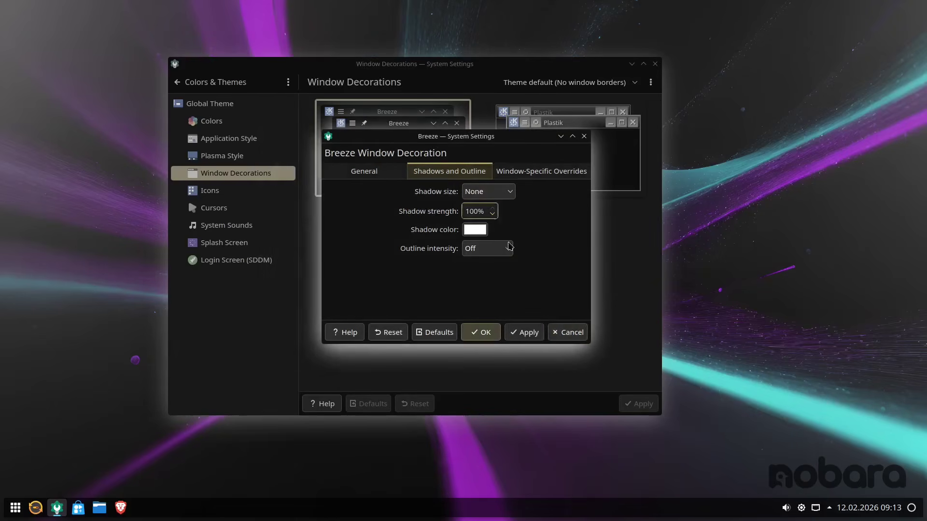
click(530, 334)
click(496, 334)
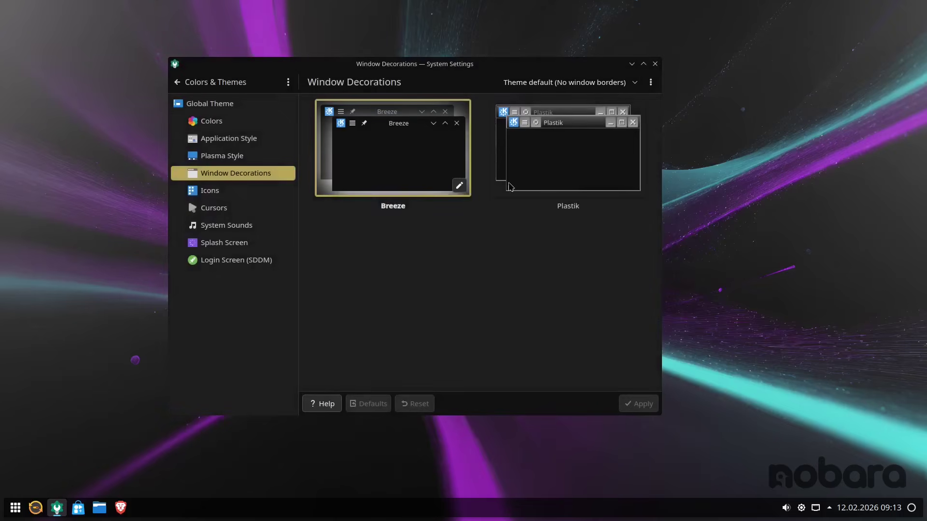
Step: Maximize the settings window, add the "Keep above other windows" button before Context help in the titlebar layout, and apply
click(644, 64)
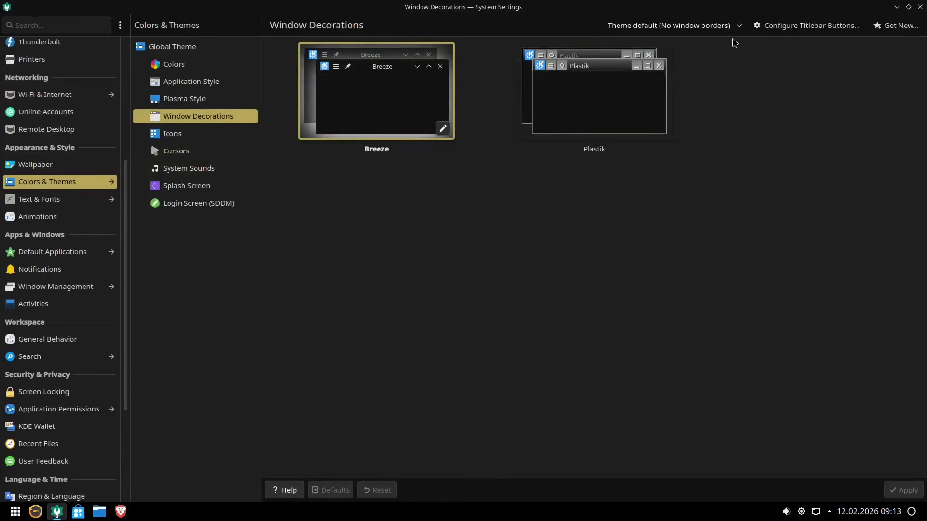
click(776, 32)
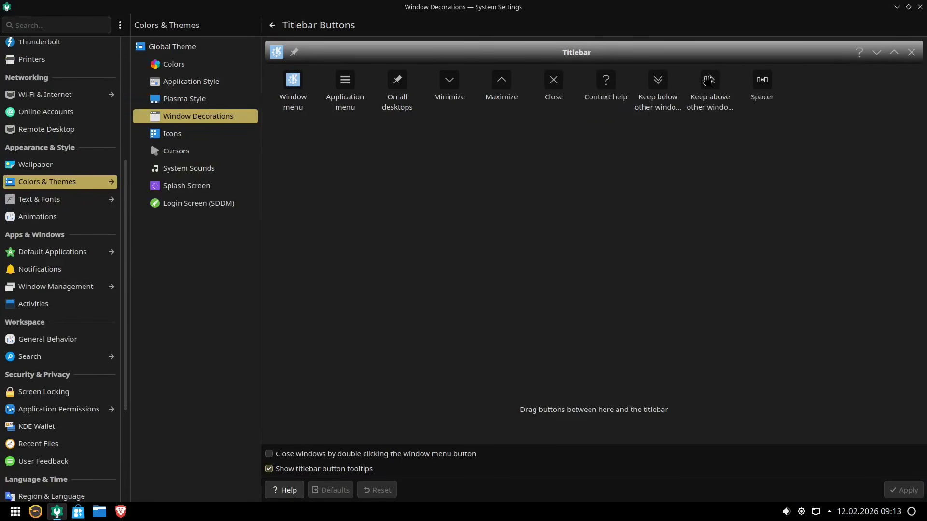
drag(707, 80, 841, 51)
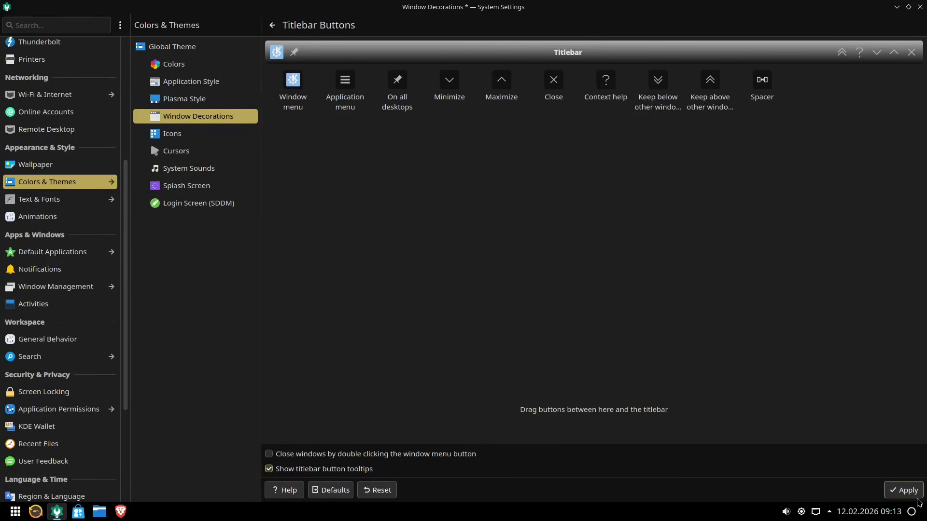
click(913, 496)
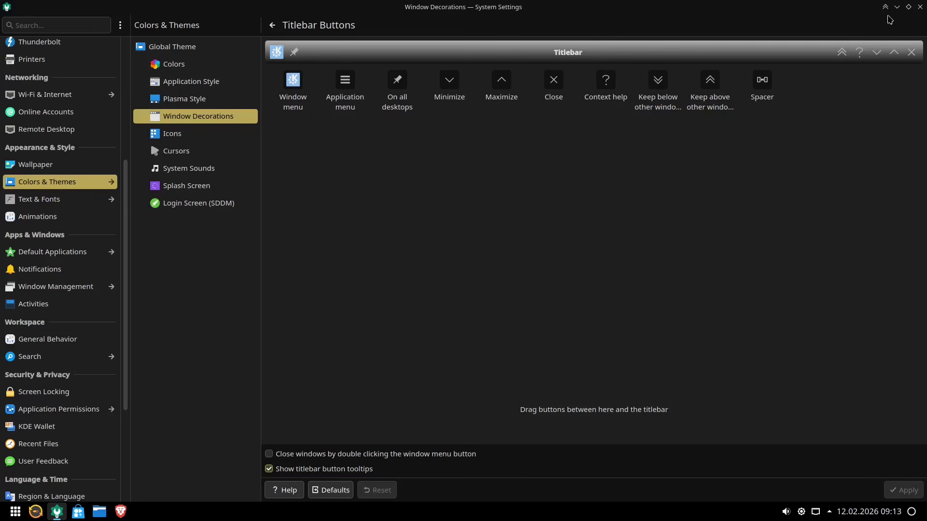
Step: View the installed icon themes and the icon themes available for download, and close the download window
click(204, 134)
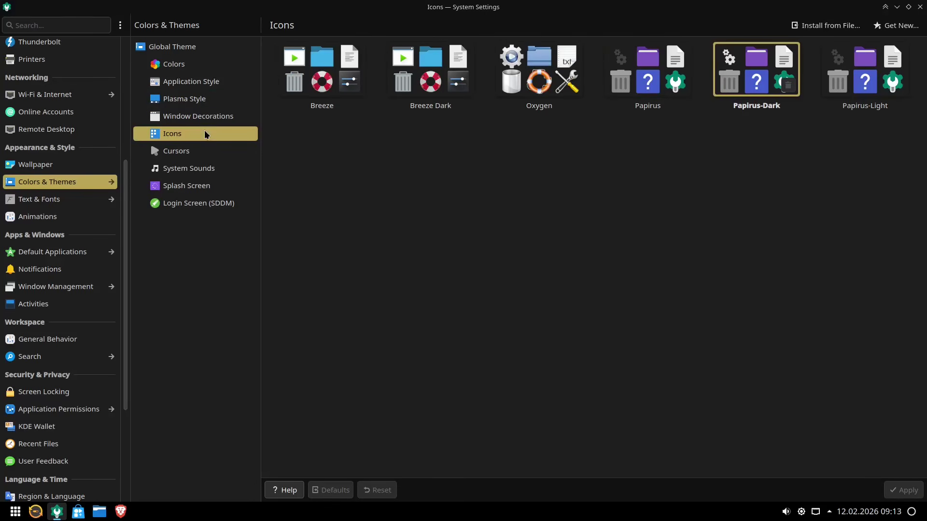
drag(703, 17, 567, 121)
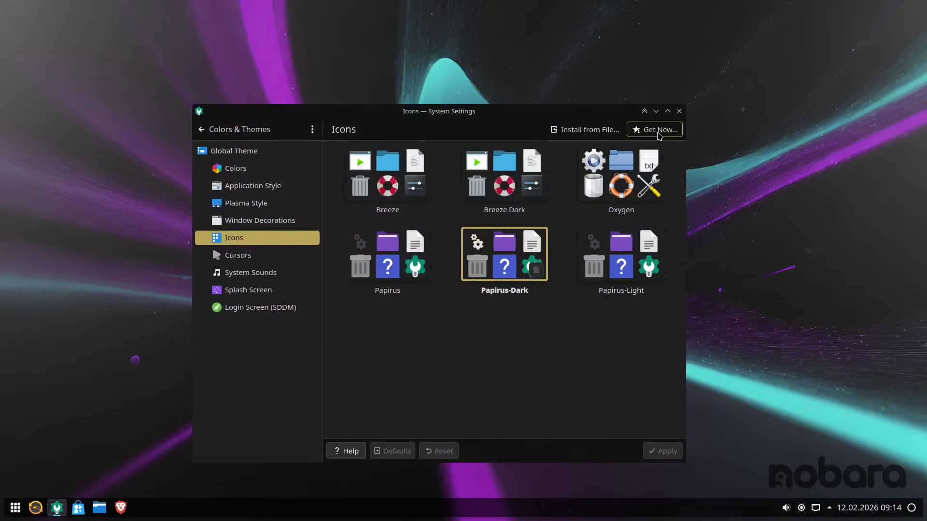
click(659, 131)
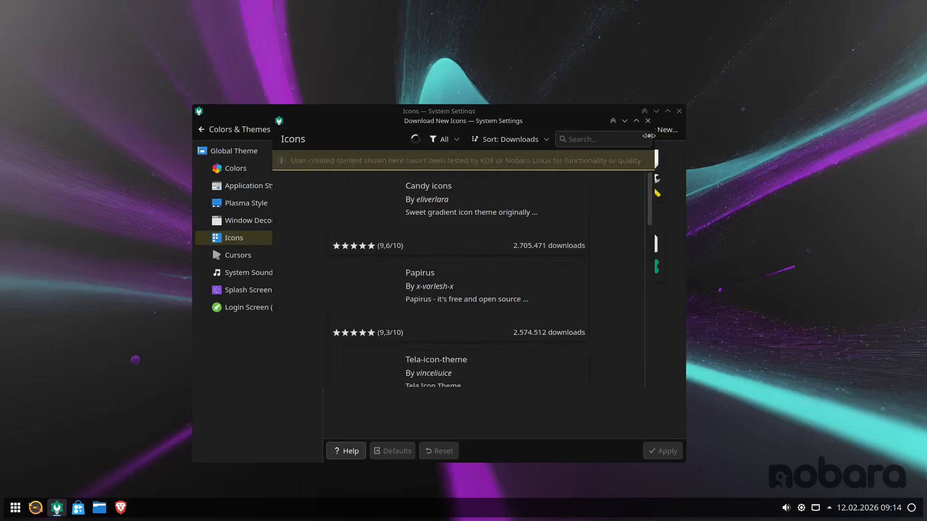
mouse_move(511, 292)
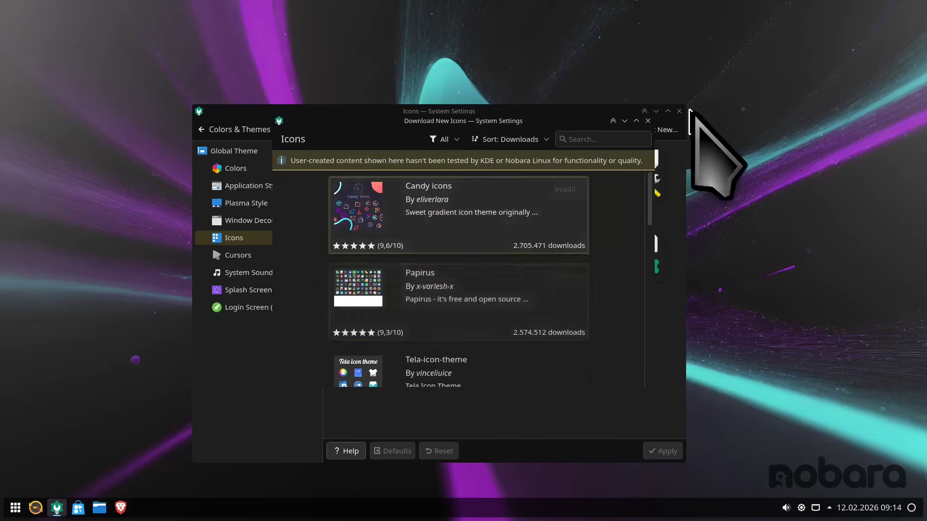
click(648, 120)
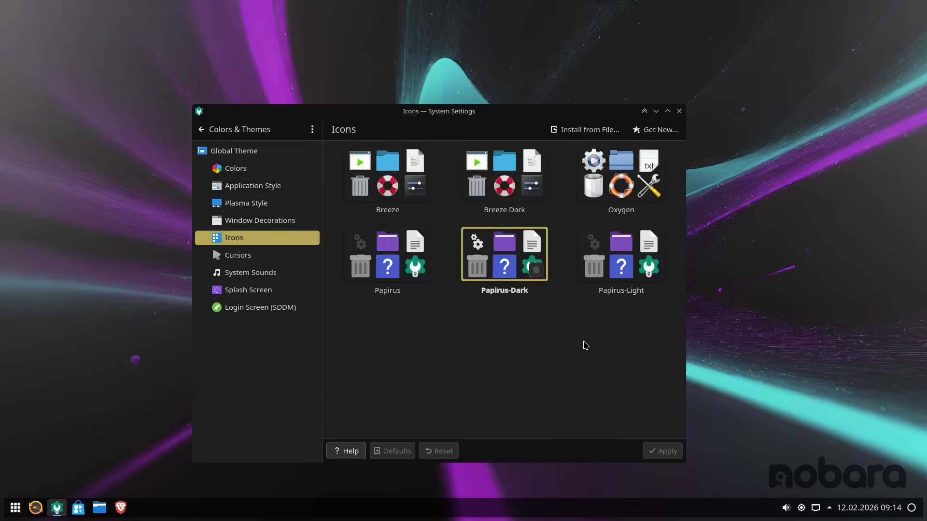
Step: Show the cursor themes in the maximized settings window, try searching the downloadable cursors for "oxygen black", and close the download window
click(290, 256)
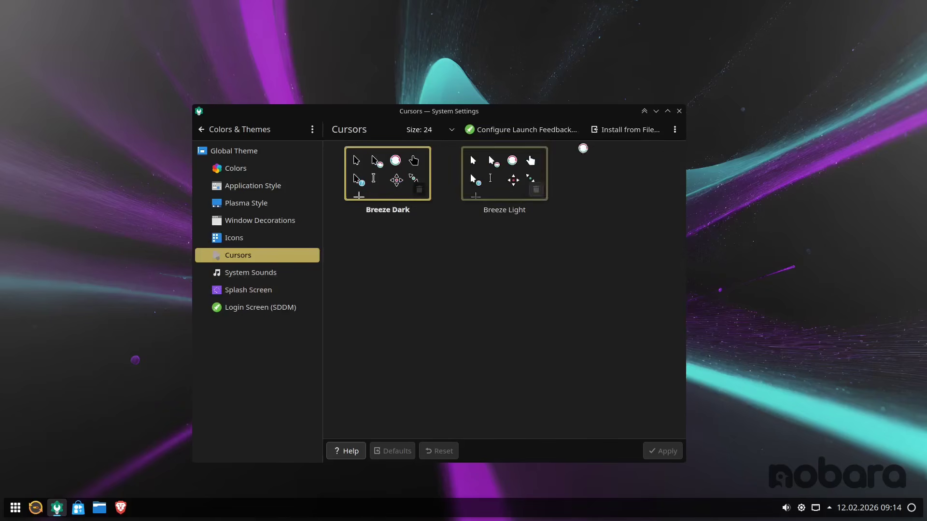
click(667, 111)
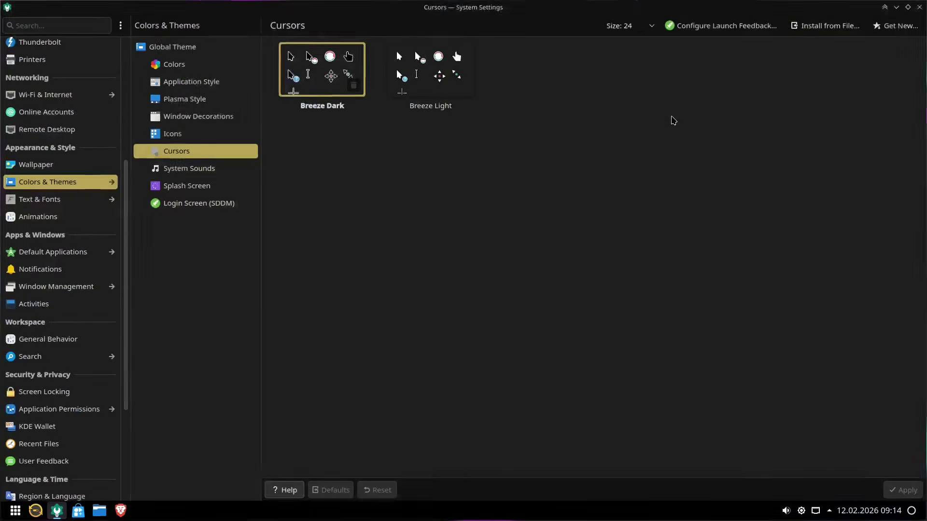
click(895, 25)
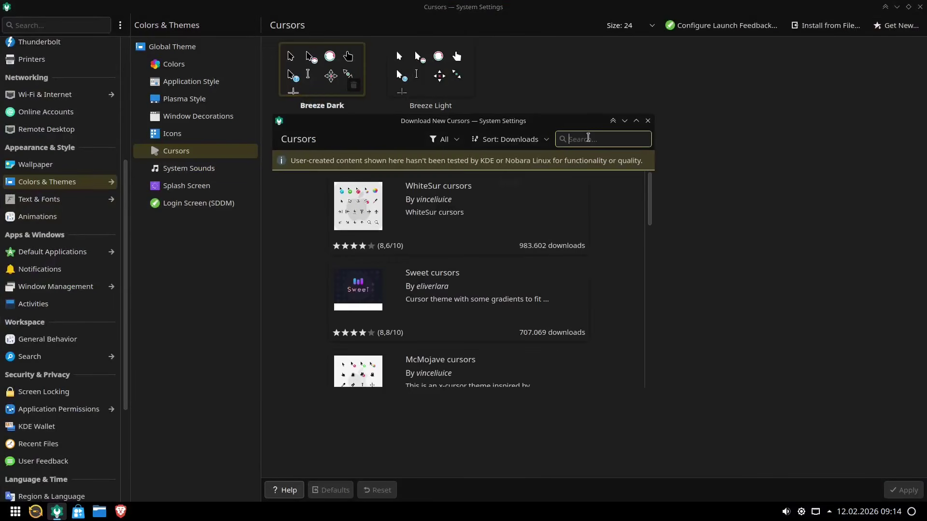
click(588, 139)
text(oxyu)
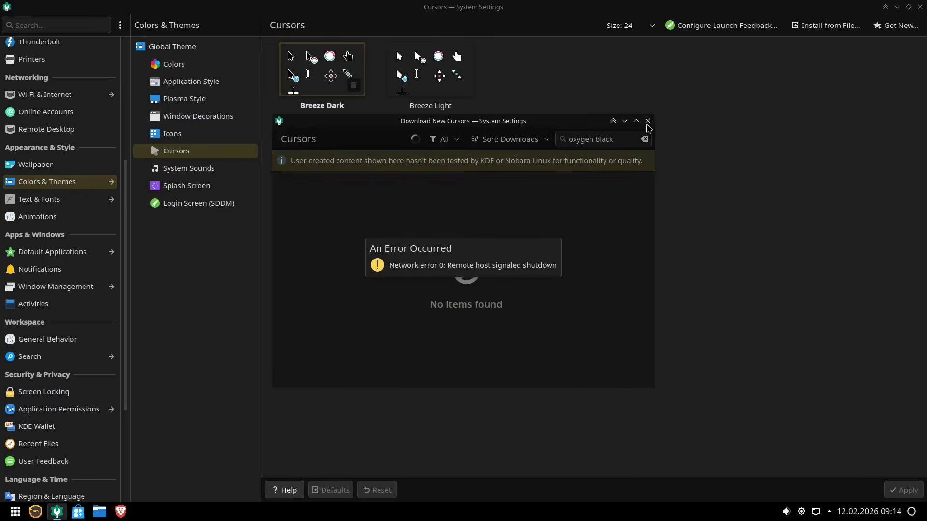
click(648, 121)
Step: Search the downloadable cursors for "oxygen", install the Oxygen Black cursor theme, and close the download window
click(896, 25)
click(607, 139)
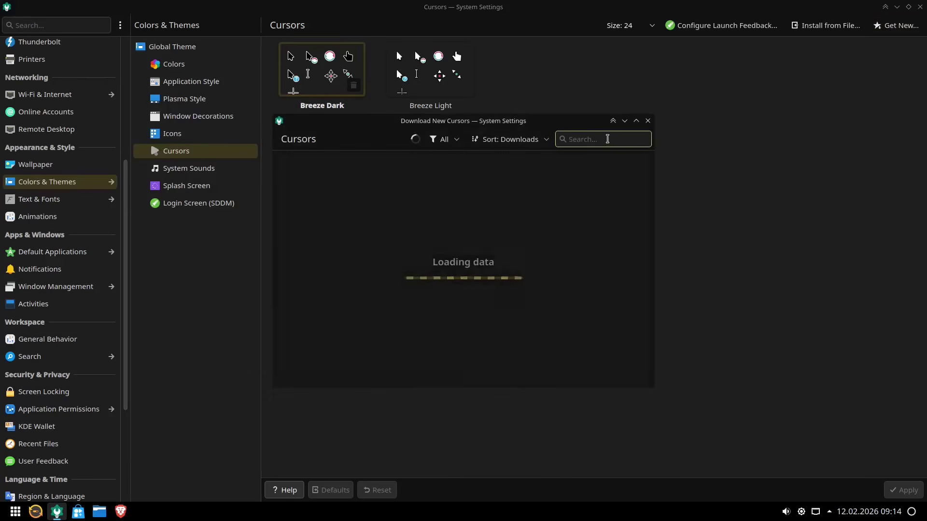
text(oxygen)
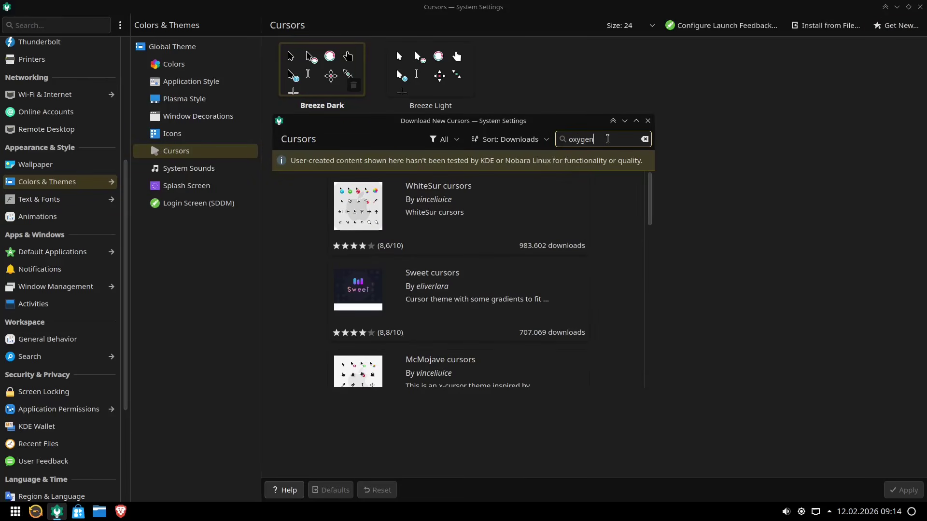
scroll(536, 240, down, 5)
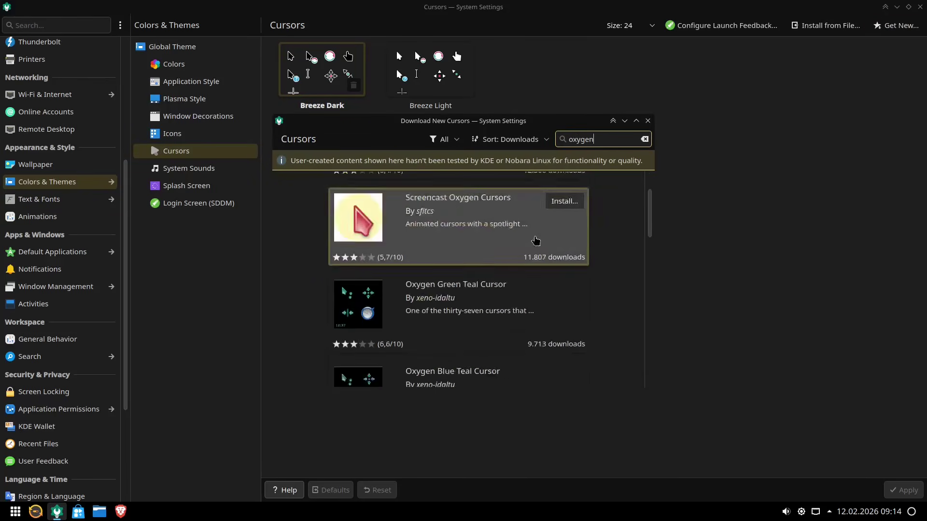
click(565, 334)
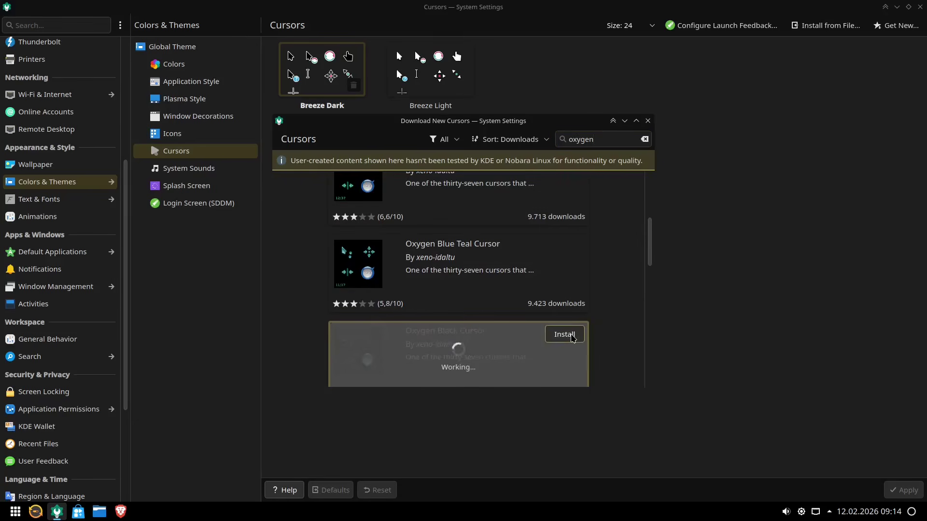
click(648, 121)
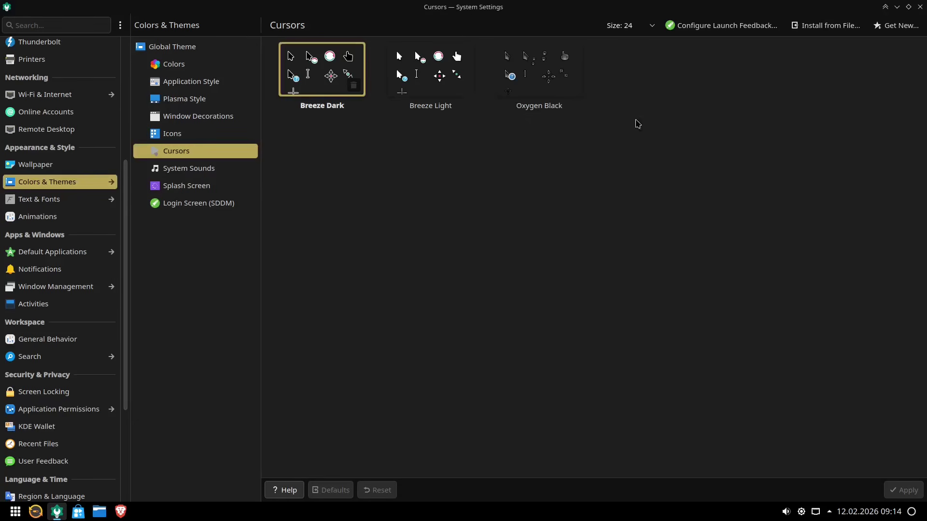
Step: Select the Oxygen Black cursor theme at size 48 and apply it
click(540, 73)
click(632, 26)
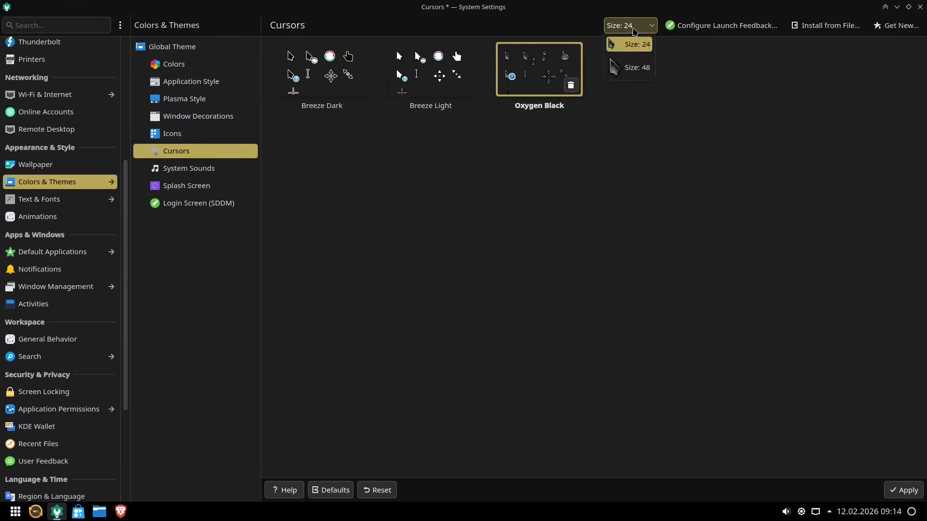
click(632, 67)
click(905, 490)
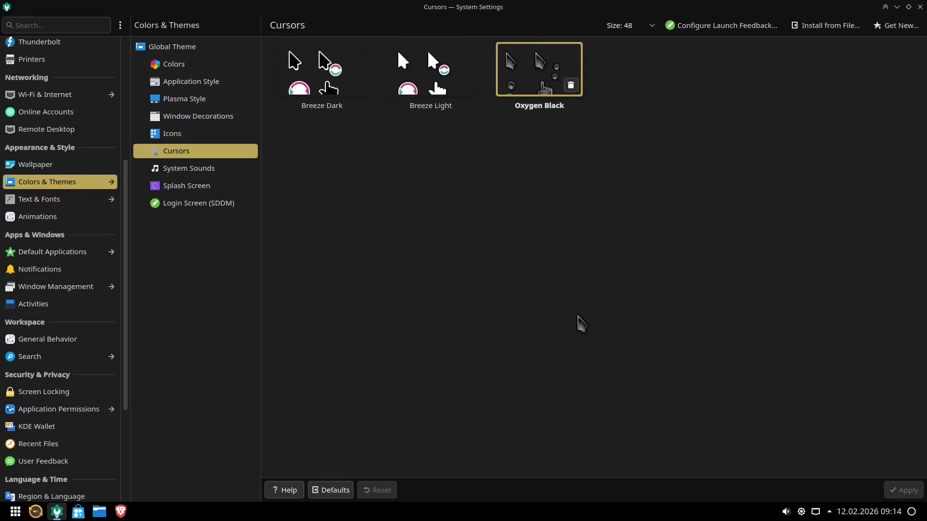
Step: Look through the System Sounds, Splash Screen and Login Screen (SDDM) theme settings
click(211, 168)
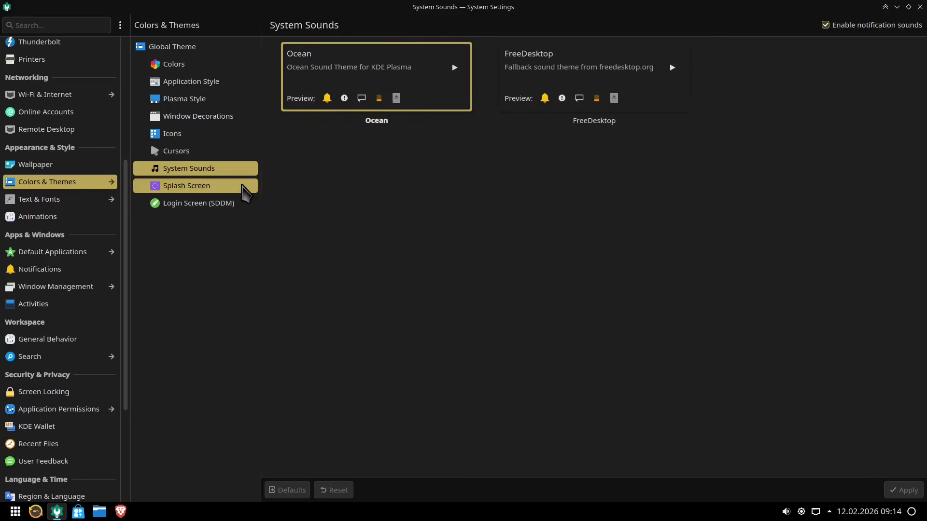
click(244, 188)
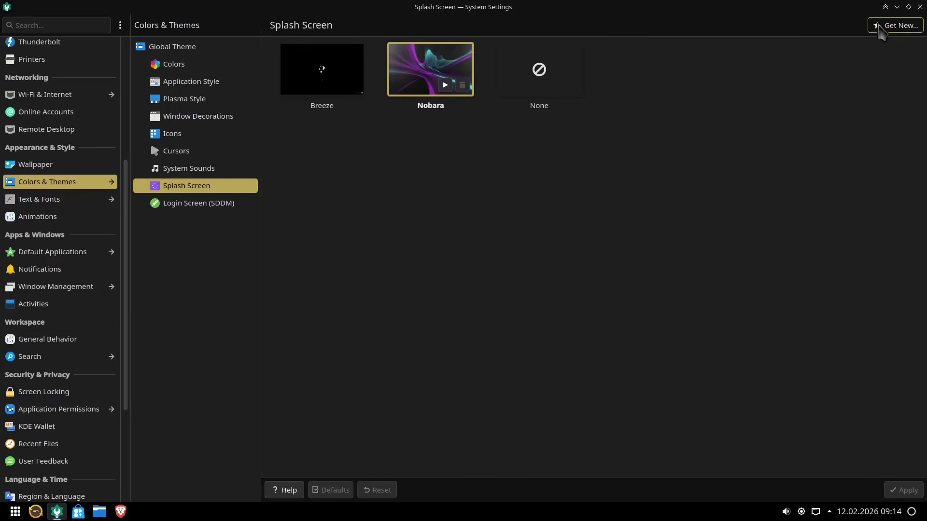
click(236, 199)
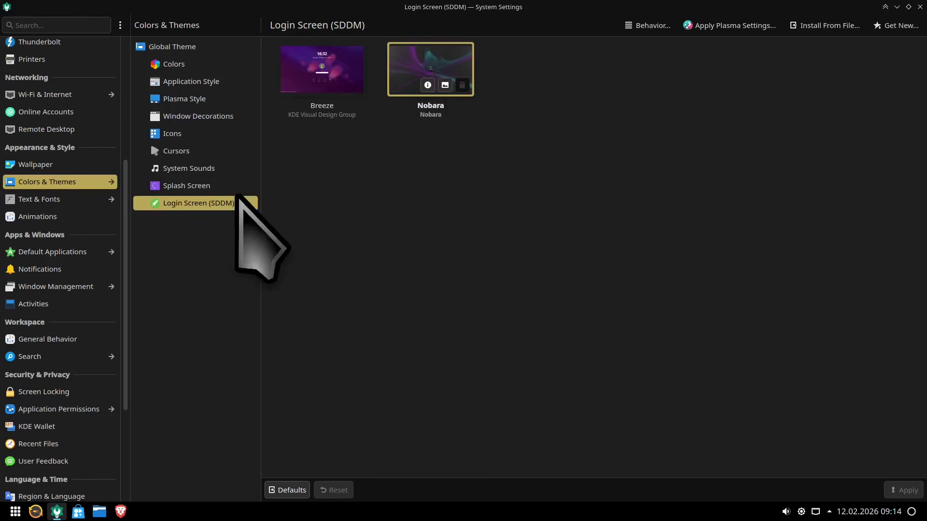
Step: Review the font settings and the Adjust All Fonts options without changing anything, and close the settings window
click(54, 200)
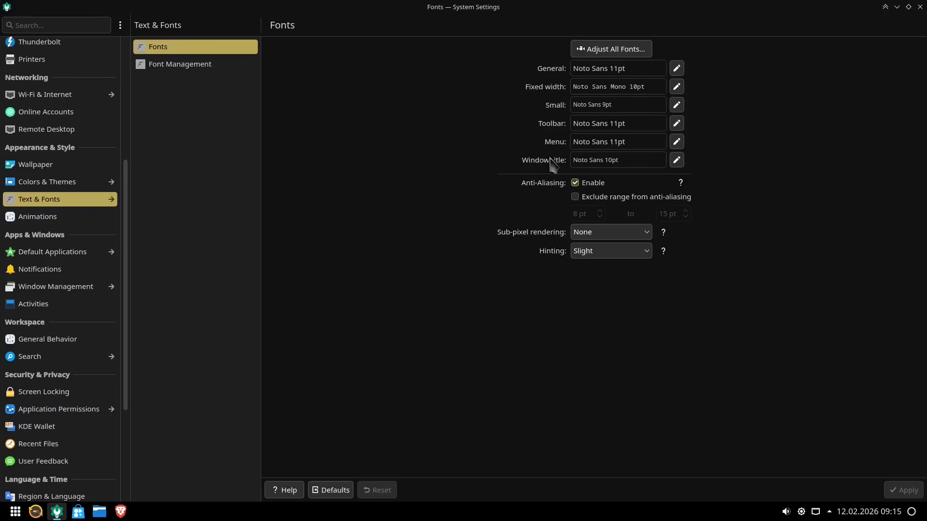
click(608, 50)
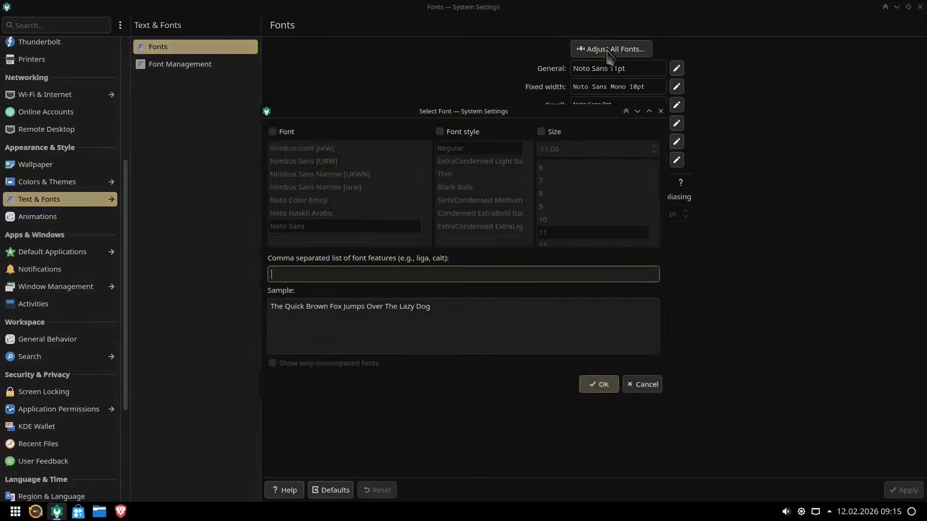
click(643, 386)
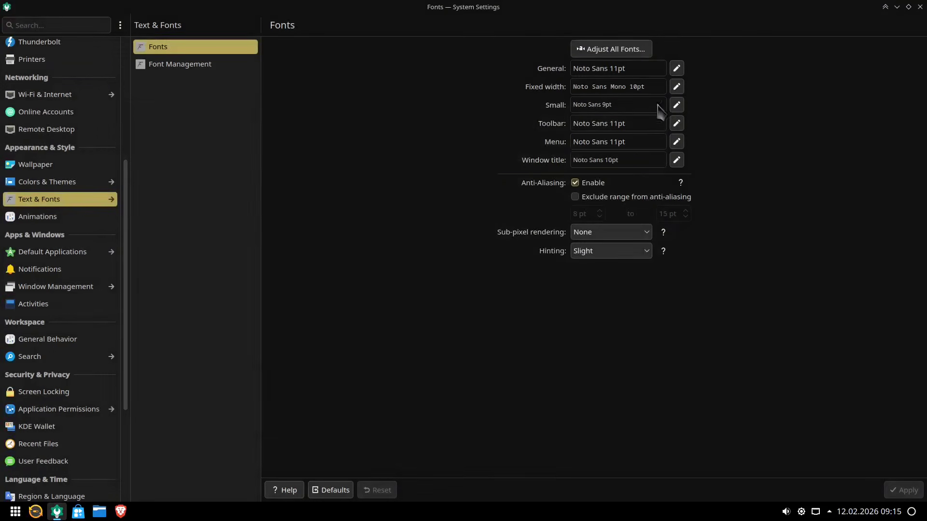
click(919, 7)
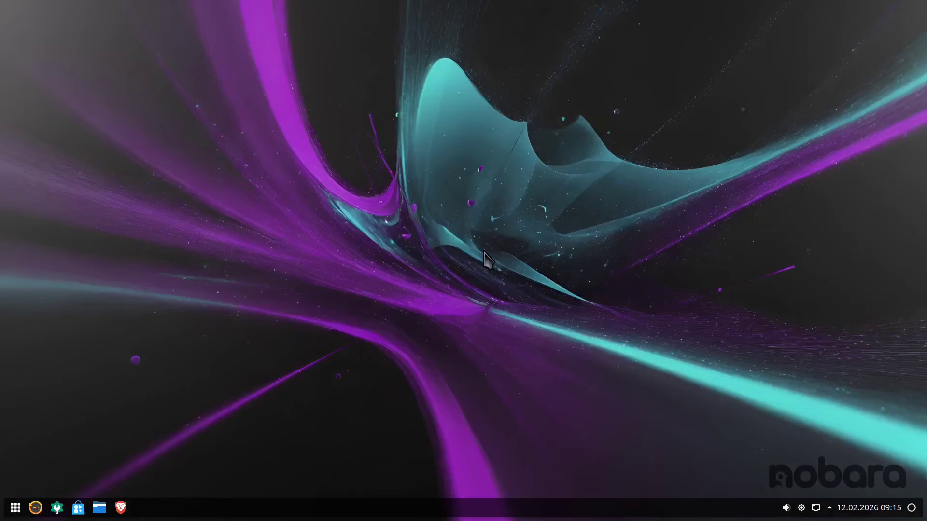
Step: Launch Konsole and open its configuration
key(super)
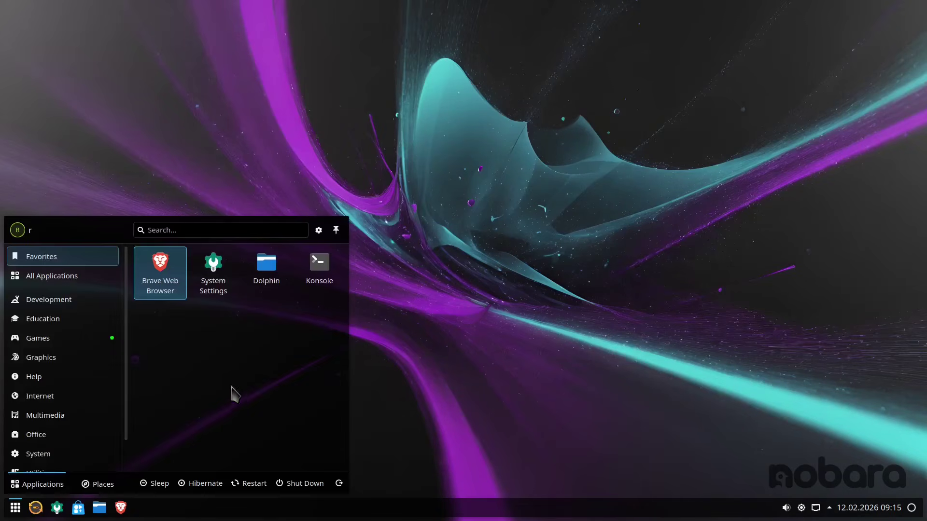
click(335, 272)
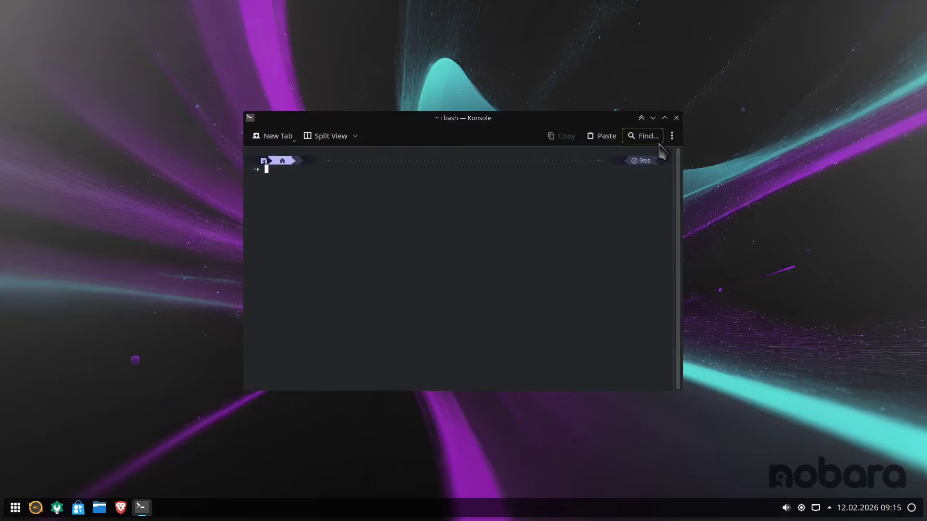
click(672, 136)
mouse_move(722, 335)
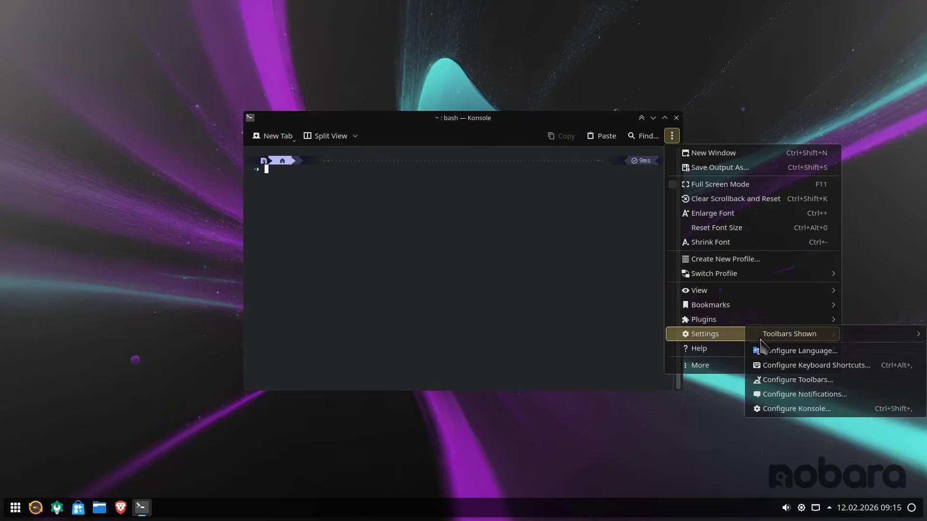
click(805, 409)
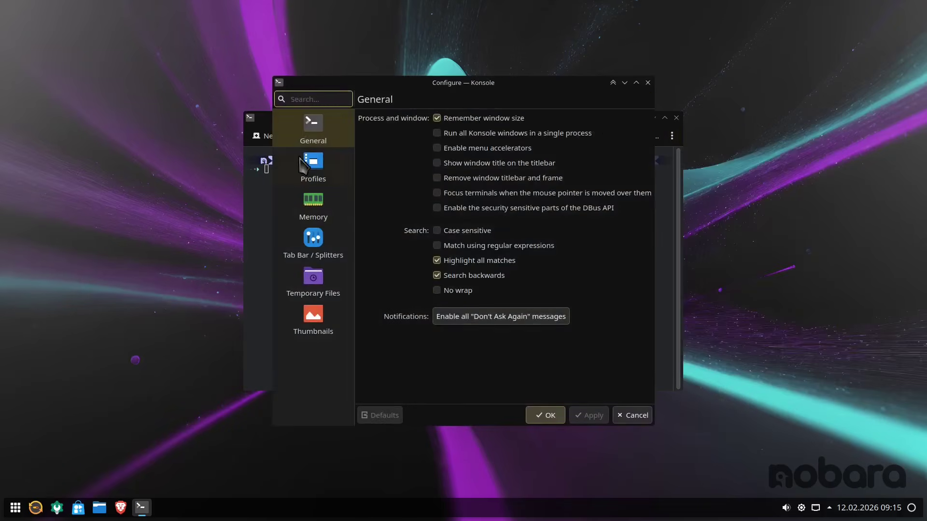
Step: Start a new Konsole profile as the default profile and choose the Red on Black color scheme for it
click(302, 161)
click(609, 126)
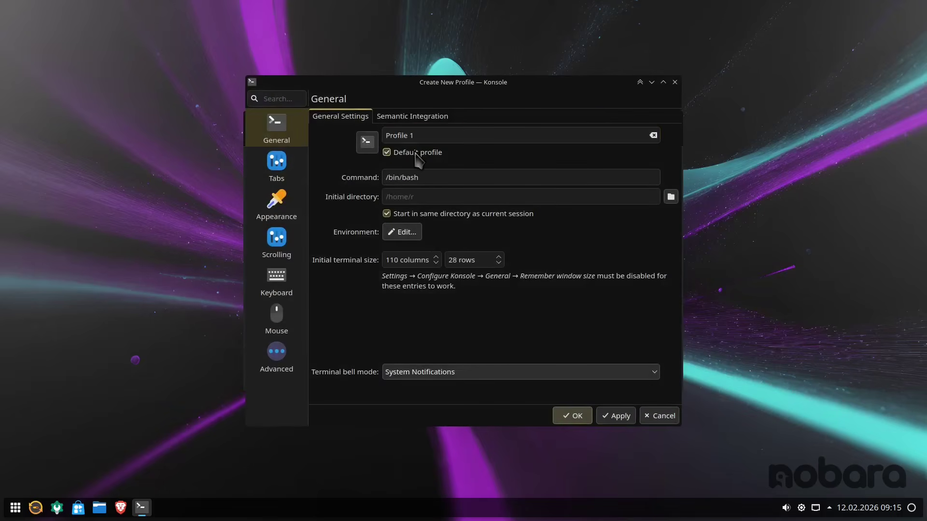
click(292, 188)
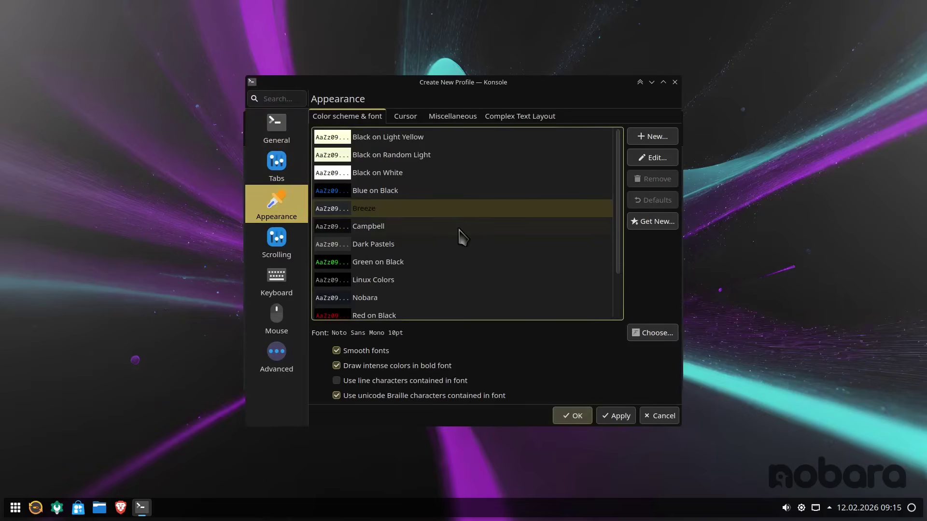
scroll(419, 217, down, 1)
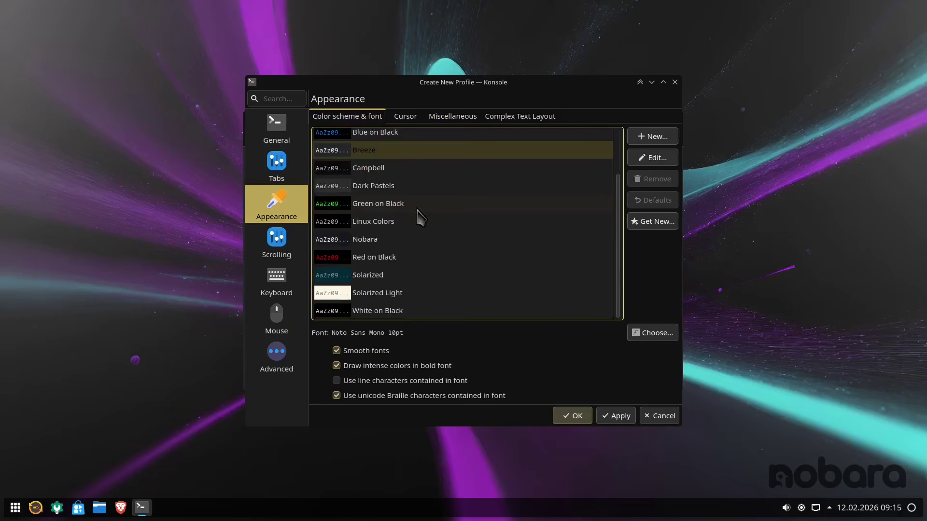
click(391, 259)
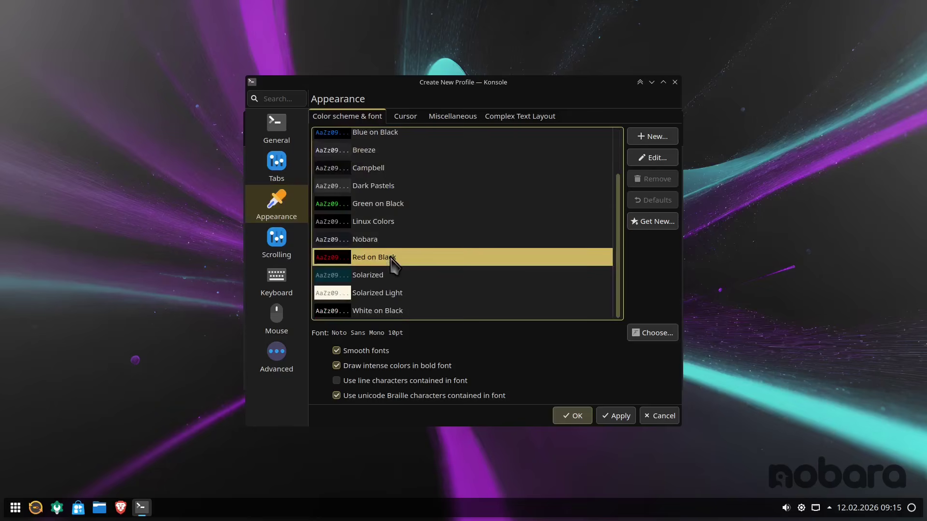
Step: Set the Red on Black scheme's background color transparency to 43%, save the new profile, and confirm the Konsole configuration
click(652, 157)
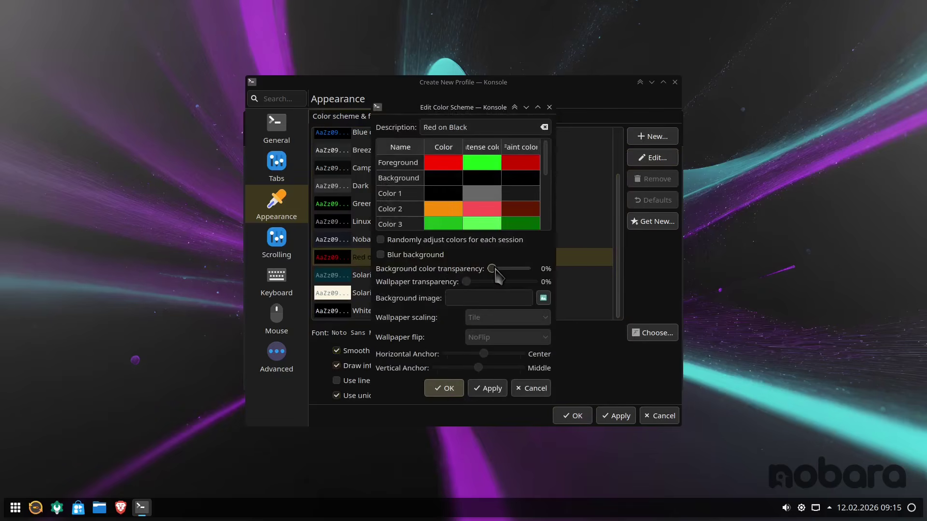
drag(498, 277, 512, 285)
click(487, 388)
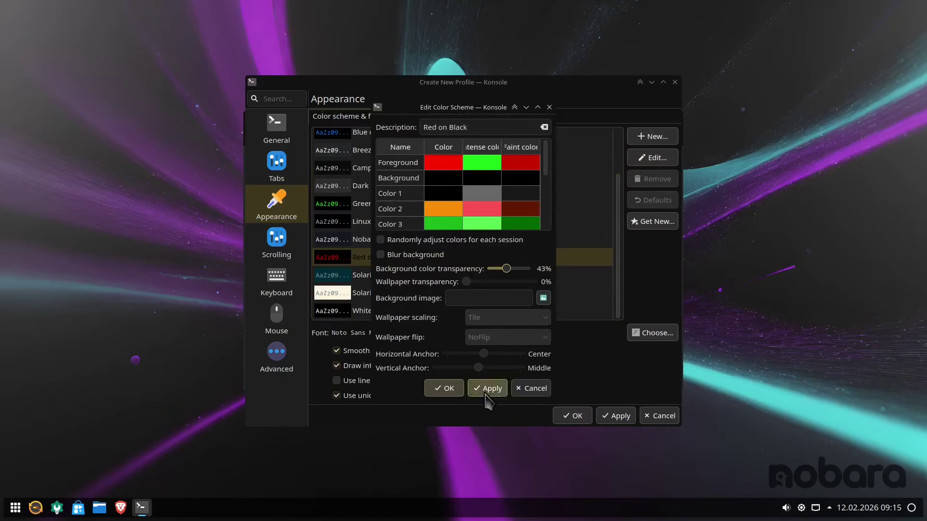
click(443, 389)
click(621, 417)
click(568, 416)
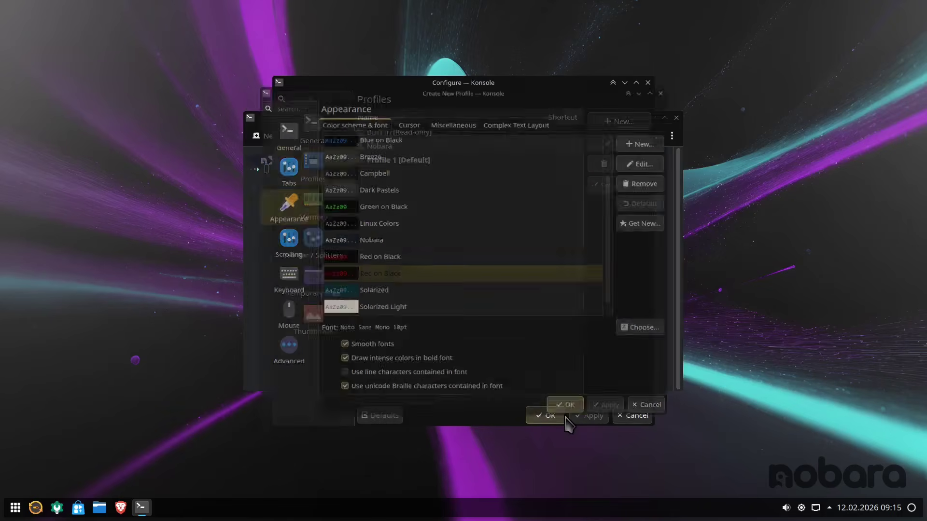
click(544, 416)
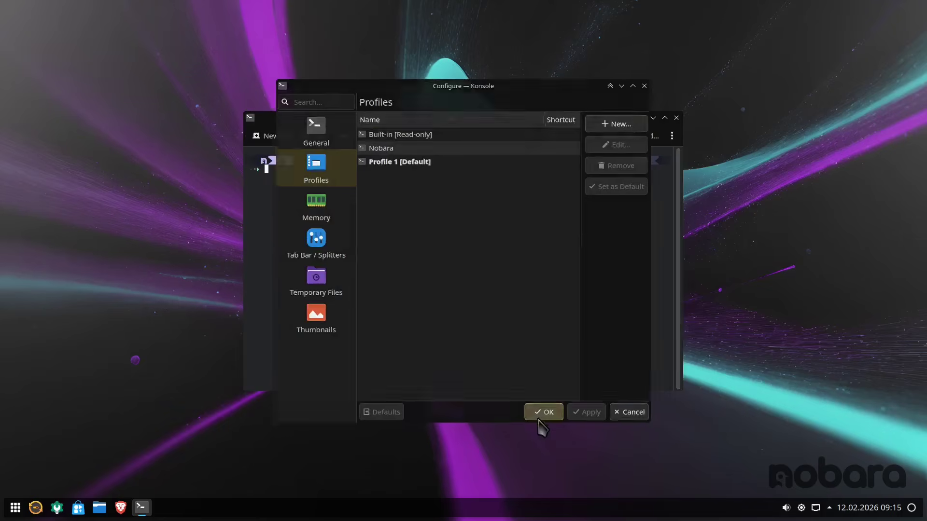
Step: Restart Konsole so the new default profile is used, and move its window up toward the desktop's right half
click(676, 118)
key(super)
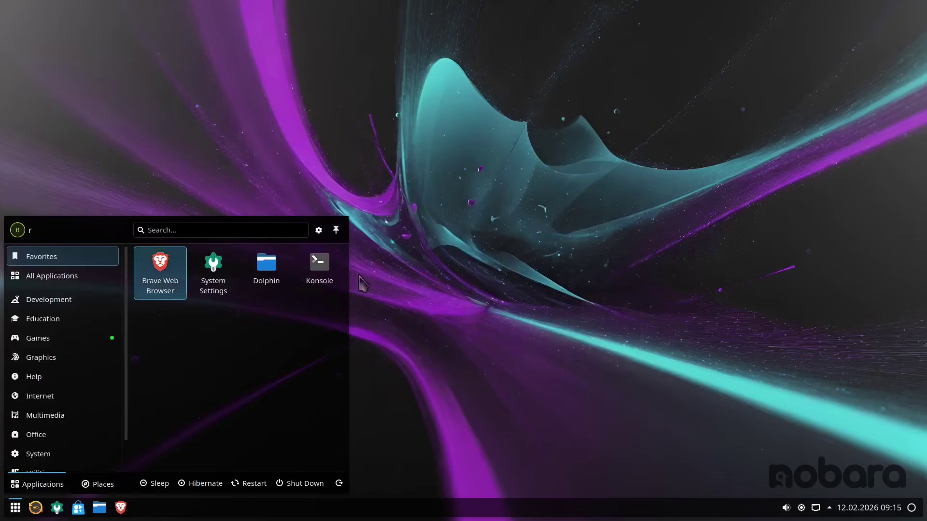
click(321, 268)
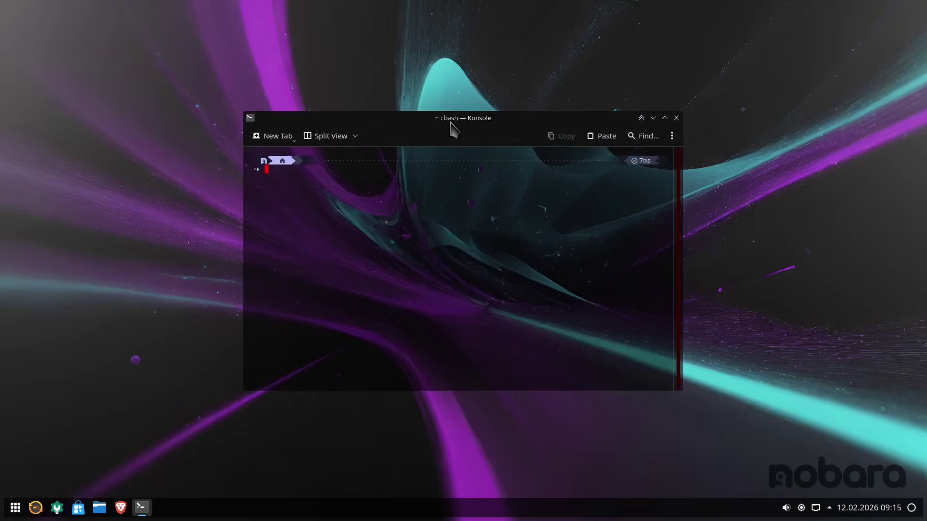
drag(450, 129, 558, 111)
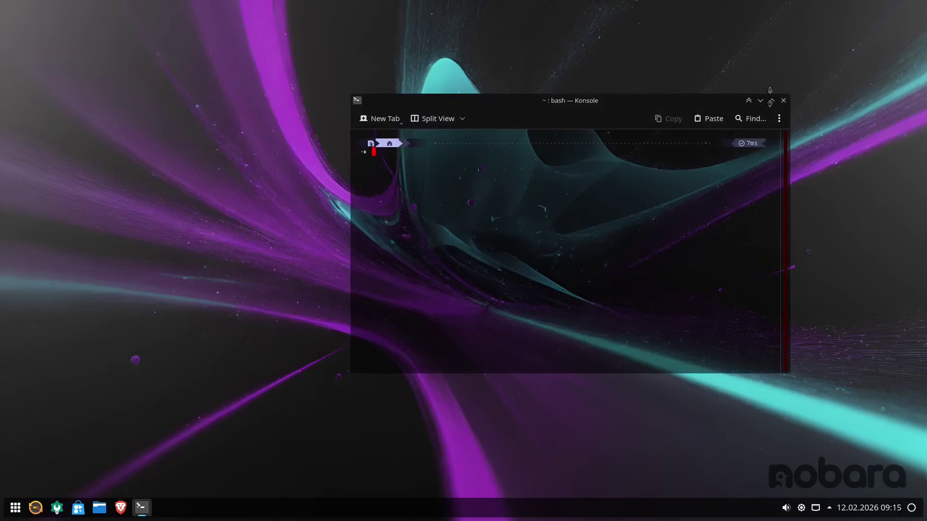
Step: Enable Remove window titlebar and frame in Konsole's general settings, apply and confirm it, and reposition the frameless terminal window
click(780, 119)
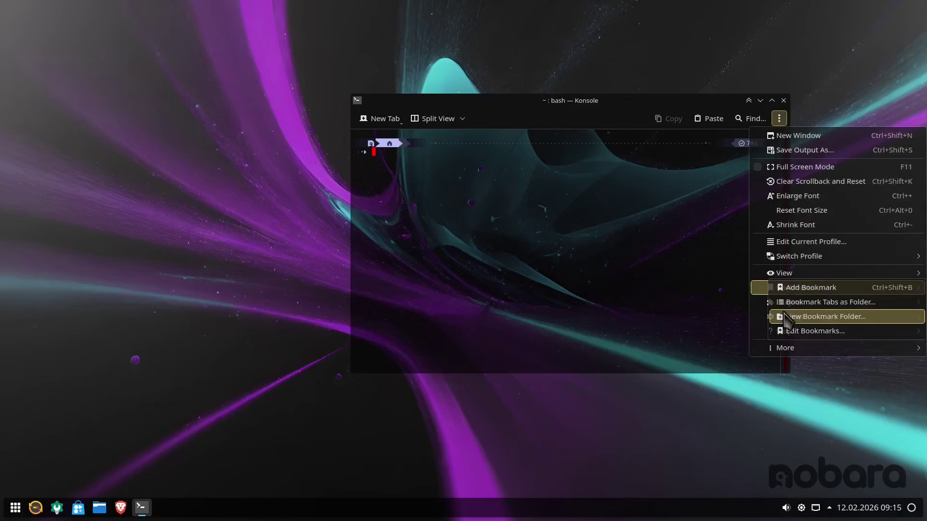
mouse_move(762, 321)
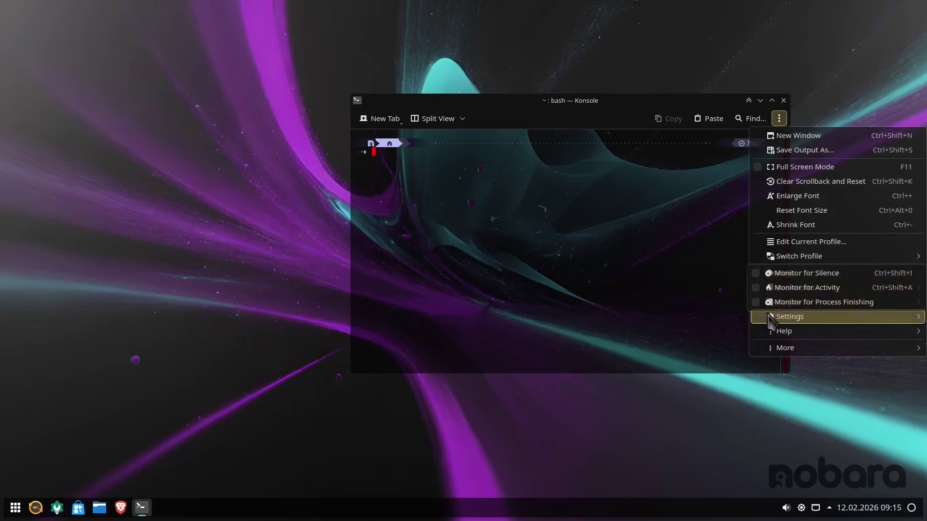
click(784, 391)
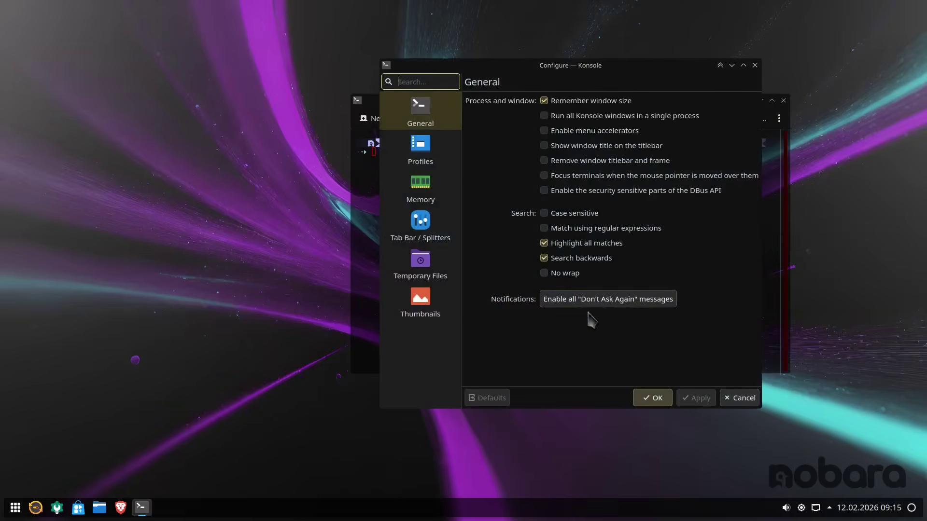
click(557, 161)
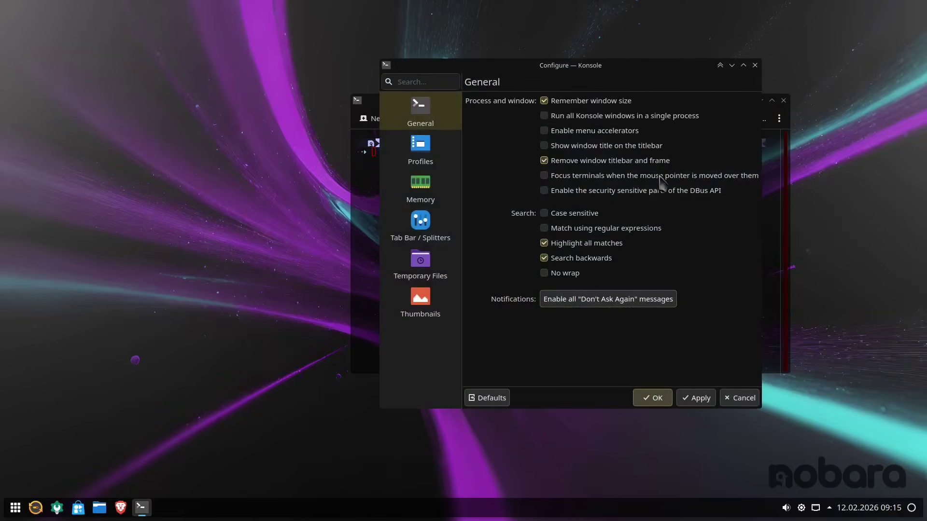
click(683, 399)
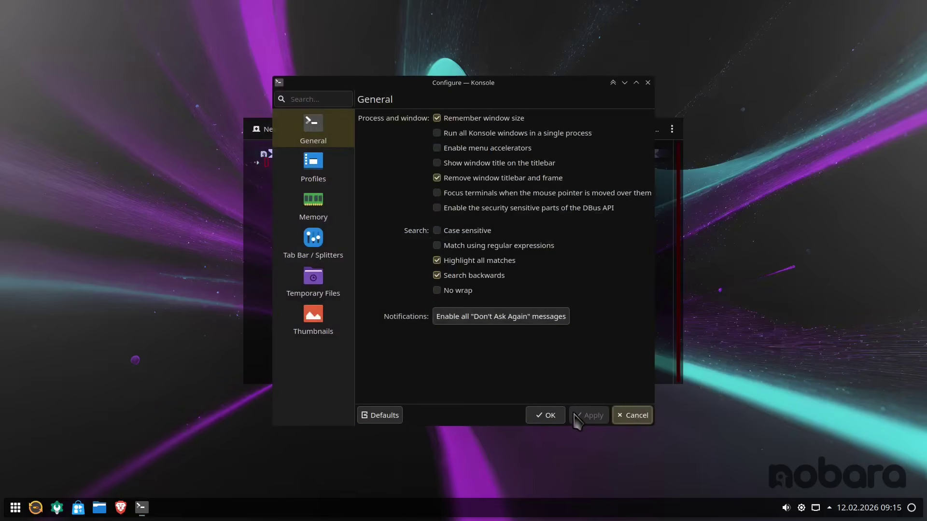
click(549, 415)
drag(507, 130, 491, 129)
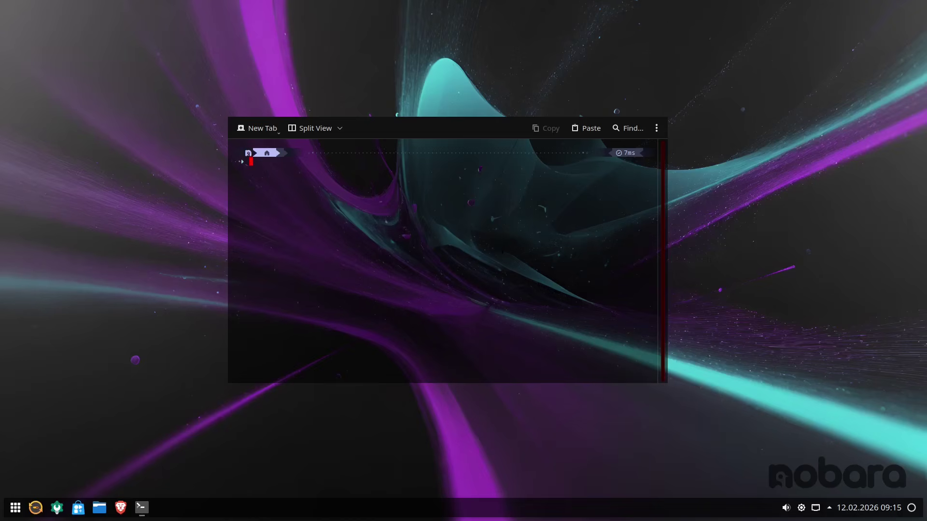
Step: Close the terminal, open the Home folder in Dolphin, and launch a fresh Konsole window alongside it
key(alt+F4)
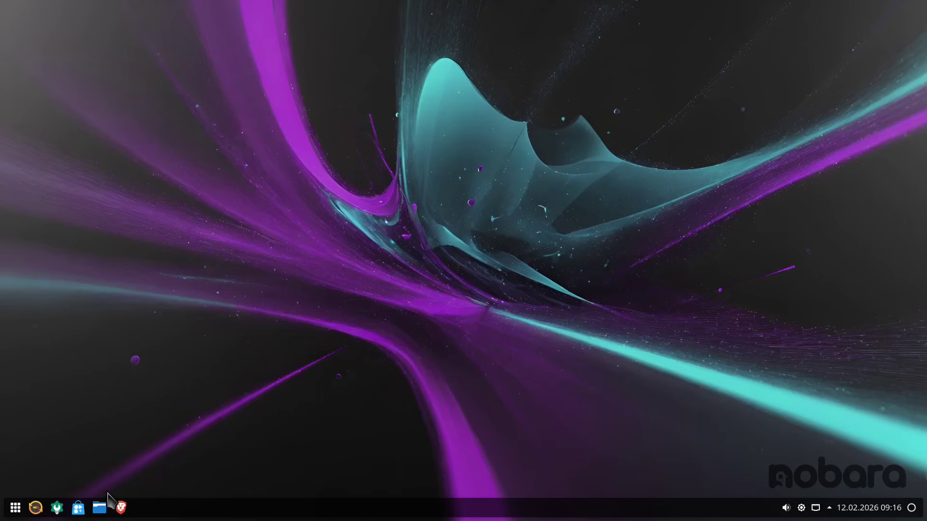
click(99, 508)
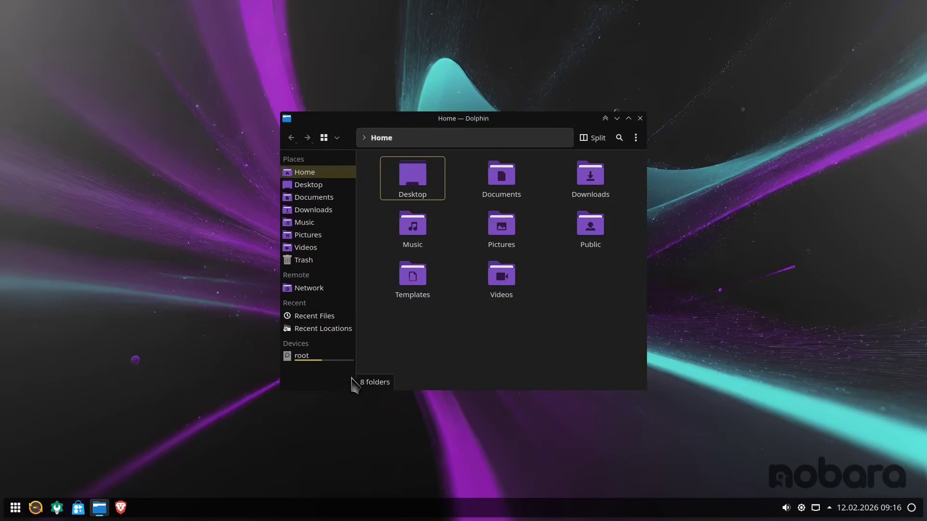
key(super)
click(316, 277)
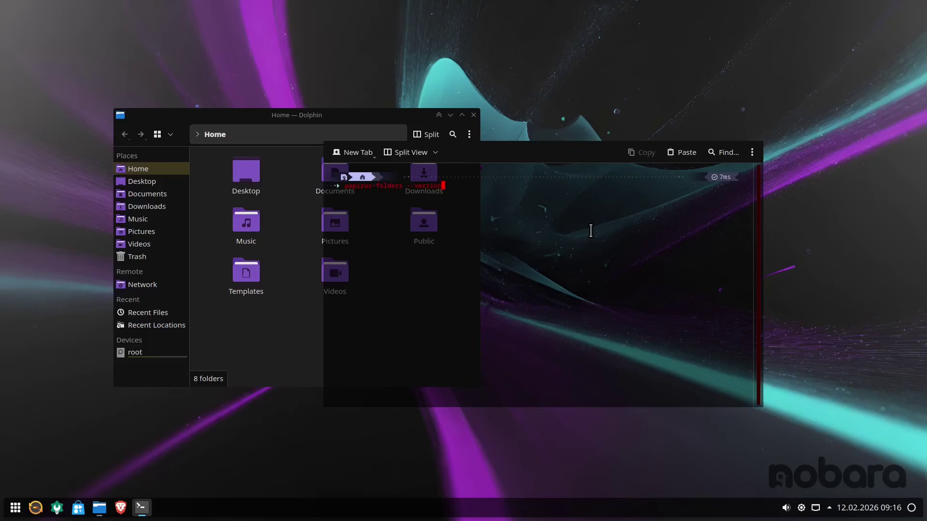
Step: Run papirus-folders --version in the terminal and arrange the Dolphin and Konsole windows side by side
key(Return)
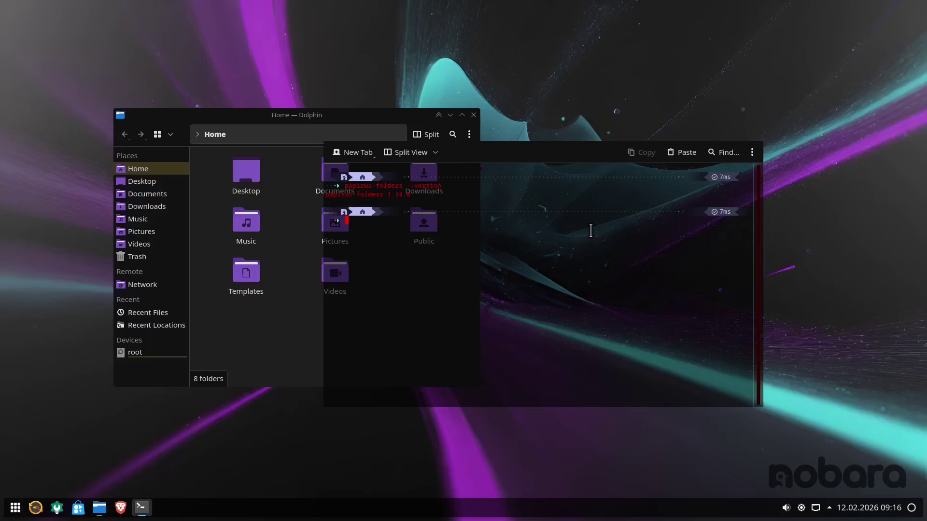
drag(592, 155, 729, 134)
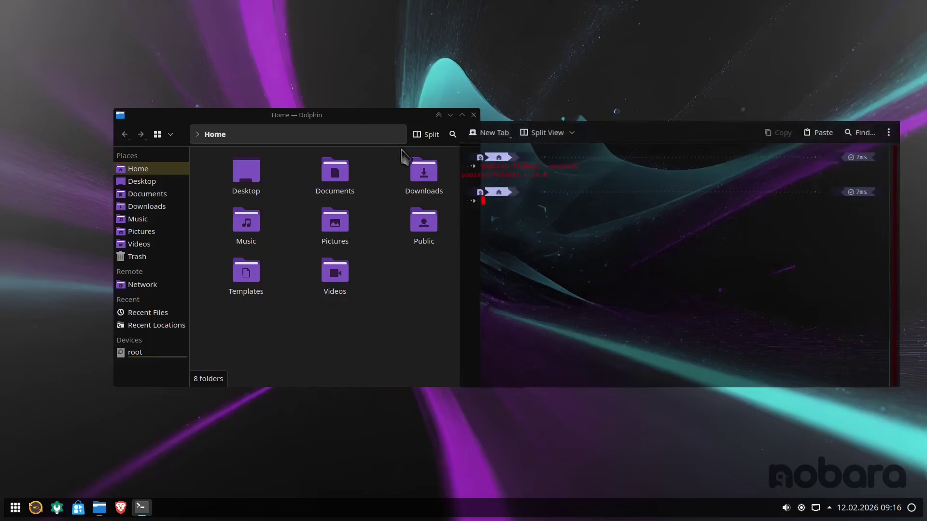
drag(369, 121, 284, 120)
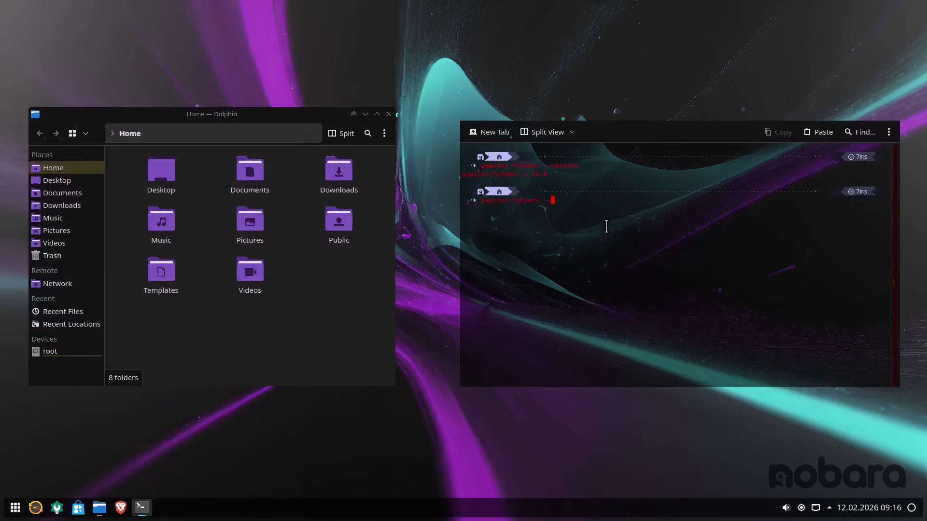
Step: Show the papirus-folders help and list its available folder colors with papirus-folders -l
key(Return)
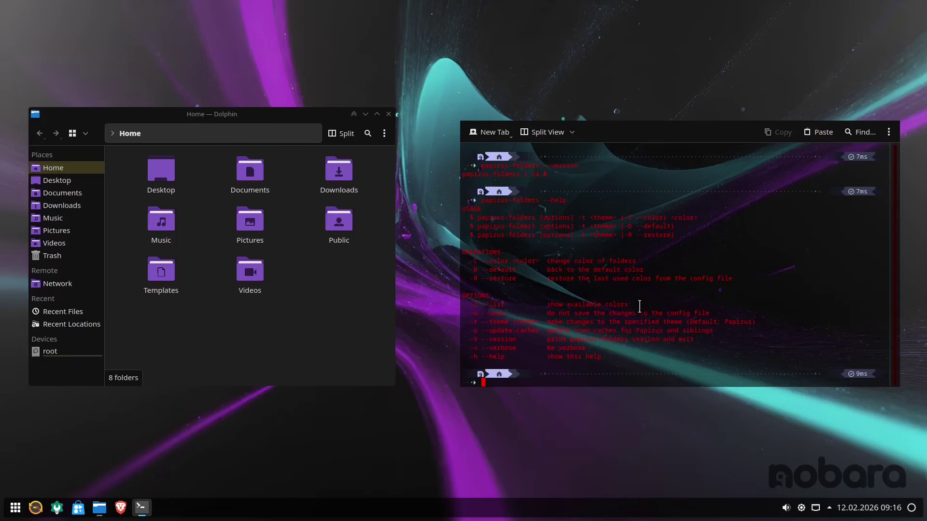
key(Up)
text(-l)
key(Return)
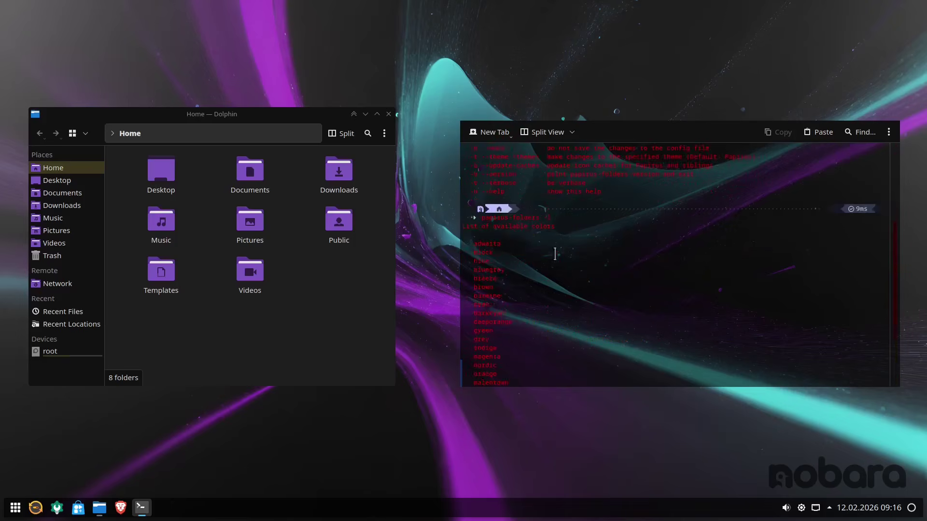
Step: Change the Papirus folder color with papirus-folders -C carmine, authorizing it with the sudo password
text(papirus-folders -C carmine)
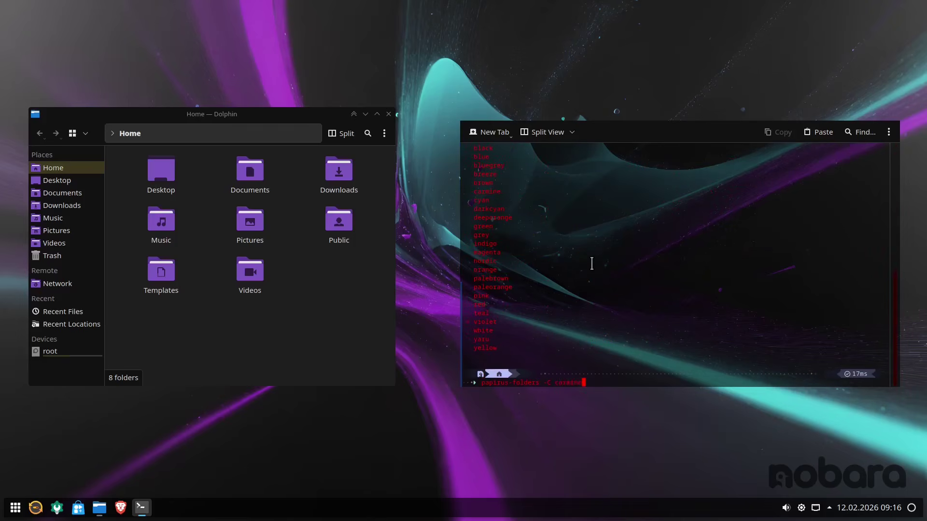
key(Return)
key(Return)
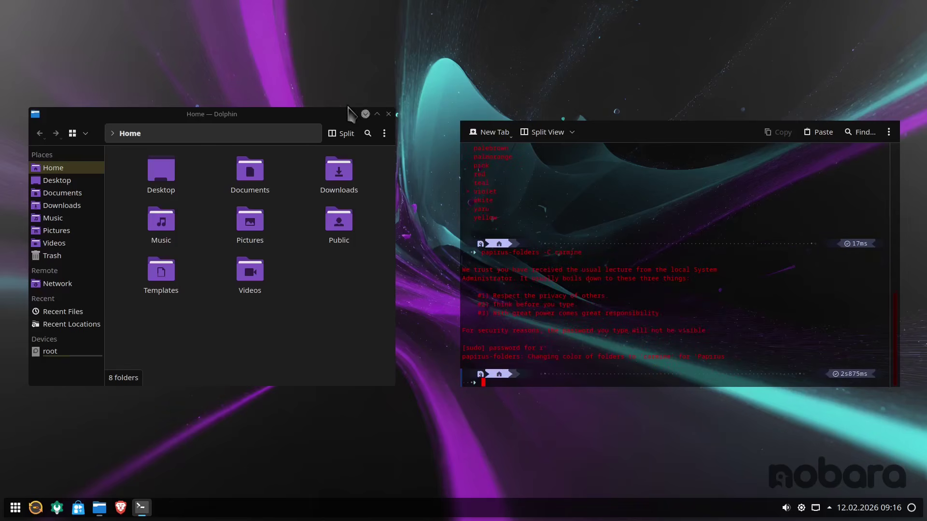
Step: Reopen Dolphin to reload its folder icons and place its window beside the terminal
click(388, 115)
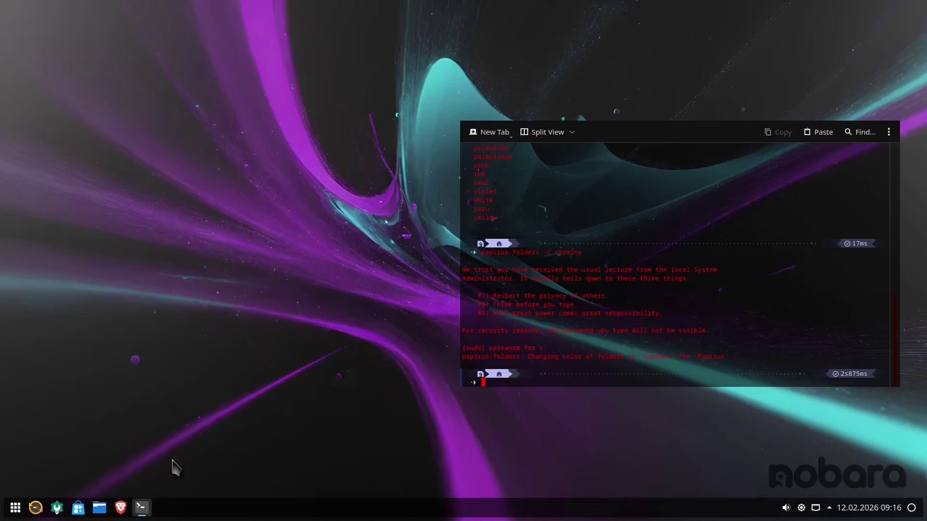
click(100, 507)
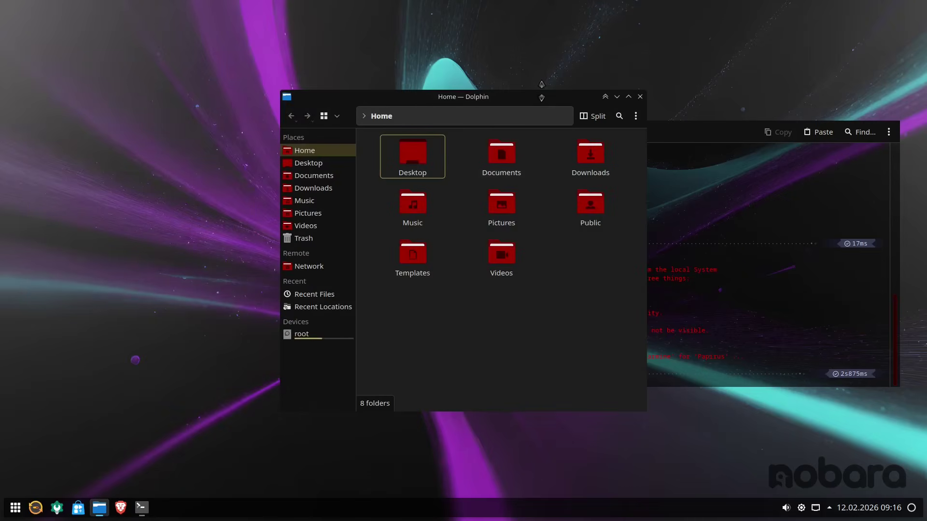
drag(542, 109, 347, 118)
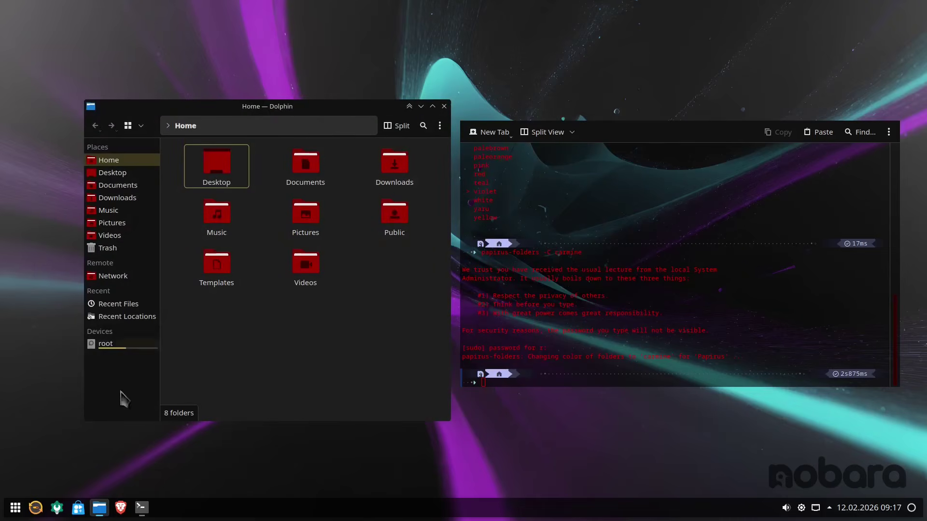
Step: Search the application launcher for dolp and open the Dolphin entry in the KDE Menu Editor
click(15, 507)
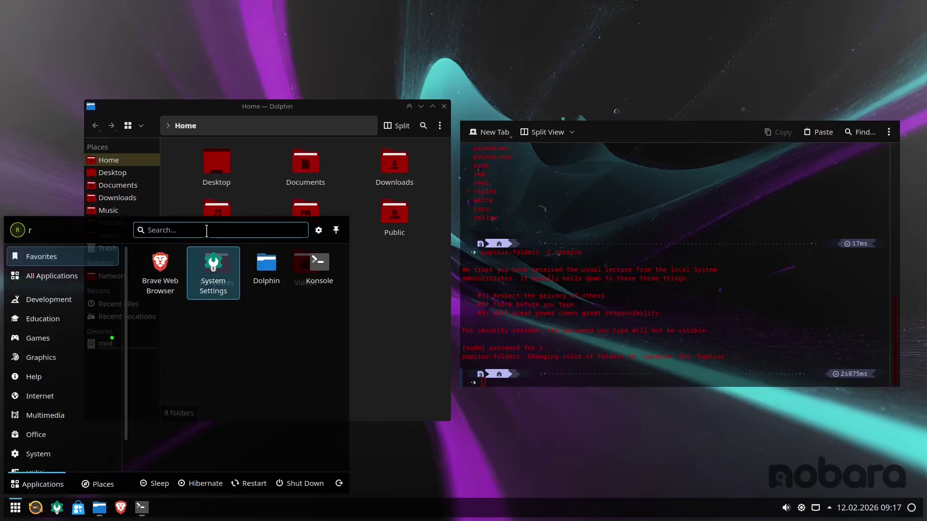
text(dolp)
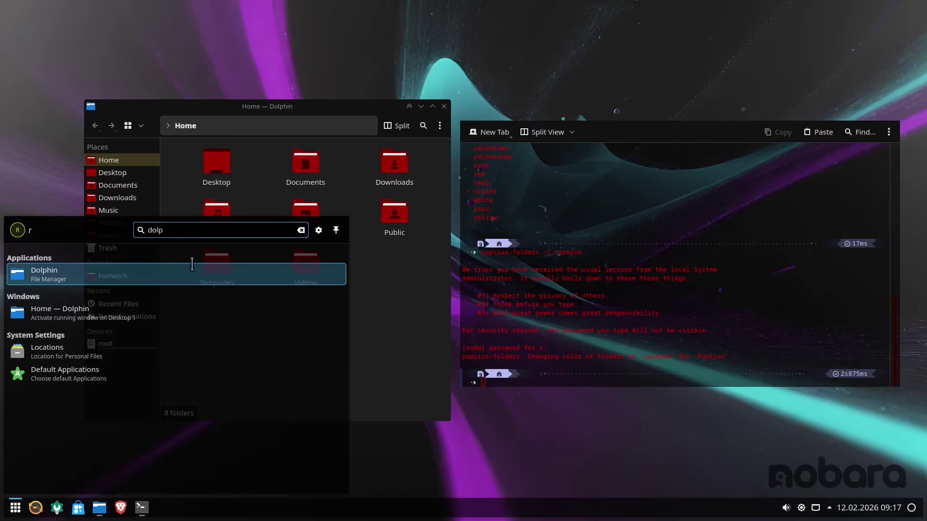
right_click(192, 264)
click(238, 318)
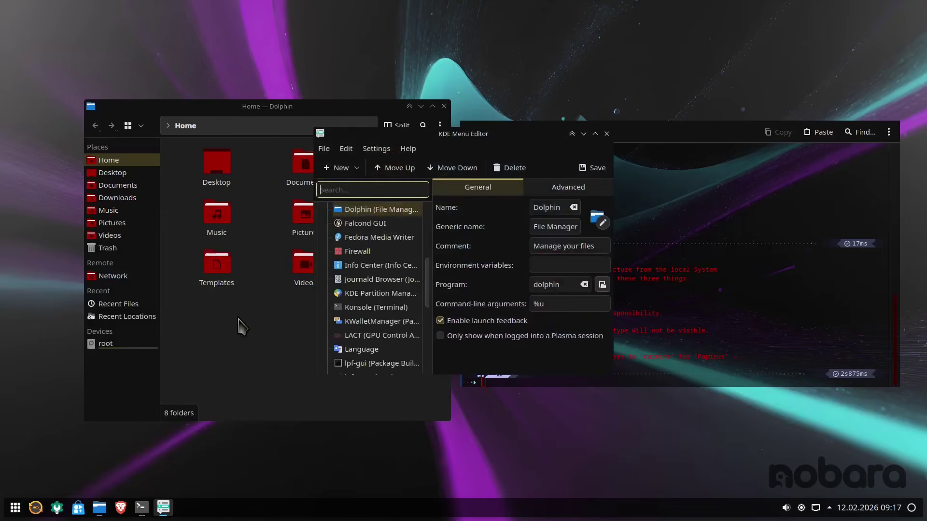
Step: Filter all icons for carmine, assign user-carmine-home as Dolphin's launcher icon, save the entry, and close the menu editor
click(608, 226)
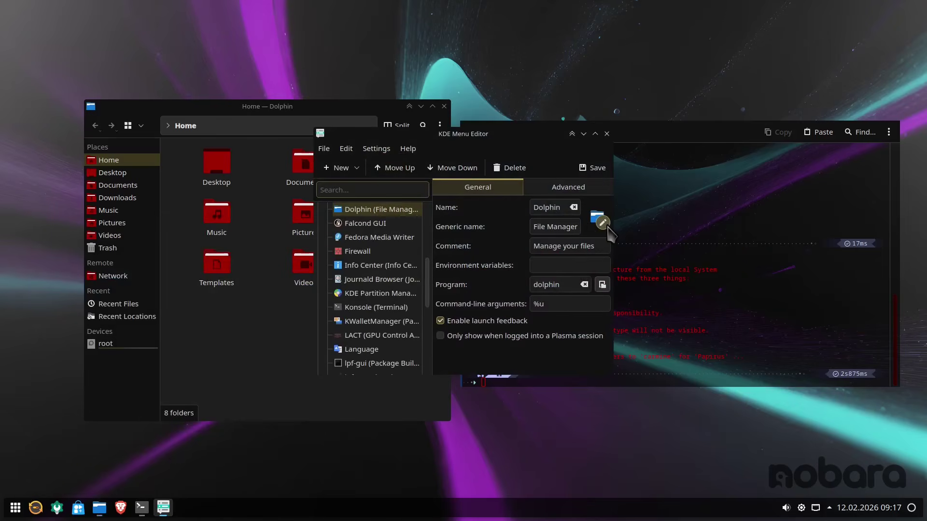
click(341, 172)
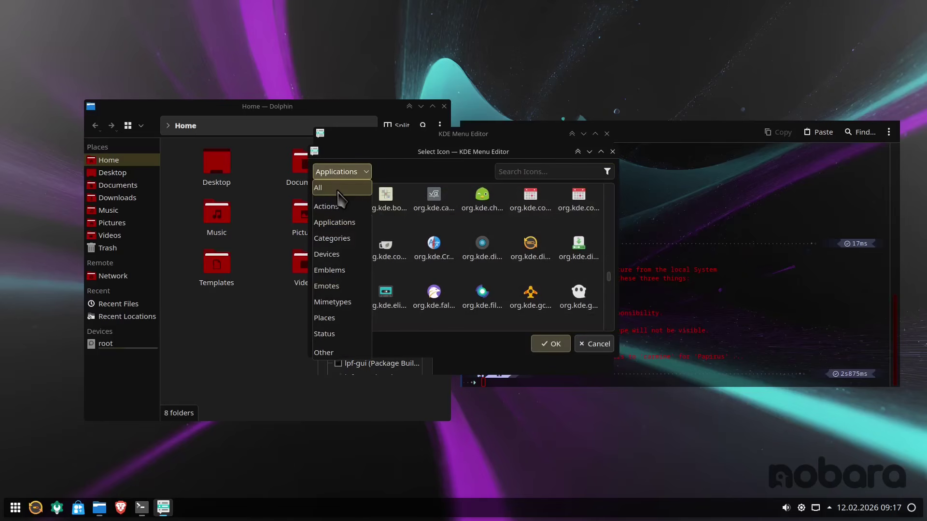
click(338, 188)
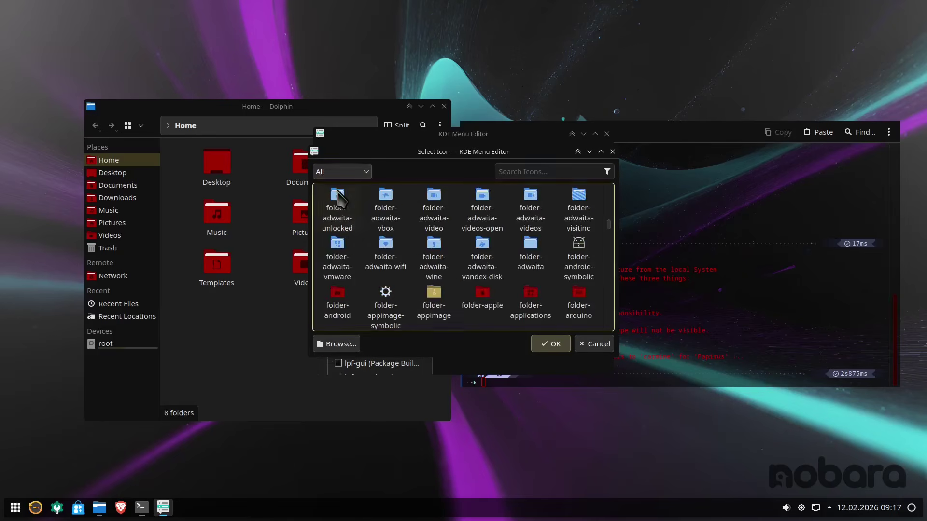
click(544, 173)
text(carmine)
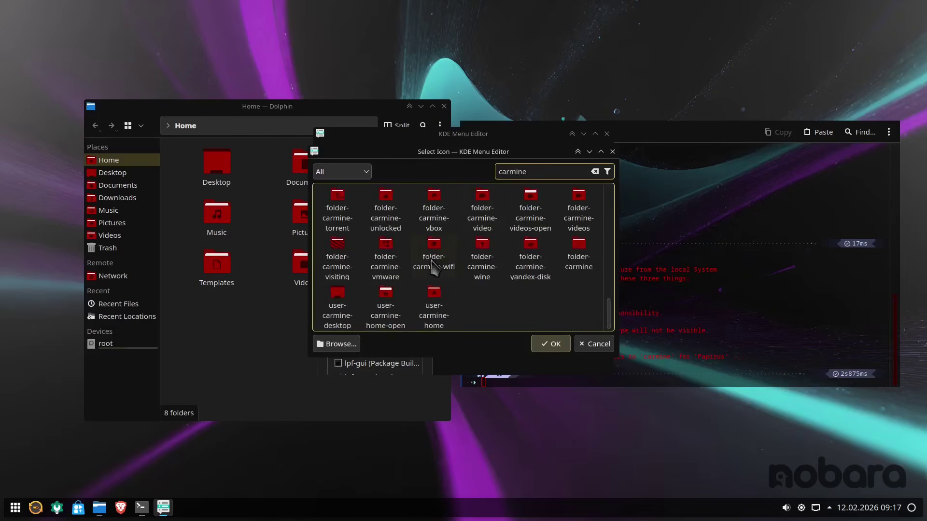
click(376, 269)
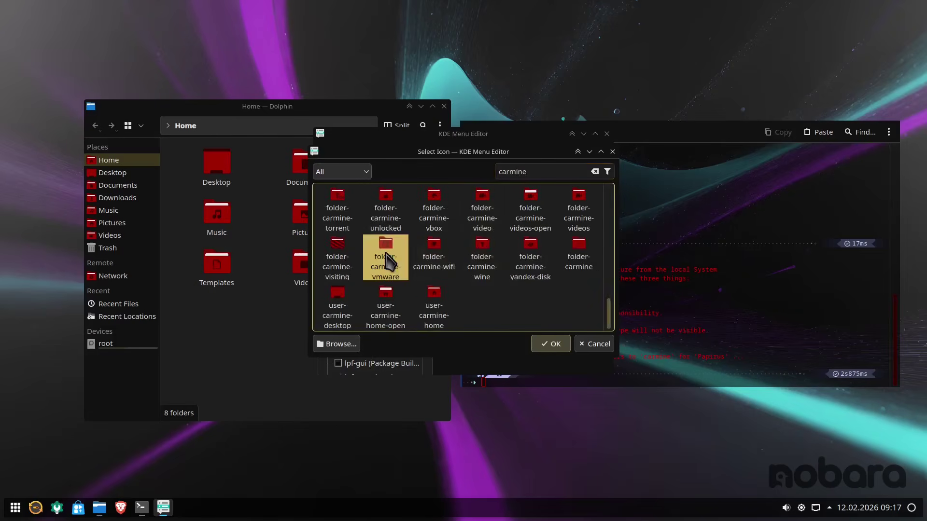
click(434, 304)
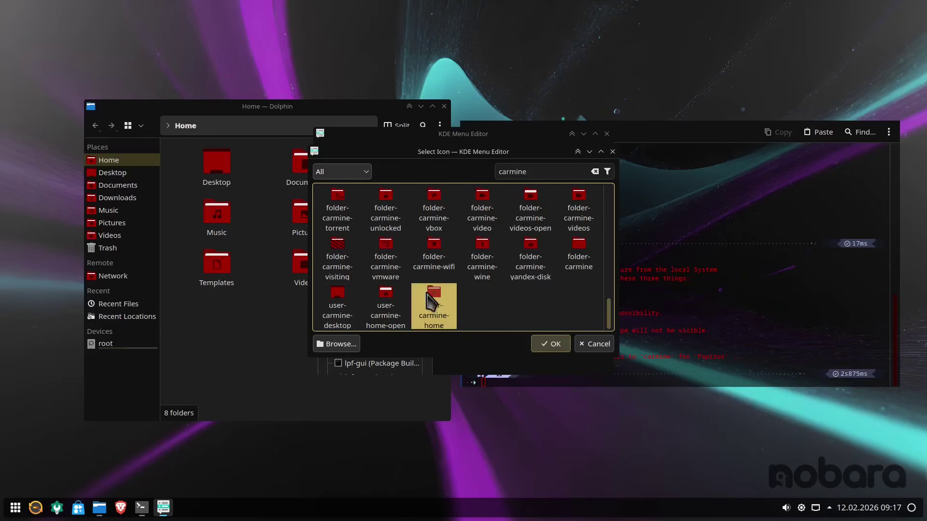
click(551, 344)
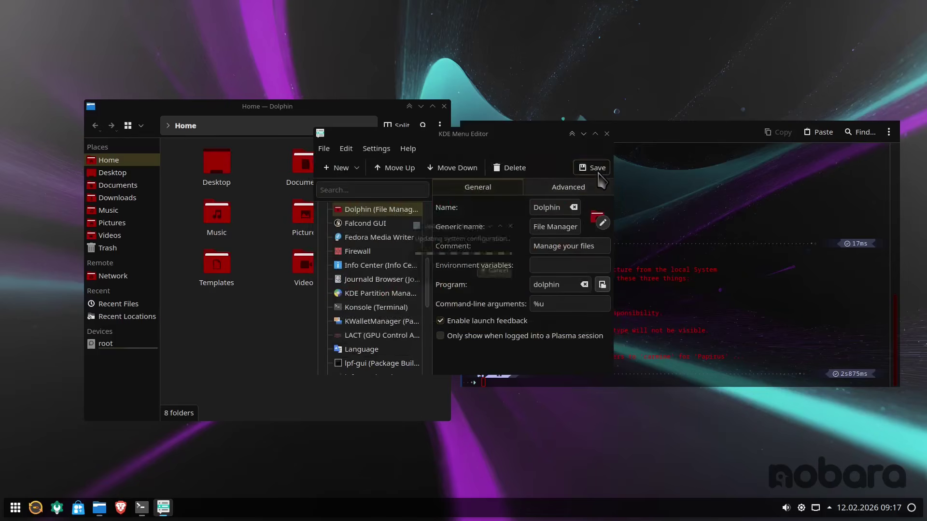
click(606, 134)
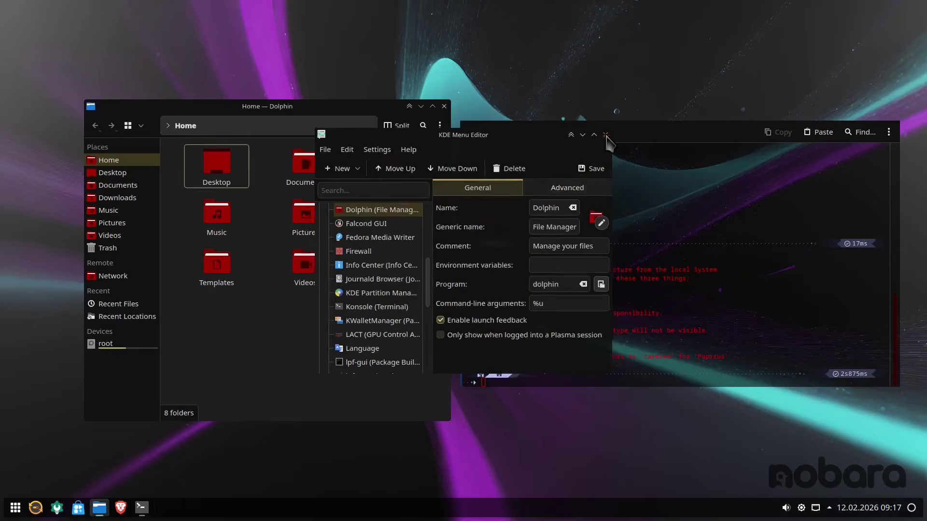
Step: Close Dolphin, switch to the Brave browser, and search the web for papirus folders
click(444, 107)
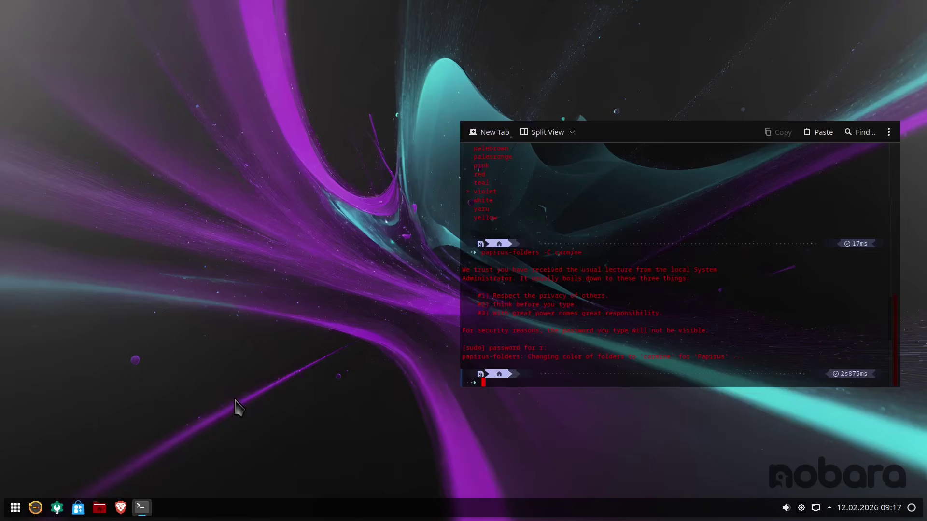
click(121, 507)
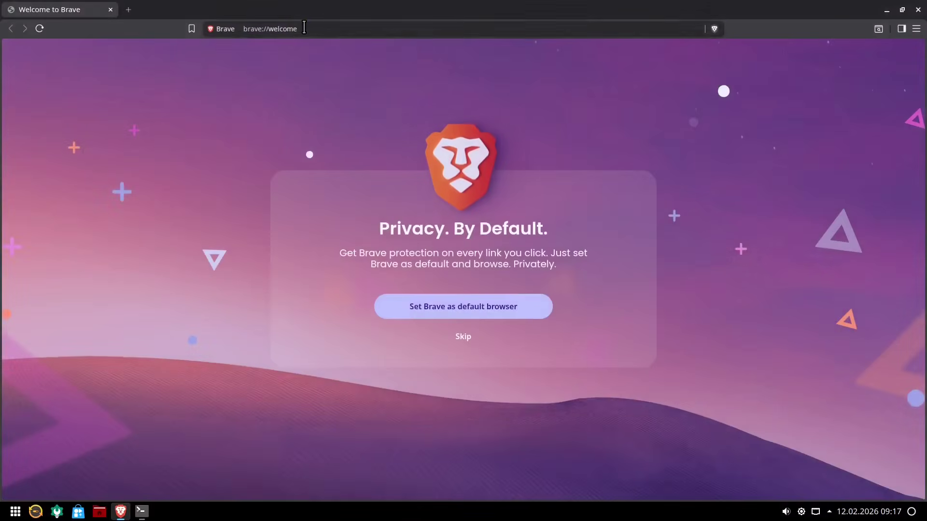
click(304, 28)
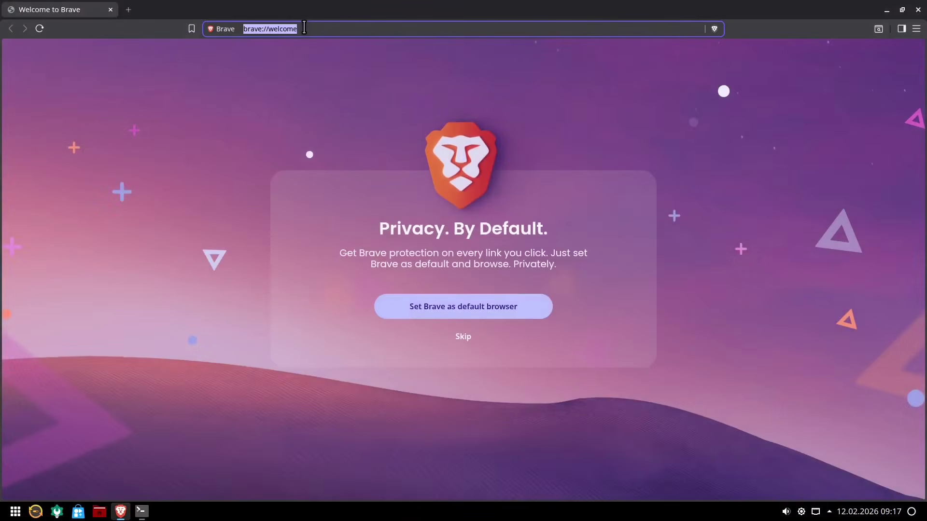
text(papirus fold)
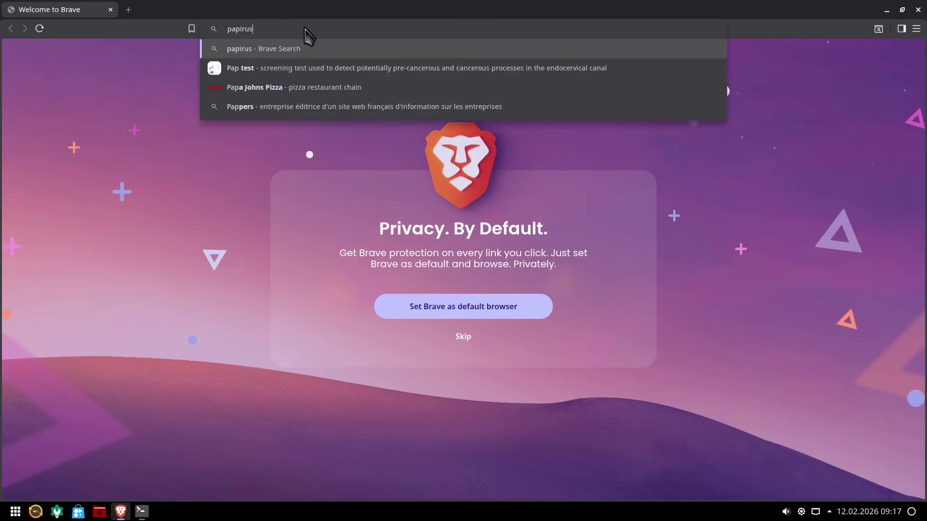
text(ers)
key(Return)
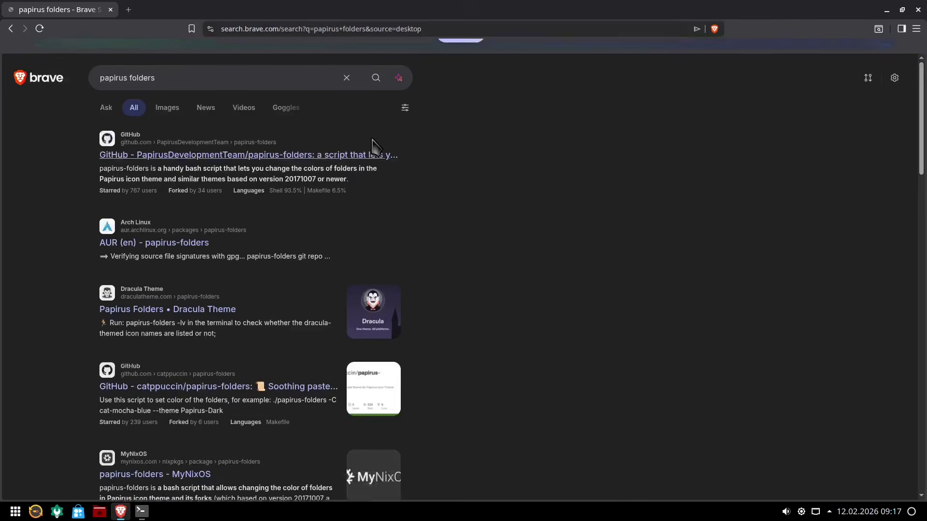
Step: Open the PapirusDevelopmentTeam/papirus-folders GitHub repository, look through its README installation commands, and close the browser
click(212, 182)
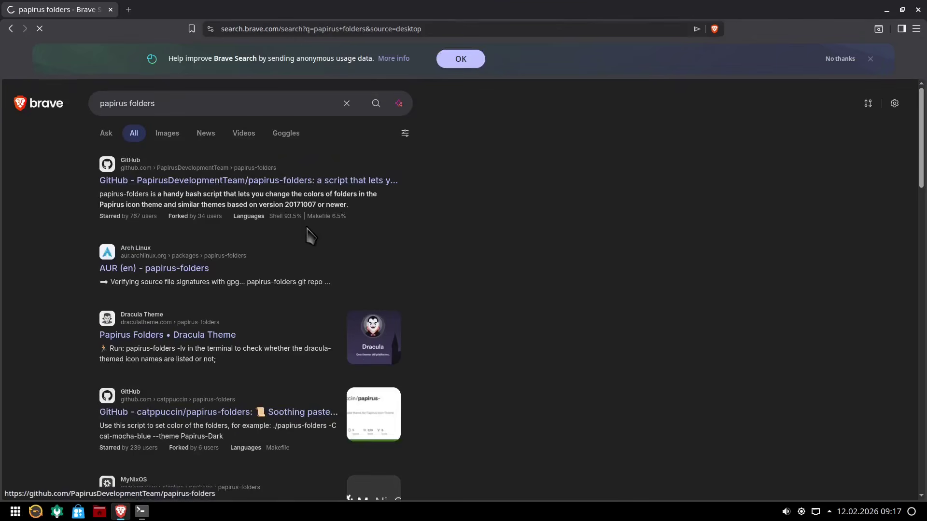
scroll(446, 288, down, 15)
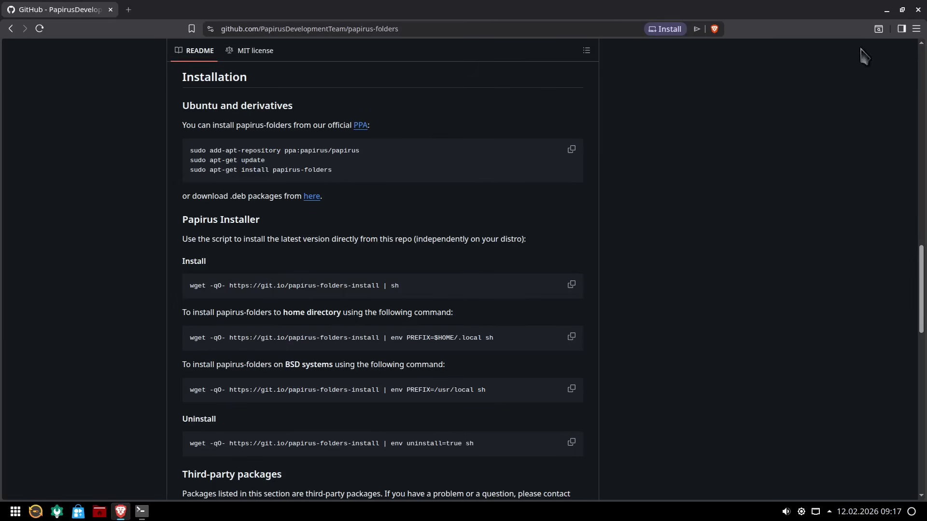
click(918, 9)
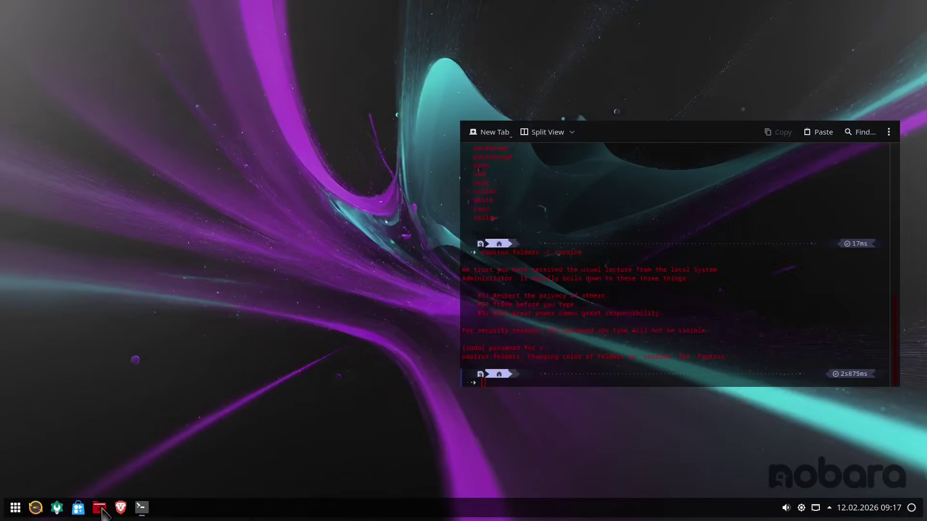
Step: Reopen Dolphin beside the terminal and bring up its special application settings
click(99, 507)
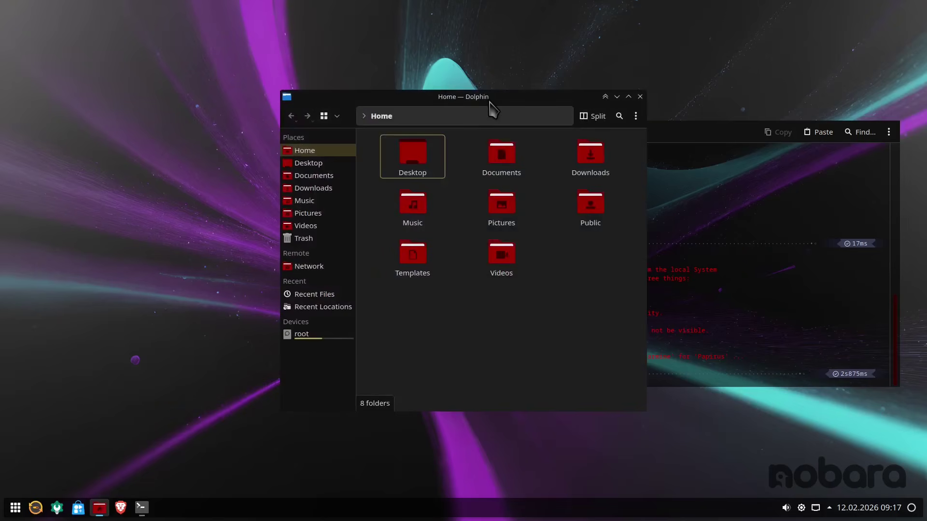
drag(489, 102, 302, 101)
right_click(345, 105)
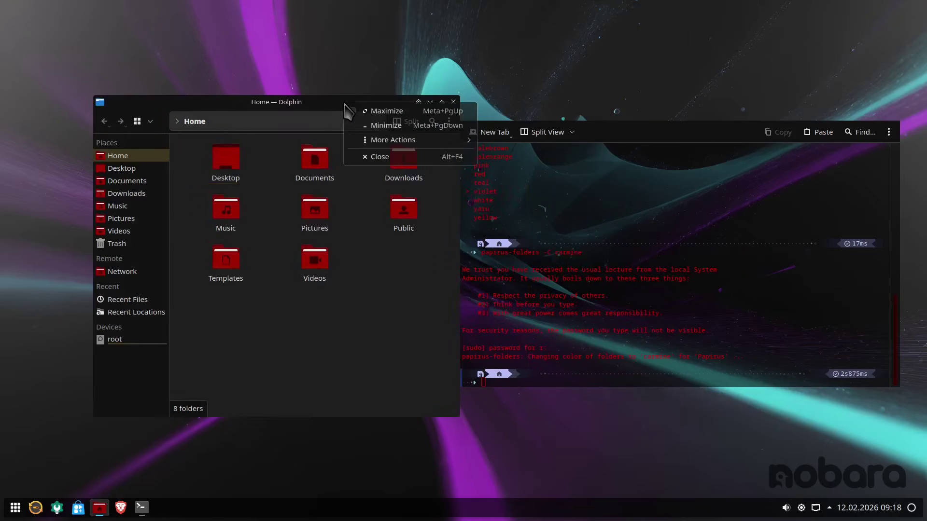
mouse_move(368, 143)
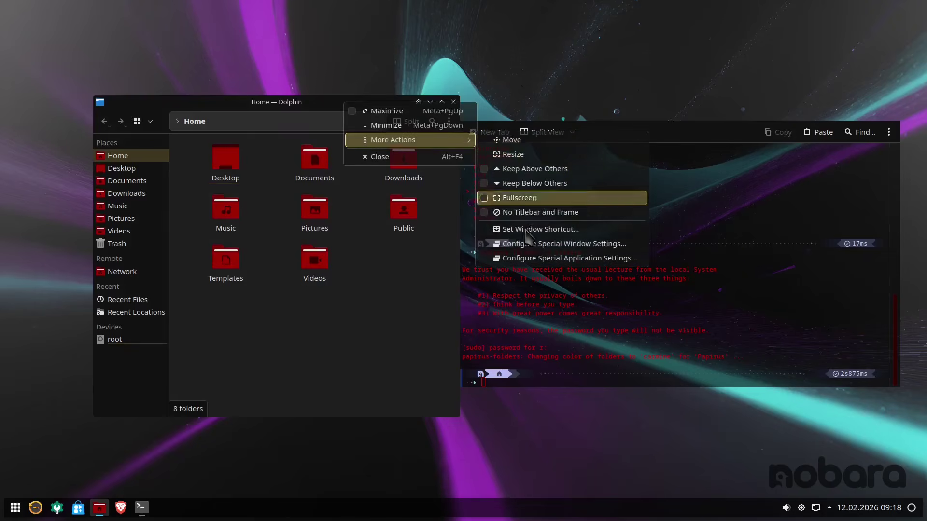
click(519, 263)
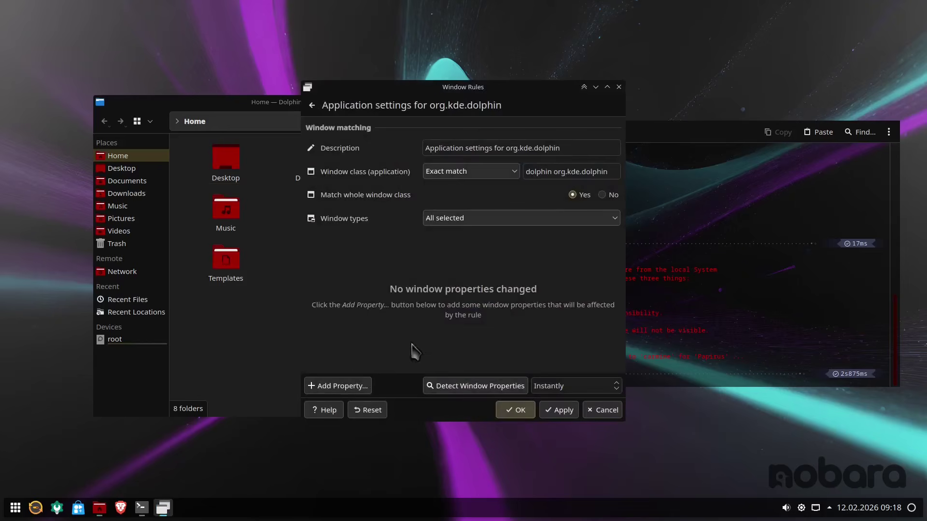
Step: Find the Active opacity property with opa, add it to Dolphin's window rule forced at 55 %, and save the rule
click(363, 387)
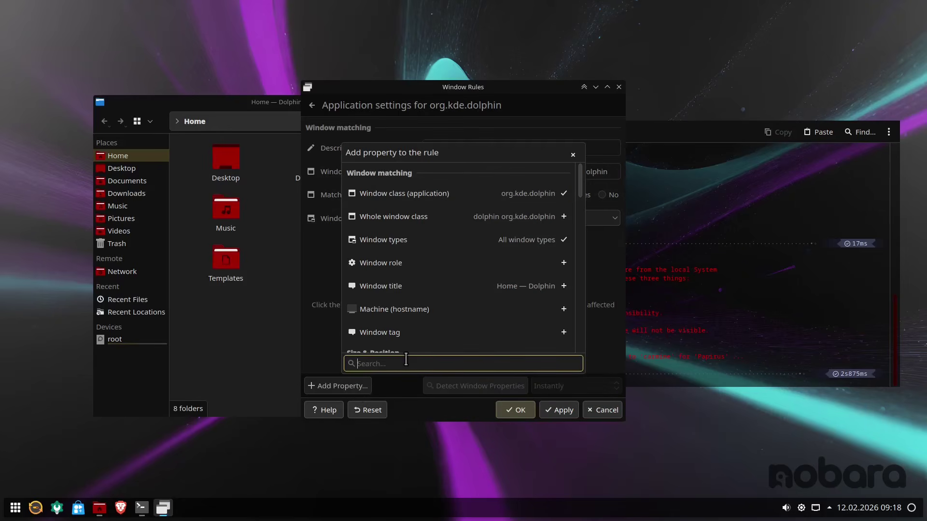
text(opa)
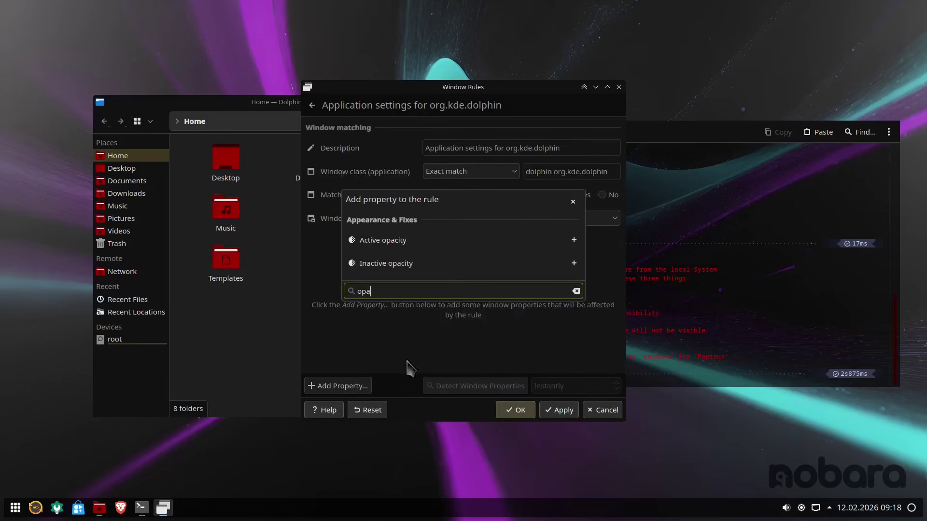
click(432, 244)
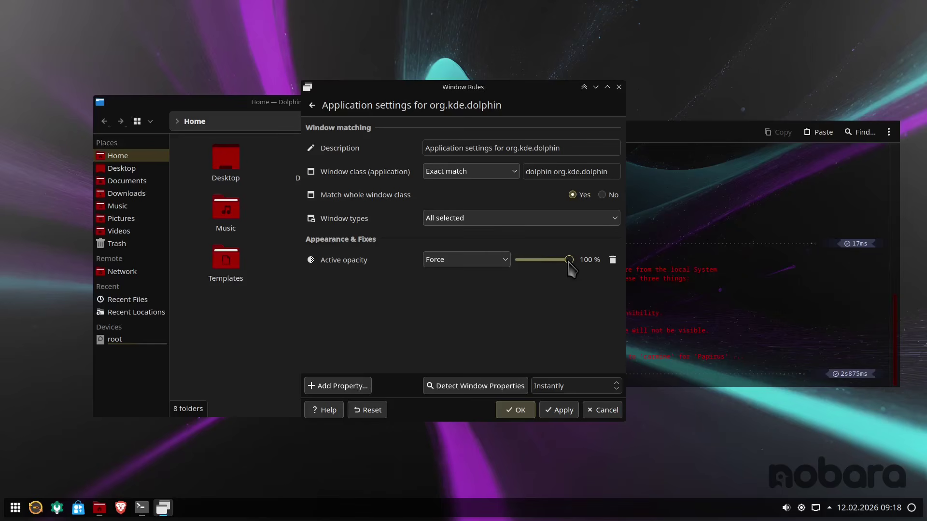
drag(568, 262, 551, 267)
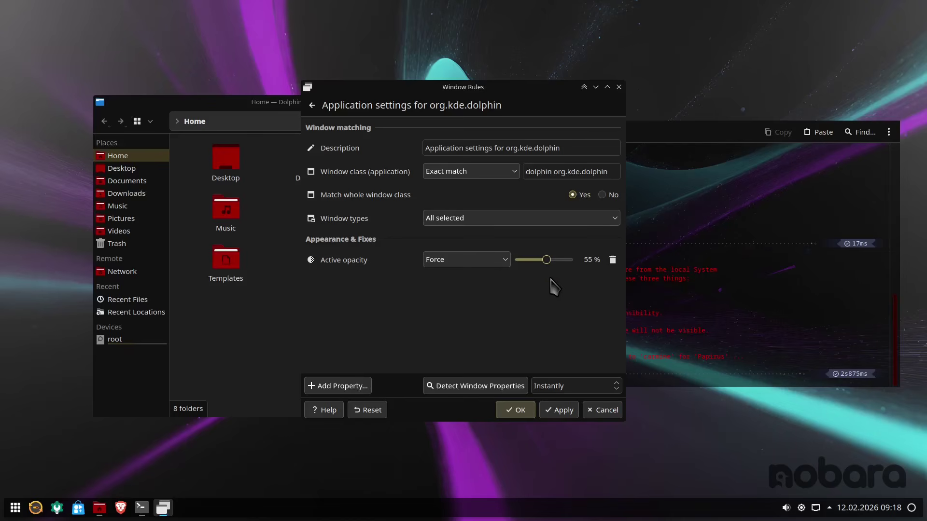
drag(534, 96, 694, 92)
click(713, 406)
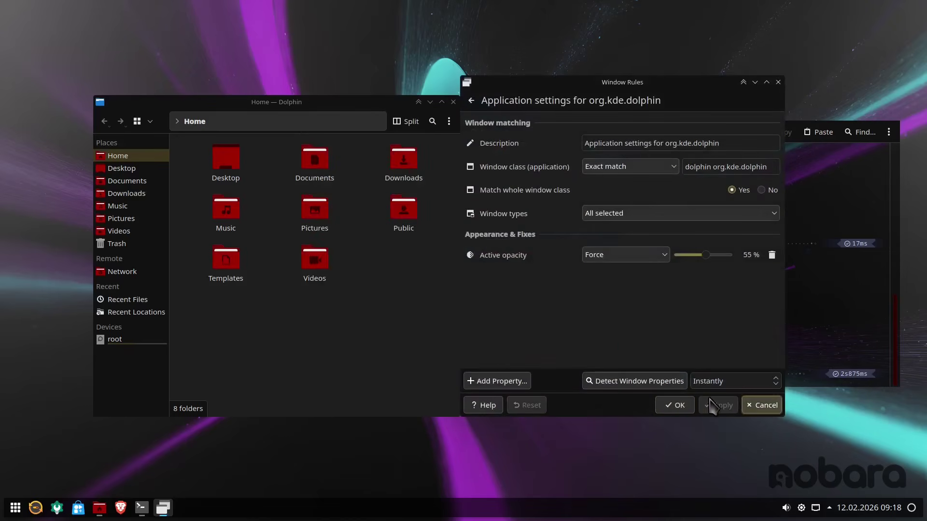
click(679, 407)
Step: Reopen Dolphin's special application settings, raise the forced active opacity to 95 %, and save the rule
drag(352, 106, 337, 93)
right_click(337, 92)
mouse_move(384, 128)
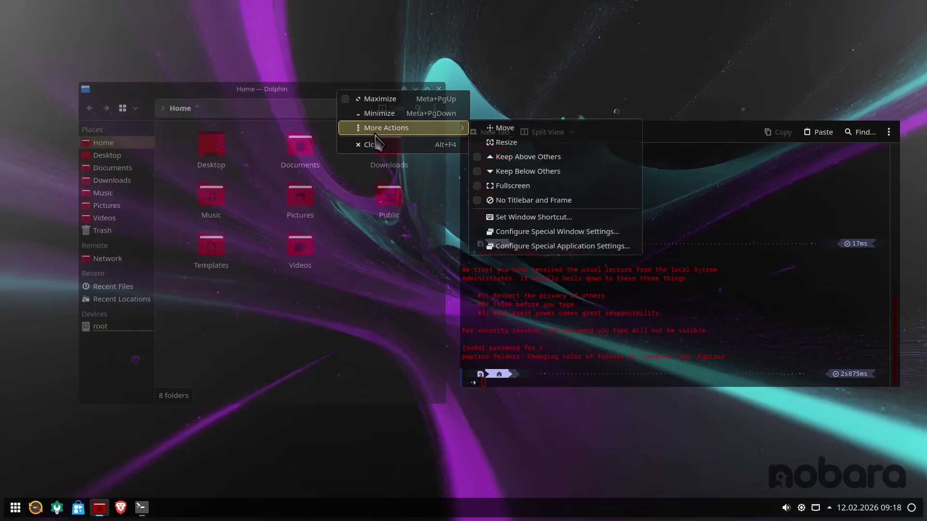
click(531, 249)
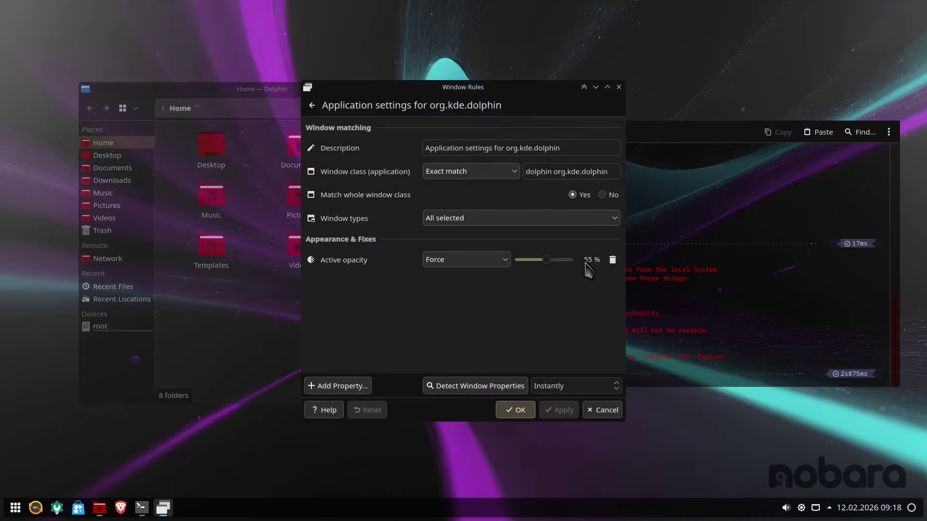
drag(548, 259, 601, 267)
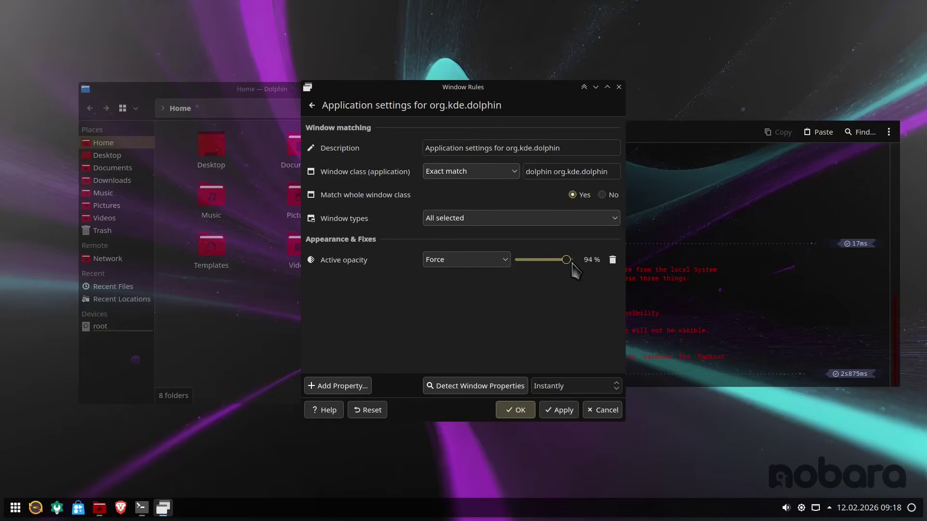
click(559, 410)
click(515, 409)
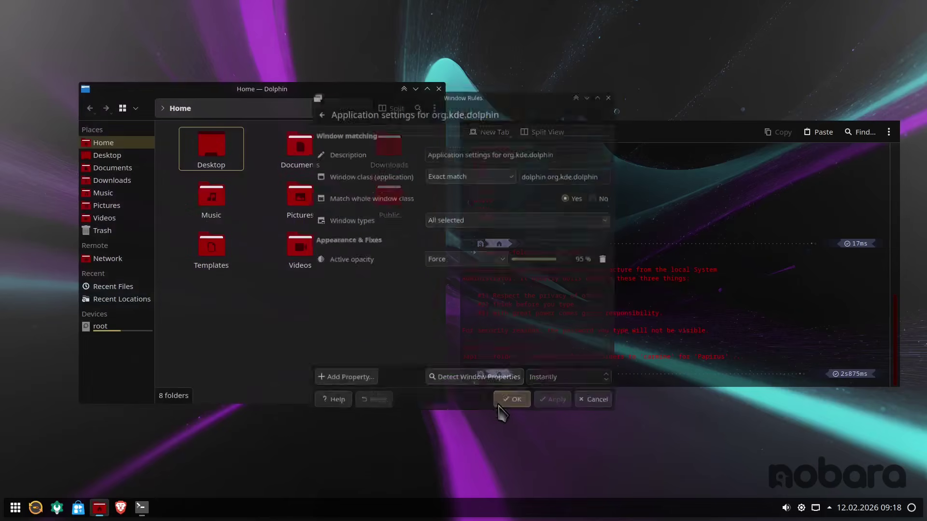
Step: Move the Dolphin window over the wallpaper and terminal to check its transparency, and close it
drag(359, 93, 400, 56)
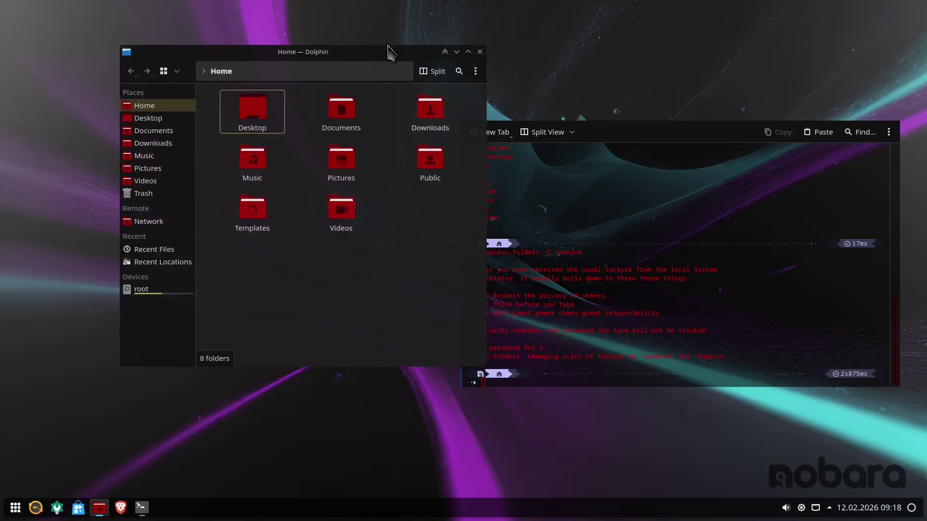
drag(389, 51, 360, 75)
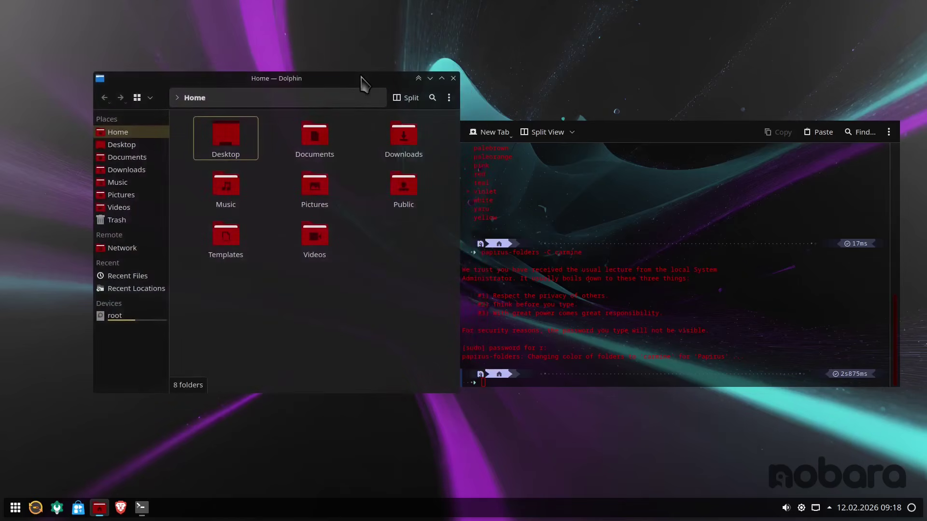
click(453, 78)
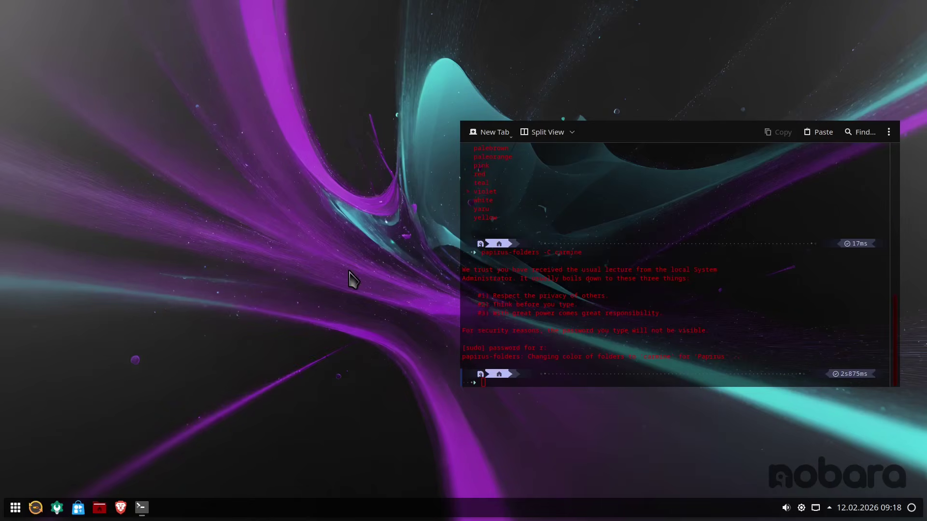
Step: Open the desktop wallpaper settings, shift the window aside, and view the available wallpaper types
right_click(247, 238)
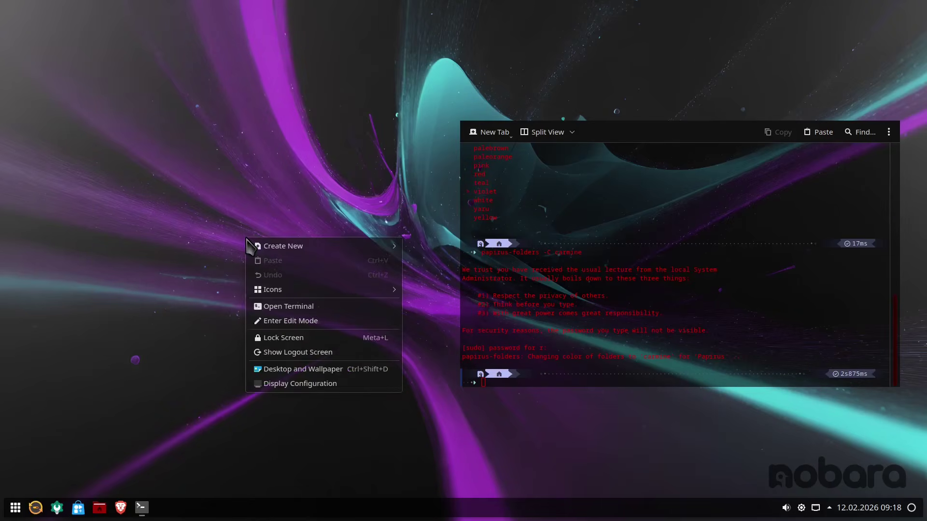
click(296, 371)
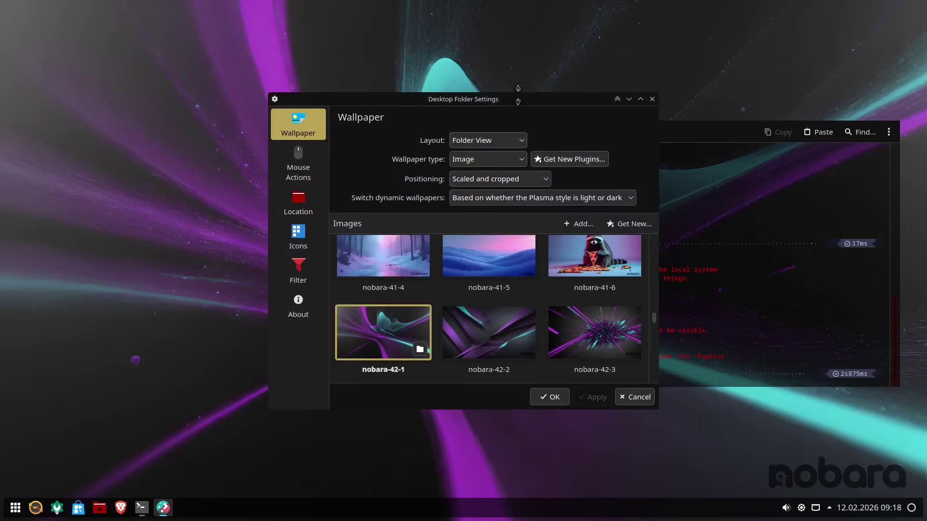
drag(516, 106, 351, 92)
click(355, 145)
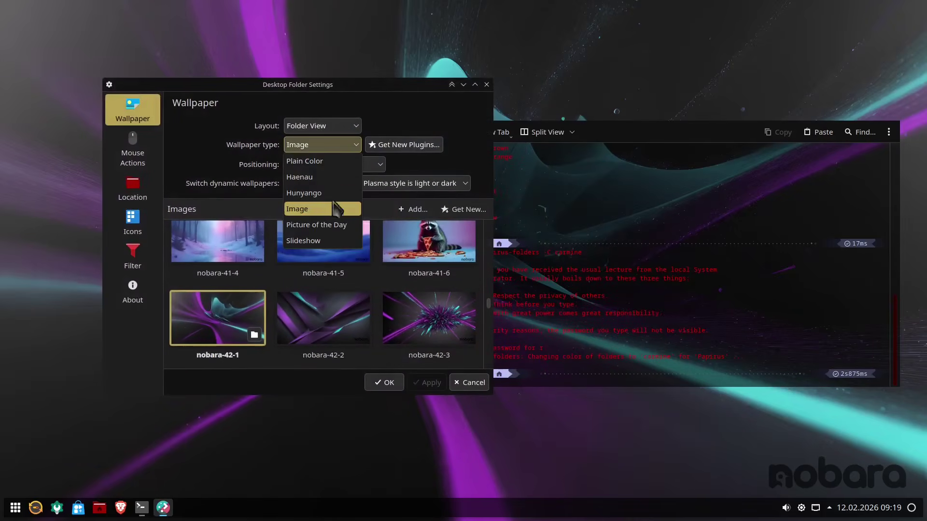
click(420, 168)
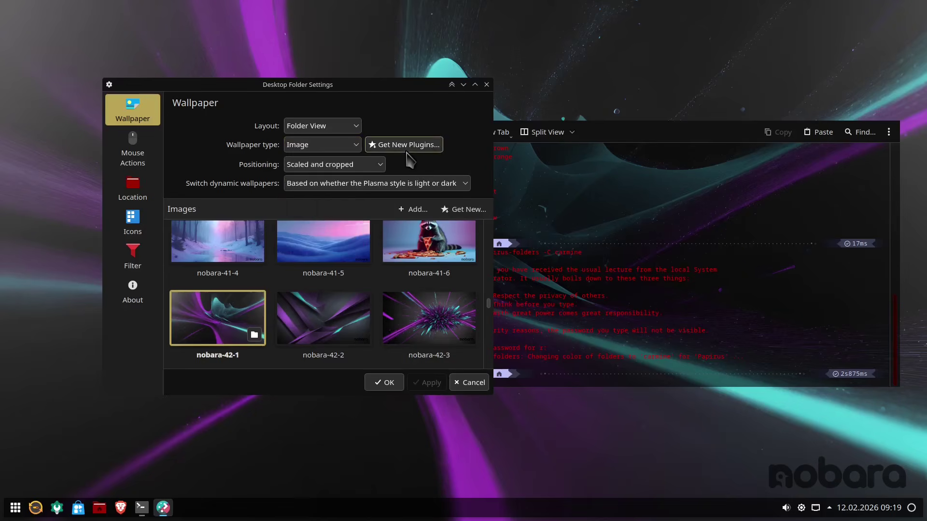
Step: Browse the downloadable wallpaper plugins, view the installation options for Wallpaper Engine Kde Plugin [qt6], and close the desktop settings
click(406, 151)
scroll(424, 299, down, 1)
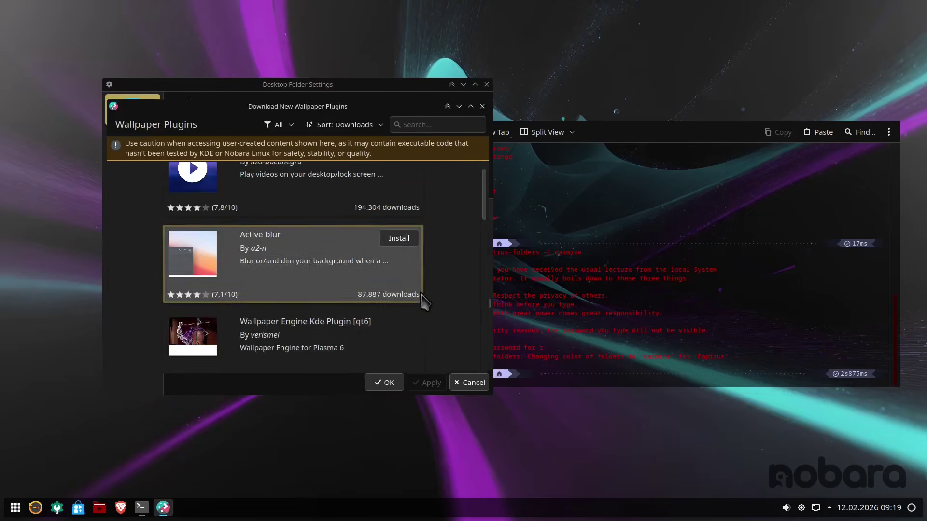
click(397, 325)
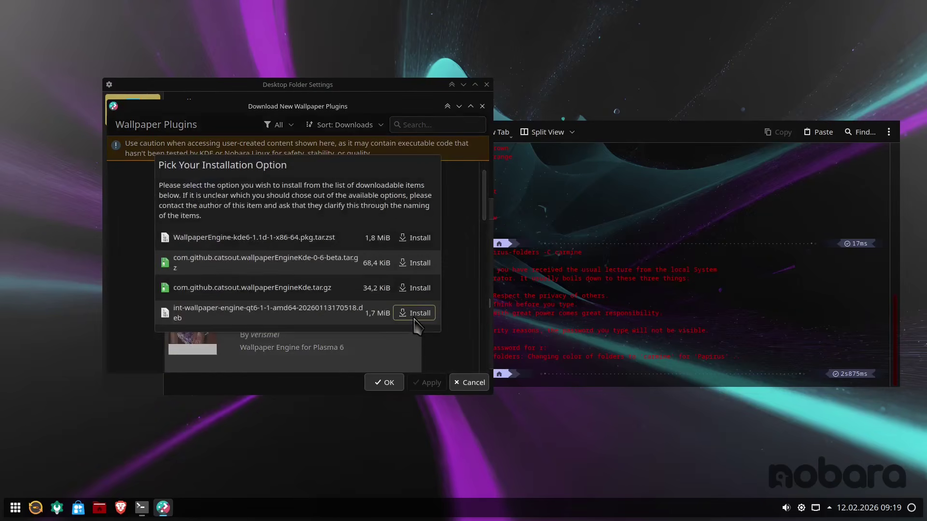
click(402, 289)
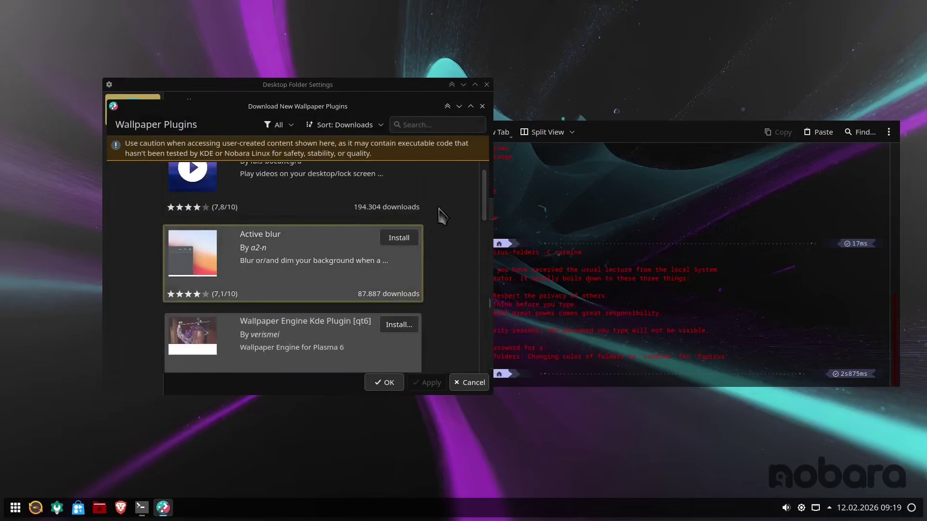
click(487, 85)
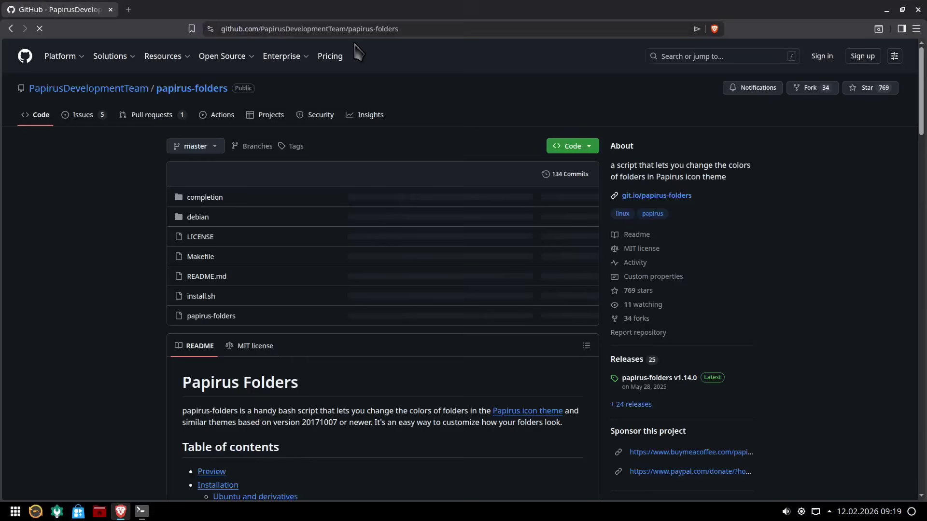
Step: Search the web for "wallapper engine for kde slynobody" and open the slynobody SteamOS-wallpaper-engine-kde-plugin repository on GitHub
click(354, 28)
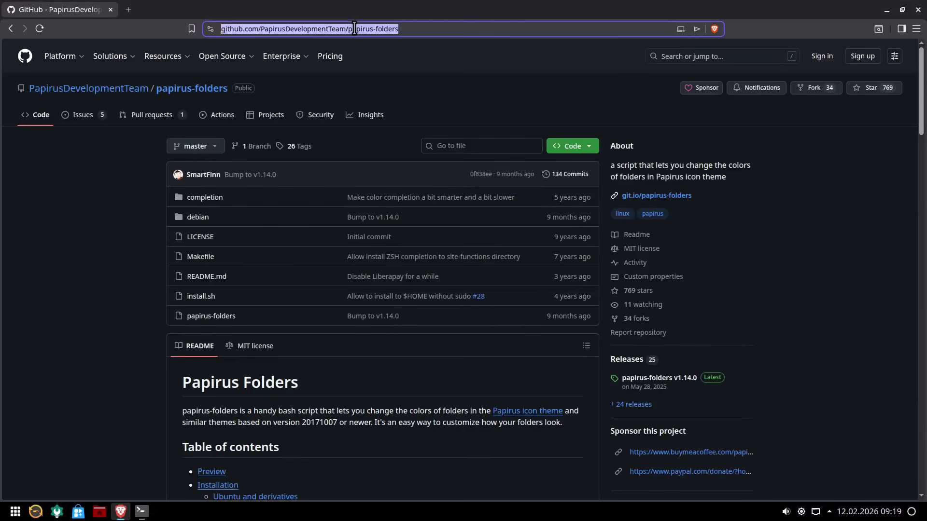
text(wall)
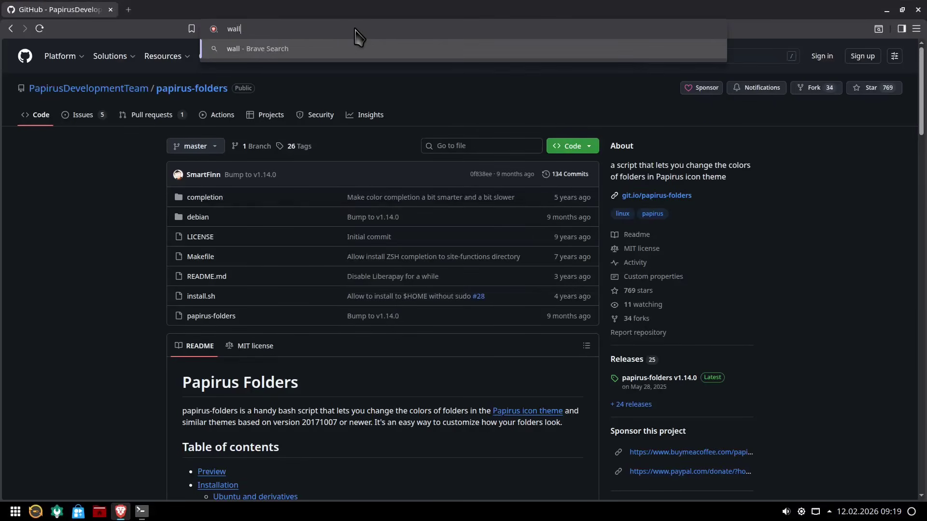
text(apper engine for kde)
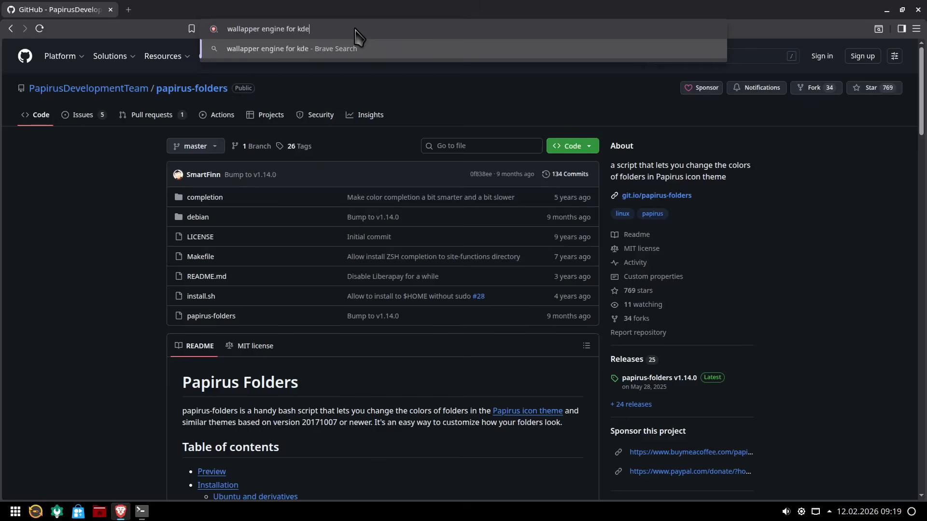
text( slynobody)
key(Return)
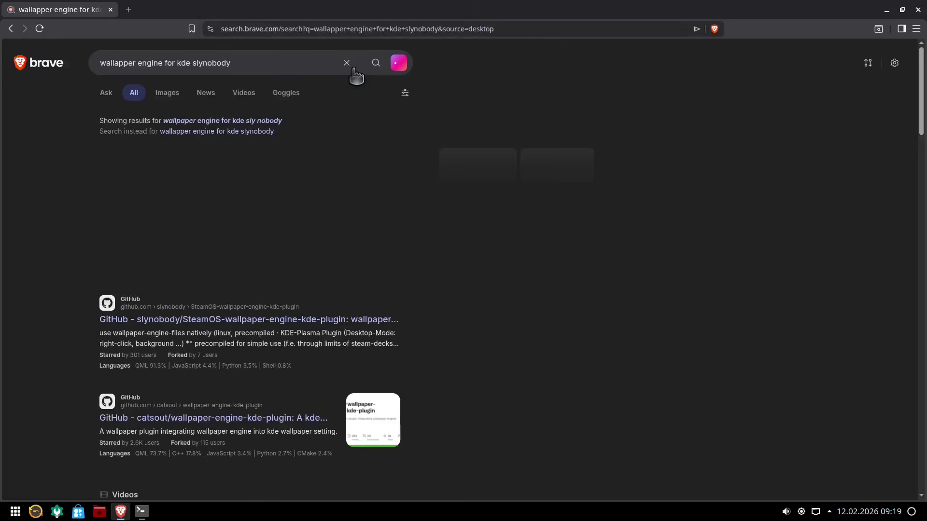
click(193, 320)
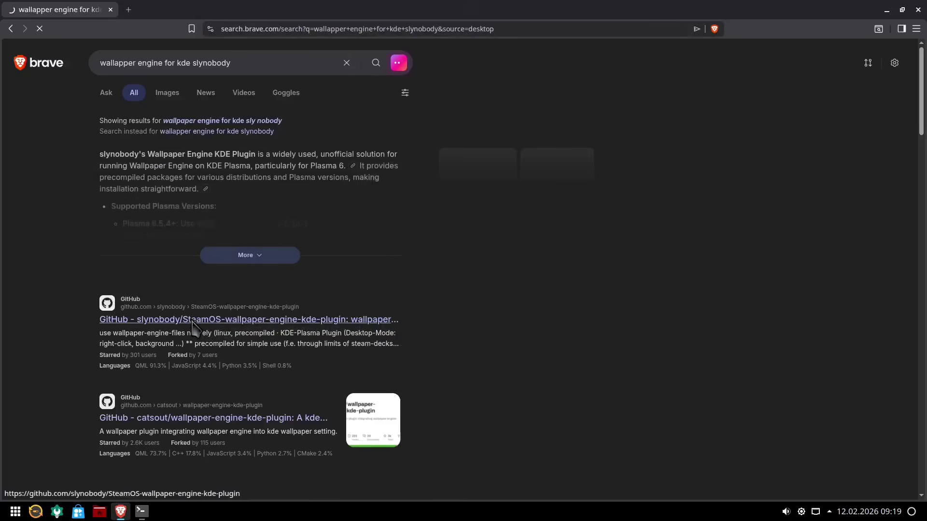
Step: Look through the plugin's README and follow its Fedora link to the wallpaper-engine-kde-plugin Copr page
scroll(315, 315, down, 8)
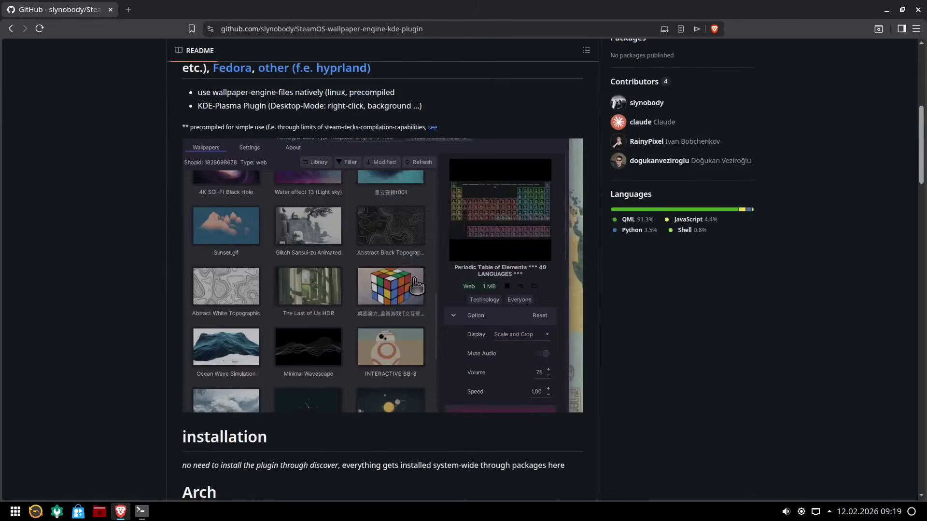
scroll(416, 286, up, 2)
scroll(215, 227, up, 5)
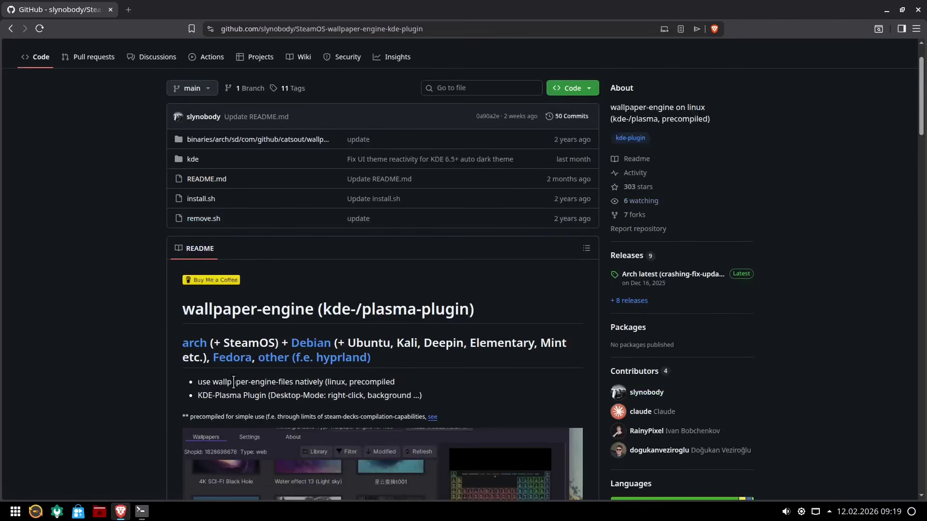
click(234, 363)
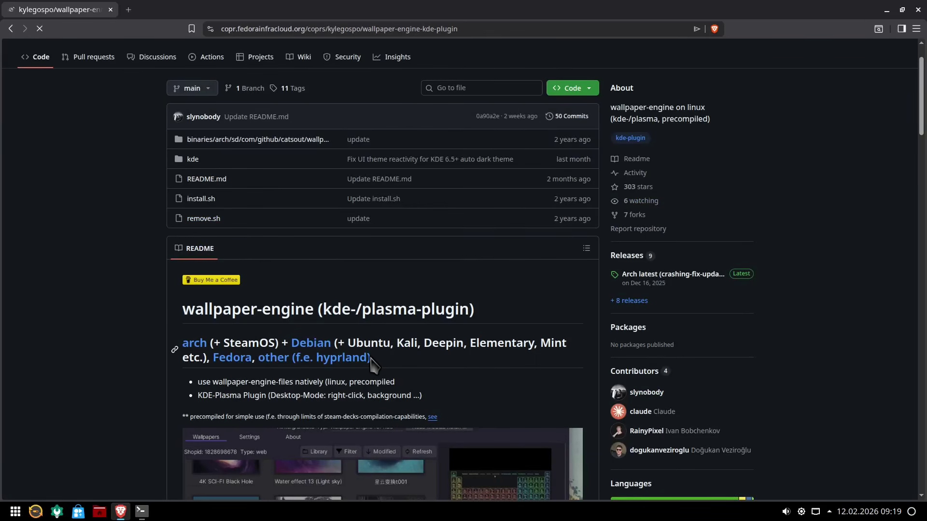
Step: Tile the browser on one half of the screen and the terminal on the other half
key(super+Left)
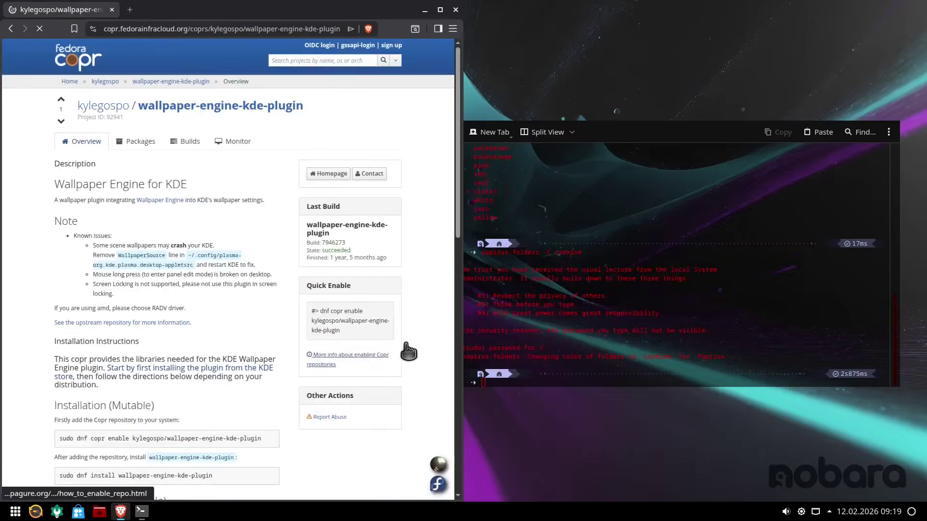
key(super+Right)
key(super+Left)
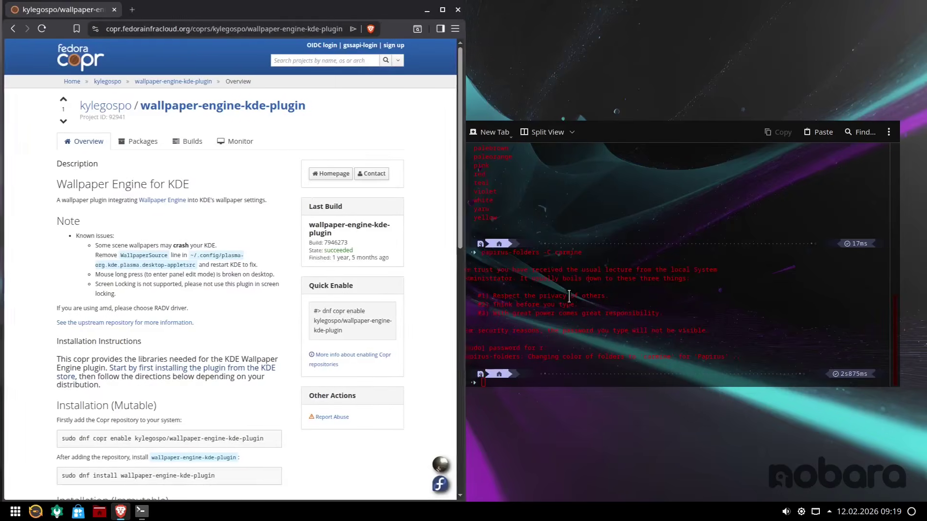
click(570, 295)
key(super+Right)
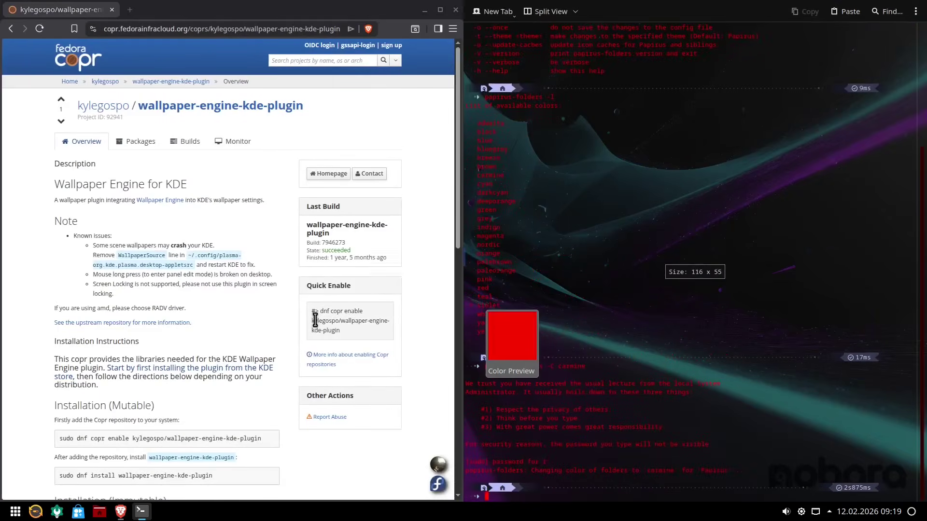
Step: Copy "sudo dnf copr enable kylegospo/wallpaper-engine-kde-plugin" from the page, clear the terminal, run the command there and accept the repository
scroll(315, 320, down, 2)
drag(260, 323, 48, 329)
key(ctrl+c)
click(637, 343)
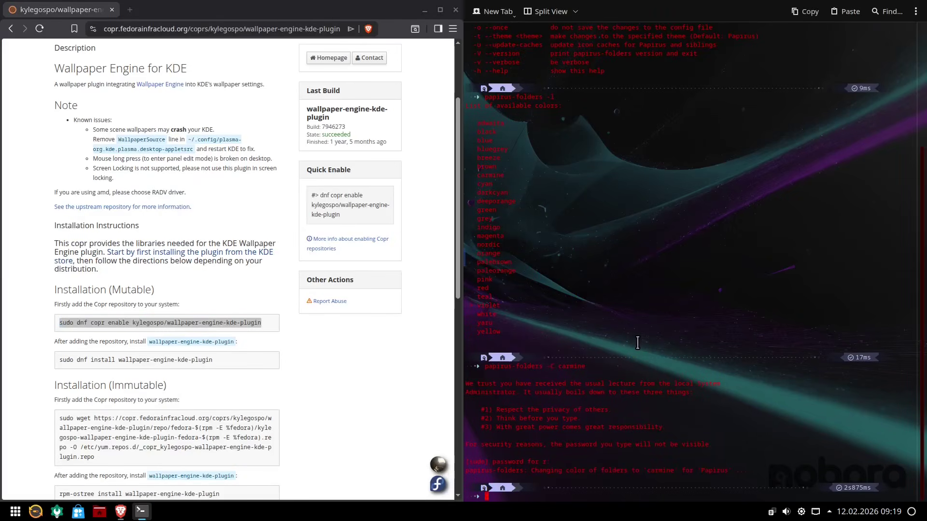
text(clear)
key(Return)
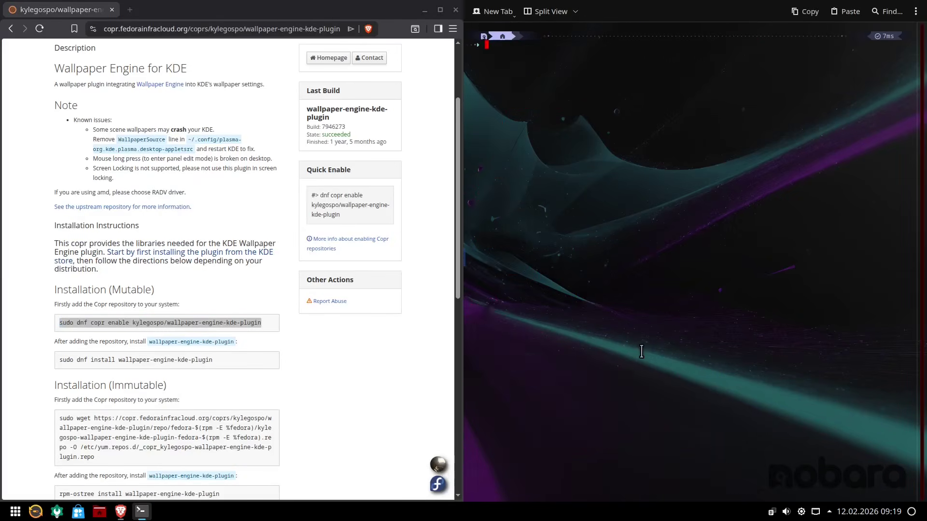
key(ctrl+shift+v)
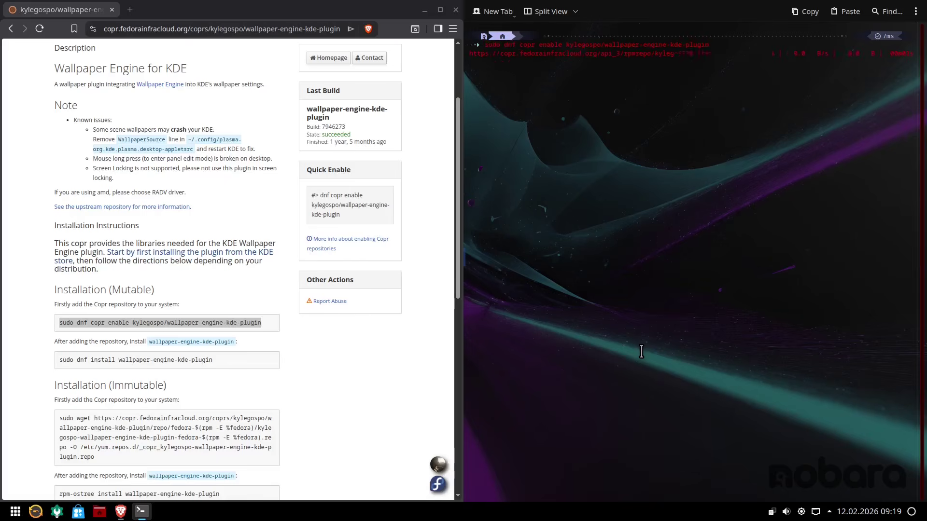
text(y)
key(Return)
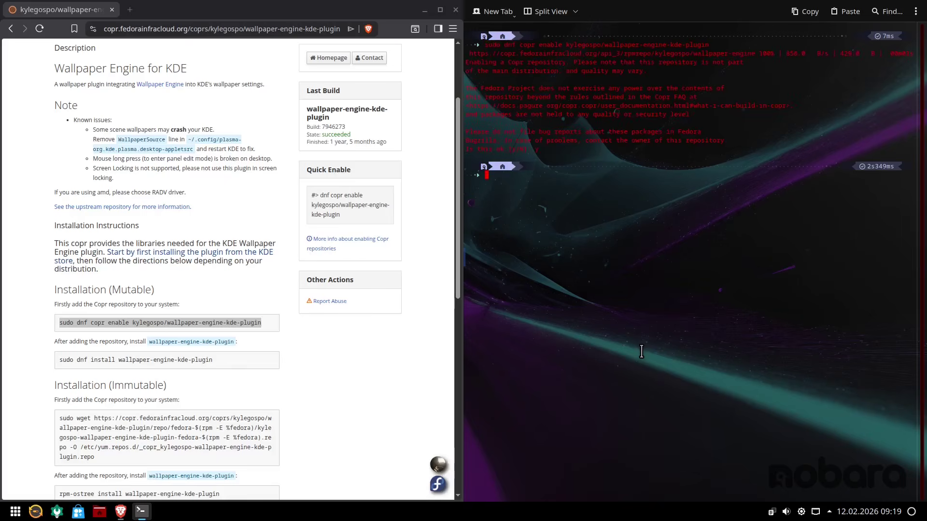
Step: Run the page's "sudo dnf install wallpaper-engine-kde-plugin" command, accept the package installation and key import, and close the terminal
click(223, 358)
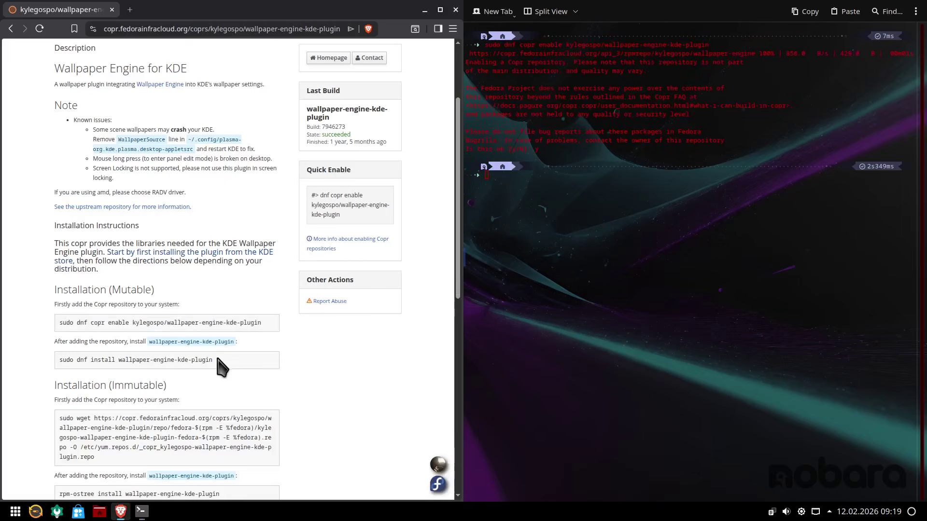
drag(102, 363, 65, 361)
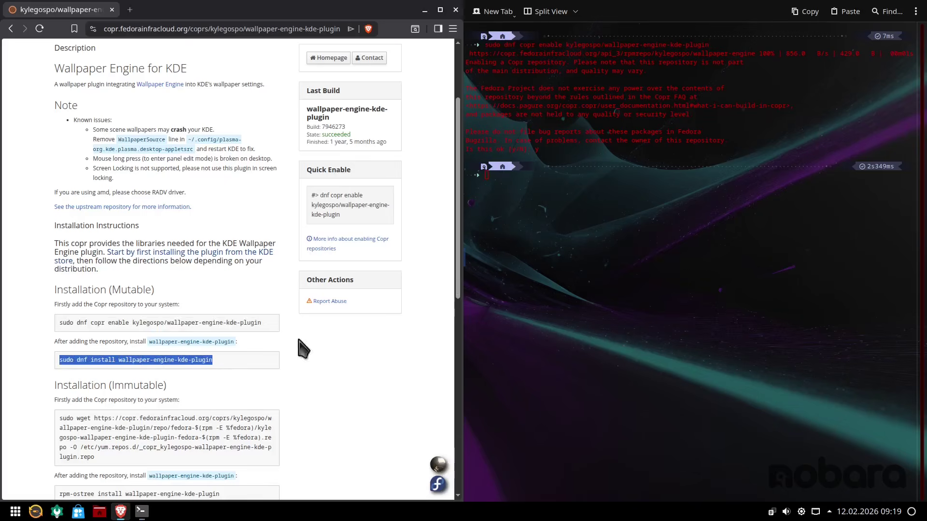
click(583, 285)
middle_click(588, 294)
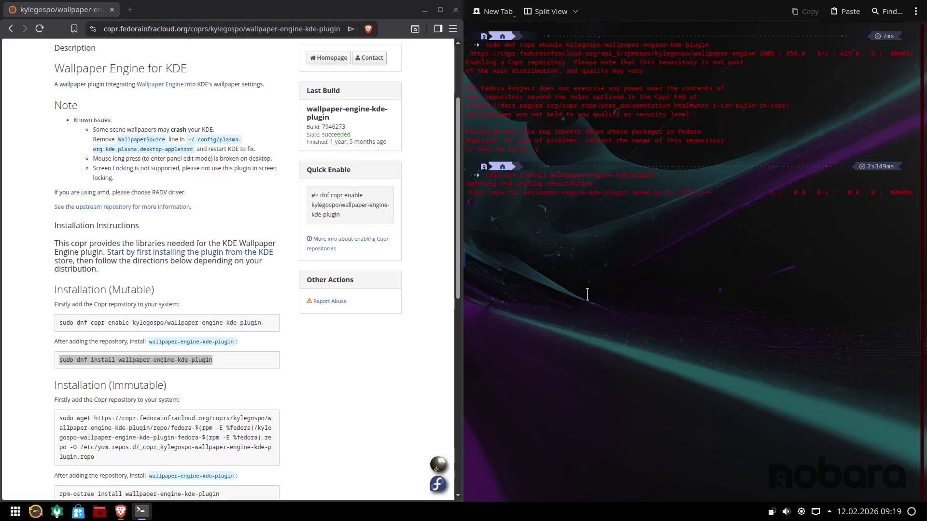
text(y)
key(Return)
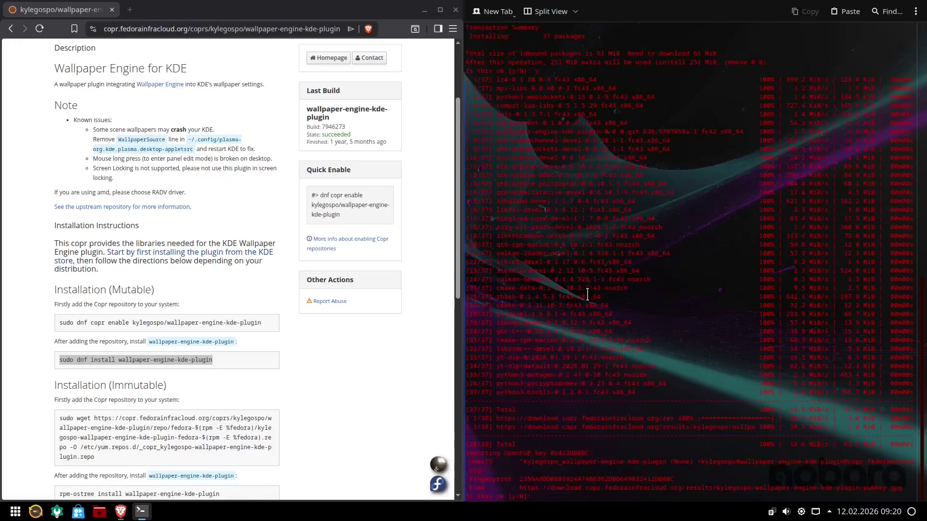
text(y)
key(Return)
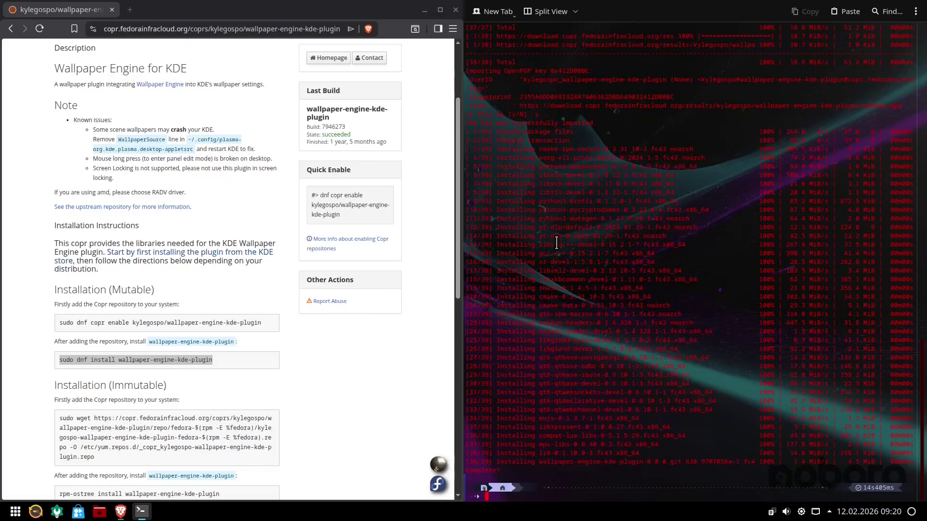
key(ctrl+d)
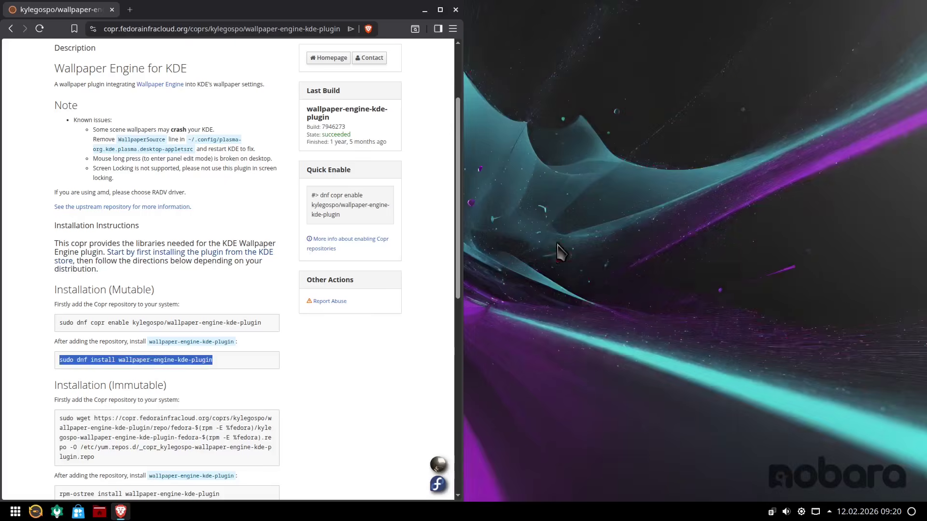
Step: Open the desktop wallpaper settings and set the wallpaper type to Wallpaper Engine for Kde
right_click(547, 237)
click(555, 368)
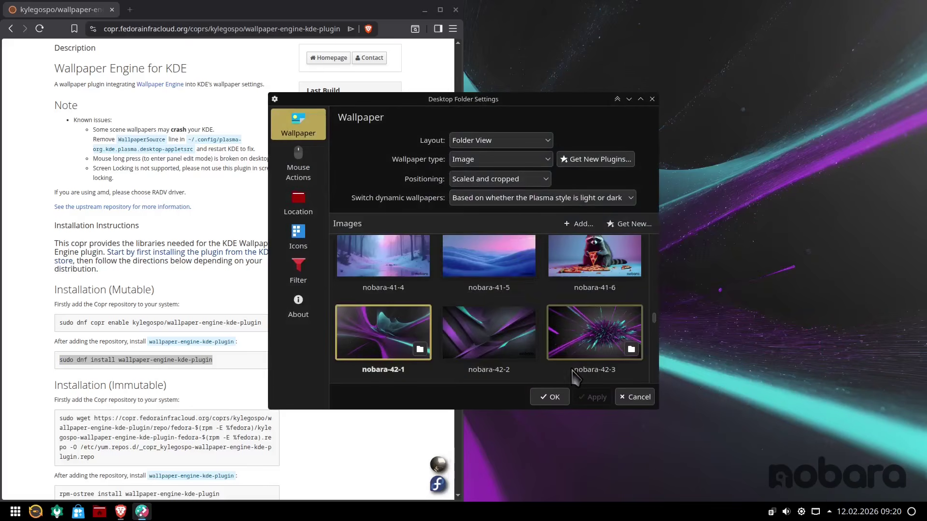
click(491, 163)
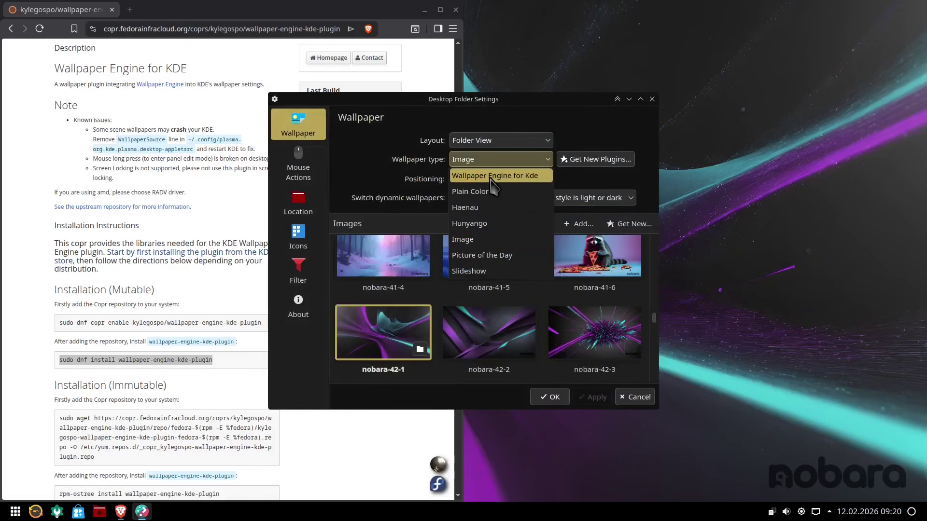
click(490, 177)
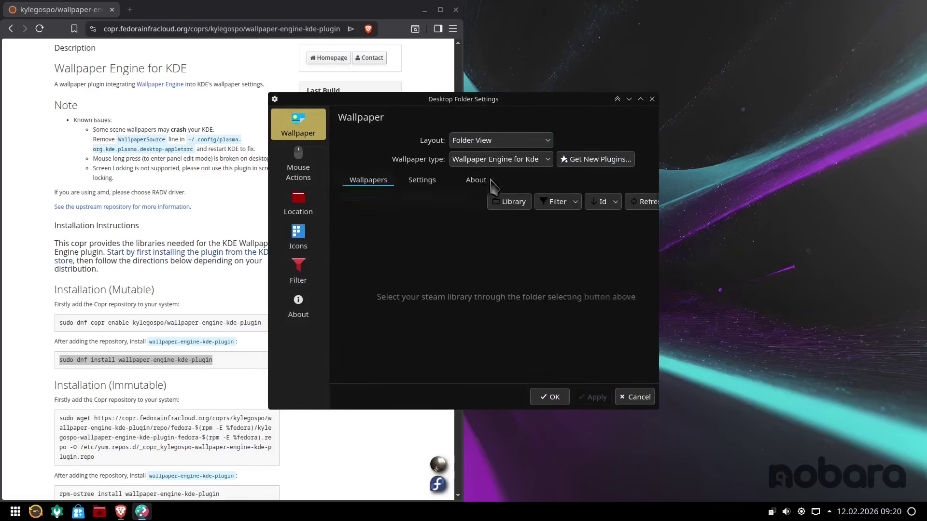
Step: Maximize the desktop settings window and open the folder chooser for the Steam library
click(641, 100)
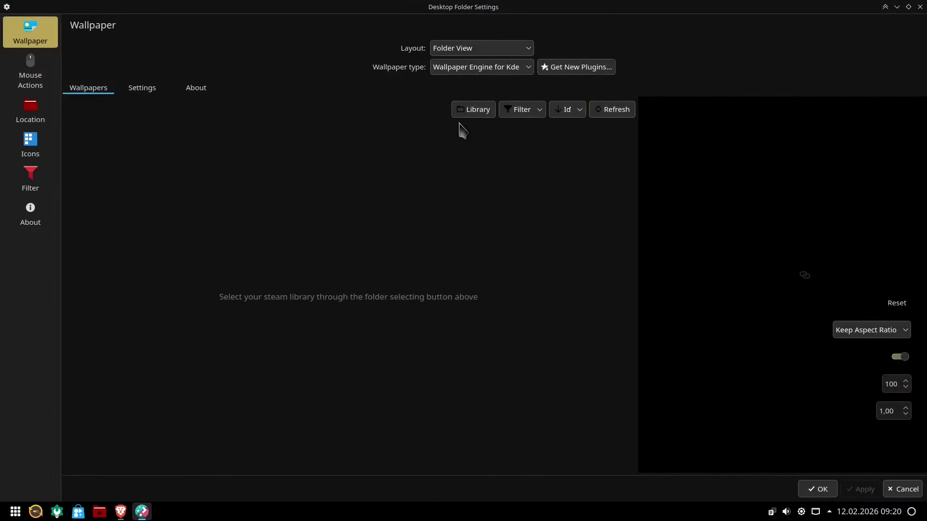
click(479, 110)
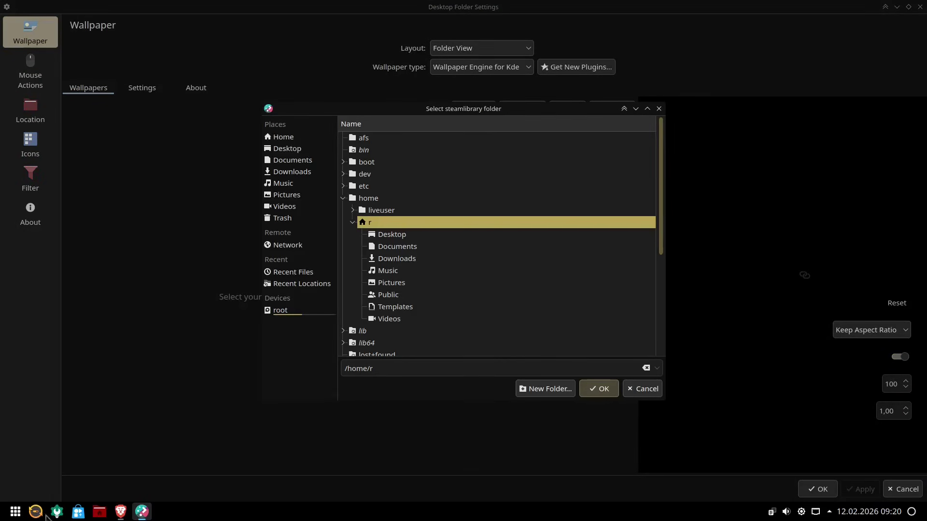
Step: Show hidden files in the file manager's Home folder and open the steam folder inside .steam
click(99, 513)
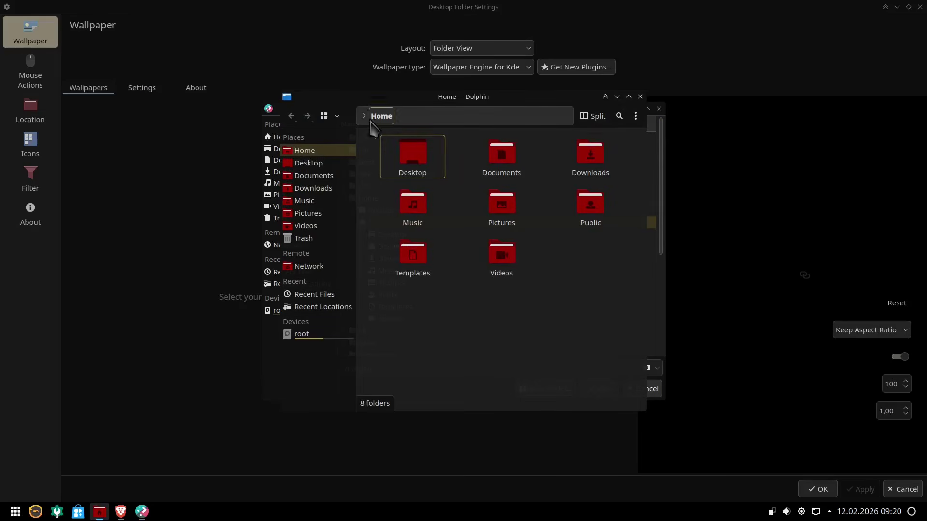
click(337, 117)
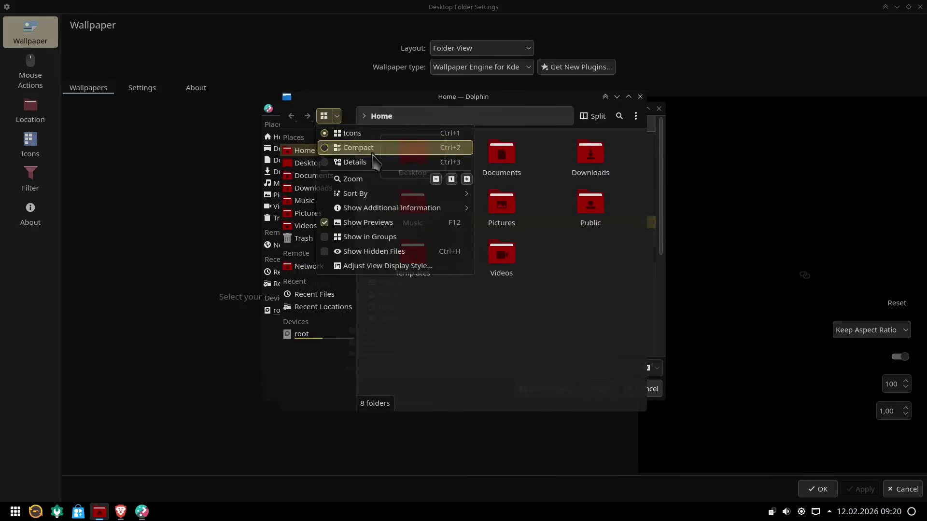
click(381, 250)
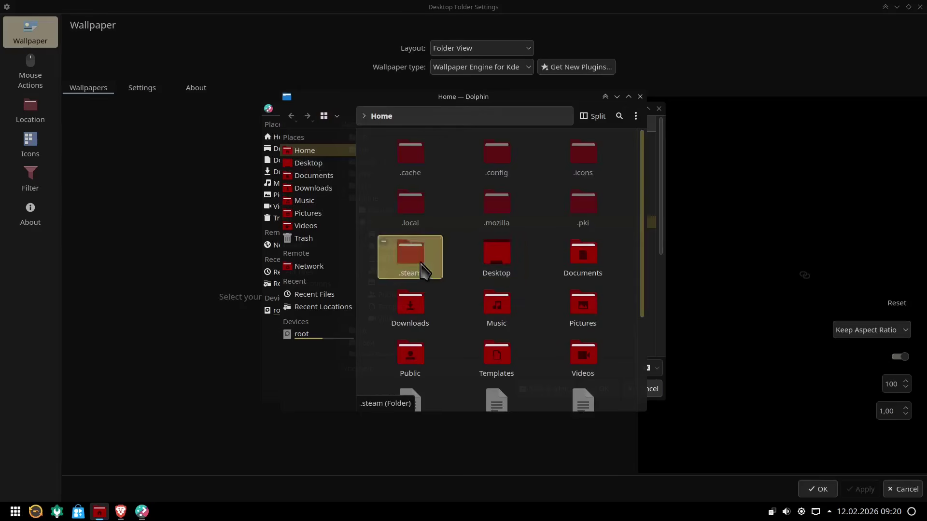
double_click(419, 263)
double_click(412, 254)
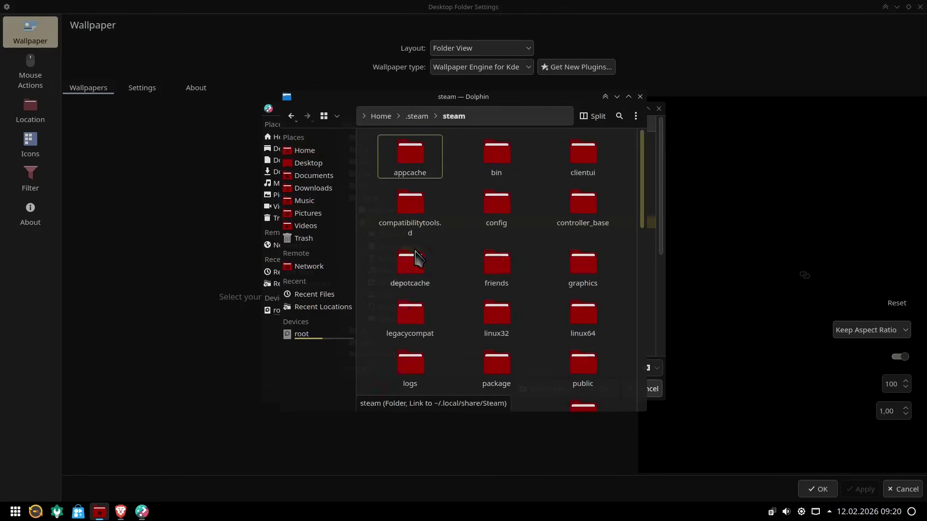
Step: Copy the folder path /home/r/.steam/steam/ and set it as the wallpaper plugin's Steam library folder
click(497, 116)
key(ctrl+a)
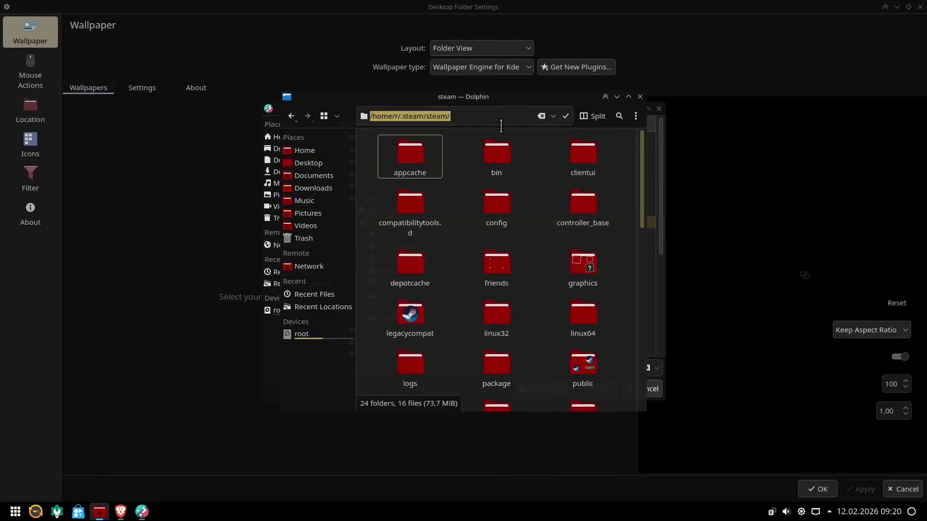
click(659, 169)
click(436, 368)
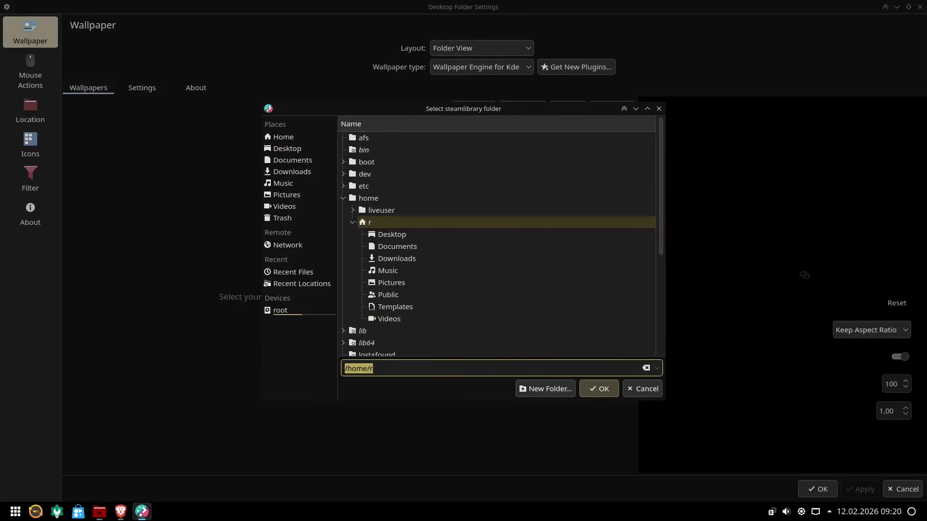
click(599, 389)
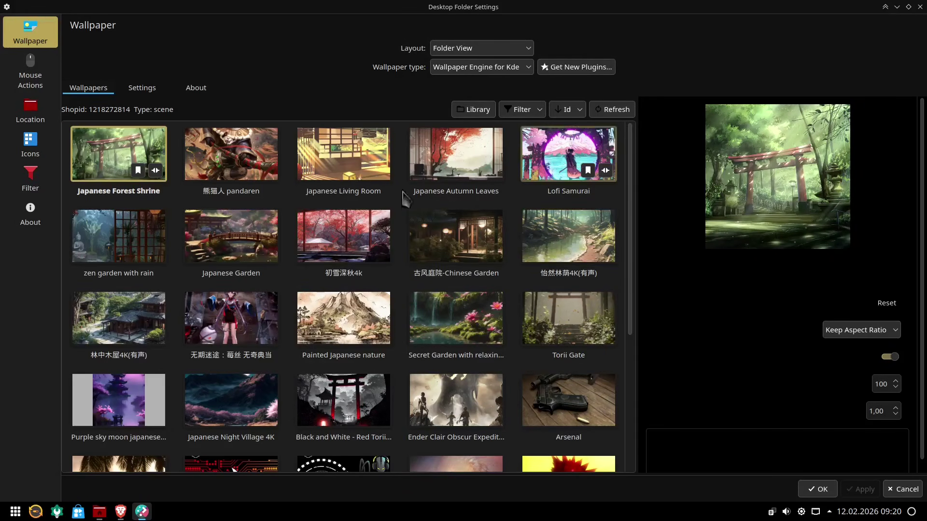
Step: Set Japanese Living Room as the desktop wallpaper and minimize the open windows to reveal the desktop
double_click(380, 11)
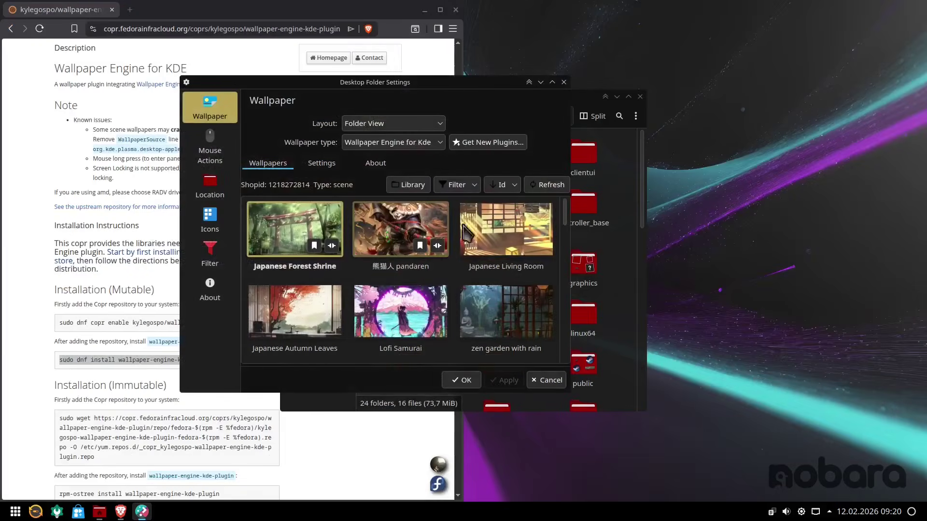
click(461, 380)
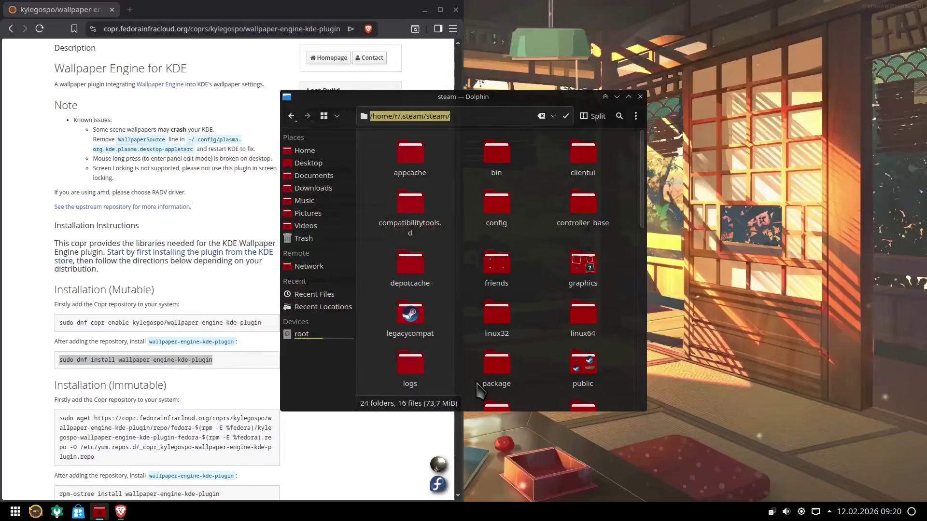
click(617, 96)
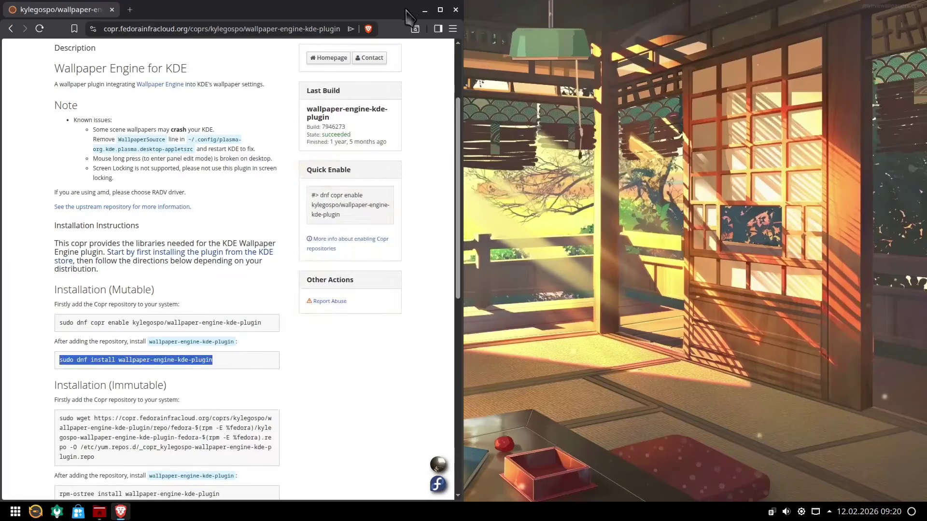
click(424, 10)
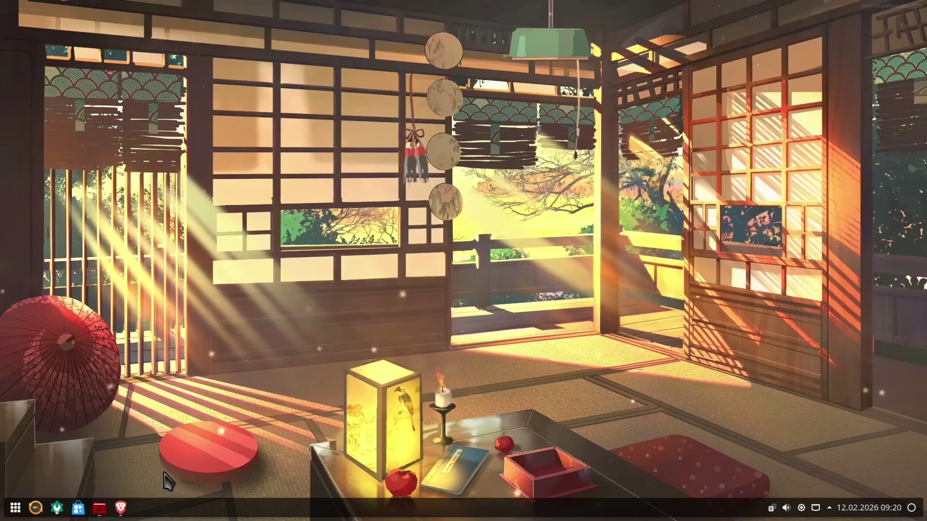
Step: Launch Steam, find Wallpaper Engine in the library and open its properties
key(super)
text(stea)
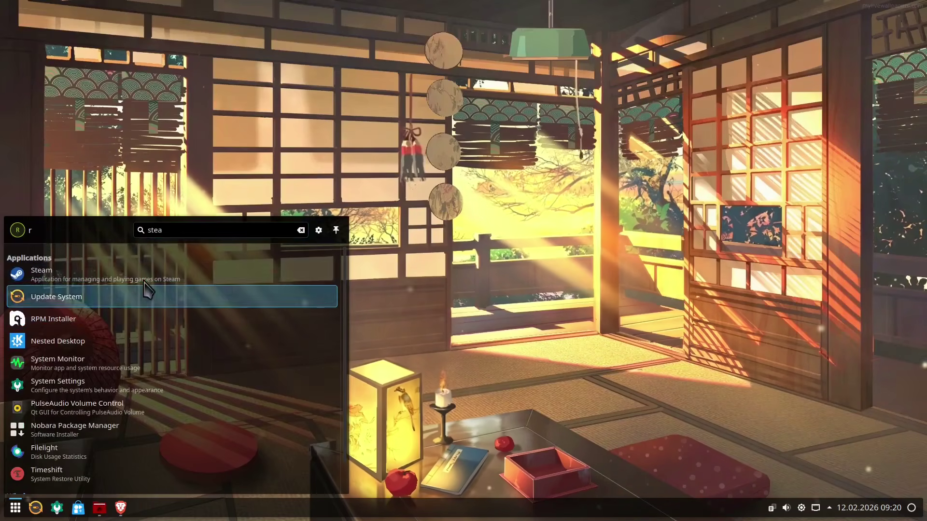
key(Return)
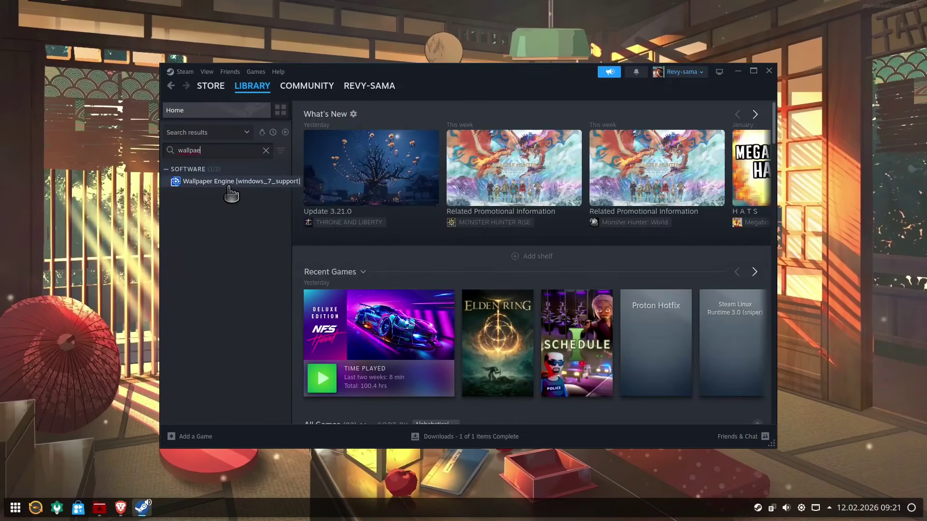
click(229, 186)
right_click(226, 183)
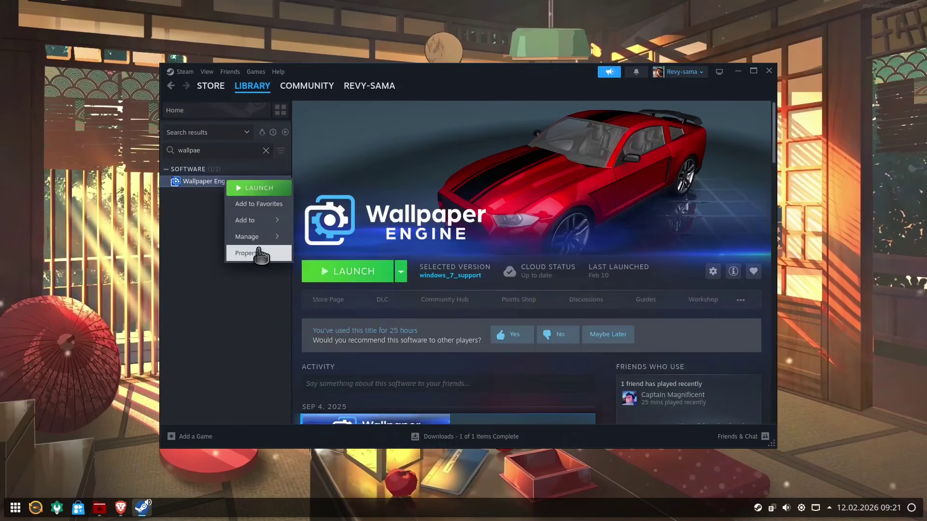
click(261, 254)
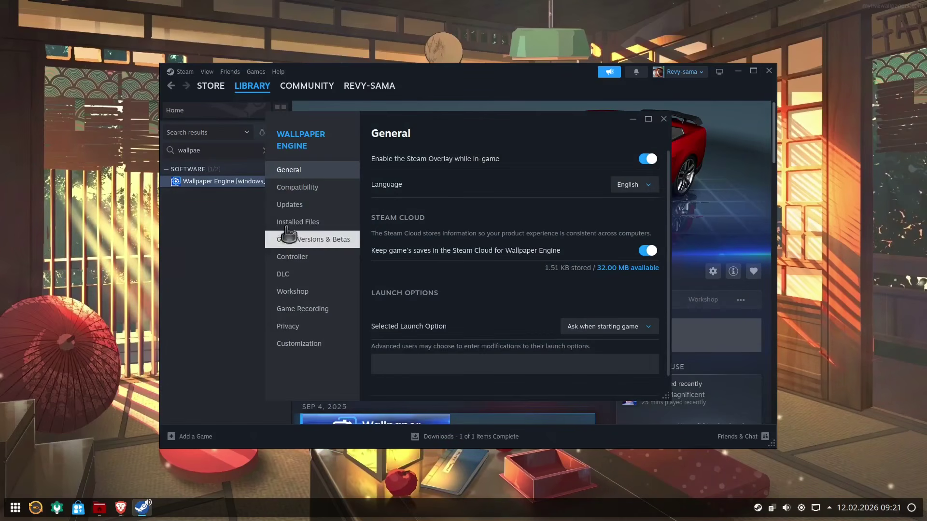
Step: Review Wallpaper Engine's compatibility tool and selected game version, then close the properties and minimize Steam
click(325, 193)
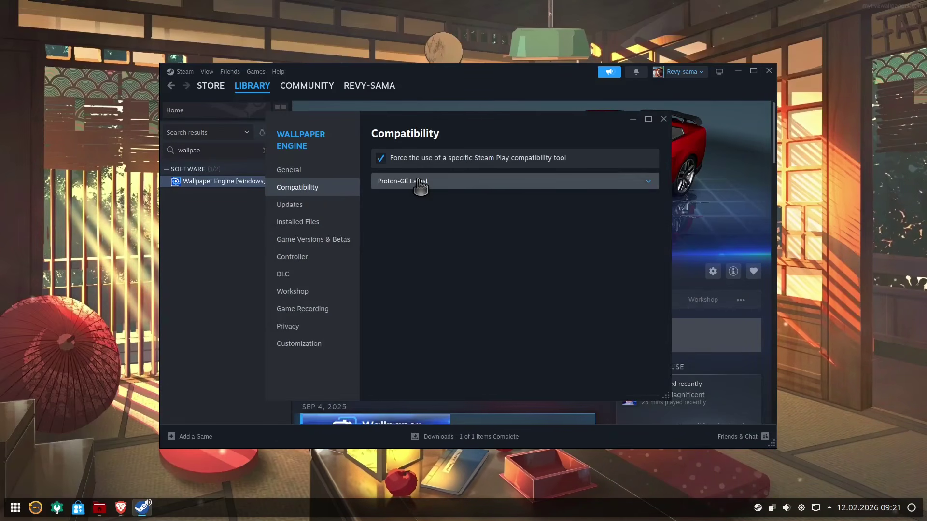
click(328, 239)
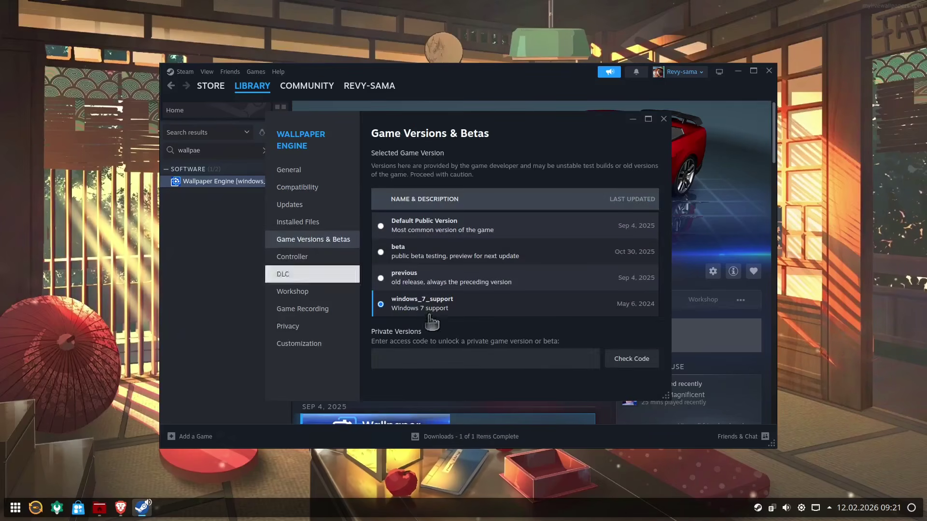
click(664, 119)
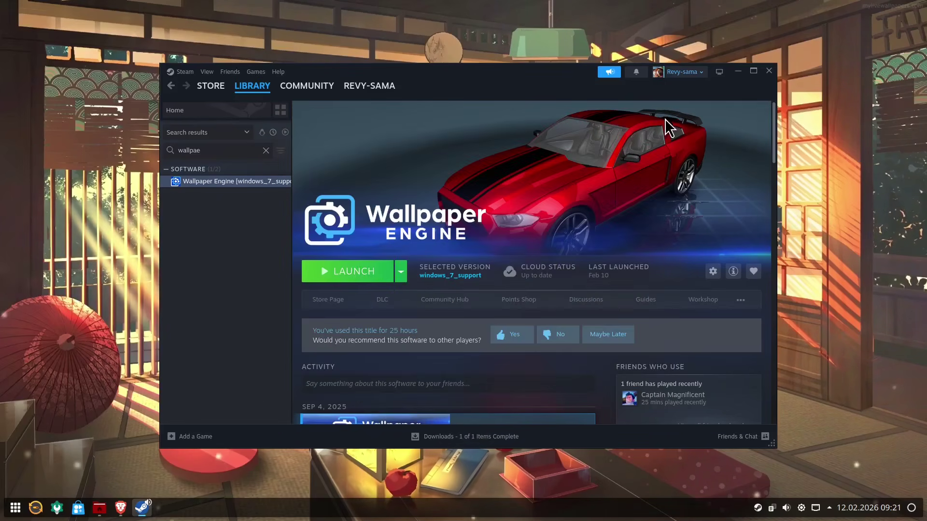
click(737, 73)
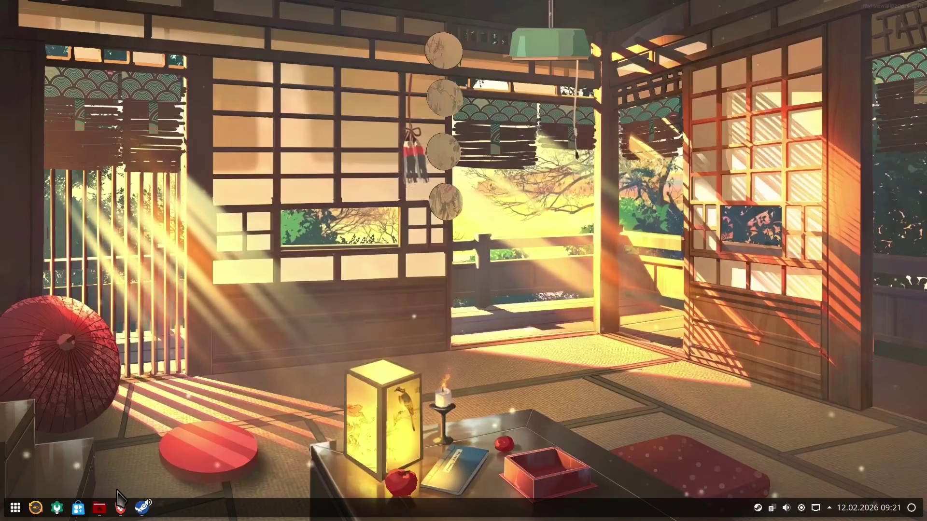
Step: Open the desktop and wallpaper settings and widen the window enough to include the wallpaper preview
right_click(370, 357)
click(435, 475)
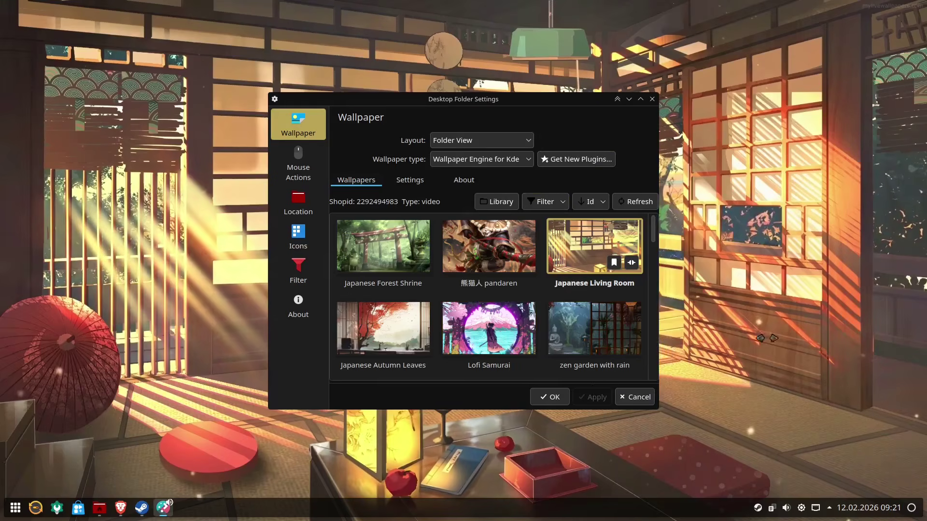
drag(659, 334, 848, 334)
drag(531, 99, 402, 94)
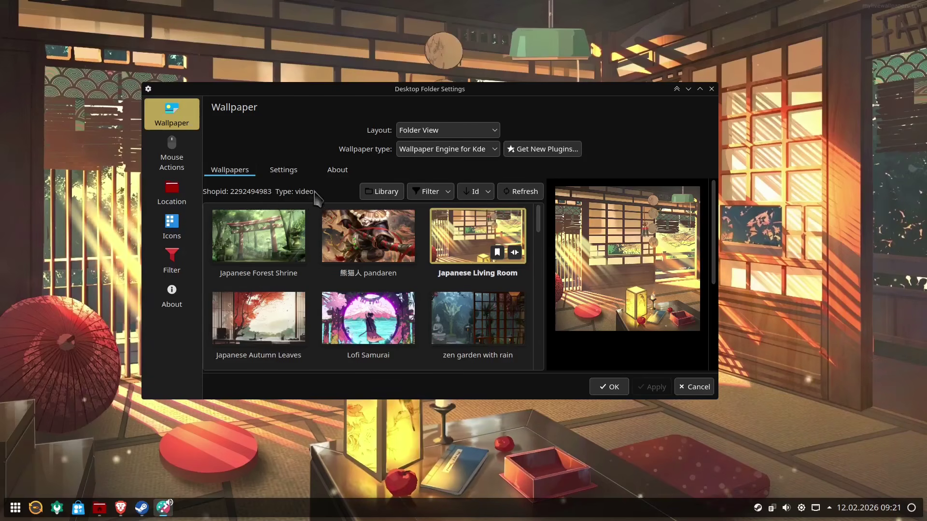
Step: Try applying the 熊猫人 pandaren scene wallpaper to the virtual machine's desktop
click(387, 236)
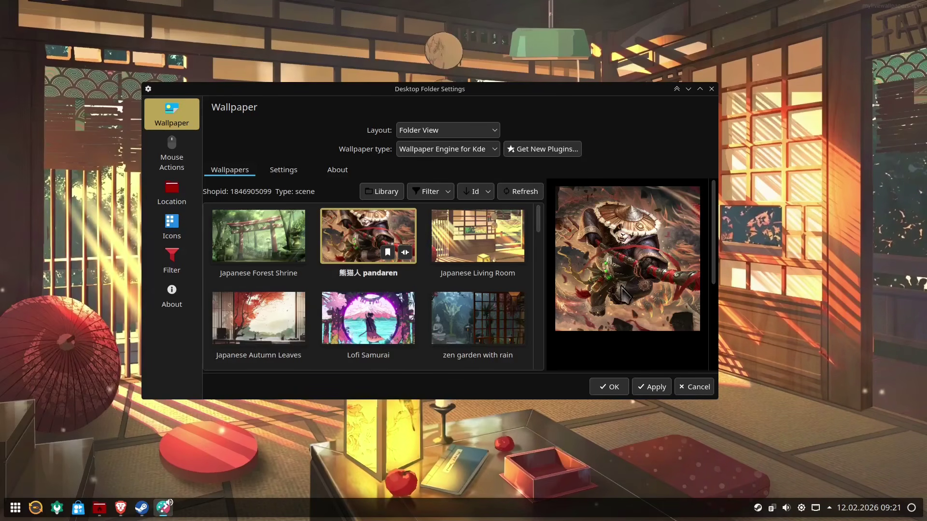
click(639, 387)
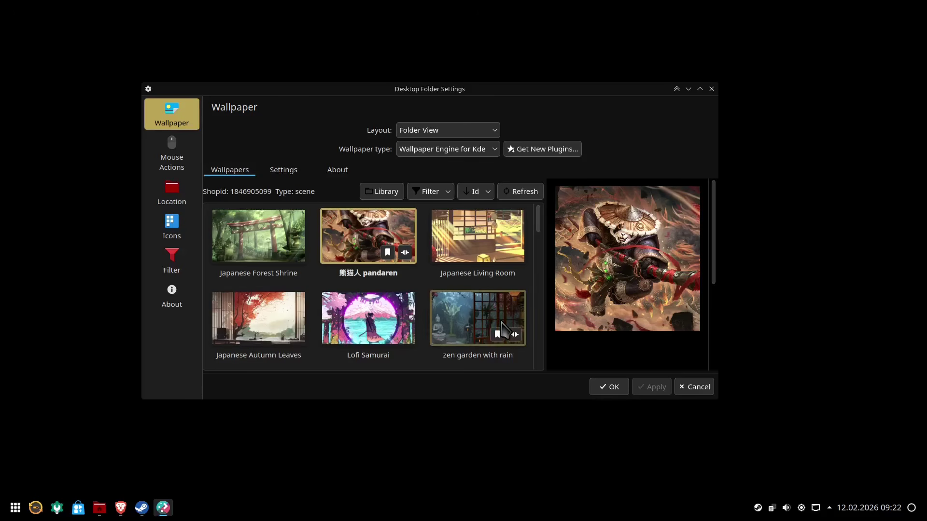
scroll(502, 329, down, 5)
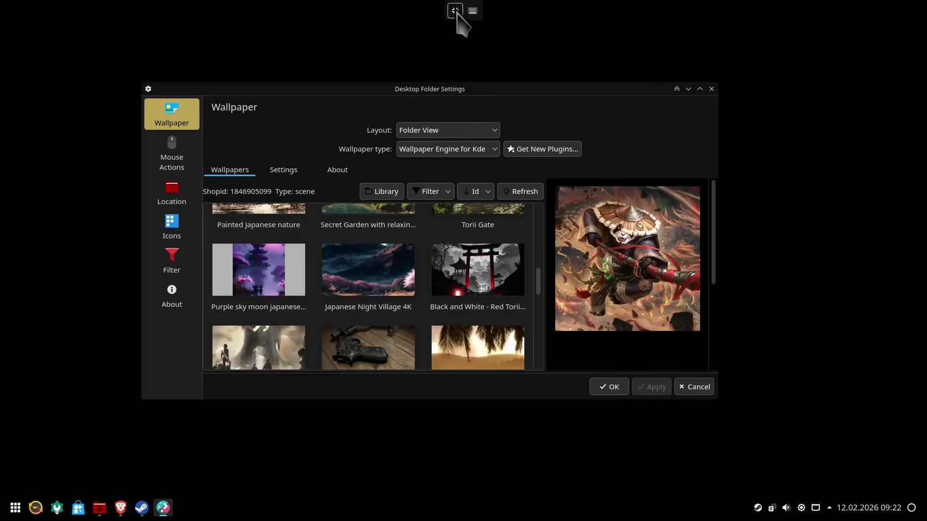
Step: Leave the virtual machine's full-screen view and set the host desktop's wallpaper to 熊猫人 pandaren
click(456, 12)
click(875, 32)
right_click(464, 218)
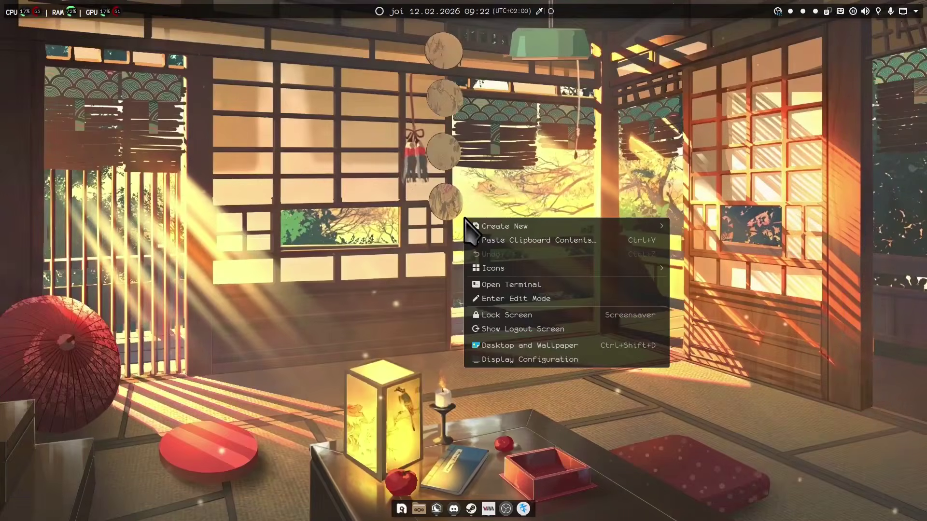
click(540, 352)
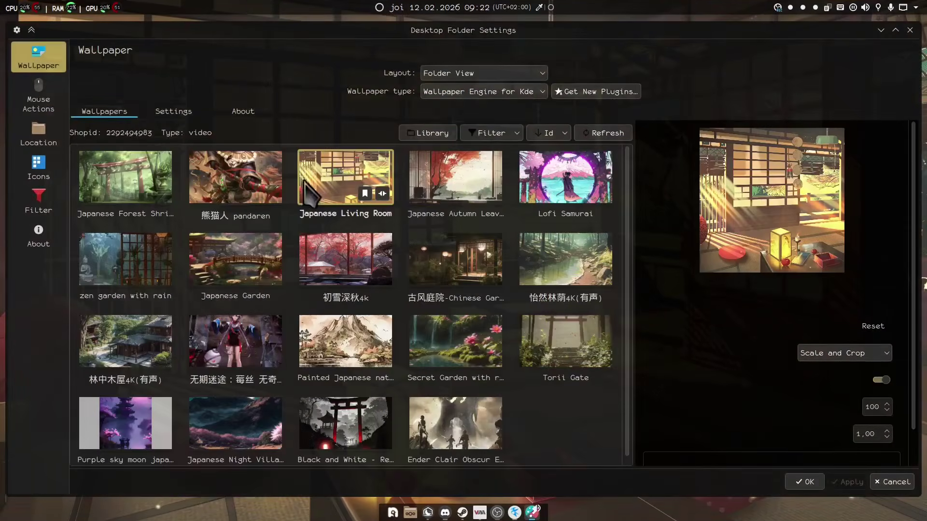
click(236, 177)
click(844, 483)
click(816, 481)
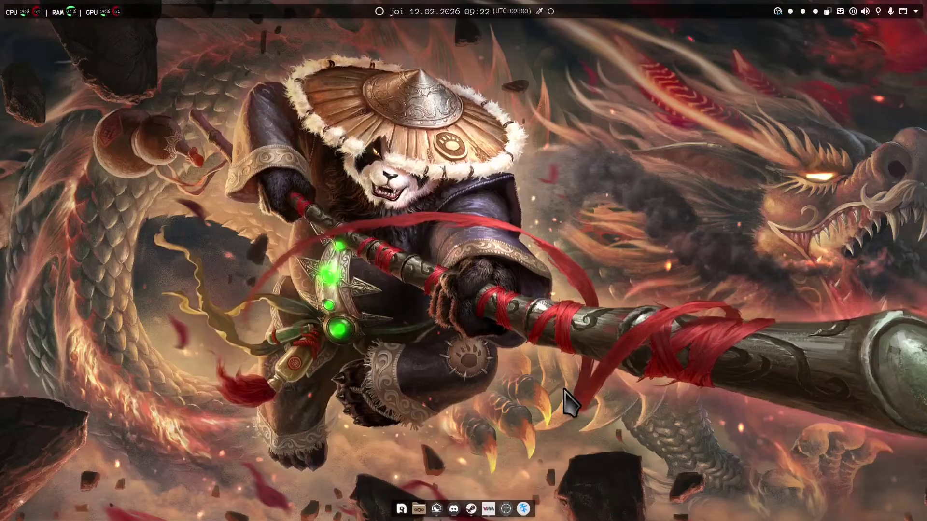
Step: Switch back to the nobara virtual machine and set its wallpaper to Japanese Living Room
click(489, 509)
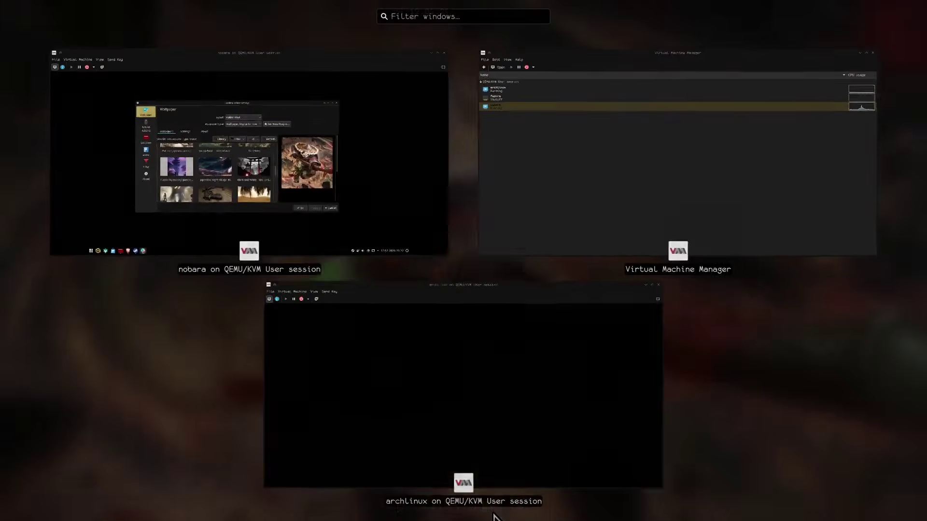
click(269, 190)
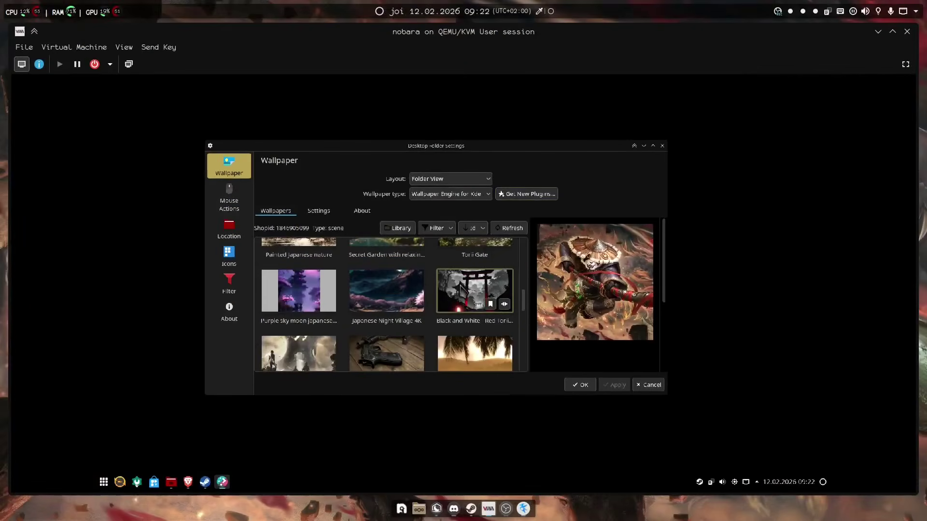
scroll(461, 289, up, 5)
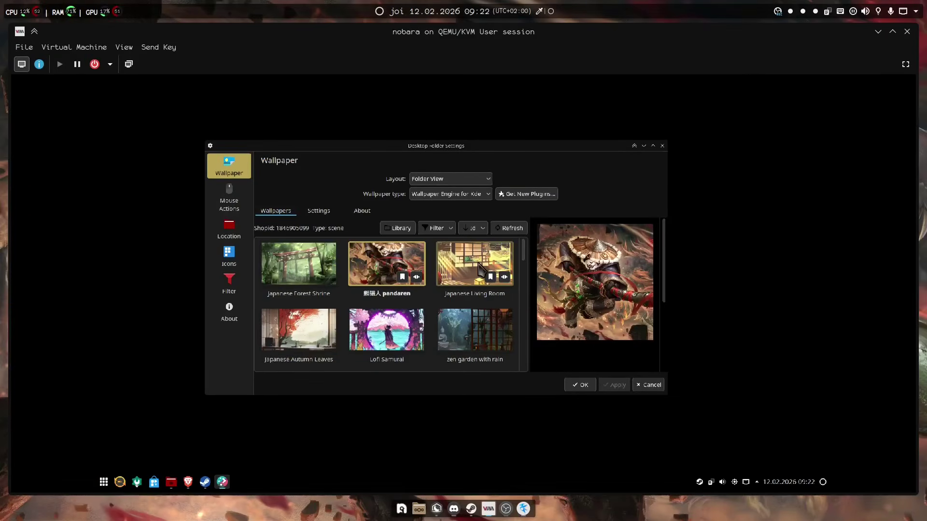
click(480, 268)
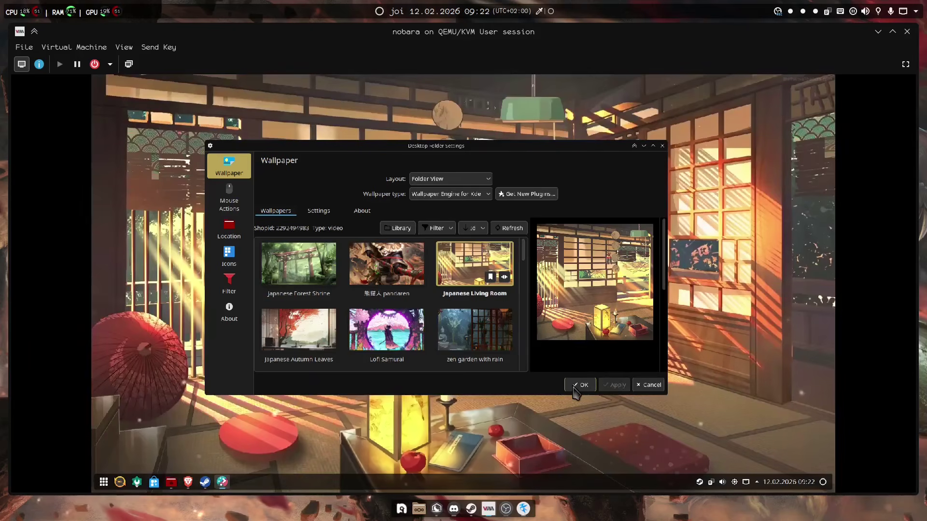
click(574, 387)
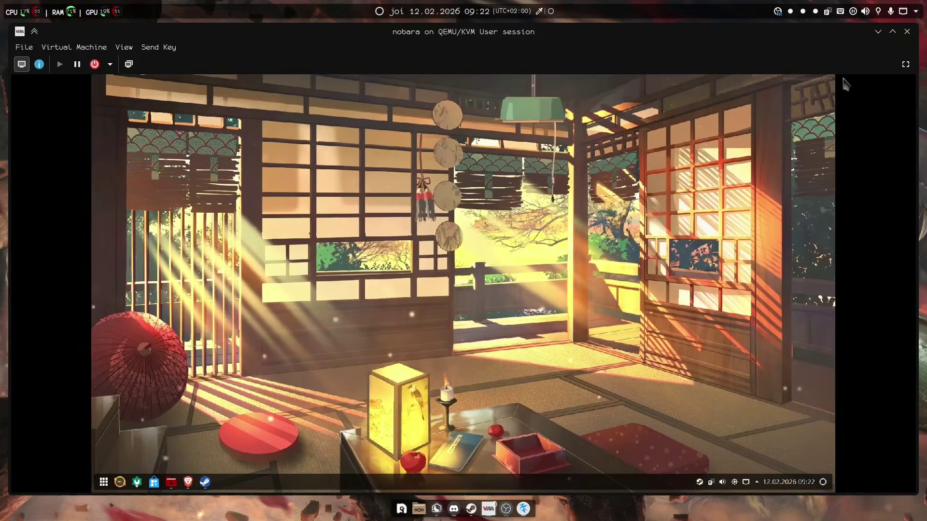
Step: Return the virtual machine to full screen and locate plasma-org.kde.plasma.desktop-appletsrc in the Home .config folder
click(906, 64)
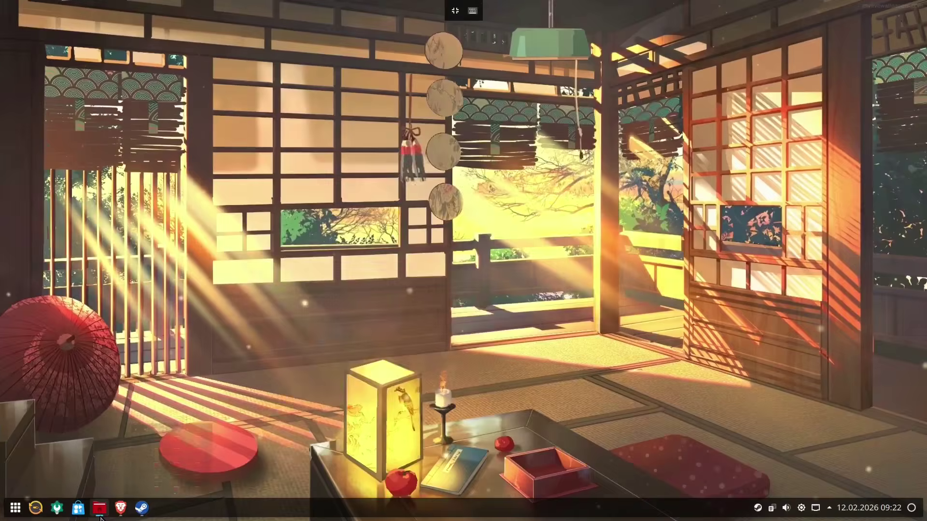
click(99, 508)
click(322, 151)
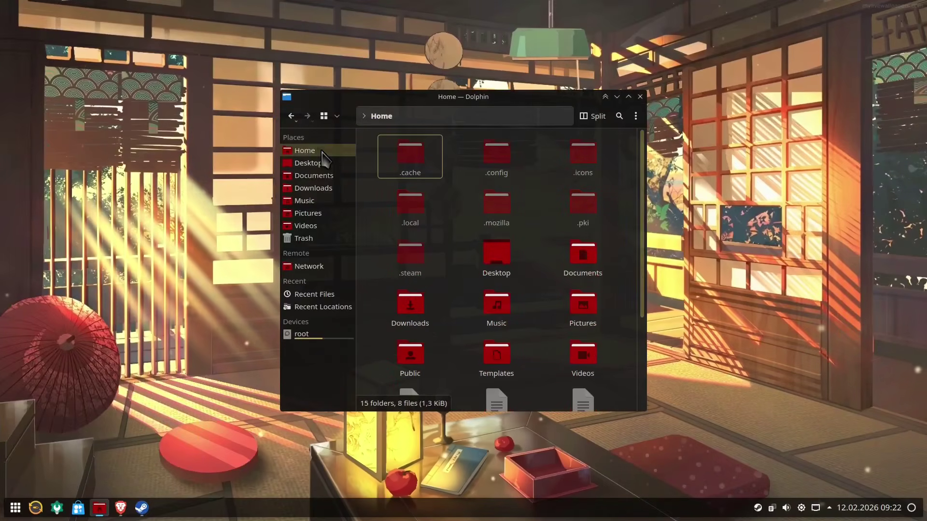
double_click(518, 164)
scroll(550, 209, down, 10)
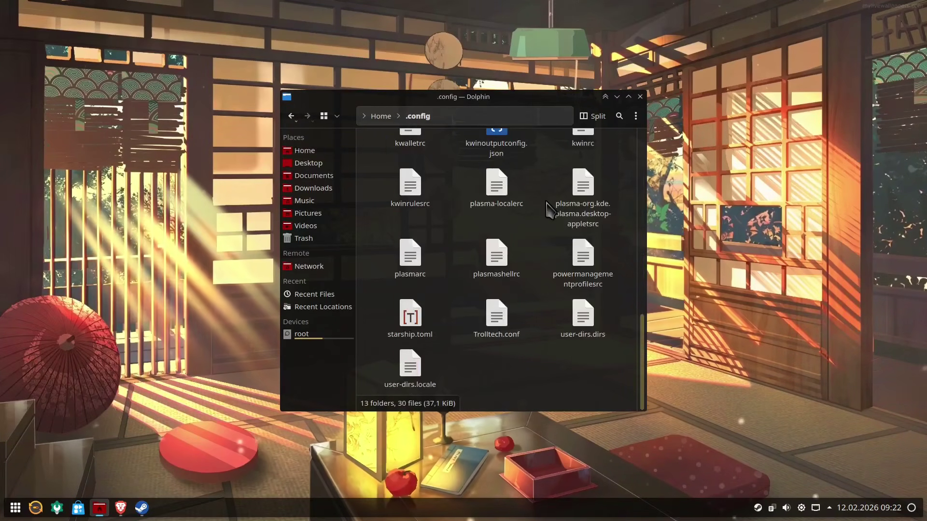
Step: Open plasma-org.kde.plasma.desktop-appletsrc in Kate and highlight the com.github.catsout.wallpaperEngineKde settings block
double_click(581, 212)
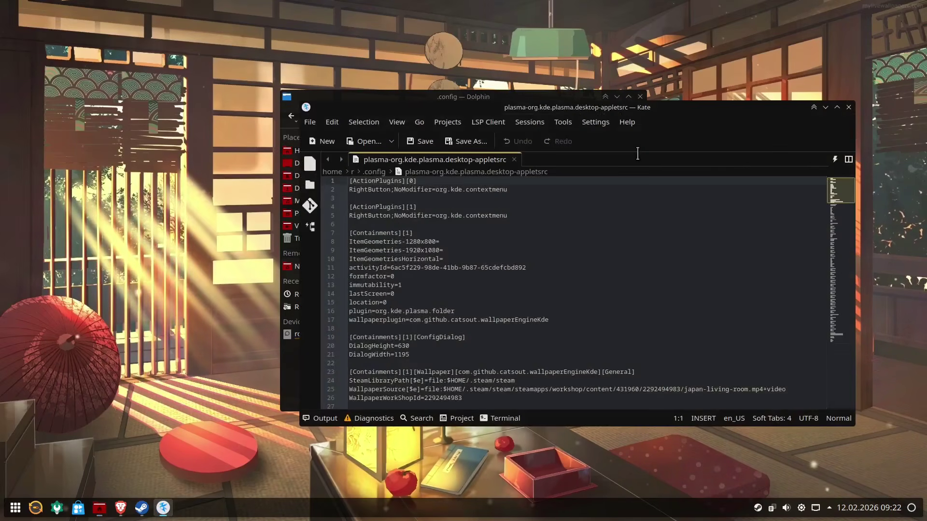
drag(655, 118, 496, 146)
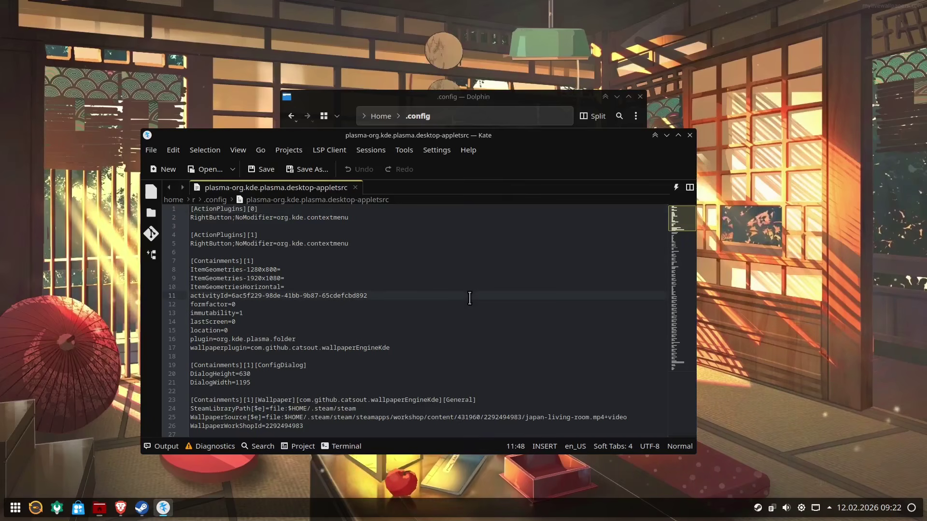
scroll(431, 331, down, 1)
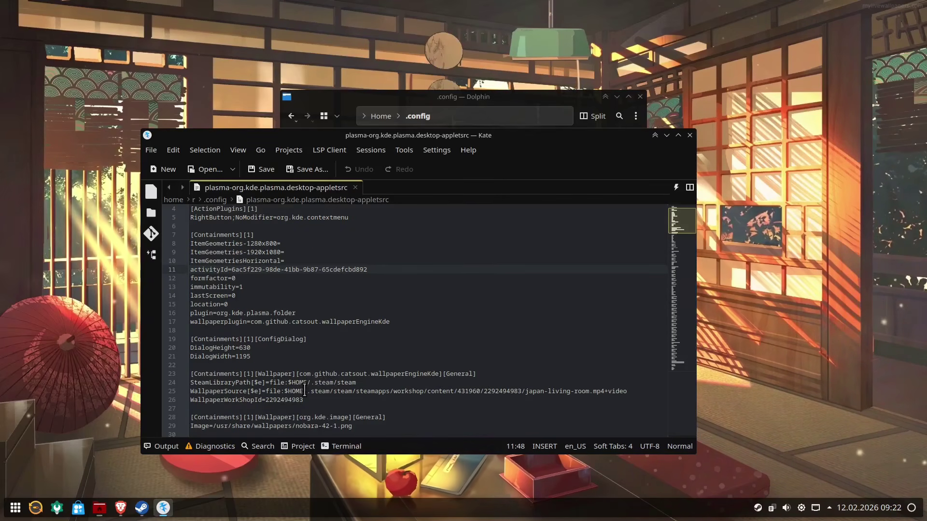
drag(307, 398, 167, 367)
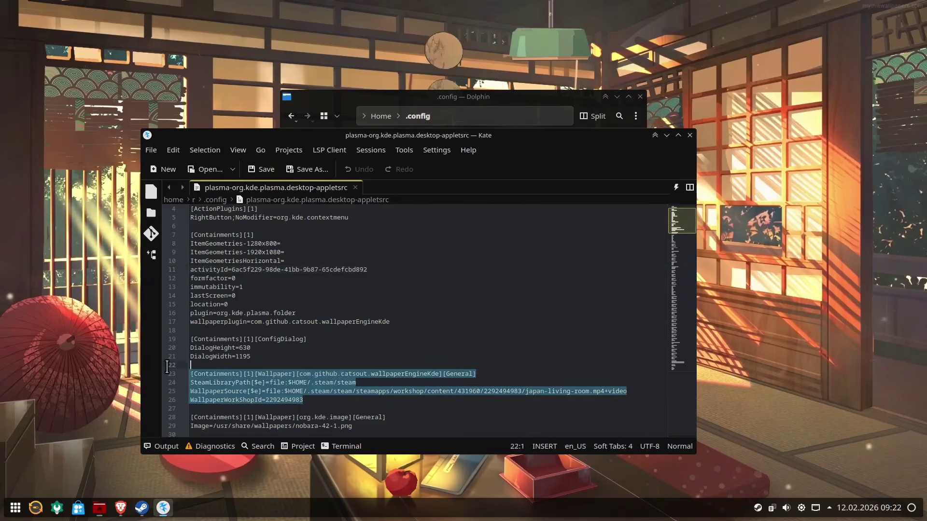
click(367, 391)
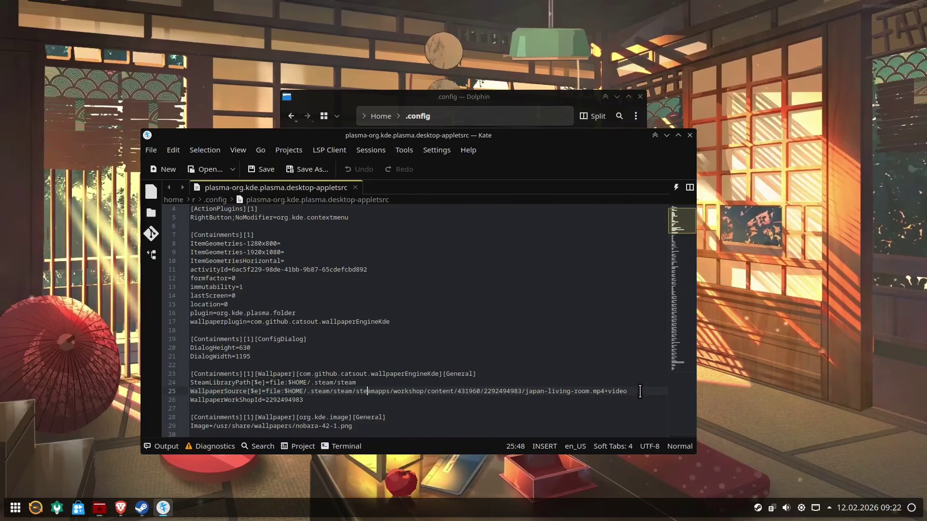
Step: Delete the WallpaperSource line from the config file, close the file discarding the changes, and close the file manager
drag(639, 391, 191, 392)
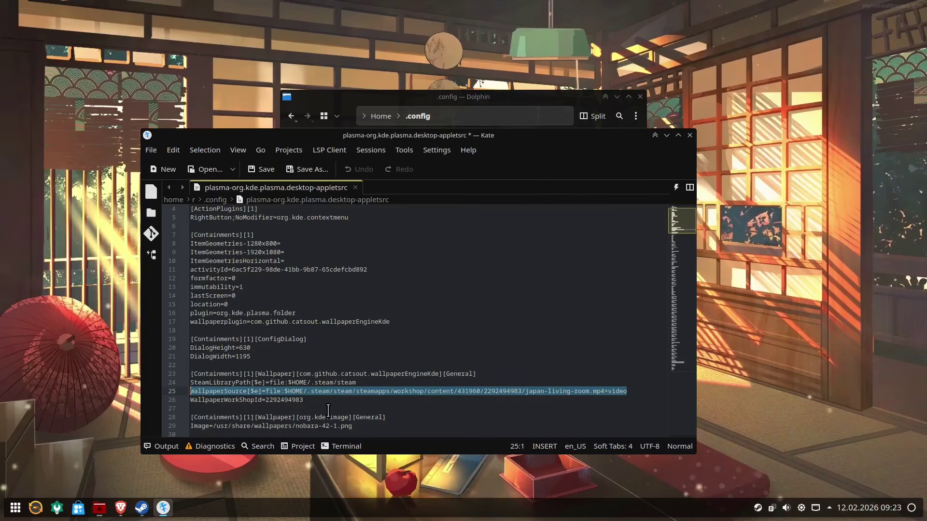
key(BackSpace)
key(BackSpace)
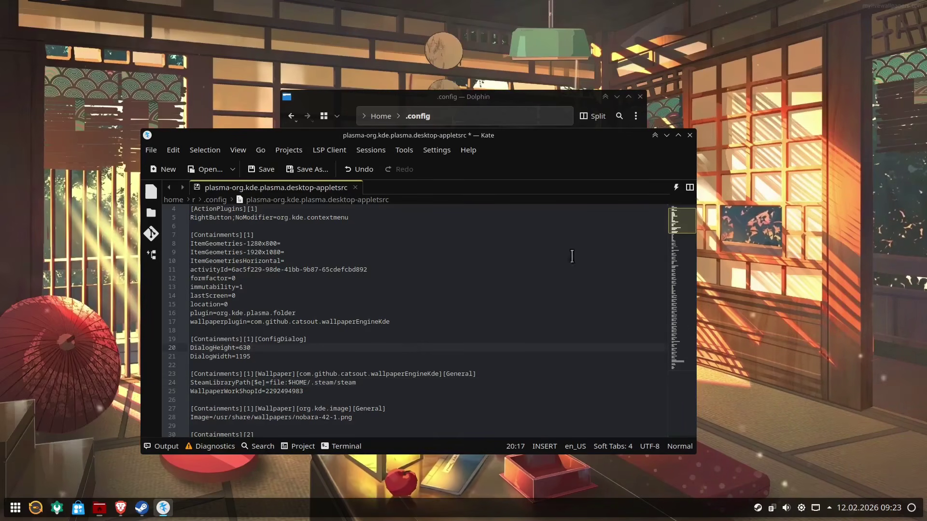
click(690, 136)
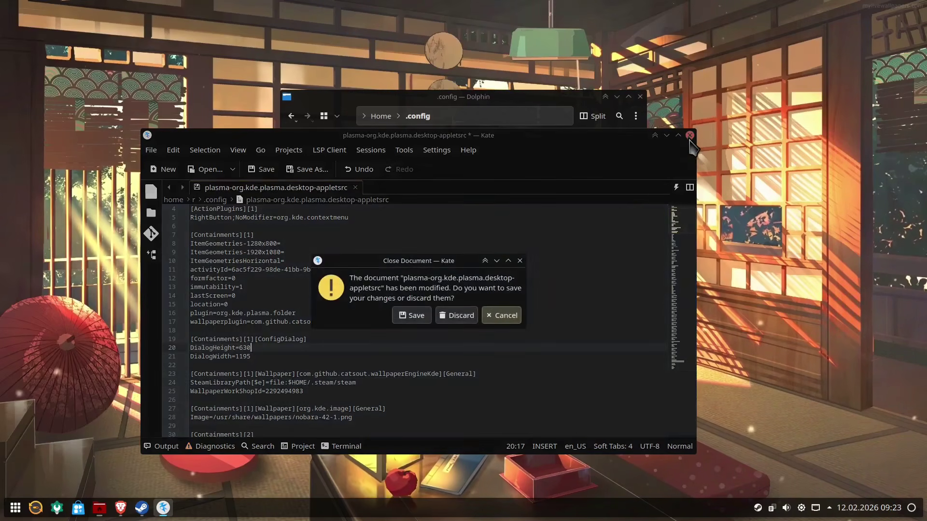
click(452, 315)
scroll(451, 319, up, 1)
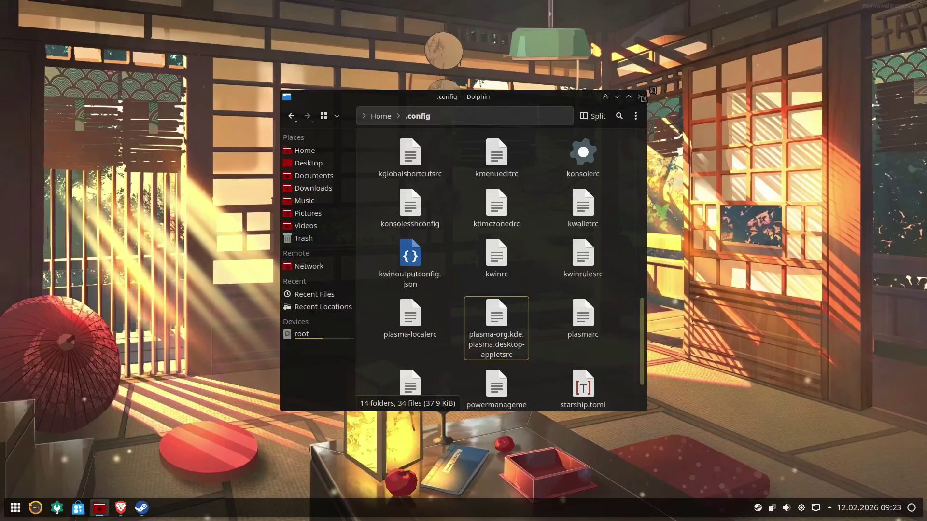
click(641, 97)
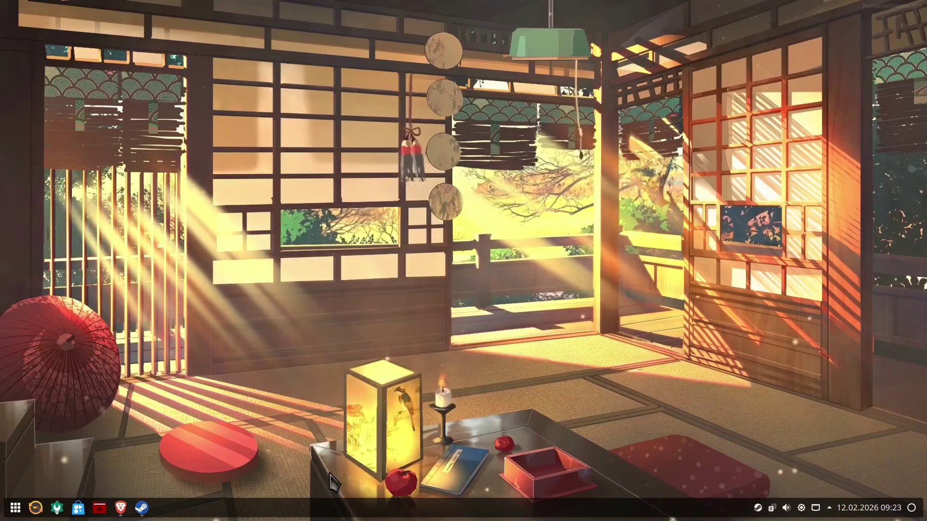
Step: Remove the Icons-Only Task Manager widget and delete the whole bottom panel in desktop edit mode, and dismiss the removal notifications
right_click(330, 497)
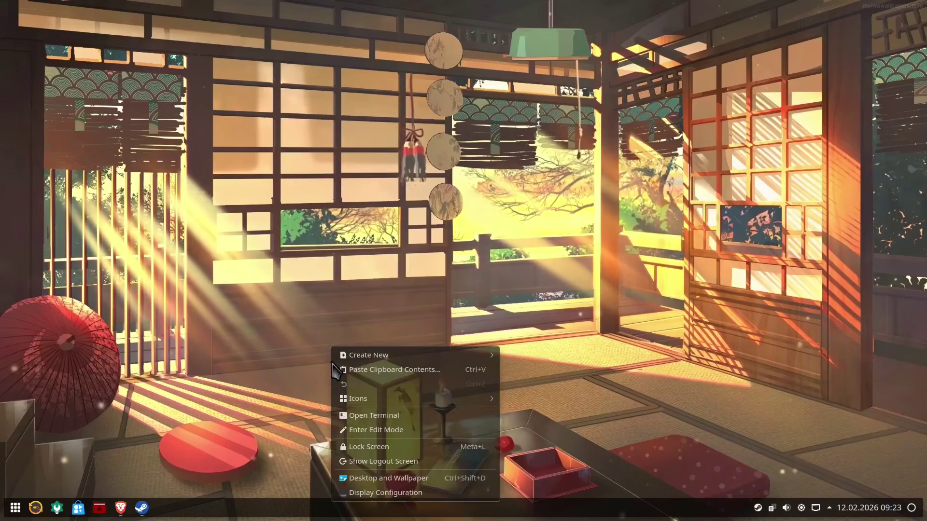
click(376, 430)
click(364, 513)
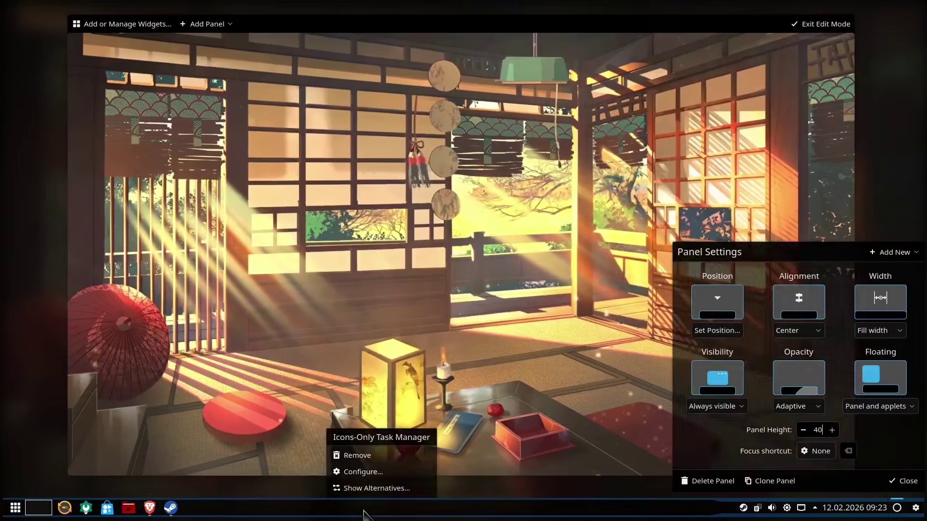
click(357, 455)
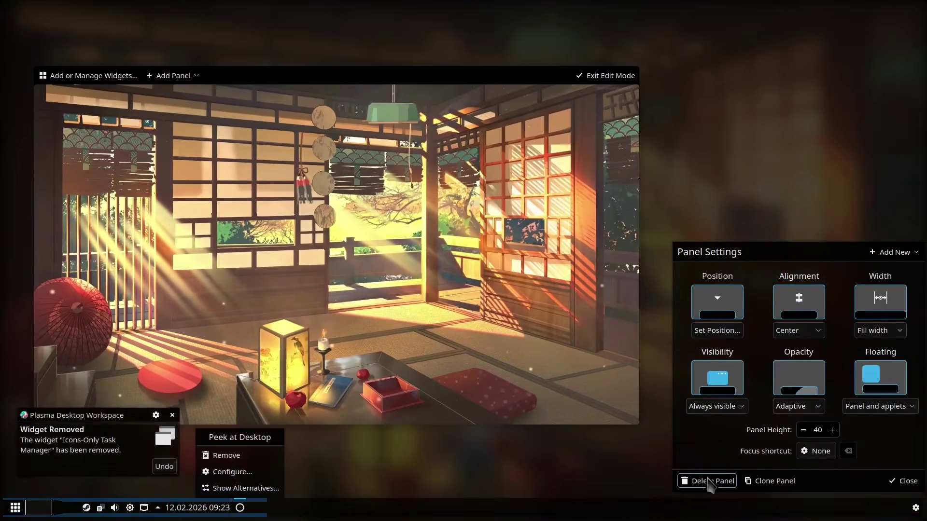
click(708, 481)
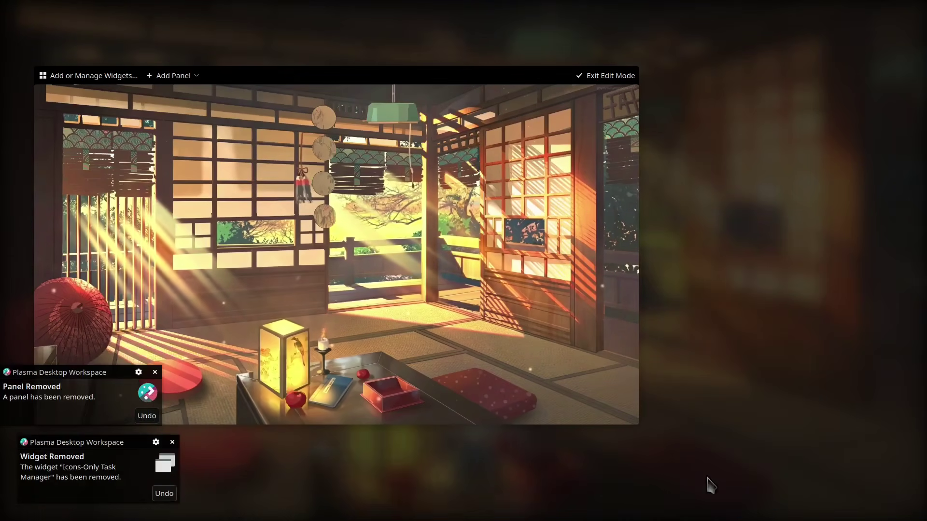
click(589, 77)
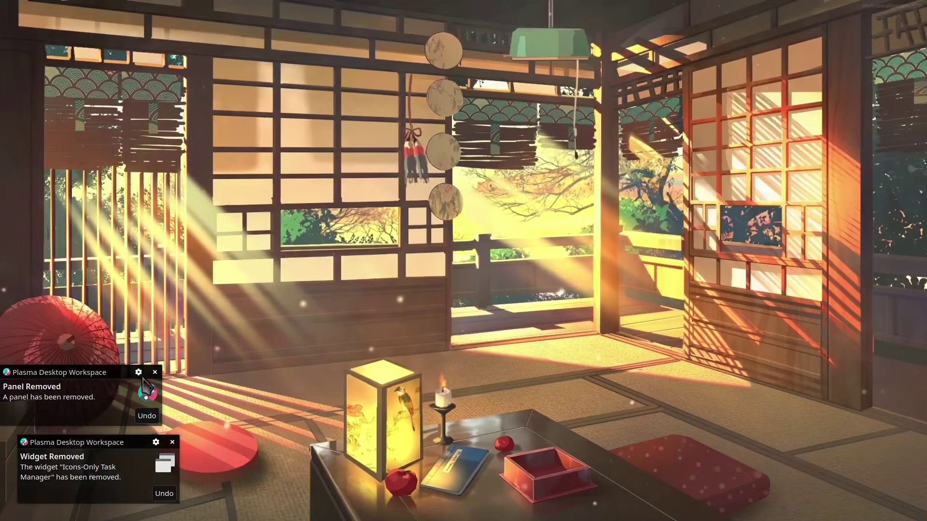
click(154, 372)
Step: Add three empty panels to the desktop, along the bottom, top and left screen edges, and leave edit mode
right_click(500, 213)
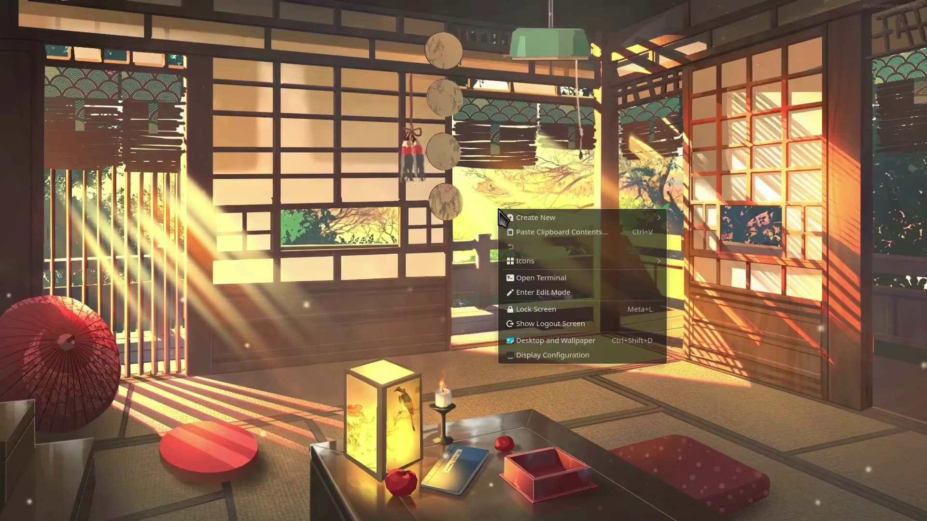
click(512, 293)
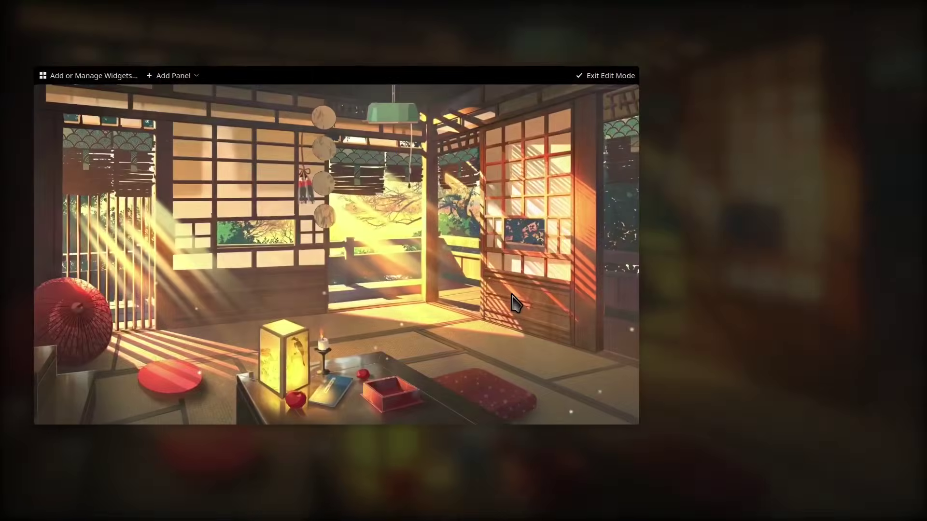
click(192, 77)
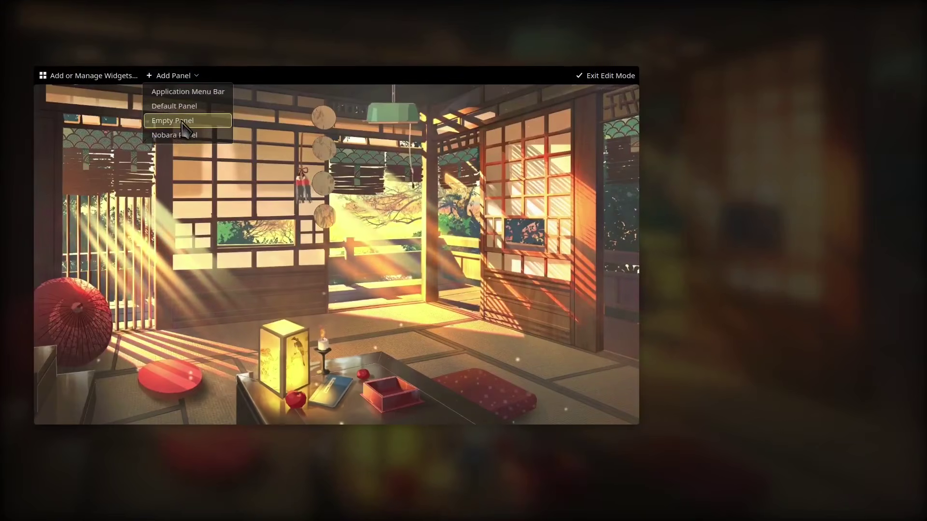
click(183, 122)
click(205, 23)
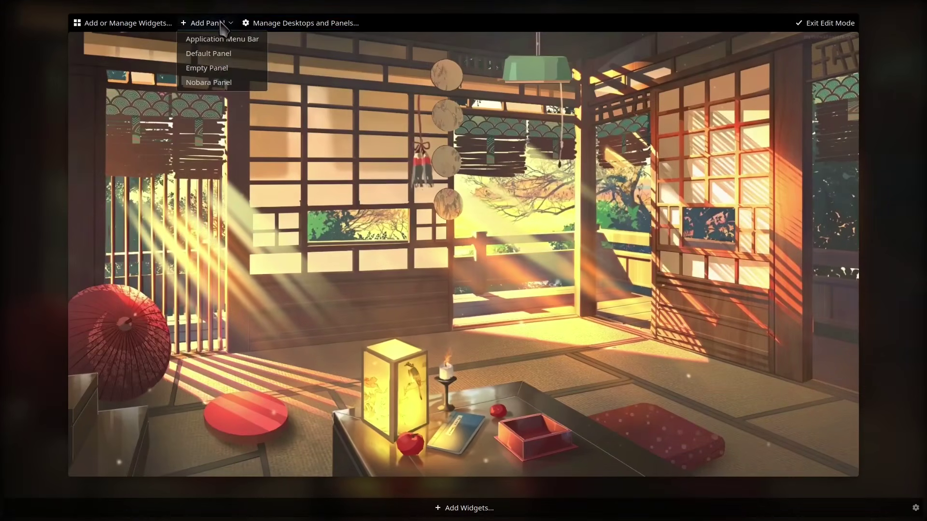
click(222, 72)
click(227, 49)
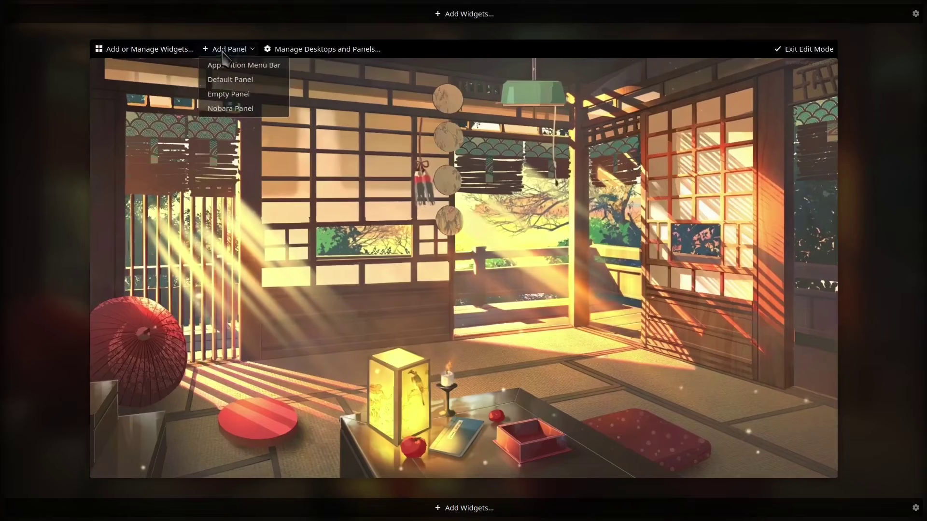
click(242, 94)
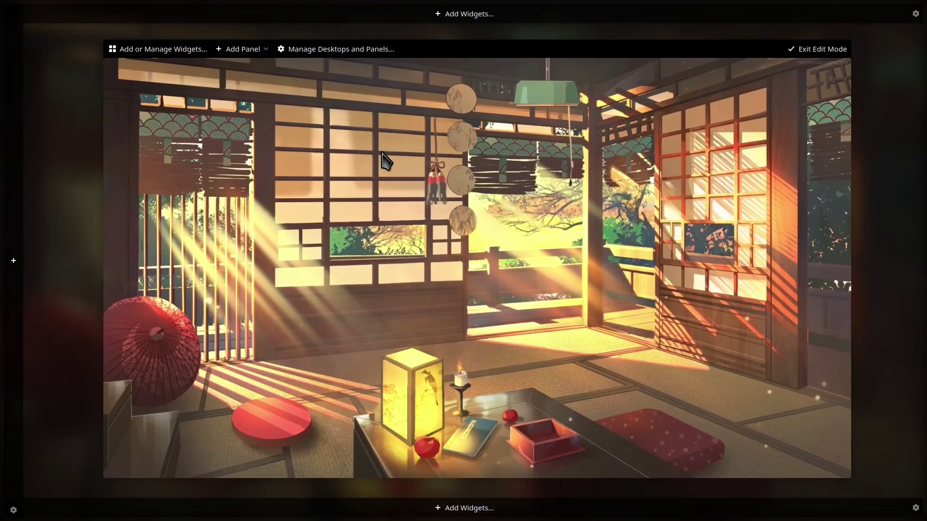
click(817, 49)
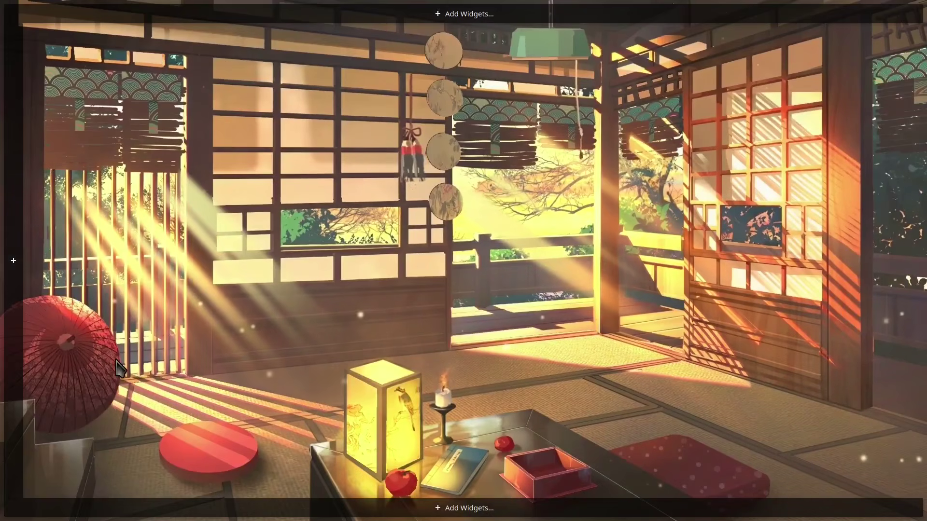
Step: Search the widgets for "cloc" and add the Digital Clock to the panel along the top screen edge
click(441, 14)
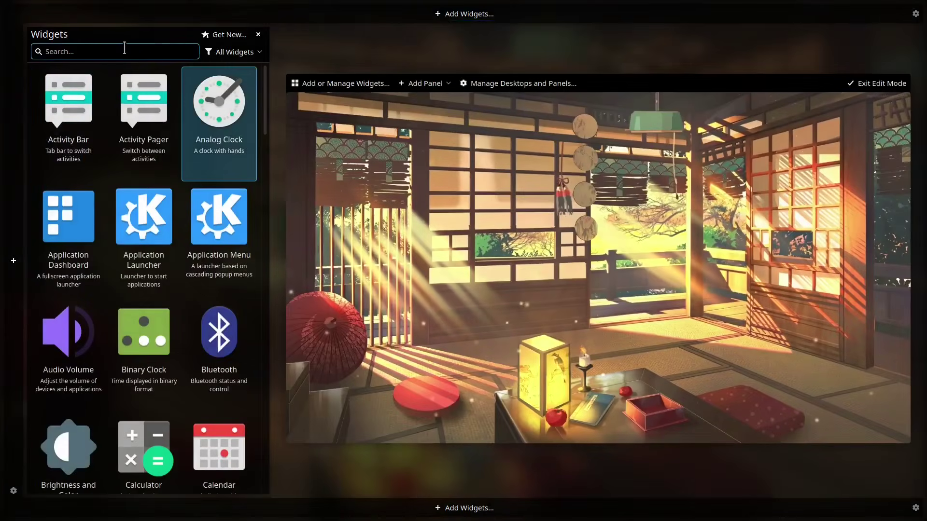
text(cloc)
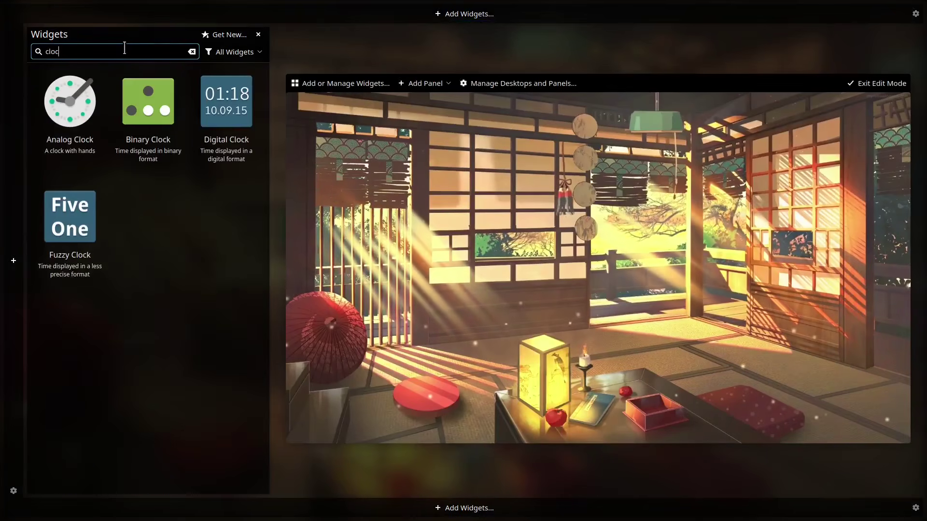
double_click(219, 126)
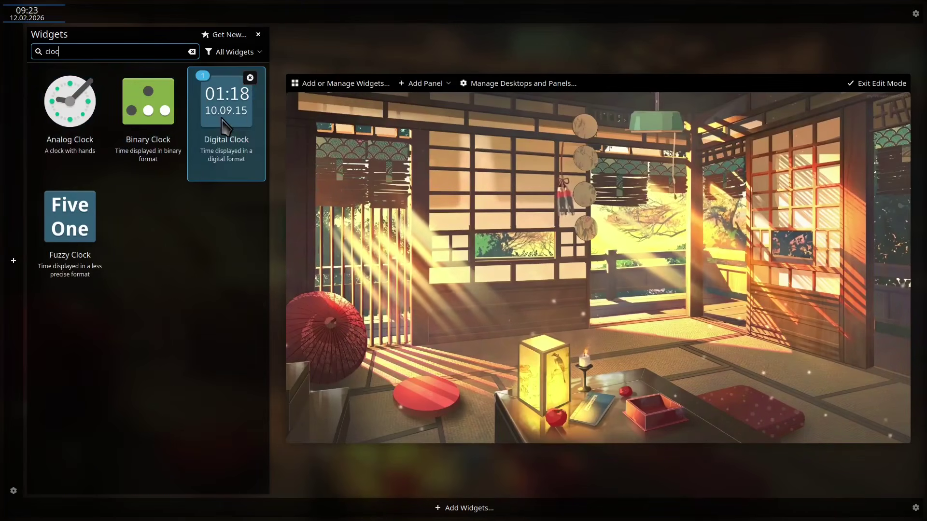
click(411, 185)
Step: Search the widgets for "system tr" and add the System Tray to the panel along the bottom screen edge
click(471, 510)
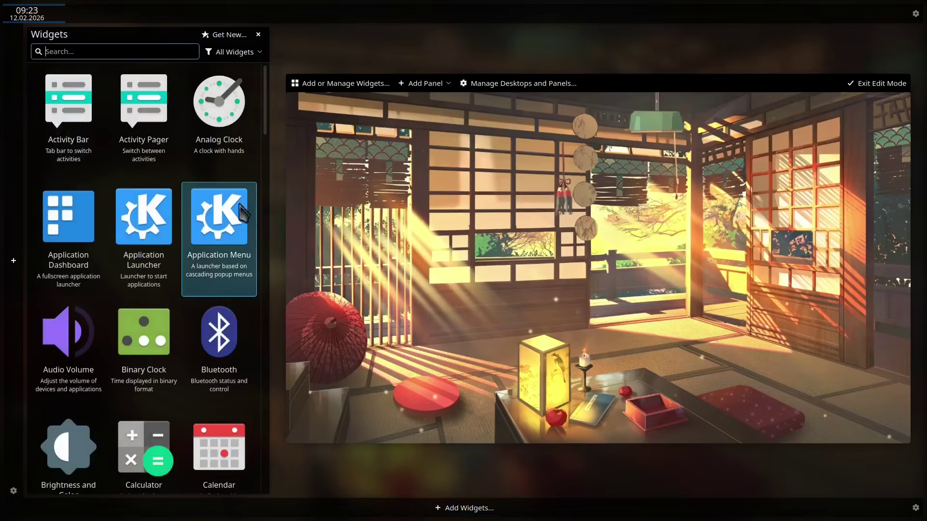
text(sys)
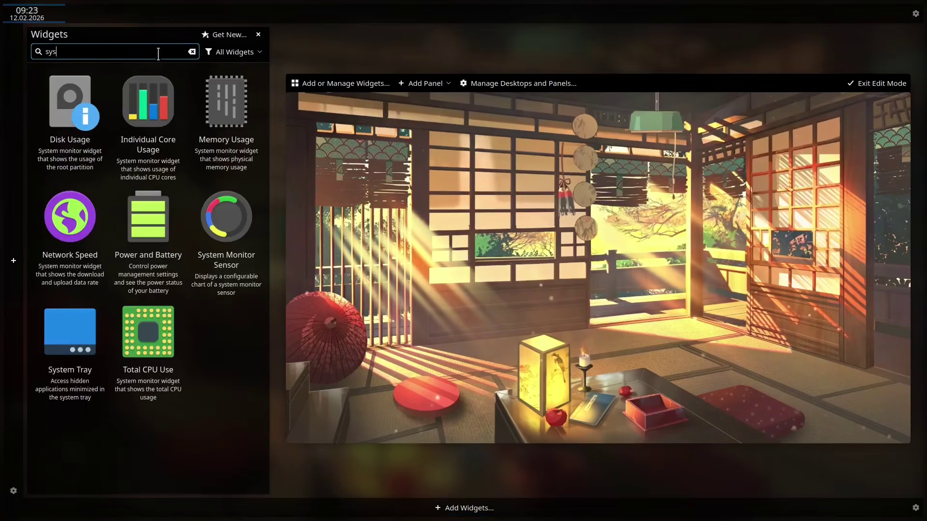
text(tem tr)
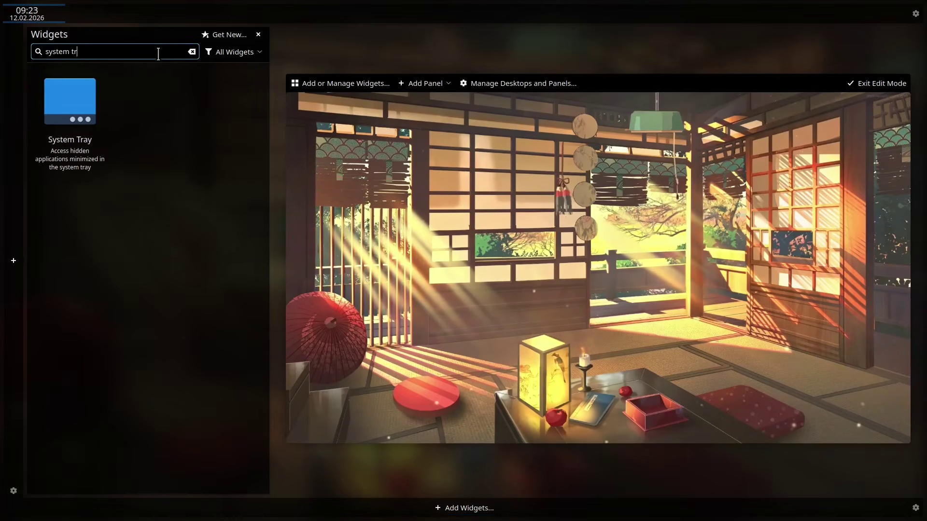
double_click(70, 123)
key(Escape)
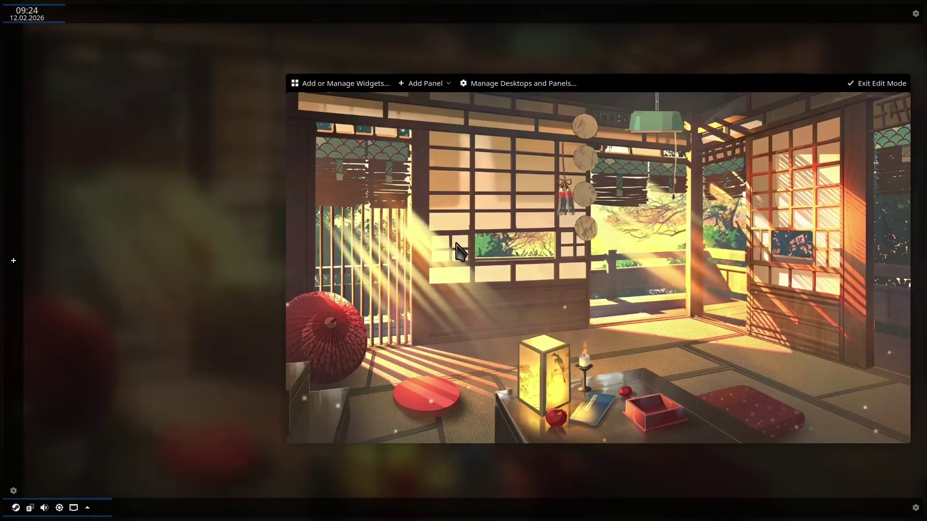
Step: Add the Application Launcher widget to the vertical panel along the left screen edge and exit edit mode
click(13, 261)
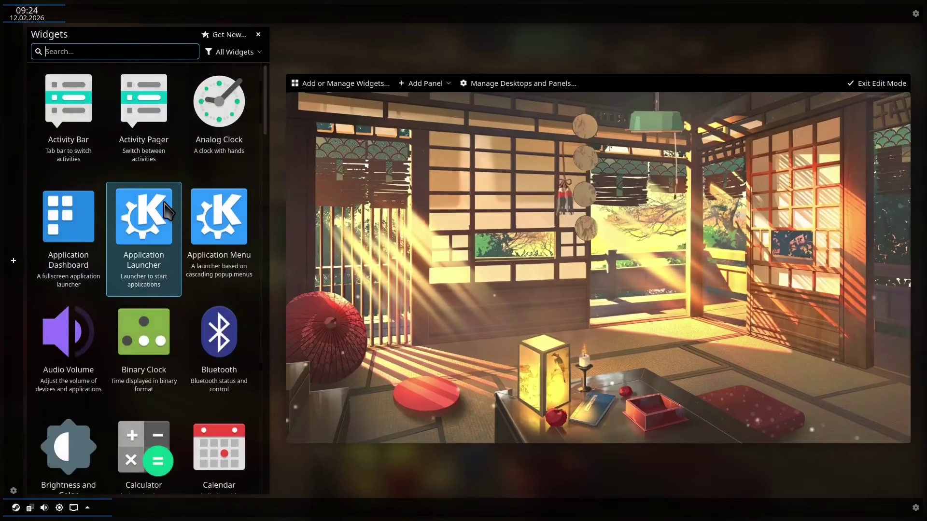
double_click(152, 239)
click(507, 222)
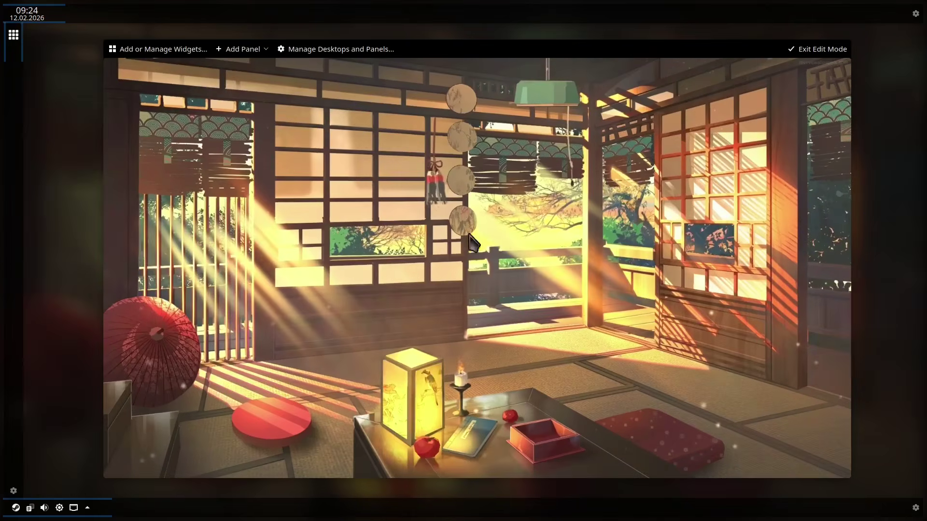
click(810, 51)
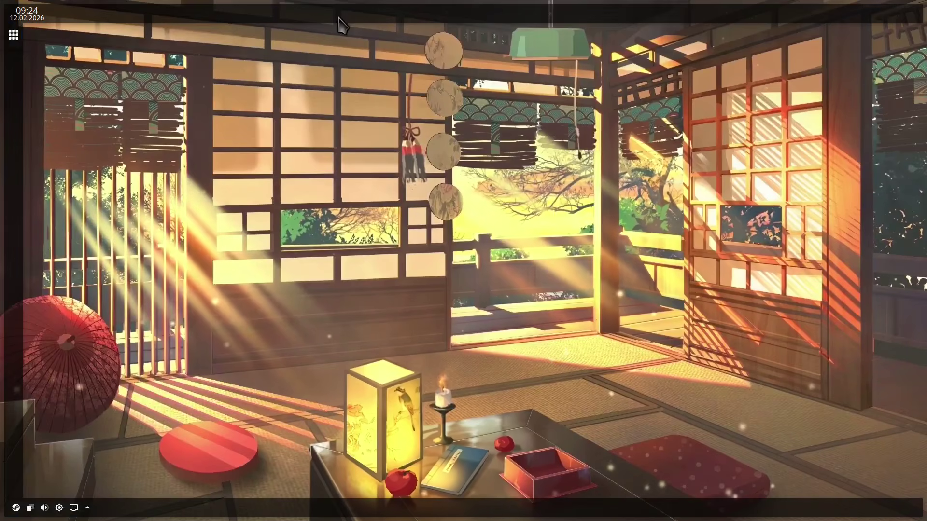
Step: Configure the top panel holding the Digital Clock with Right alignment and Fit content width
right_click(337, 16)
click(335, 109)
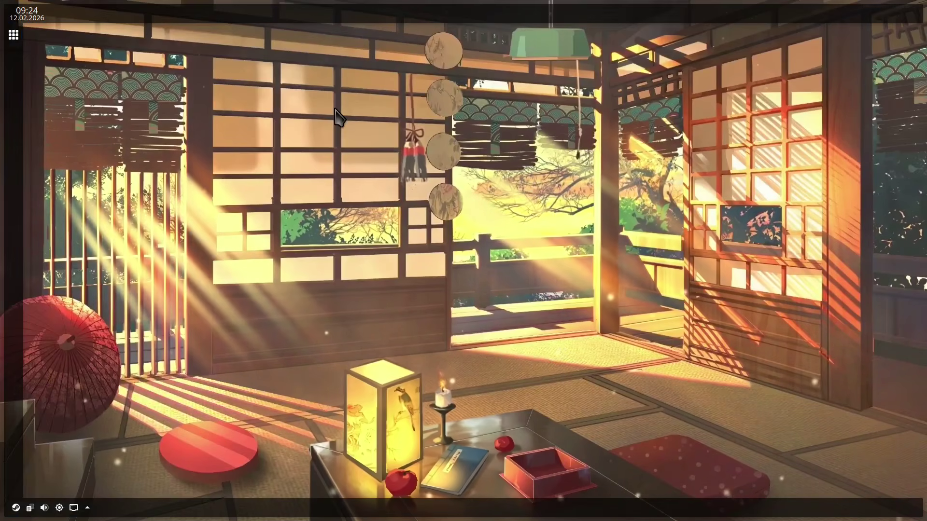
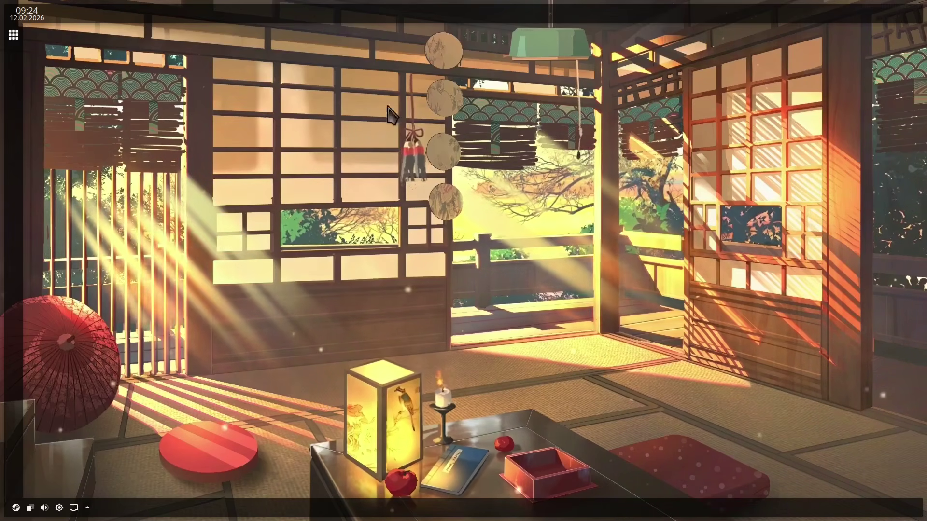
right_click(366, 12)
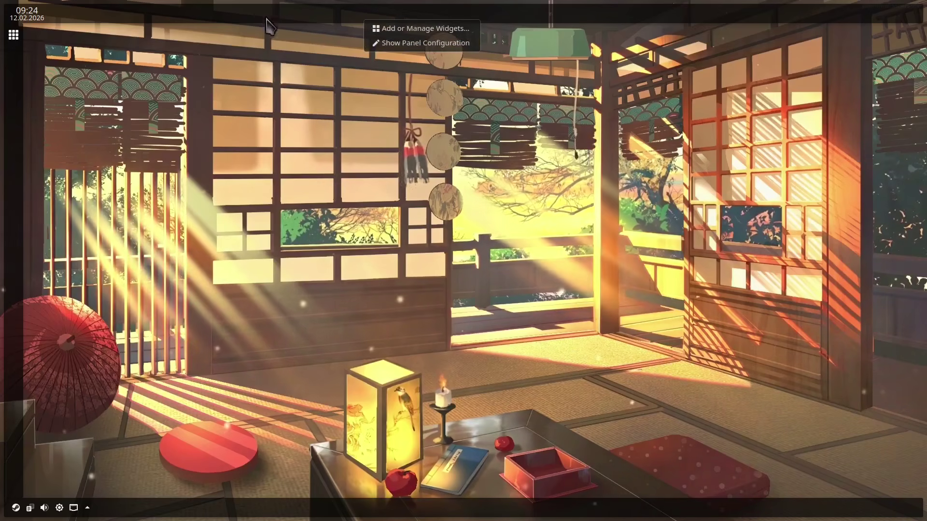
click(397, 46)
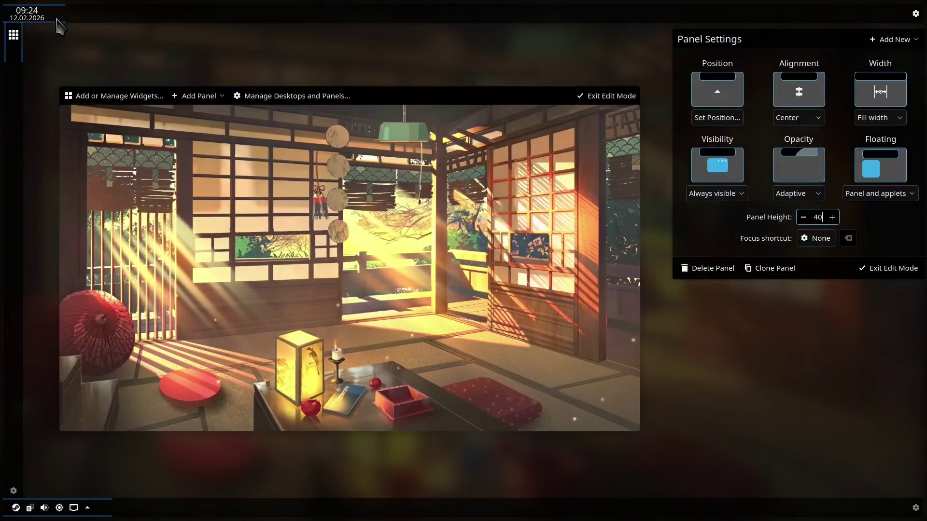
click(808, 122)
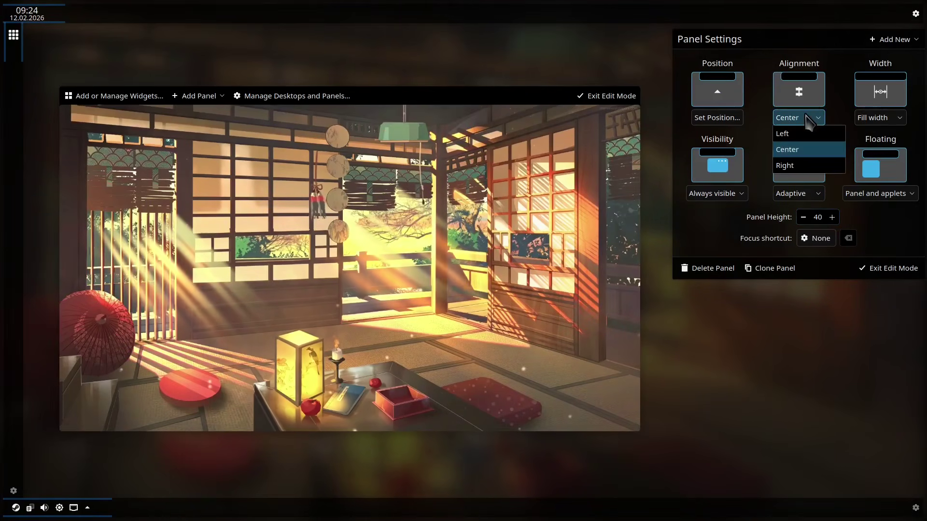
click(802, 166)
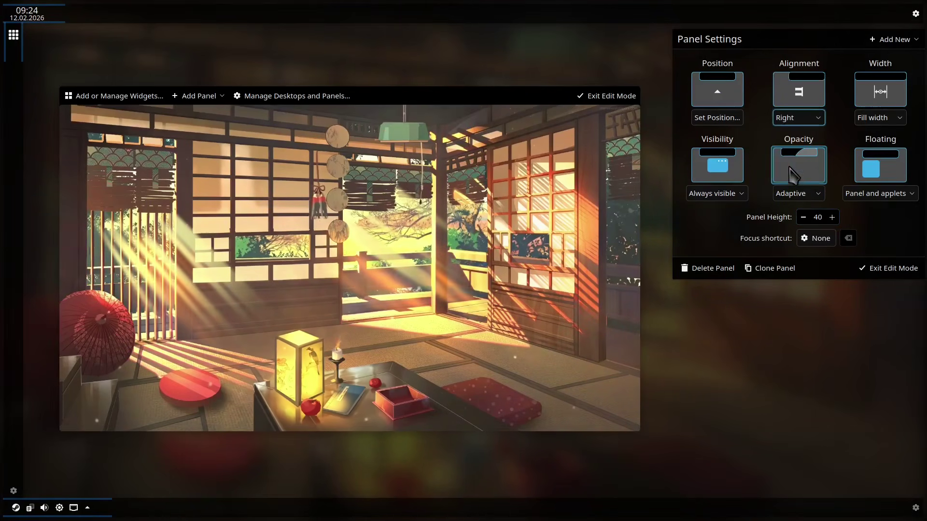
click(881, 123)
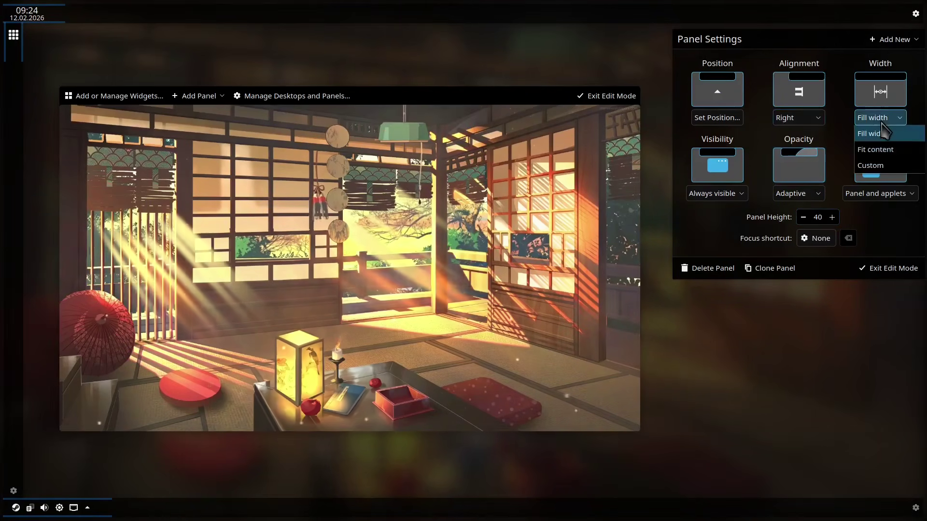
click(882, 149)
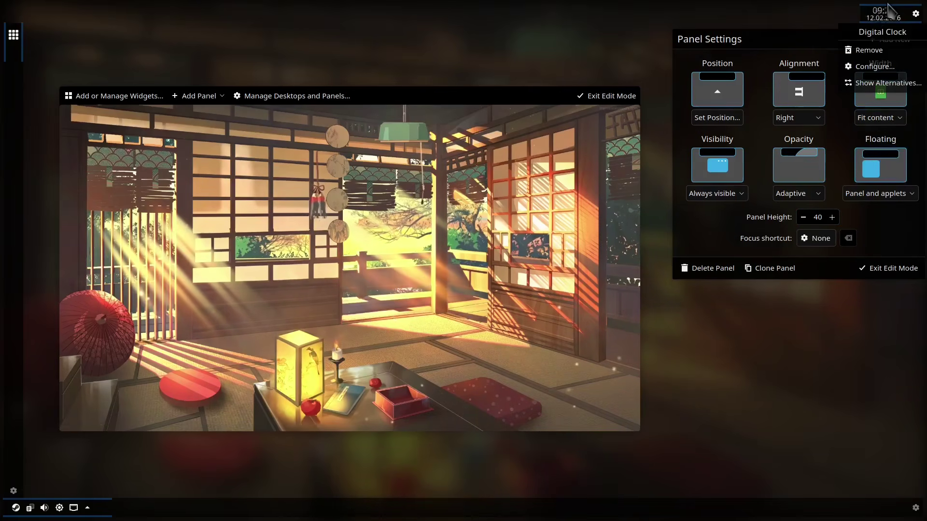
Step: Move the System Tray panel from the bottom to the top screen edge and set its width to Fit content
click(463, 508)
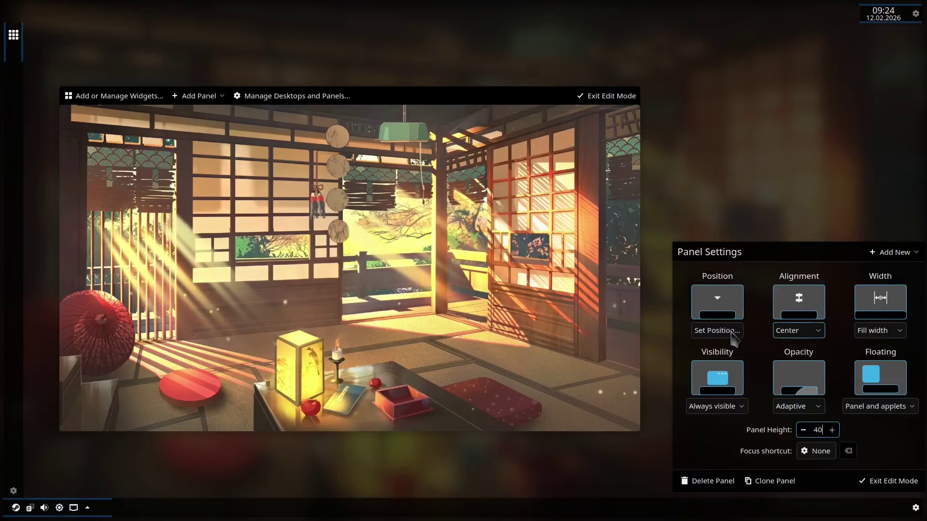
click(731, 331)
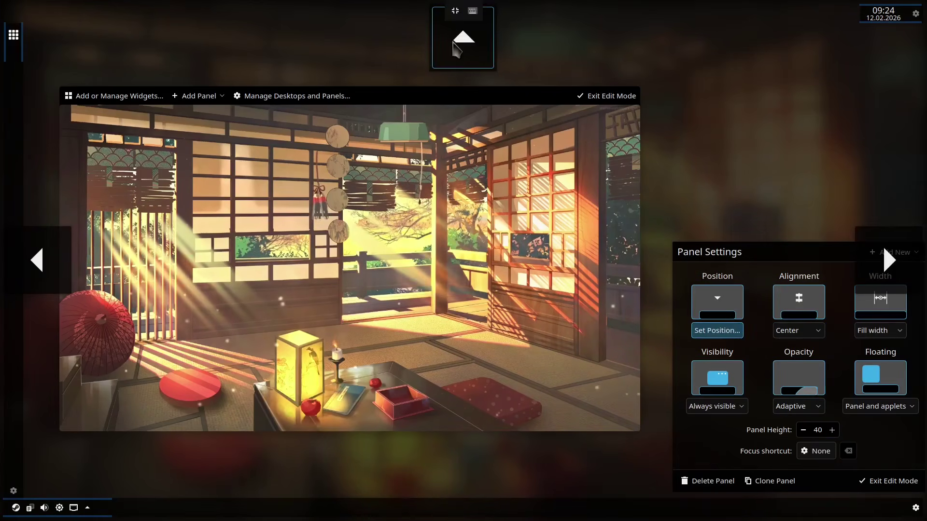
click(454, 43)
click(900, 145)
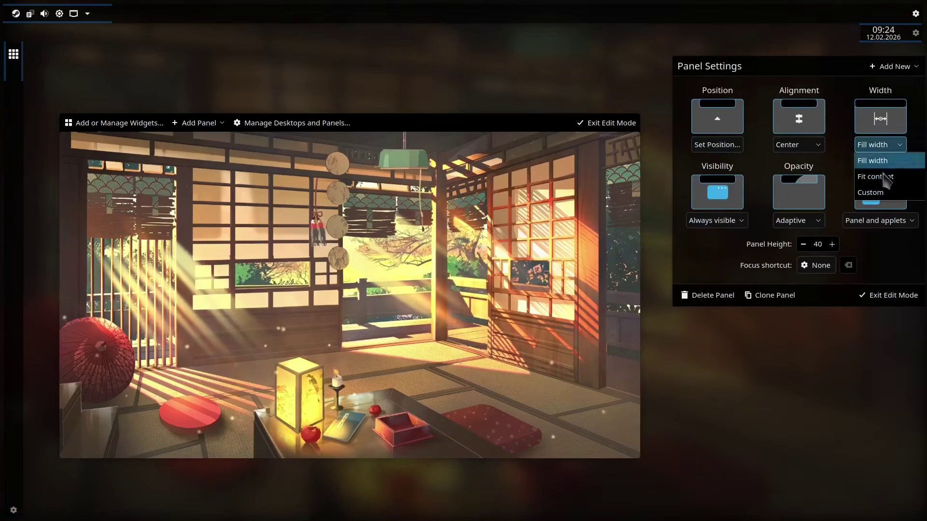
click(873, 162)
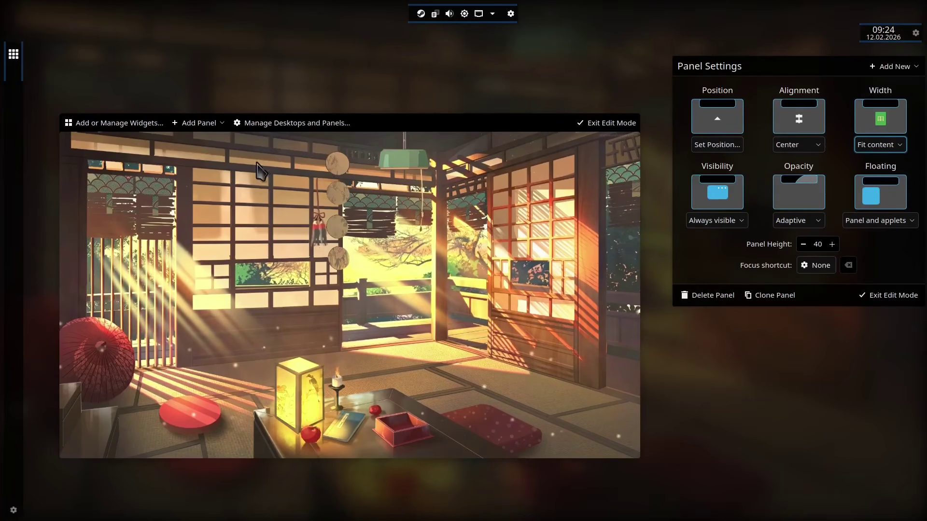
Step: Move the Application Launcher panel to the top screen edge with Left alignment and Fit content width, and leave edit mode
click(21, 199)
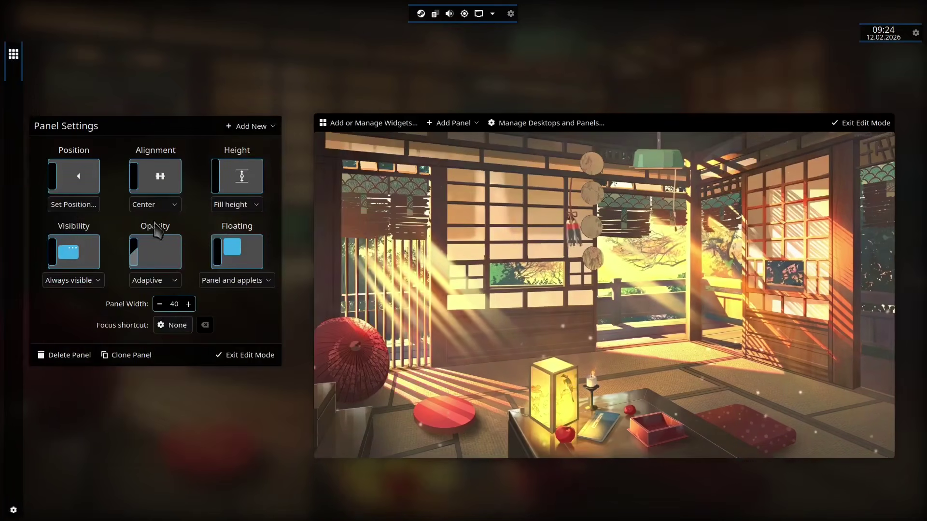
click(68, 205)
click(463, 43)
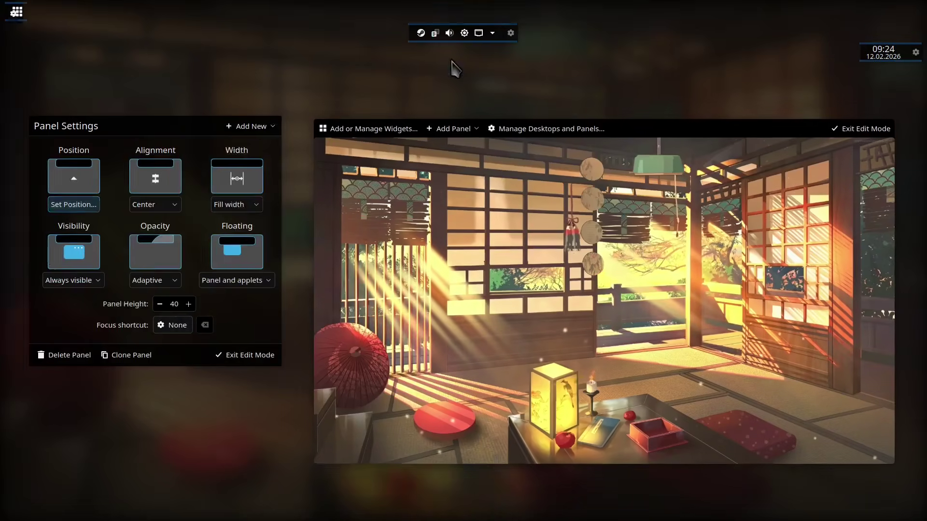
click(112, 173)
click(113, 176)
click(116, 173)
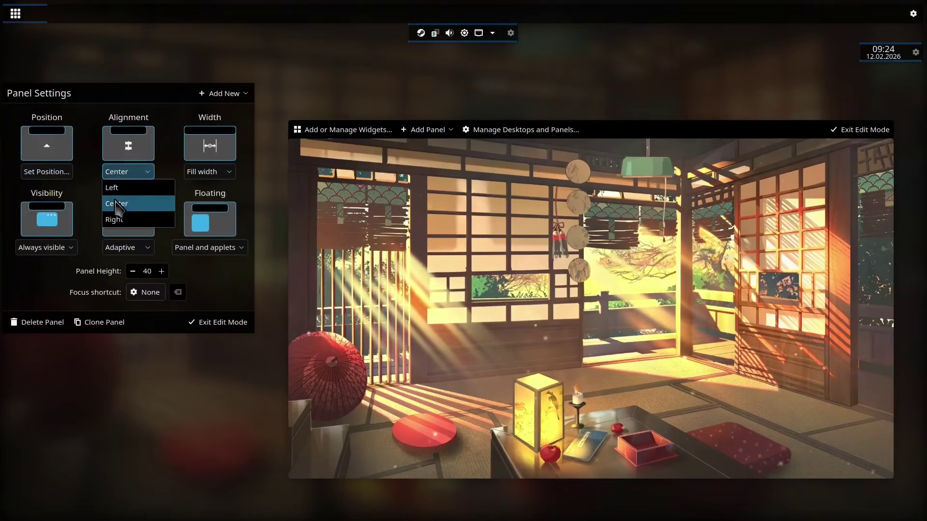
click(116, 189)
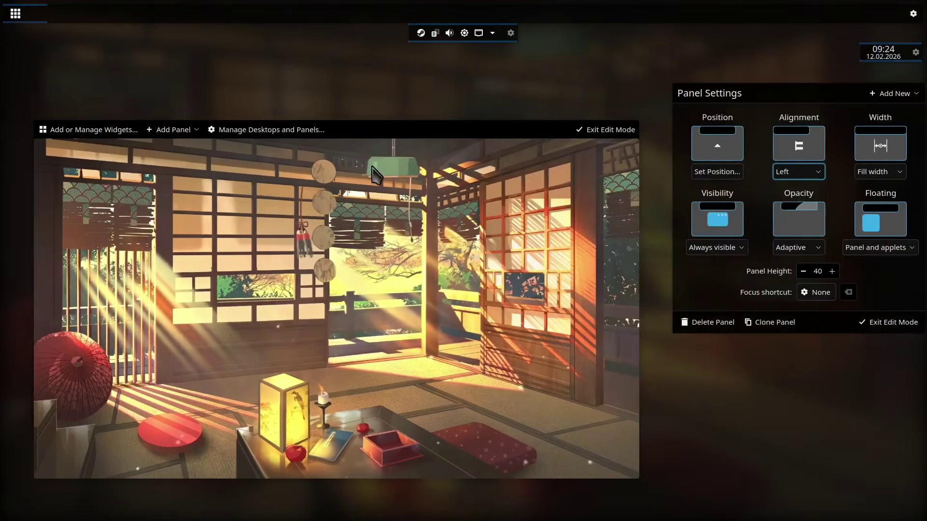
click(881, 173)
click(875, 203)
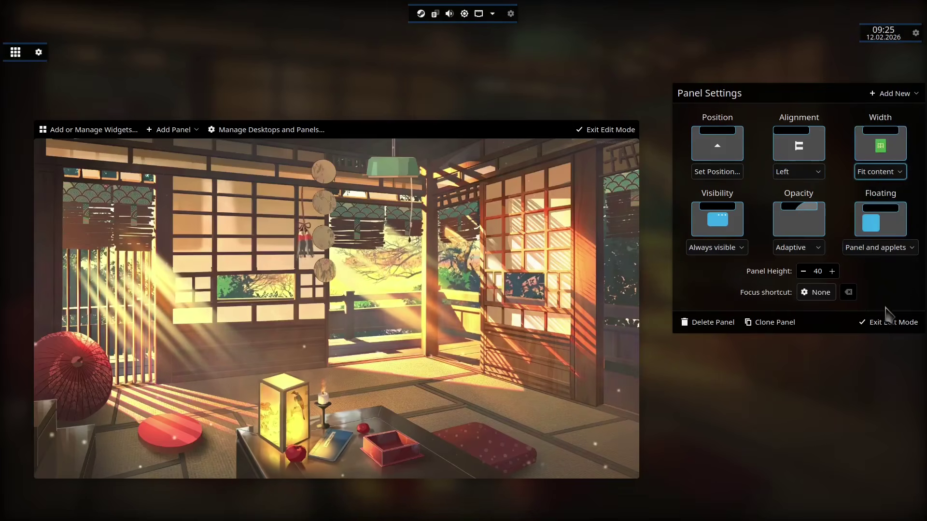
click(624, 130)
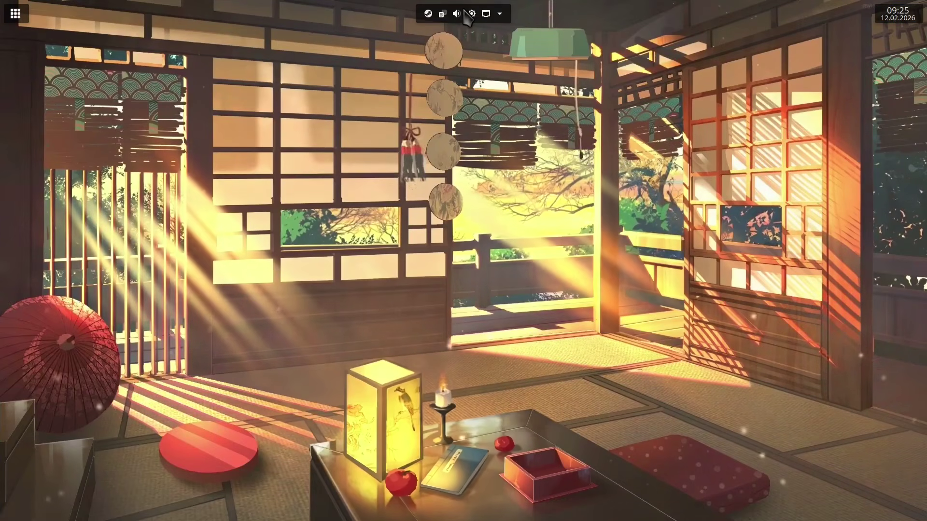
Step: Remove the Application Launcher widget and delete the panel that held it
right_click(15, 14)
click(83, 89)
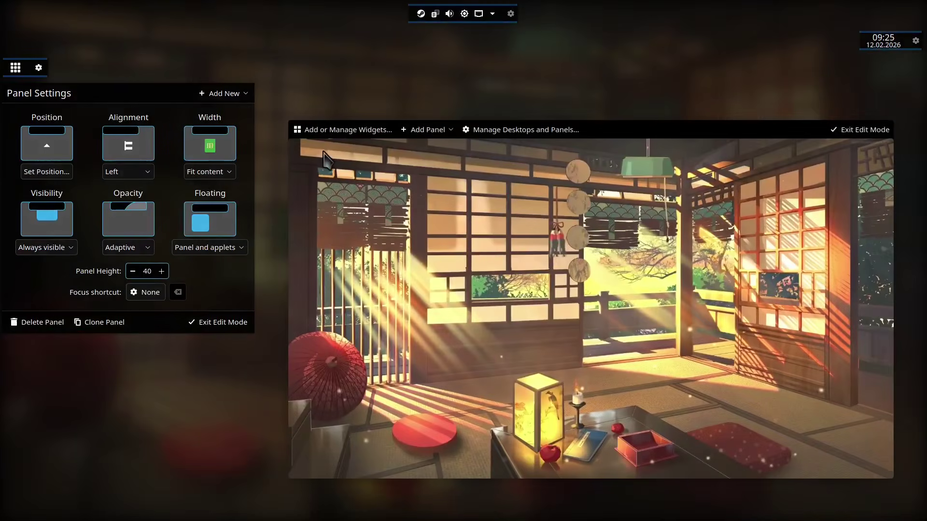
mouse_move(29, 70)
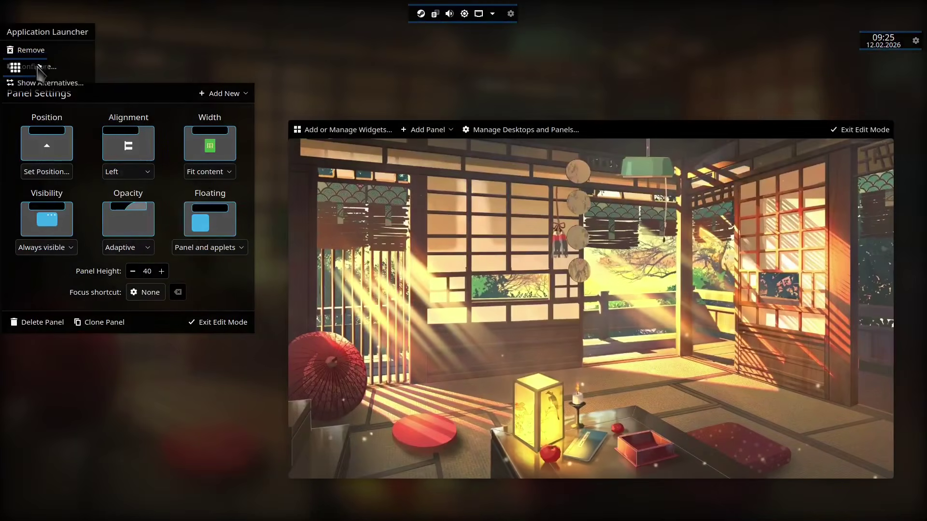
click(29, 49)
click(36, 322)
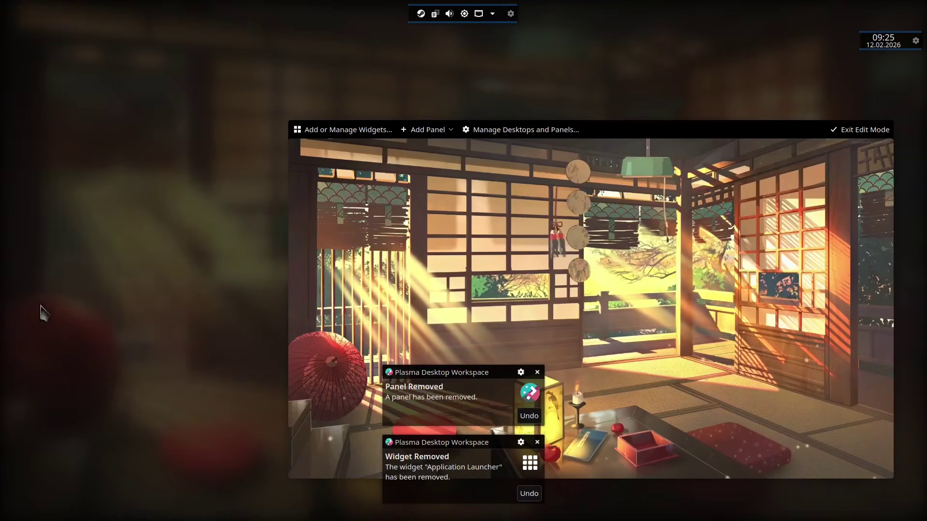
Step: Move the System Tray panel to the bottom screen edge
click(510, 14)
click(429, 144)
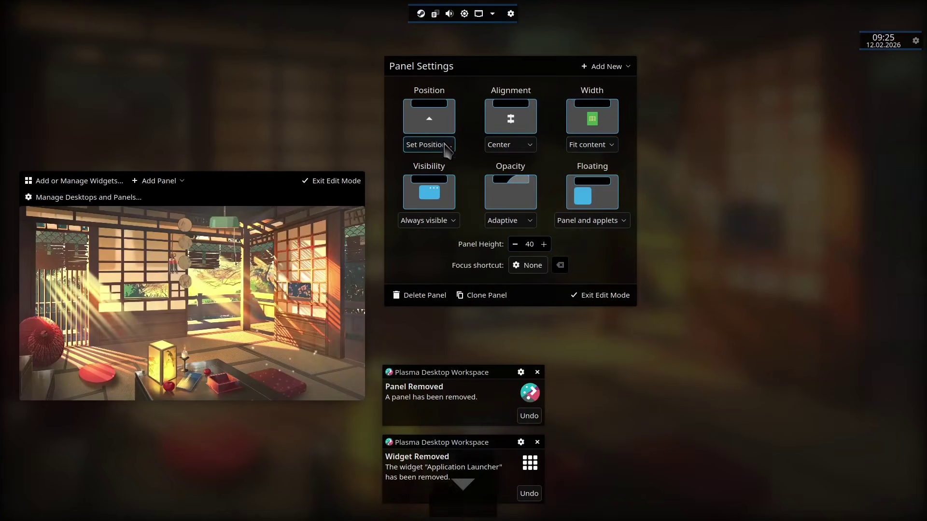
click(483, 477)
Step: Set the alignment of the Digital Clock panel to Center
click(916, 14)
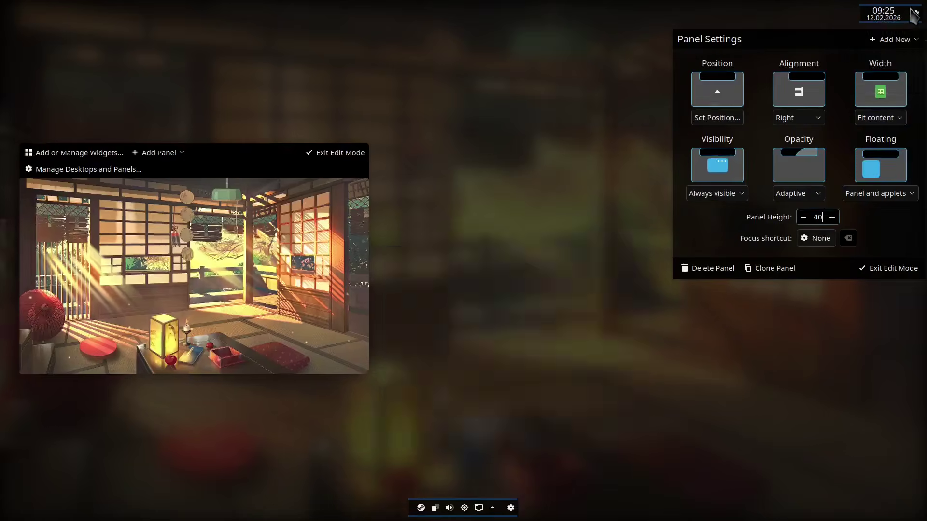
click(880, 118)
click(872, 149)
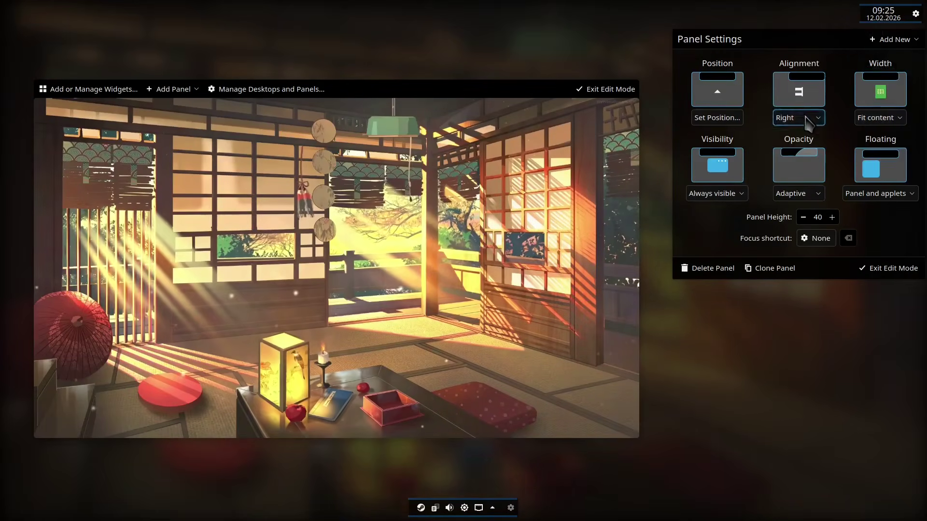
click(799, 117)
click(794, 151)
Step: Search the widgets for "icons", add the Icons-Only Task Manager to the bottom panel and remove its System Tray
click(456, 508)
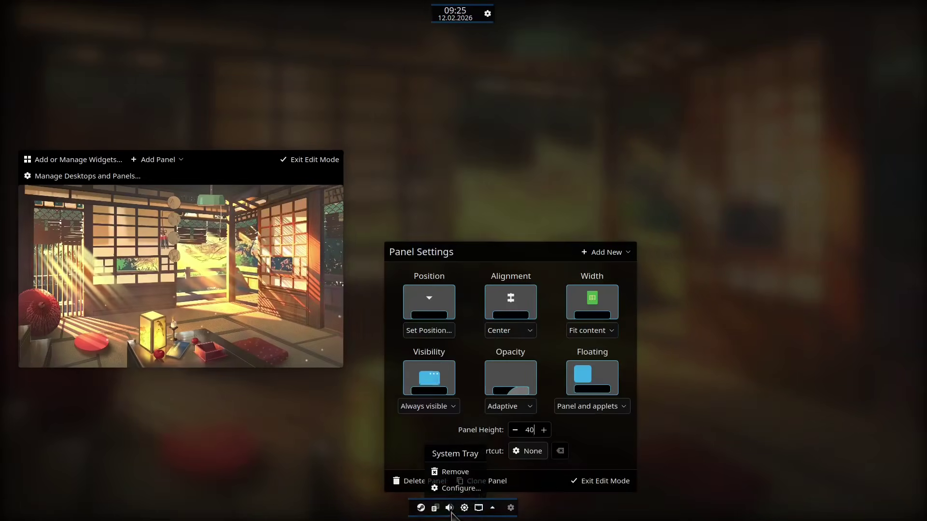
click(603, 252)
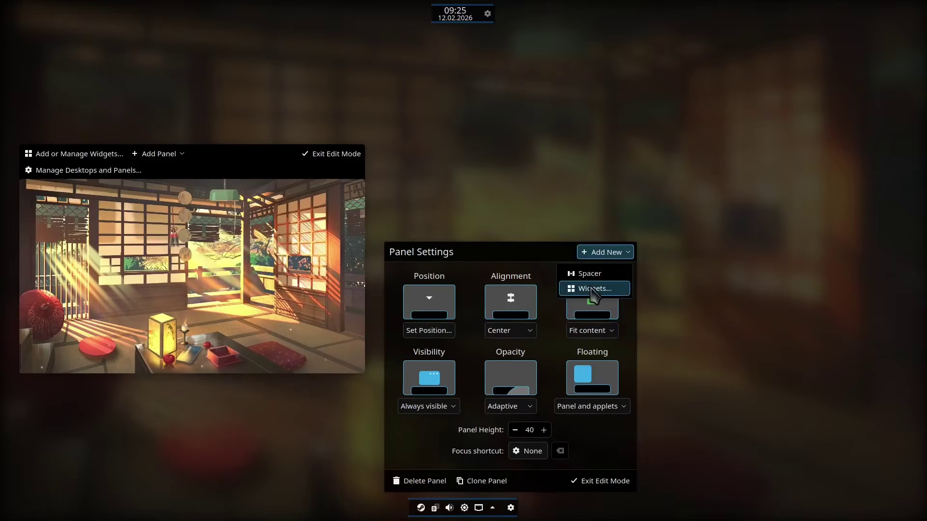
click(593, 287)
text(icons)
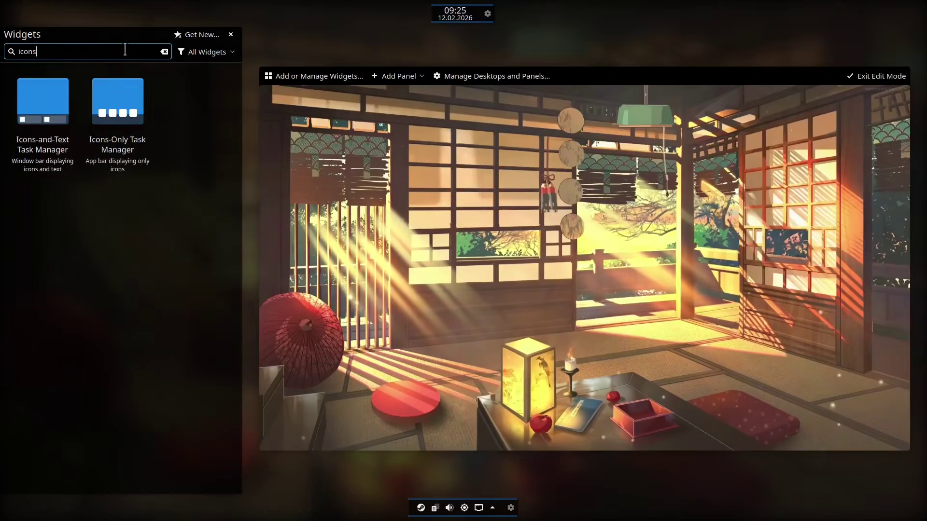
click(149, 170)
click(365, 509)
click(392, 471)
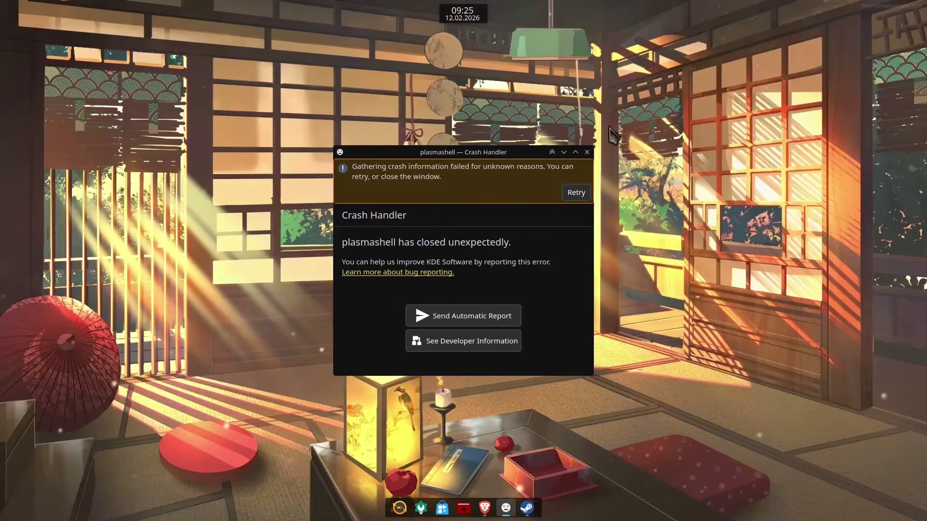
Step: Close the Crash Handler window and add the System Tray, found by searching for "system", to the top panel in edit mode
click(587, 152)
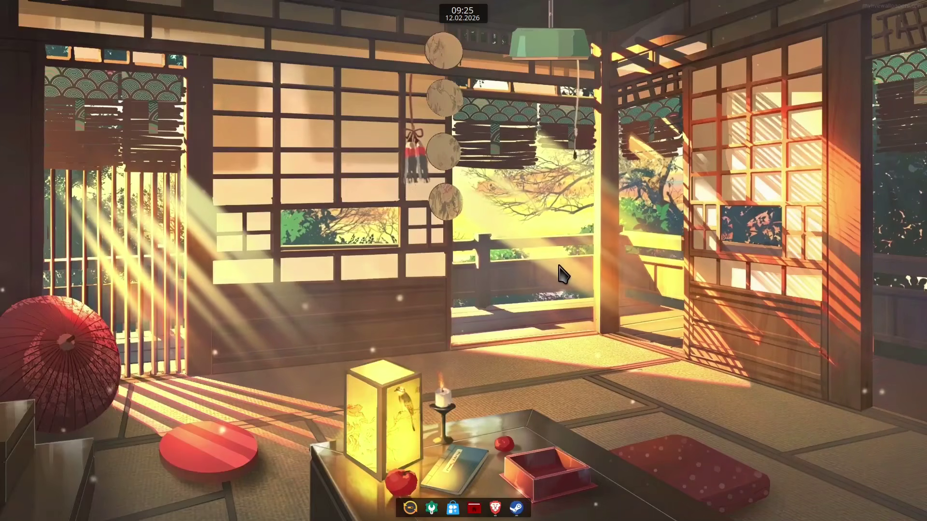
right_click(432, 233)
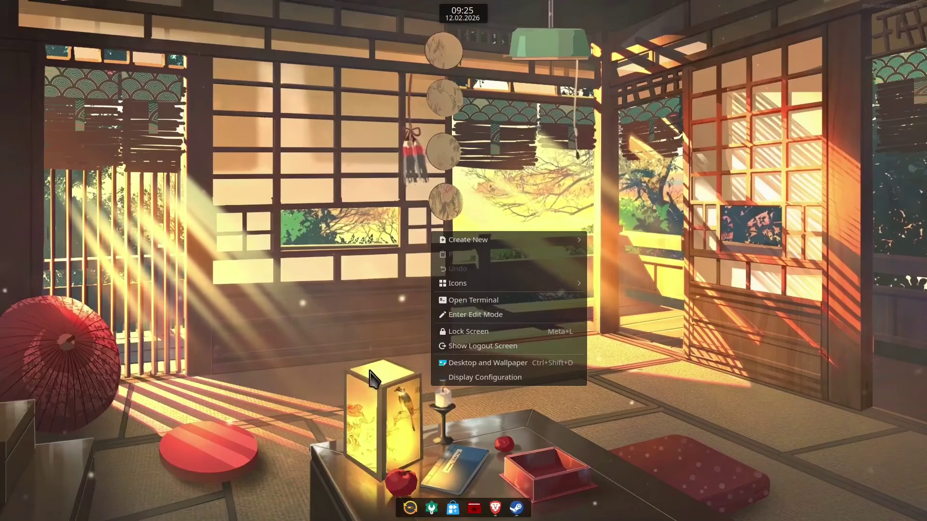
click(491, 316)
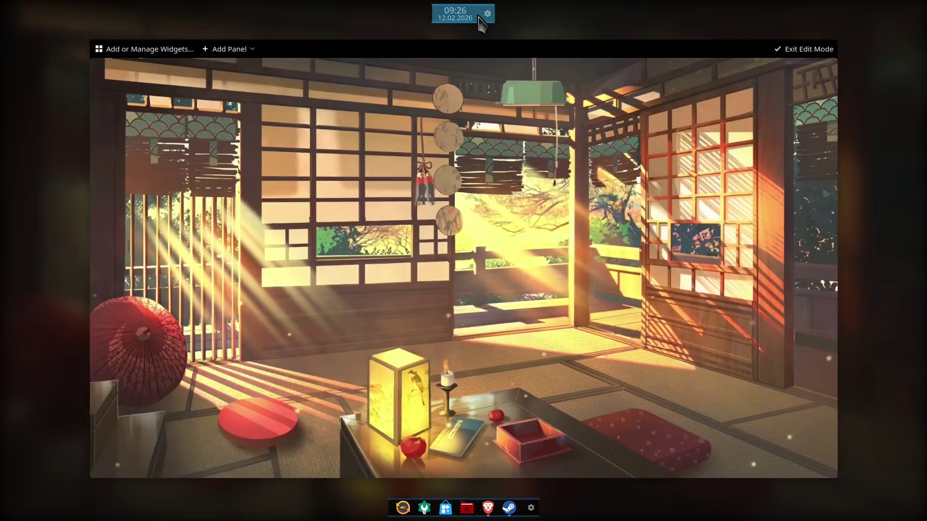
click(480, 18)
click(591, 40)
click(565, 76)
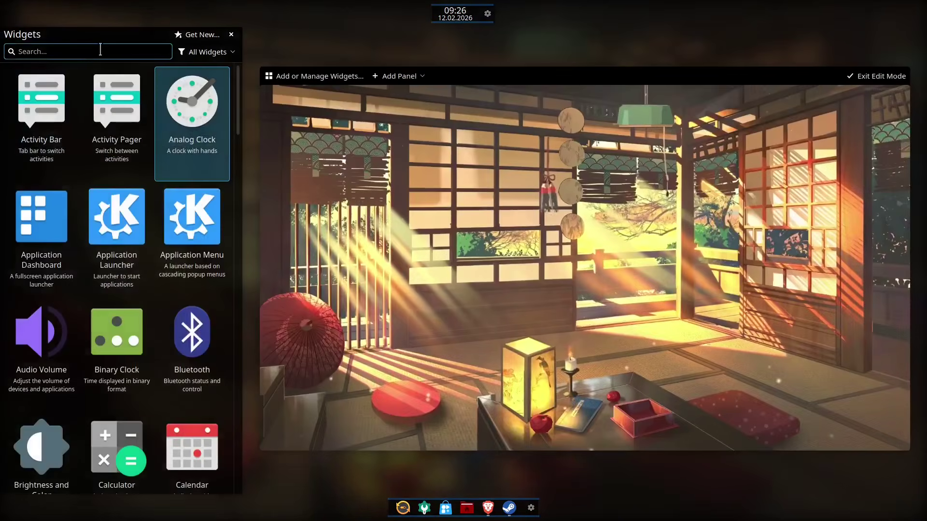
text(system)
double_click(64, 337)
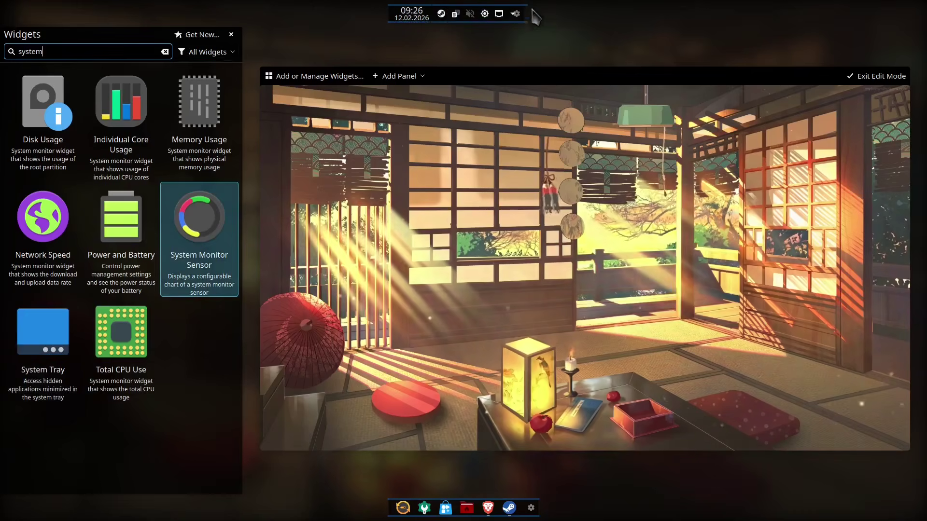
Step: Add two spacers to the top panel, placing the first between the Digital Clock and the System Tray
click(516, 14)
click(613, 40)
click(602, 61)
drag(379, 17, 429, 5)
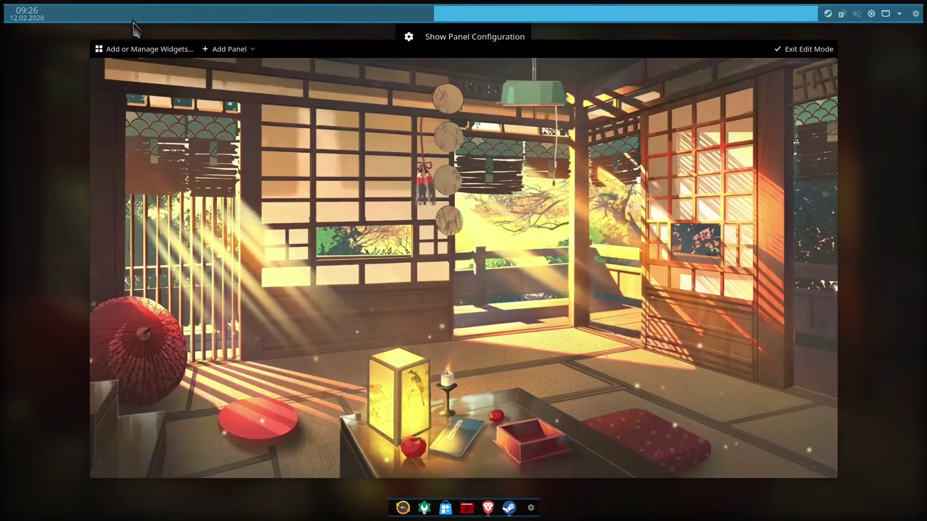
click(536, 22)
click(880, 61)
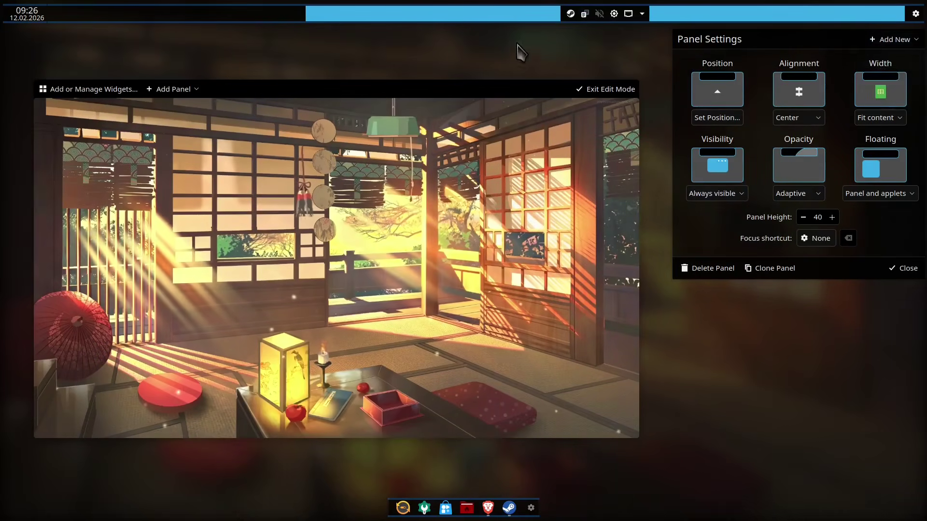
Step: Move a spacer to the start of the top panel, before the Digital Clock, and leave edit mode
drag(688, 16, 4, 13)
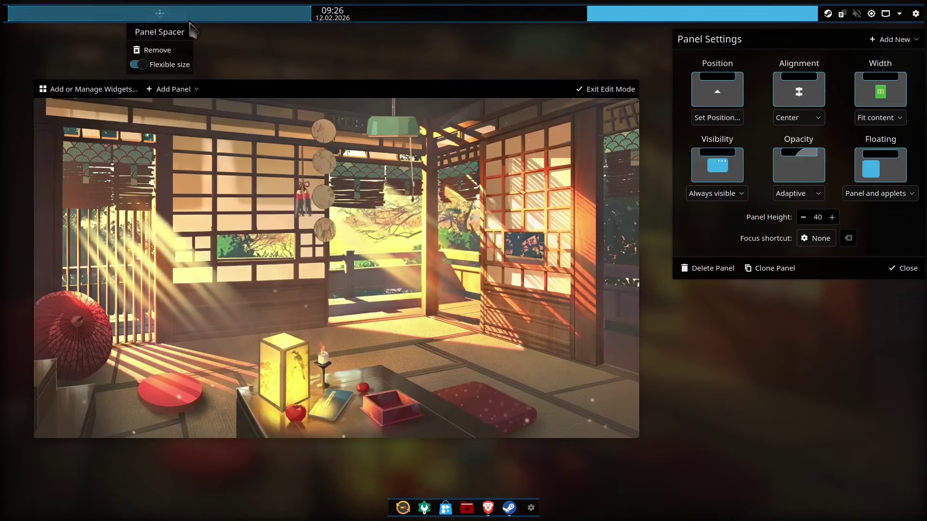
click(598, 93)
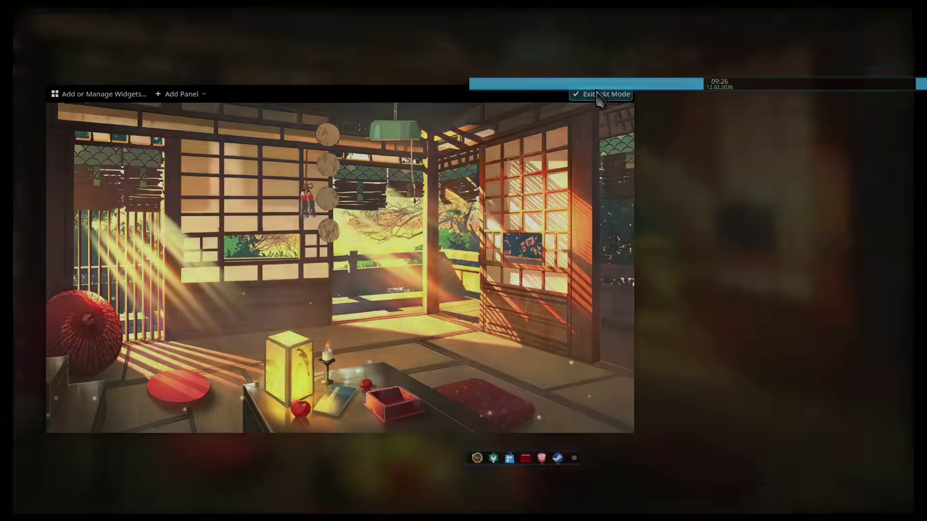
Step: Replace the top panel's spacer between the Digital Clock and the System Tray with a newly added one, and leave edit mode
right_click(623, 18)
click(645, 61)
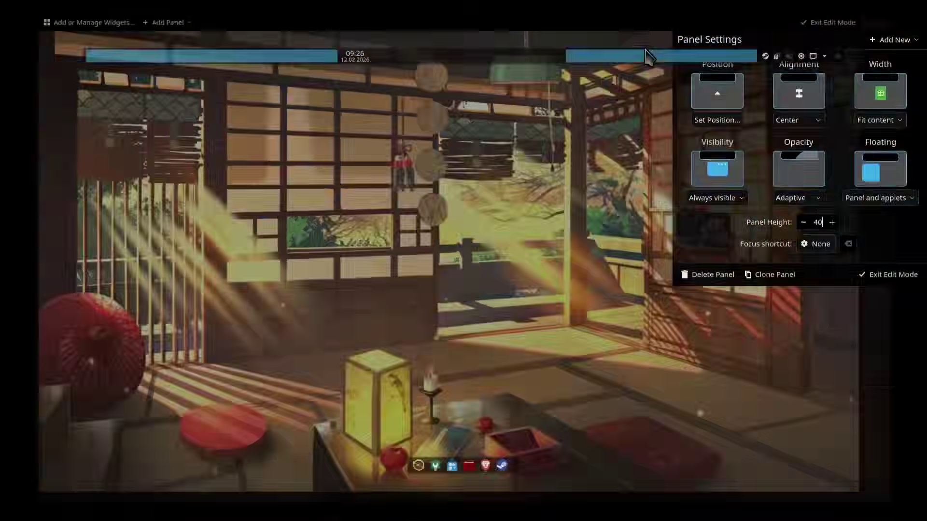
click(488, 50)
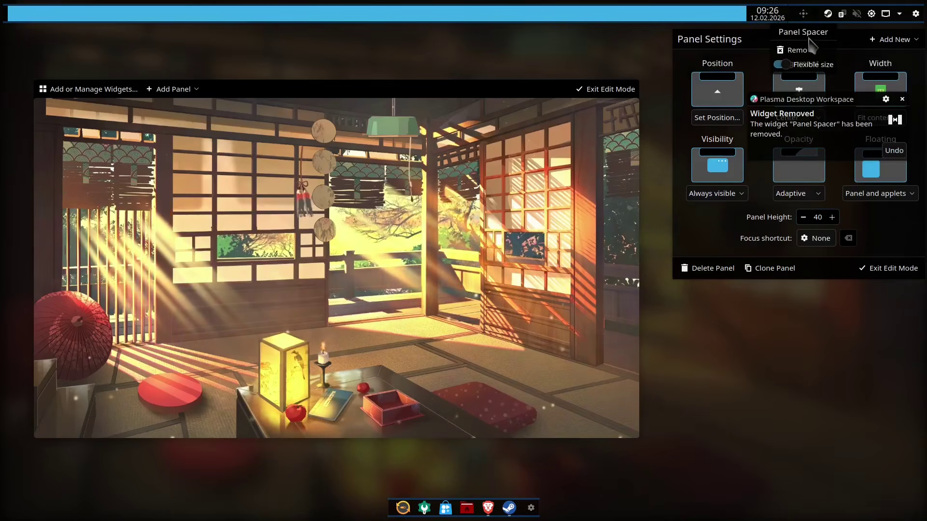
click(893, 40)
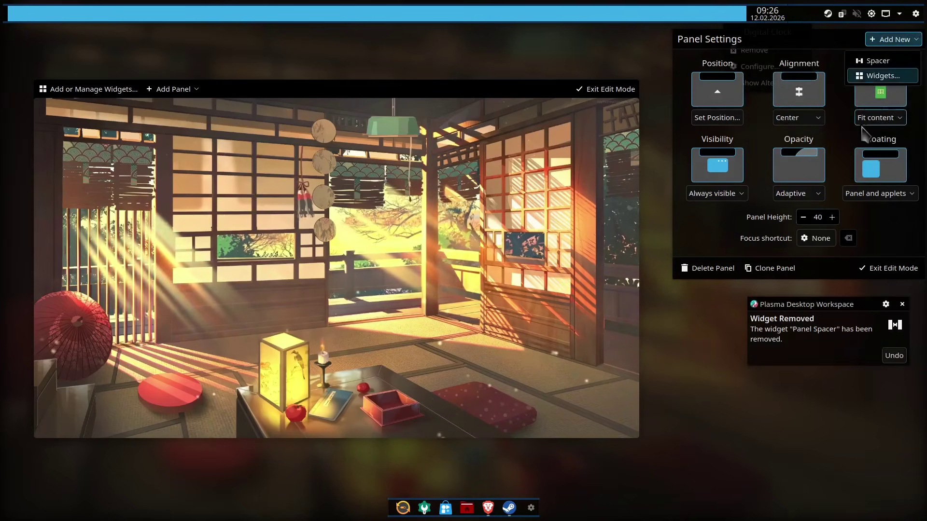
click(888, 61)
drag(571, 13, 773, 13)
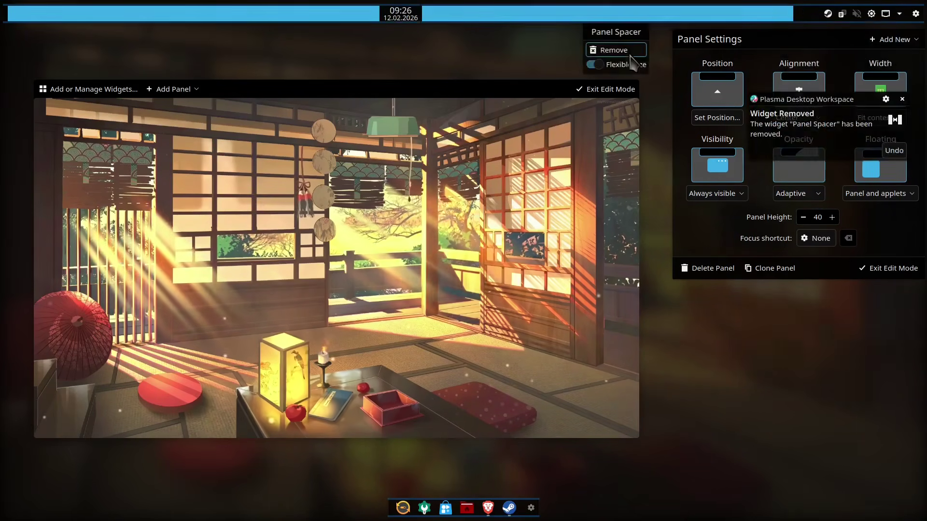
click(608, 89)
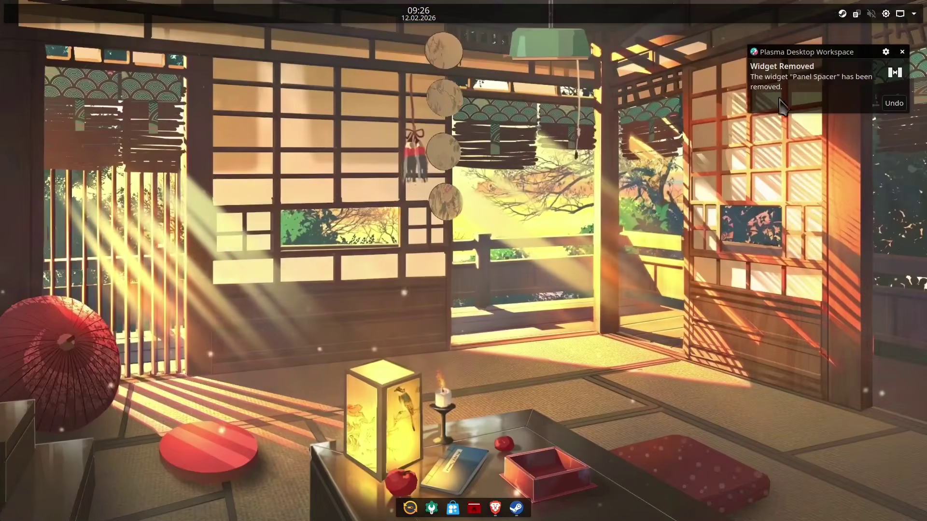
Step: Configure the Digital Clock to show the date Always beside time, the time zone Always, and the Custom date format dddd dd.MM.yyyy
right_click(475, 17)
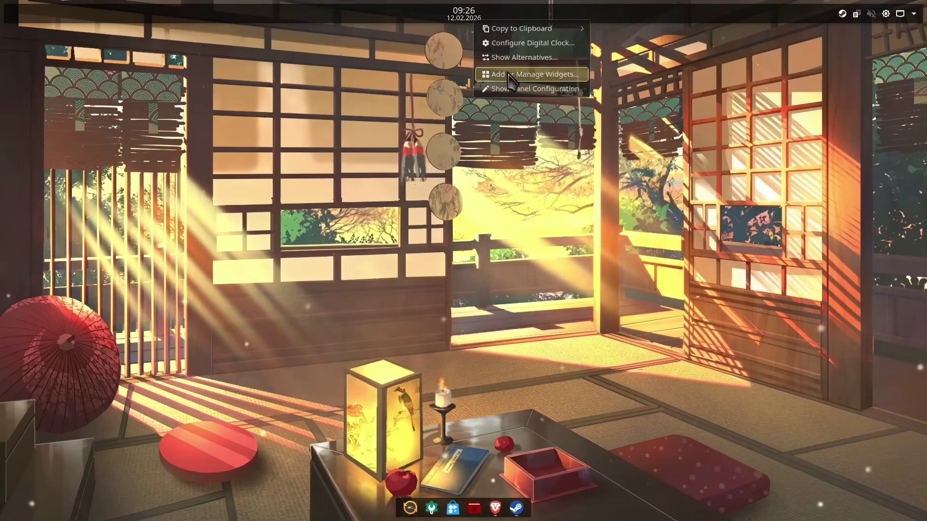
click(516, 42)
click(544, 106)
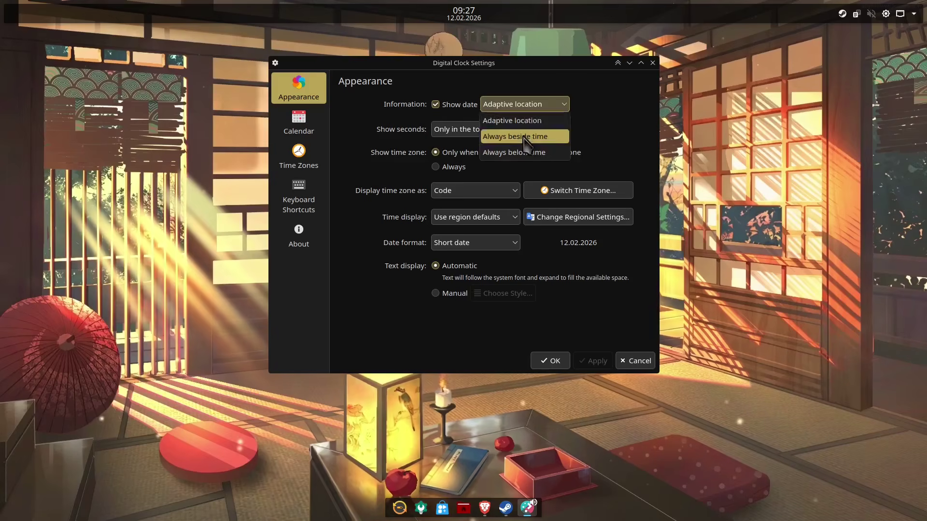
click(516, 135)
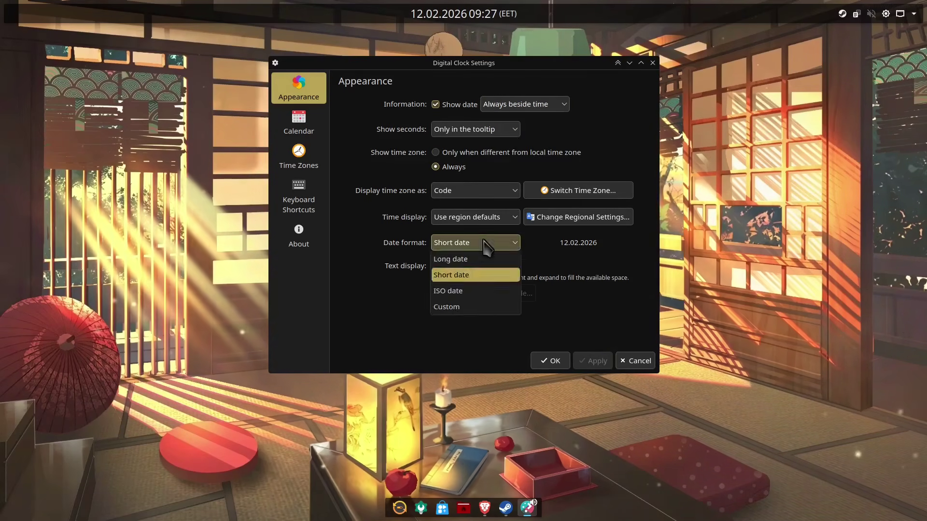
click(474, 307)
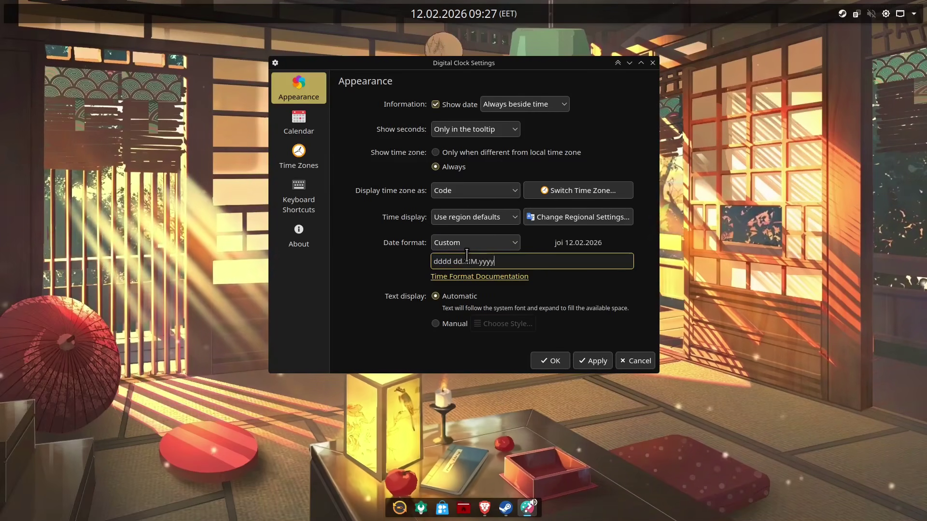
click(557, 361)
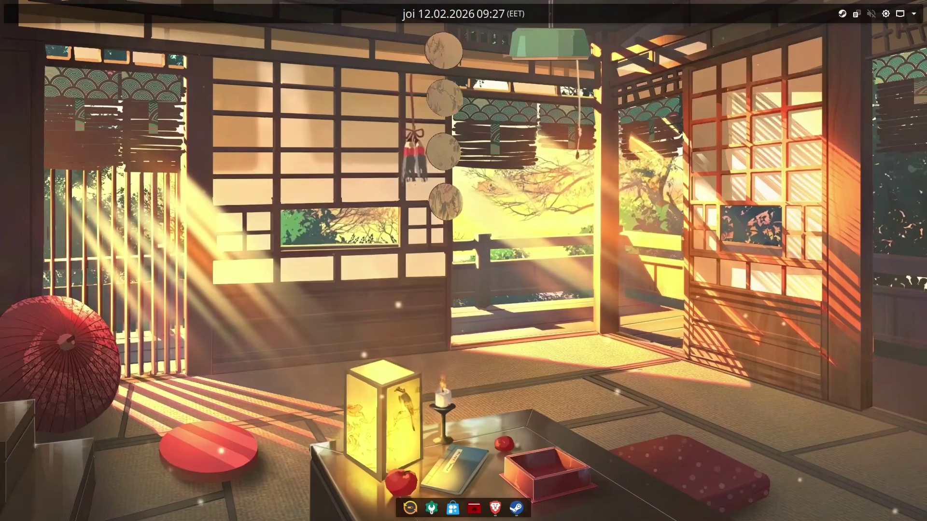
Step: Search the widgets for "appl" and add the Application Launcher to the start of the bottom panel in edit mode
right_click(452, 508)
right_click(417, 423)
click(462, 351)
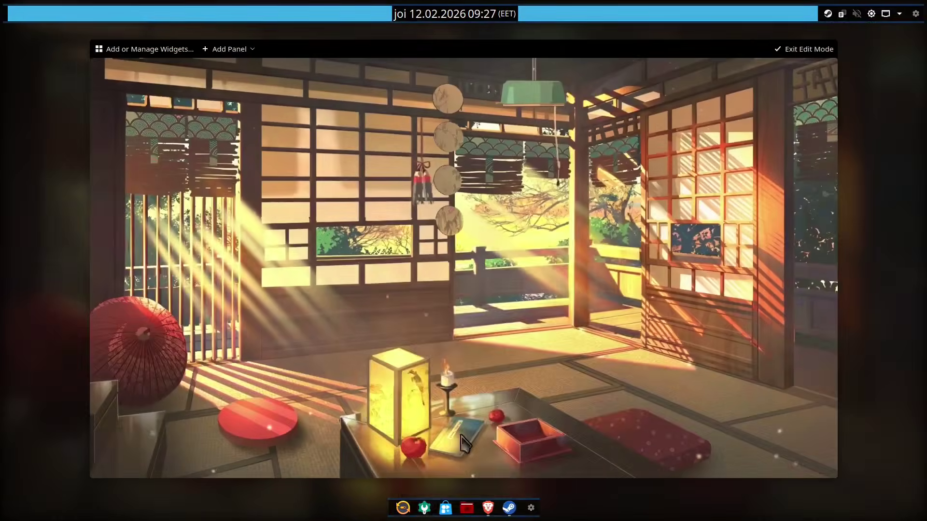
click(442, 514)
click(615, 289)
text(appl)
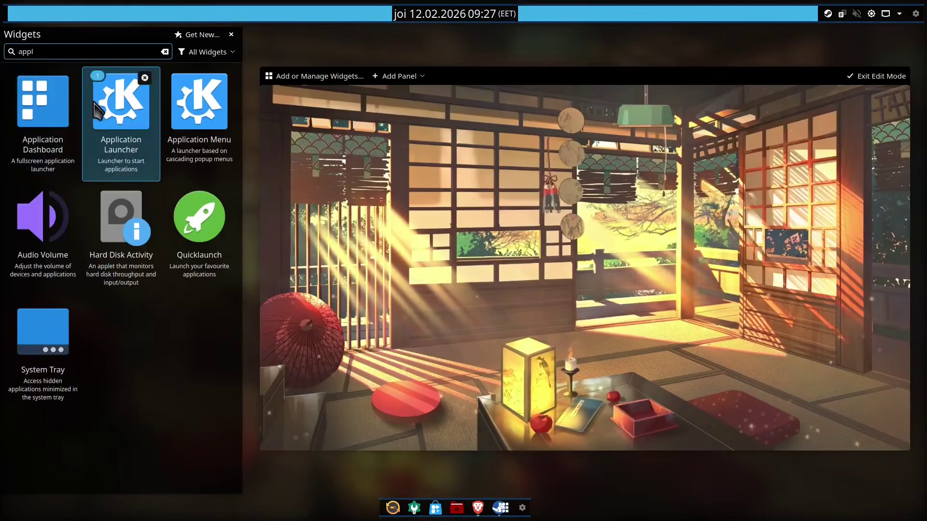
drag(95, 104, 520, 508)
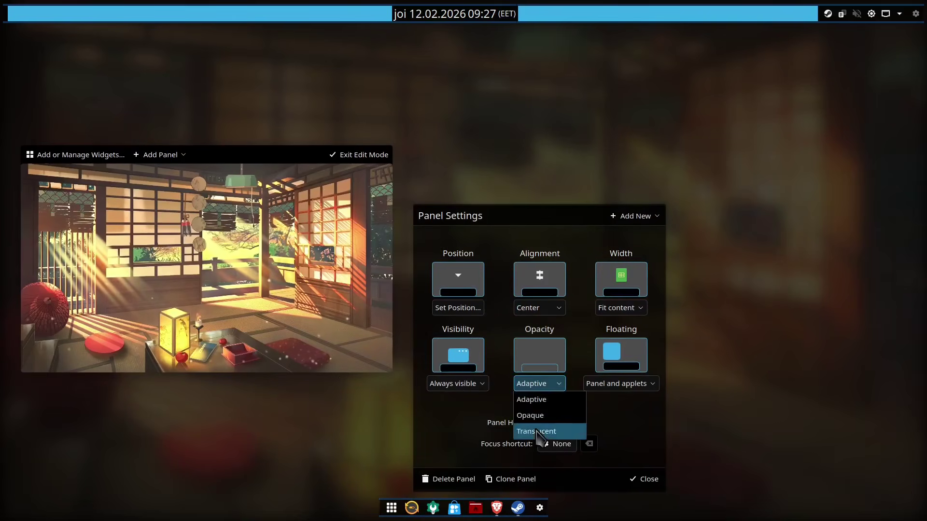
Step: Set the bottom panel's opacity to Translucent, reduce its height and leave edit mode
click(539, 433)
click(544, 423)
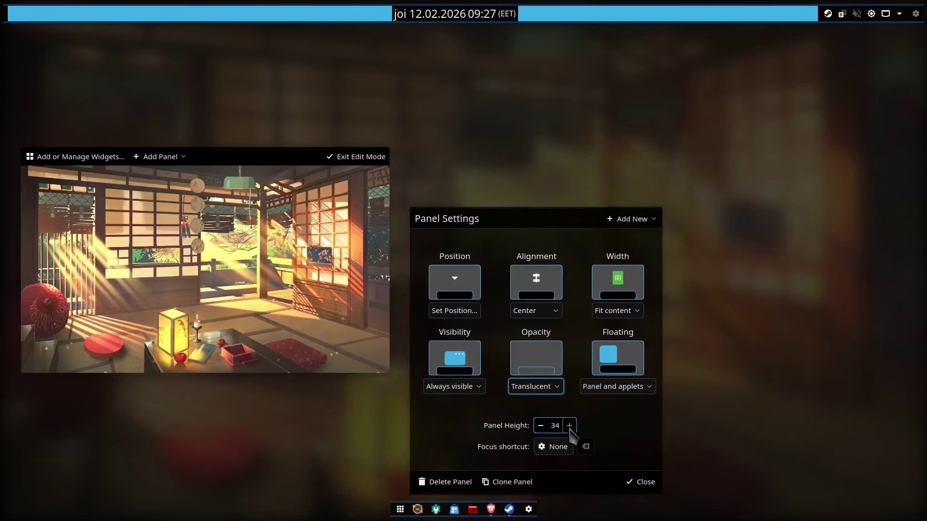
click(644, 479)
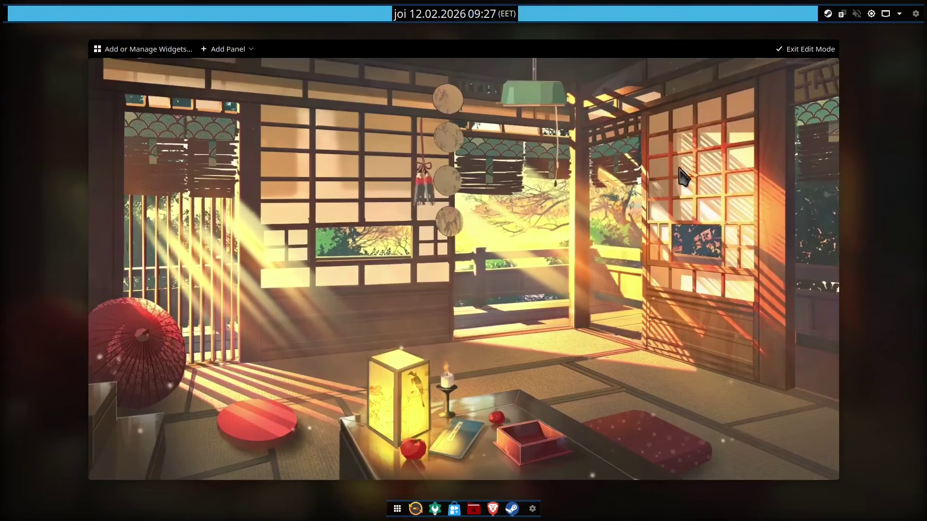
click(806, 48)
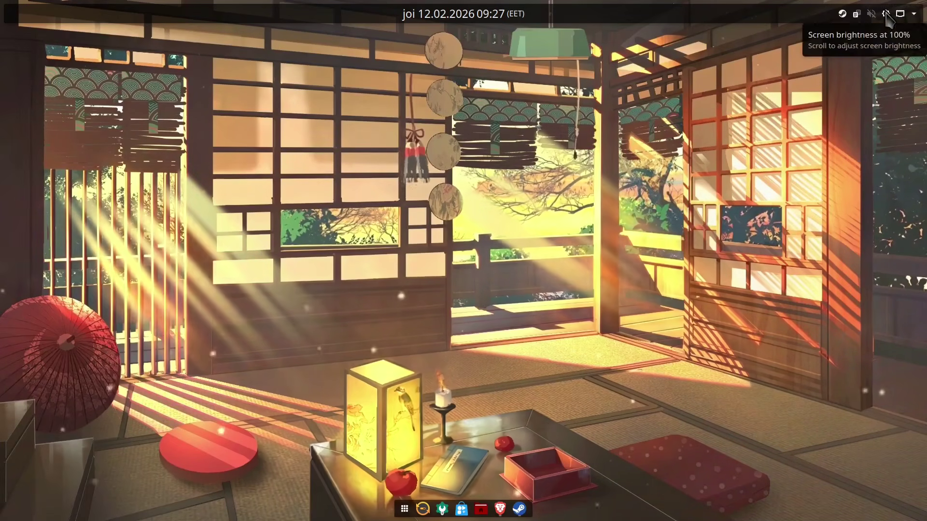
Step: Open the System Tray settings and look through its Entries list
click(914, 13)
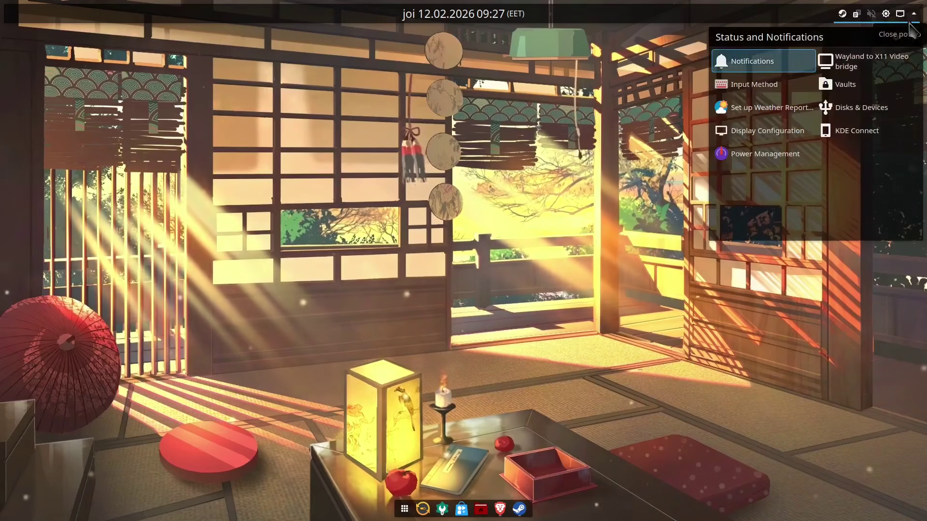
click(896, 38)
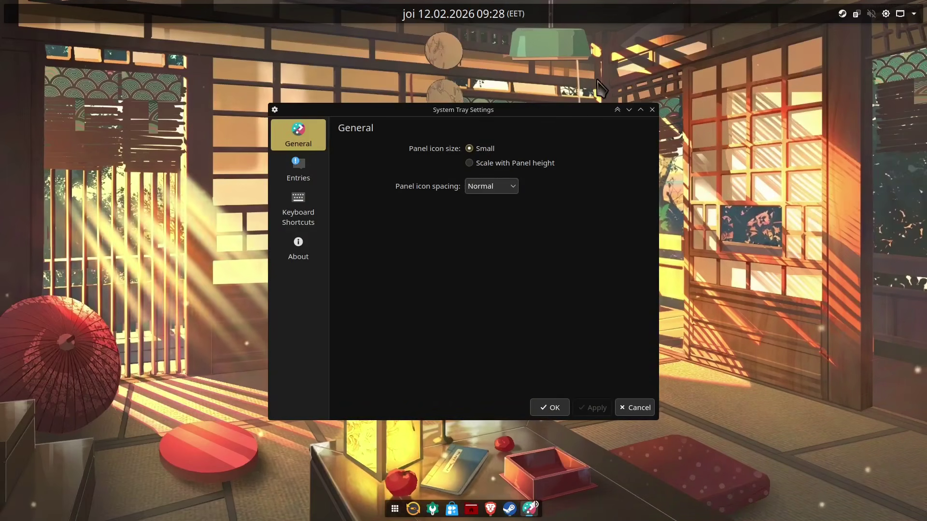
click(304, 168)
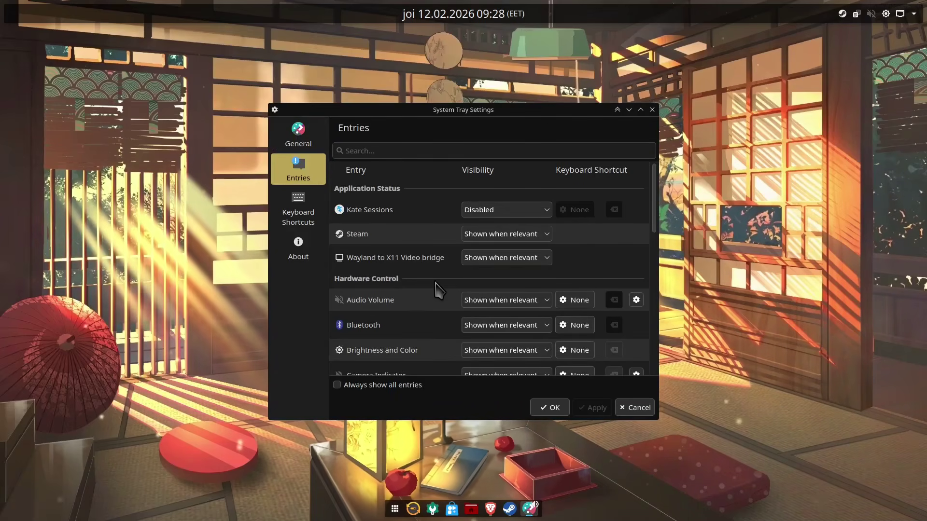
scroll(435, 282, down, 5)
scroll(435, 282, up, 5)
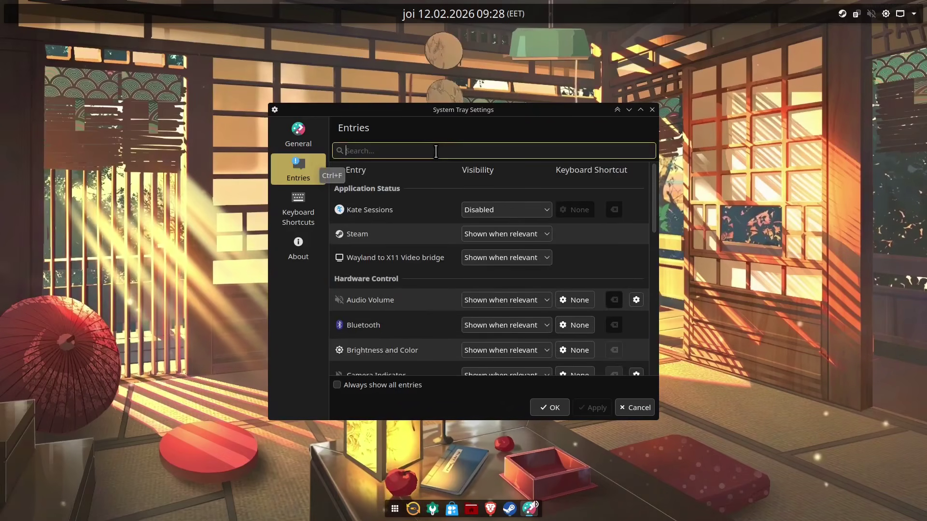
text(sta)
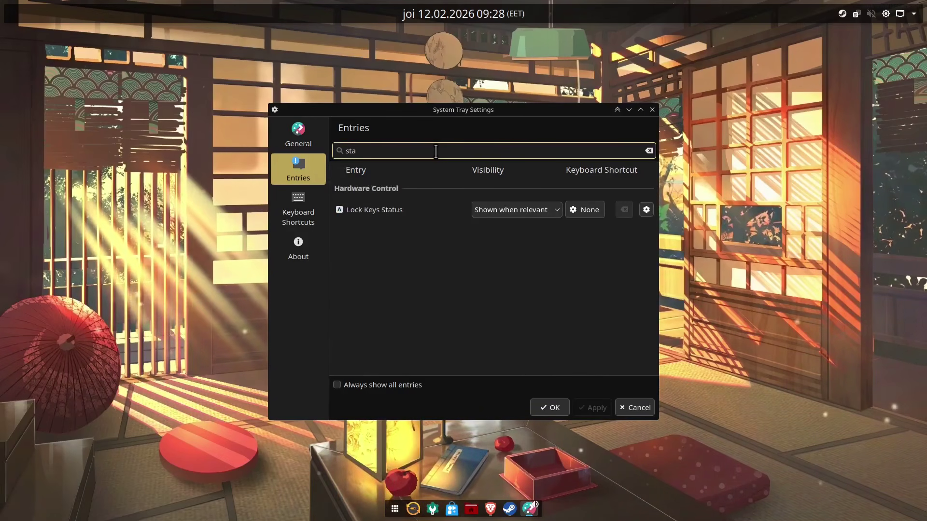
key(BackSpace)
key(BackSpace)
key(BackSpace)
Step: Find the Notifications entry by searching for "not", set its visibility to Disabled and apply the change
text(not)
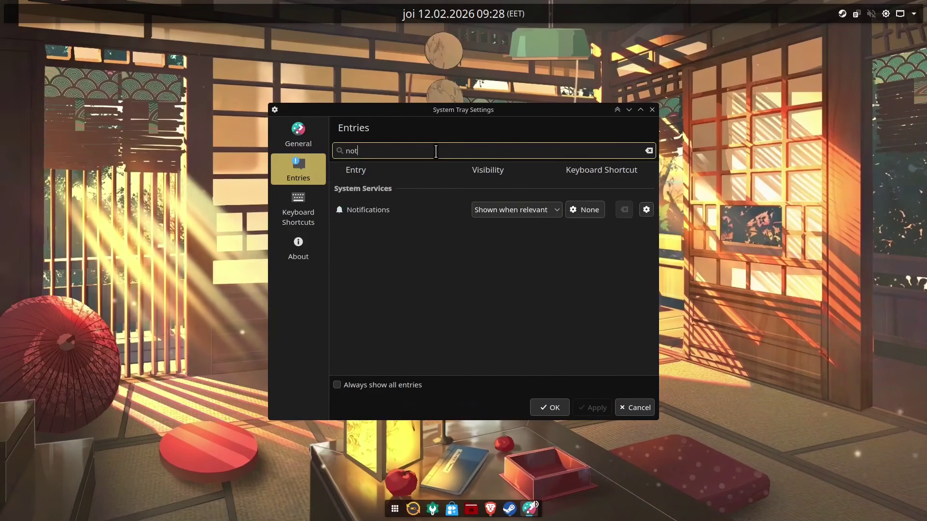
click(538, 224)
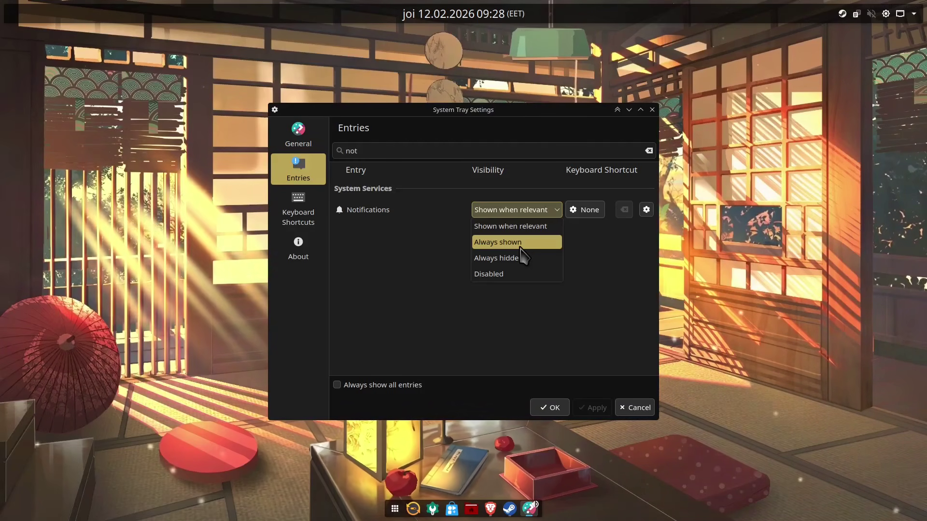
click(513, 278)
click(594, 409)
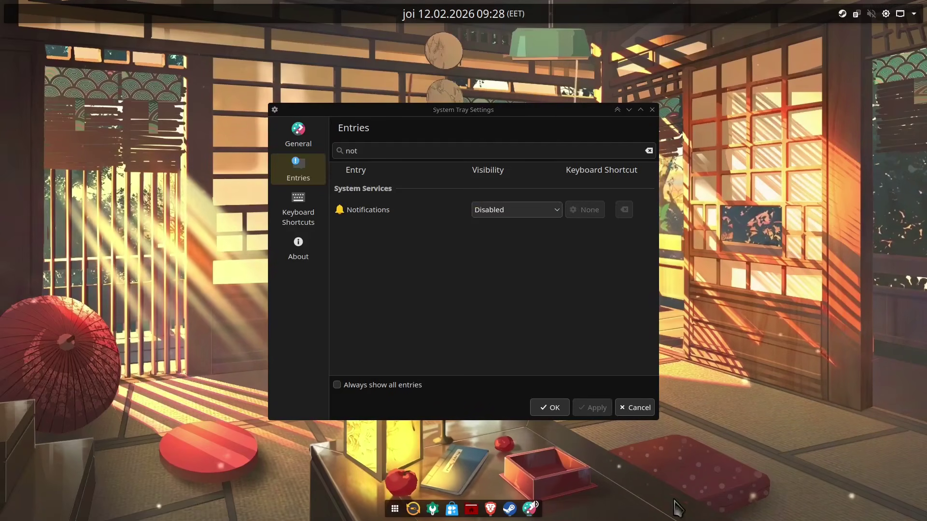
Step: In System Settings, search "notific", set notification popups to the custom top-right position, apply, and close both this and the System Tray settings
click(439, 508)
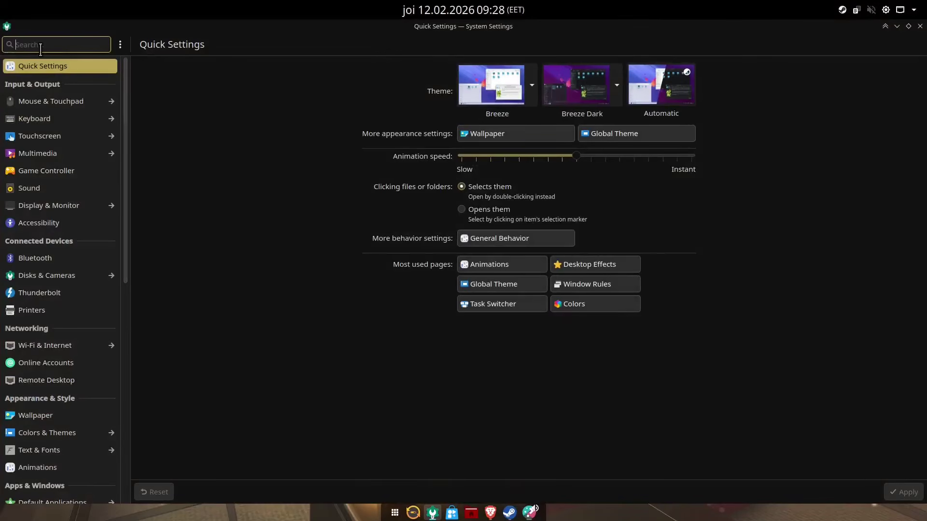
text(notific)
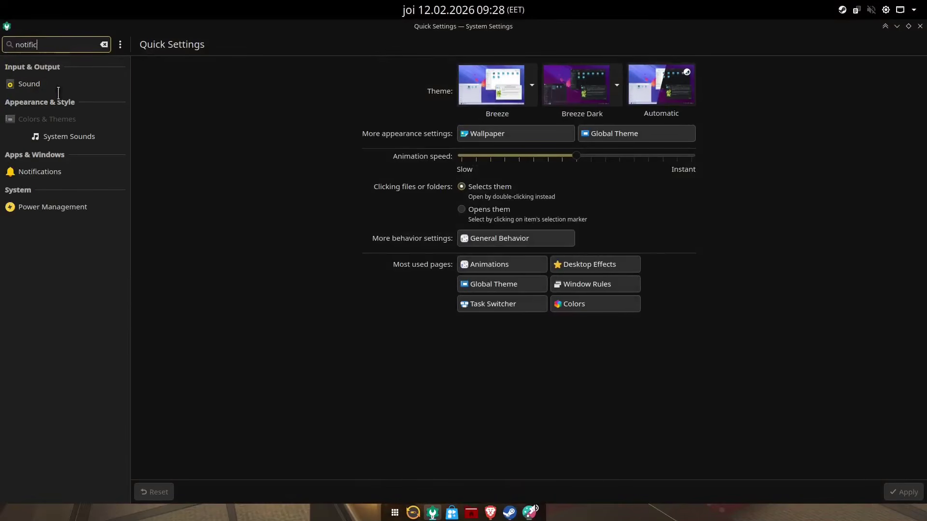
click(54, 175)
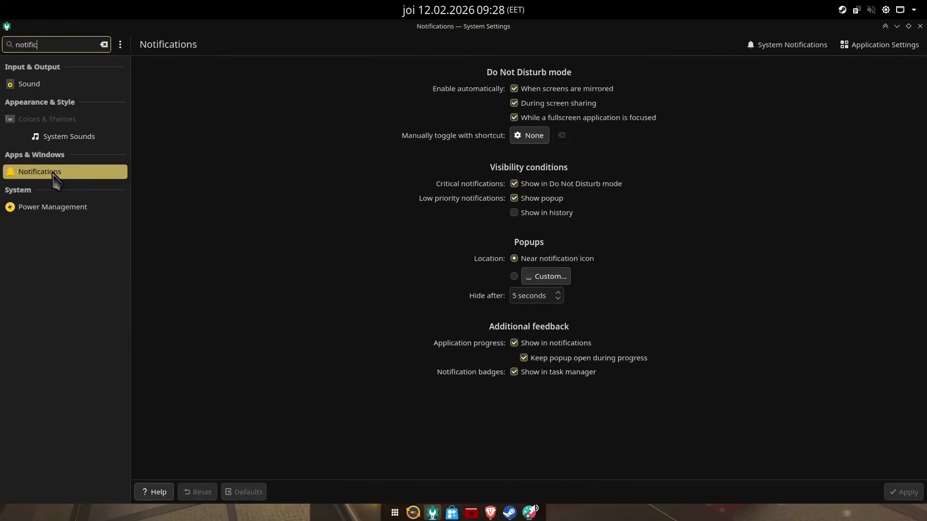
click(521, 277)
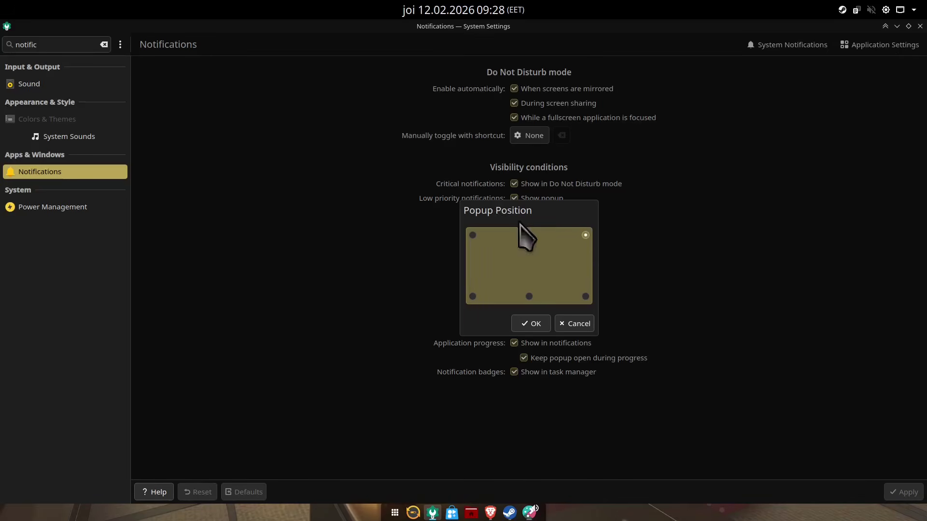
click(545, 325)
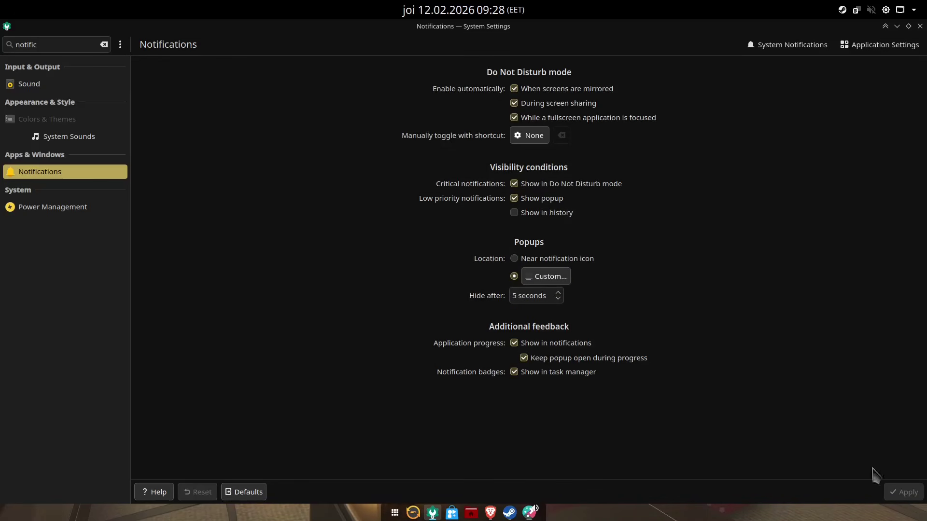
click(920, 26)
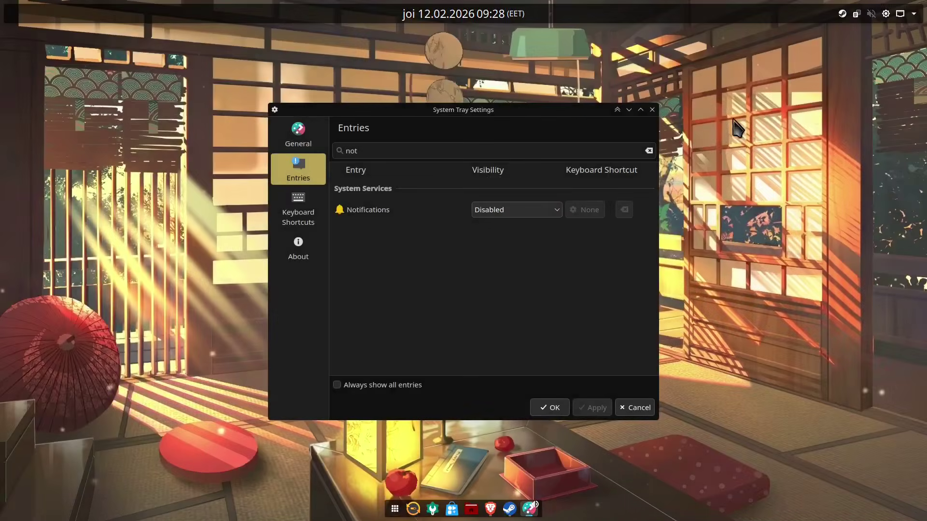
click(652, 110)
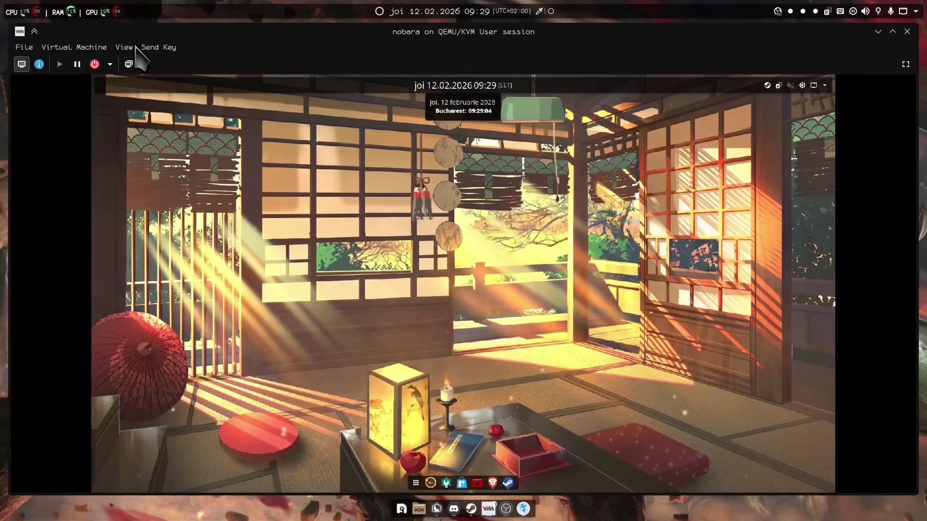
Step: Add a System Monitor Sensor widget to the top panel and move it to the panel's far-left end
click(906, 64)
right_click(337, 14)
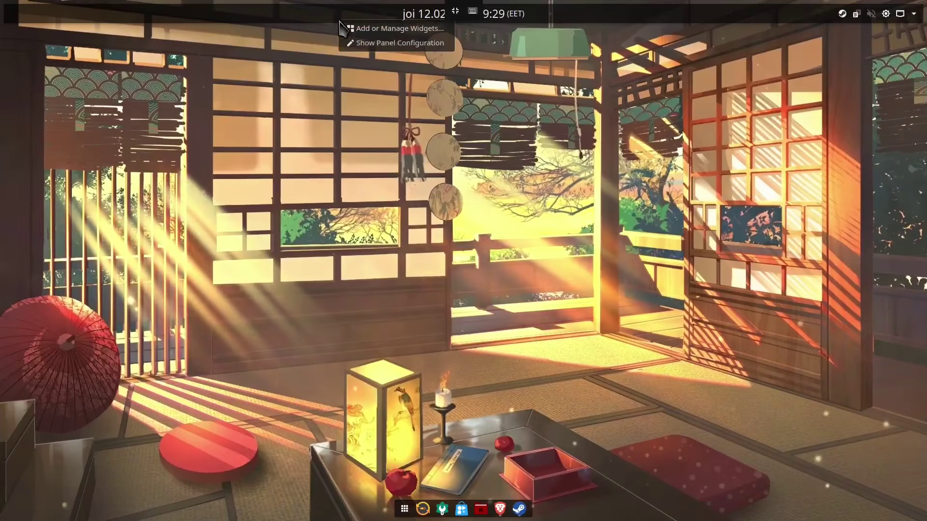
click(355, 41)
click(893, 39)
click(886, 77)
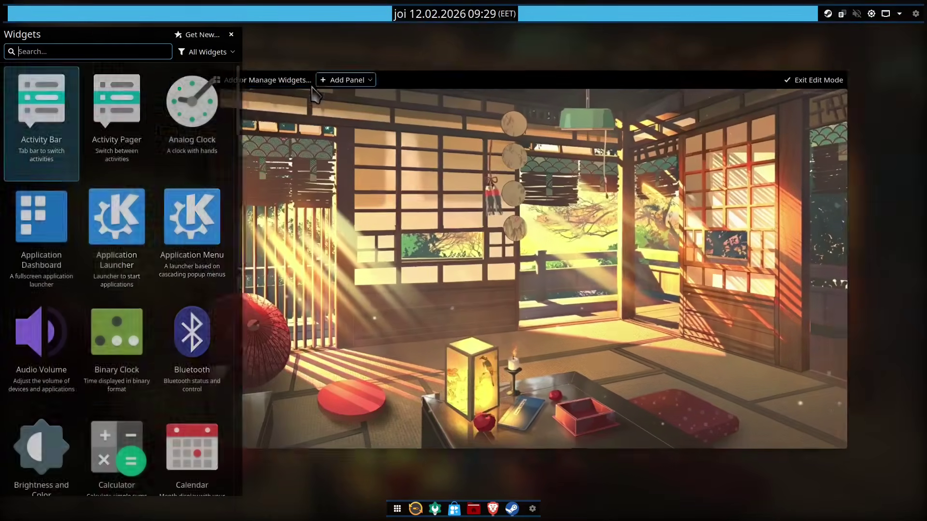
text(sy)
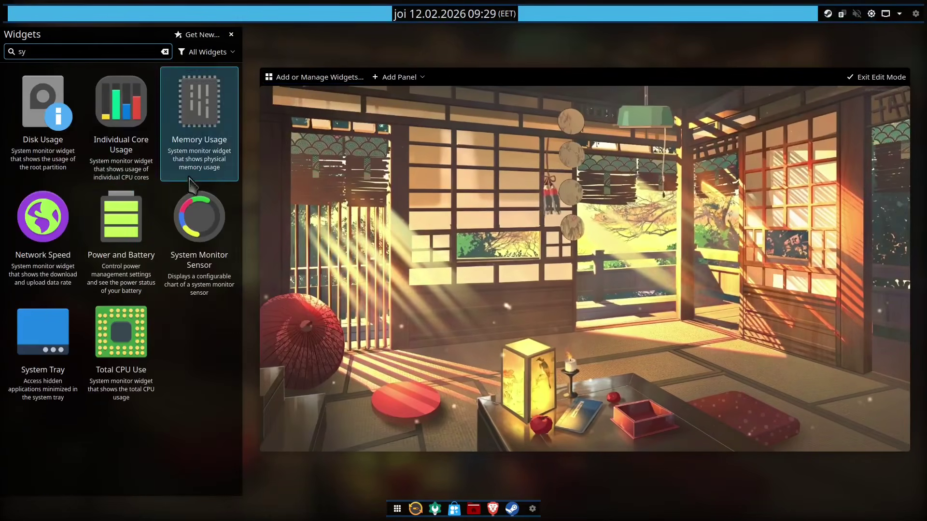
double_click(199, 218)
click(915, 13)
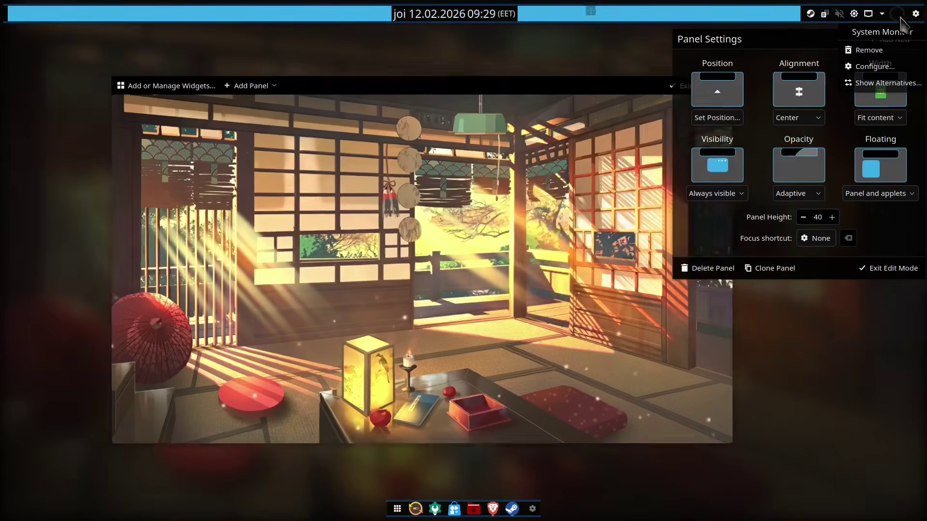
drag(899, 17, 41, 8)
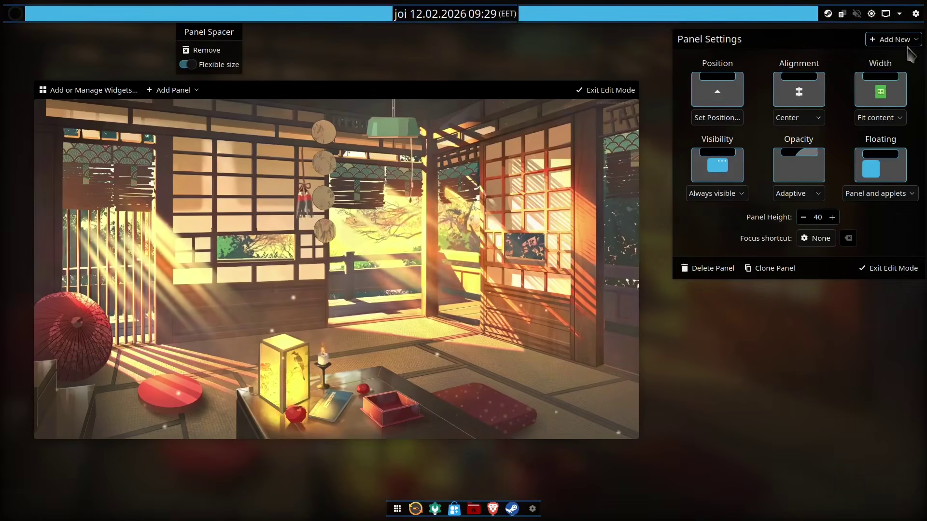
Step: Add a second System Monitor Sensor to the top panel, place it directly after the first one and leave edit mode
click(893, 39)
click(886, 76)
click(75, 49)
text(syste)
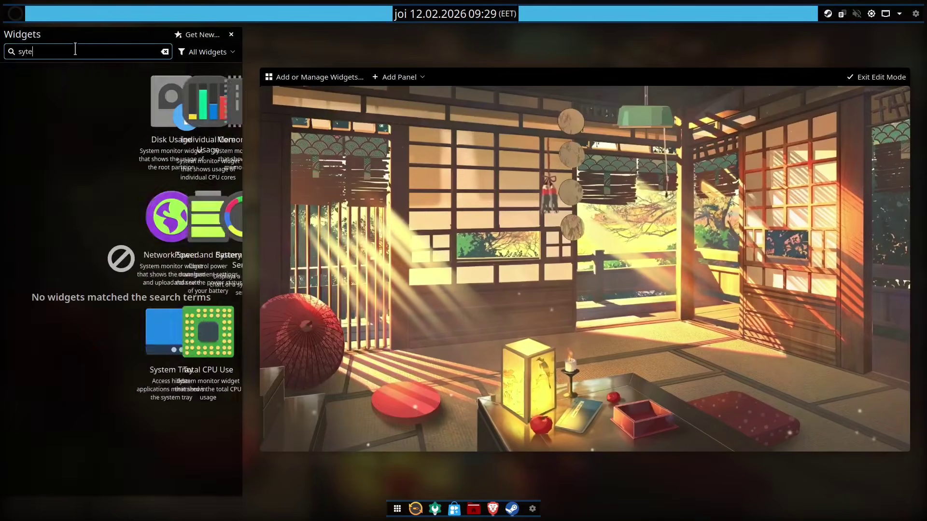
double_click(202, 251)
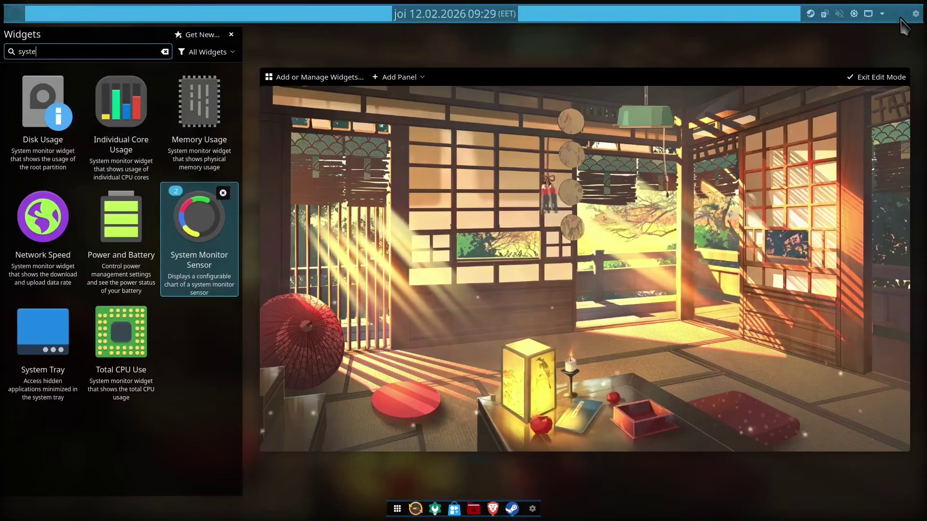
click(915, 14)
drag(900, 18, 62, 17)
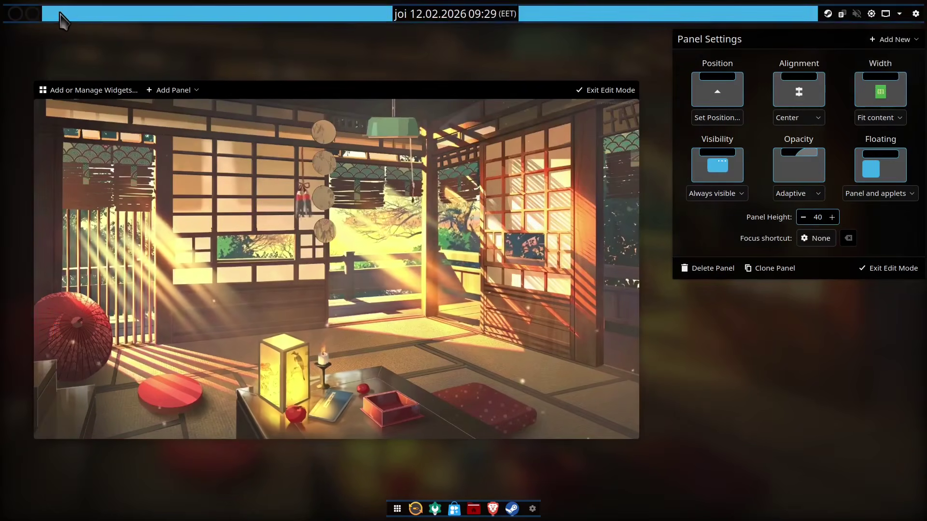
mouse_move(193, 10)
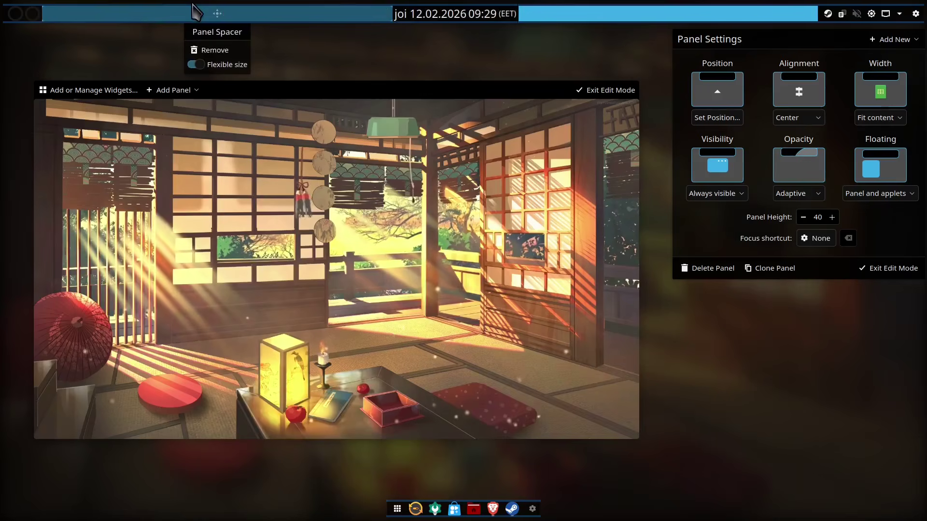
click(612, 91)
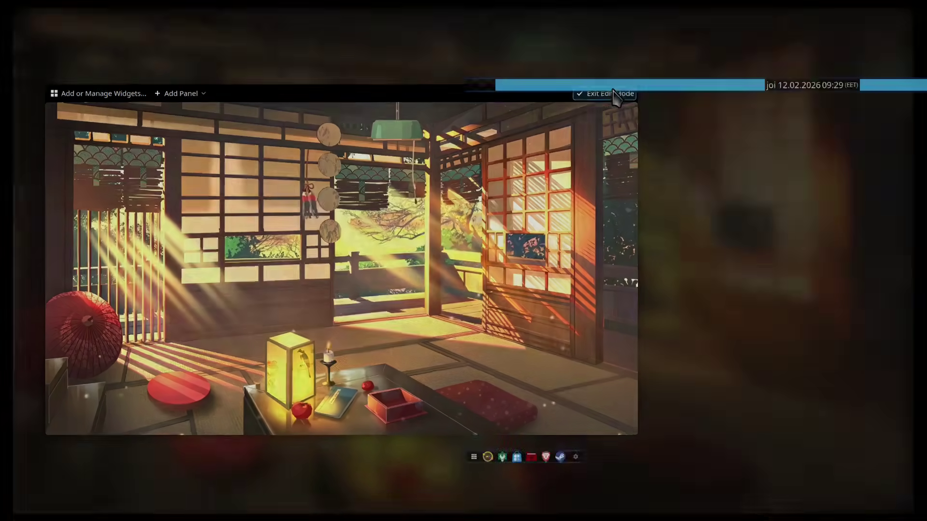
Step: In the first System Monitor Sensor's settings, choose Total Usage of all CPUs as the total sensor
right_click(18, 15)
click(72, 42)
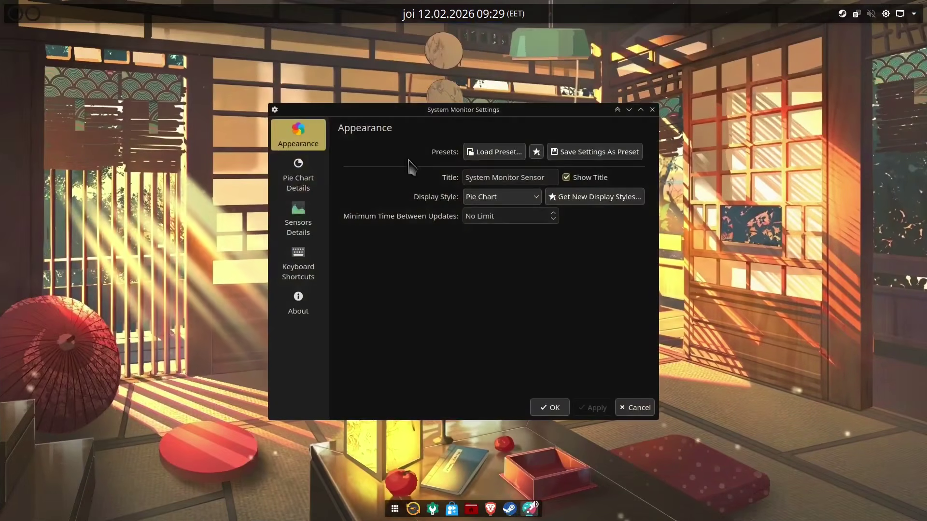
click(298, 218)
click(377, 163)
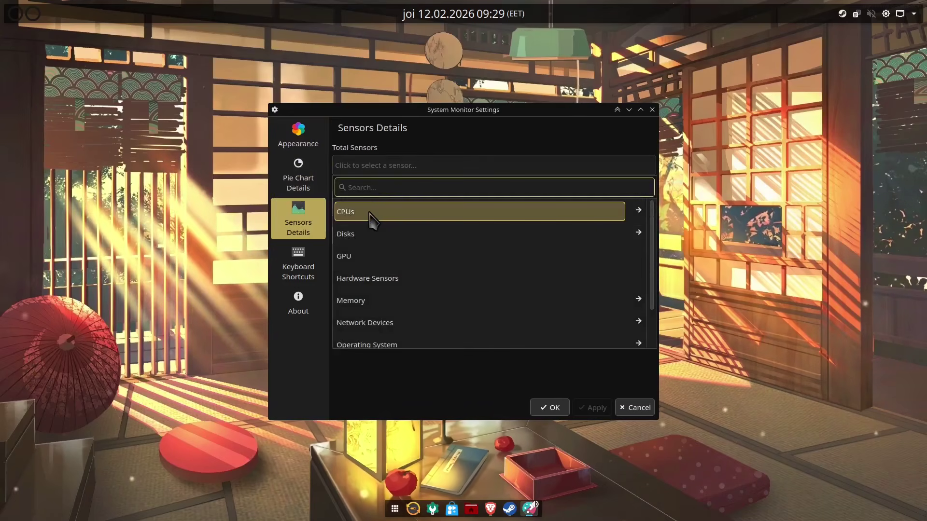
click(371, 213)
click(380, 229)
scroll(446, 285, down, 5)
click(447, 295)
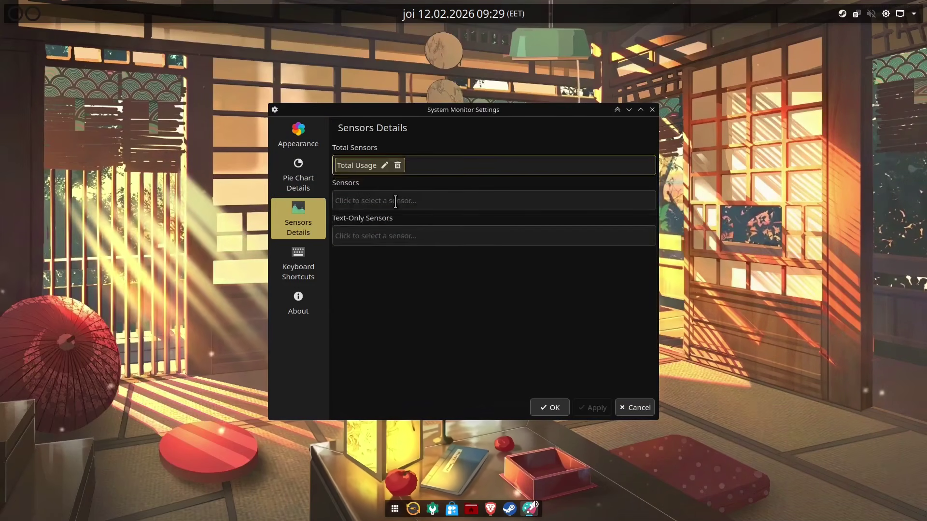
Step: Add Total Usage (%) of all CPUs to the first widget's Sensors and accept the settings
click(393, 201)
click(367, 263)
scroll(435, 319, down, 8)
click(435, 327)
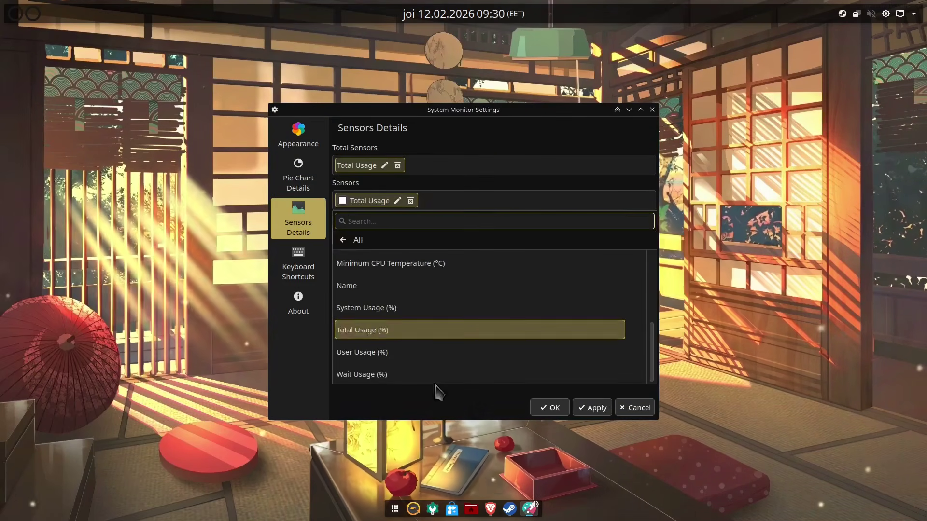
click(549, 407)
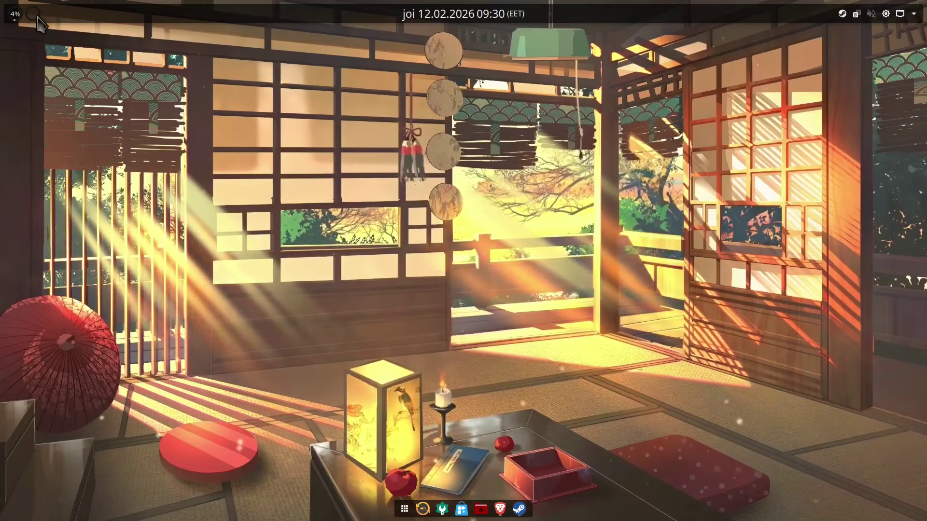
Step: In the second System Monitor Sensor's settings, choose Maximum CPU Temperature of all CPUs as the total sensor
right_click(36, 20)
click(96, 43)
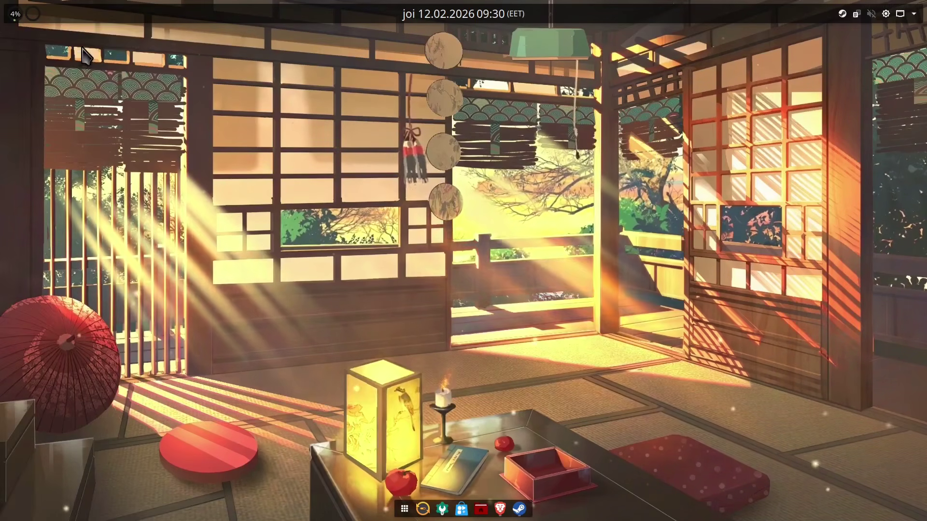
click(306, 223)
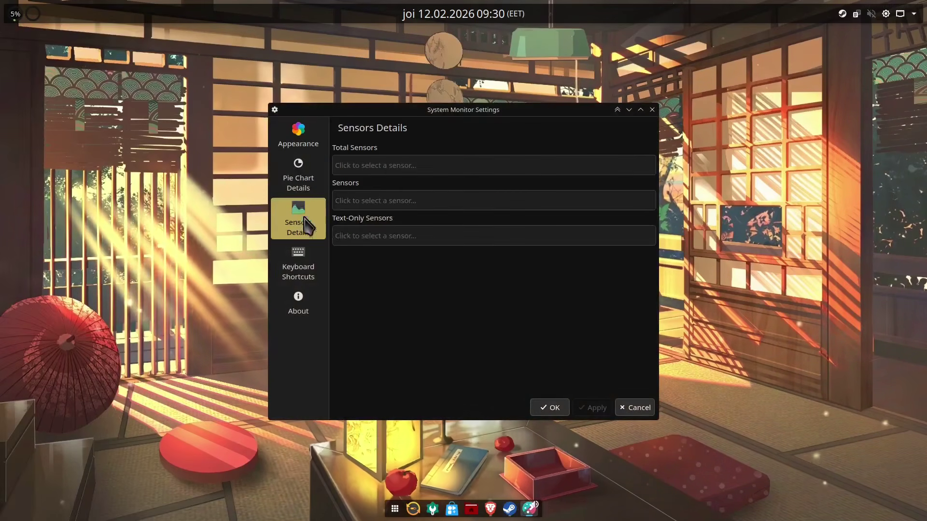
click(345, 161)
click(357, 203)
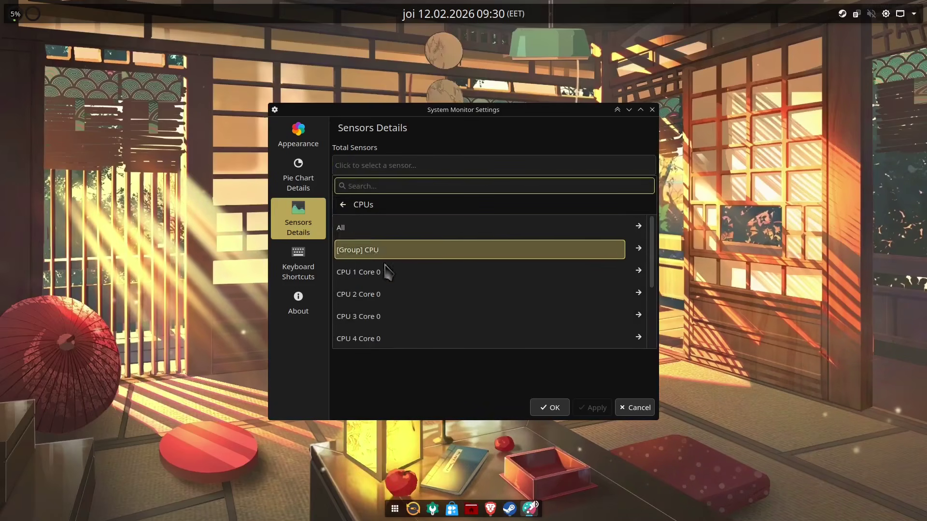
click(367, 228)
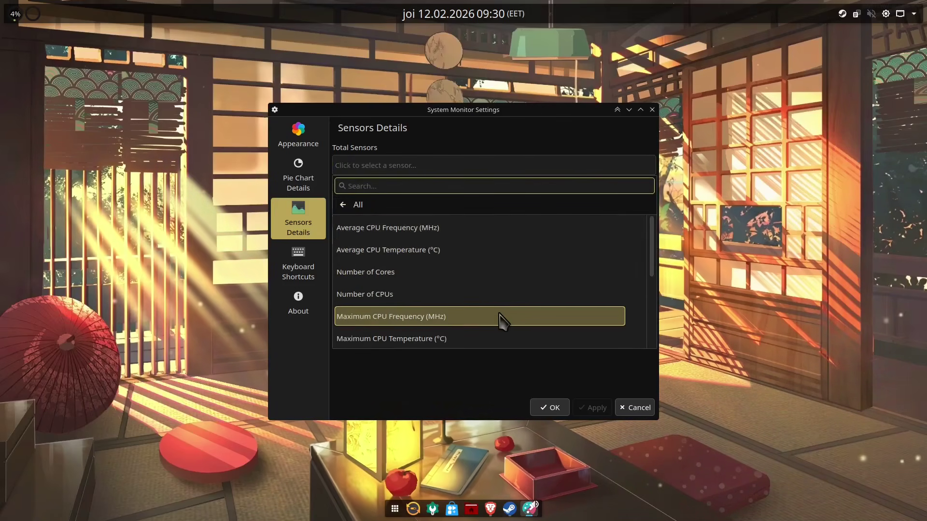
scroll(434, 296, down, 2)
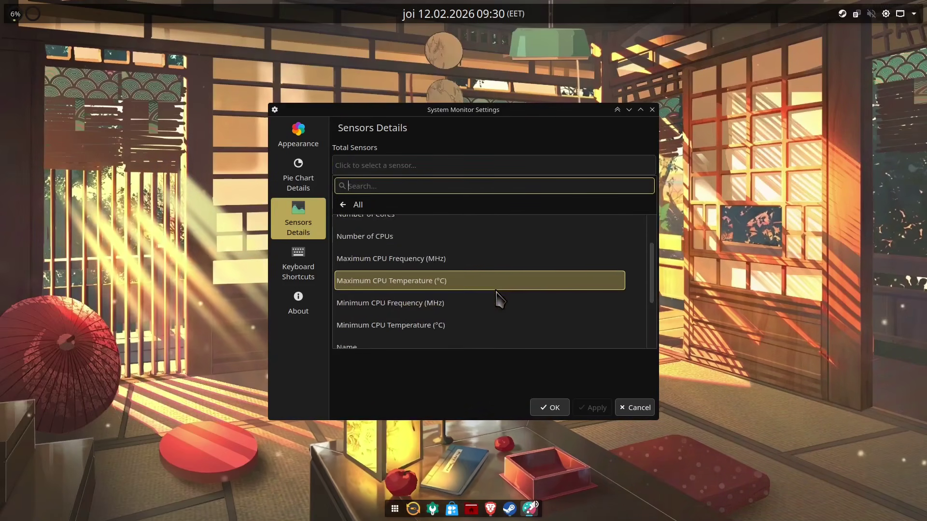
click(446, 286)
Step: Add Maximum CPU Temperature of all CPUs to the second widget's Sensors
click(413, 202)
click(394, 267)
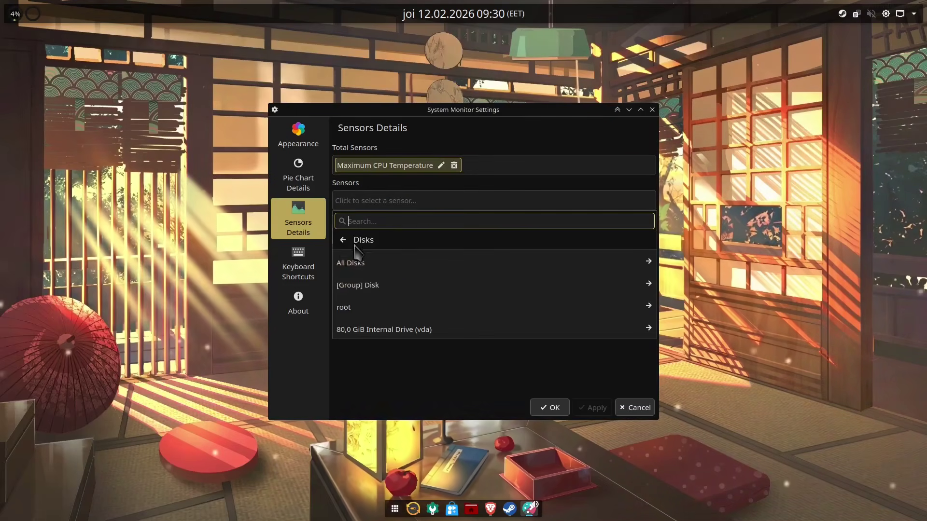
click(343, 240)
click(367, 252)
scroll(420, 314, down, 4)
scroll(419, 311, up, 4)
click(395, 270)
scroll(407, 362, down, 5)
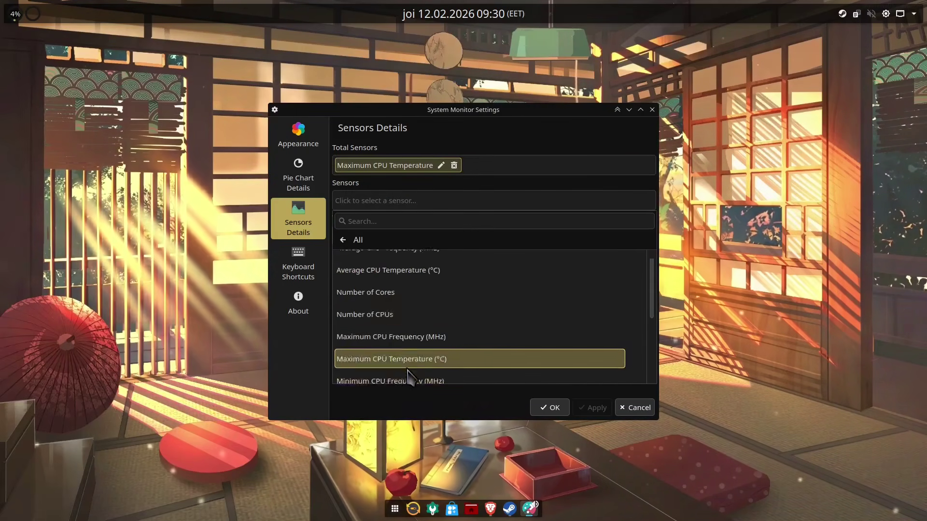
scroll(422, 287, down, 1)
scroll(424, 309, up, 5)
click(425, 369)
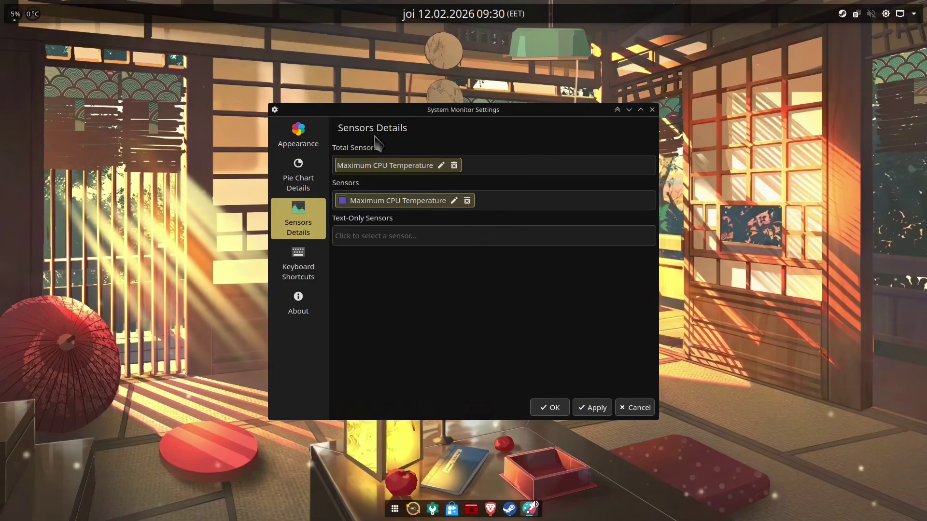
Step: Remove both CPU temperature sensors from the second widget and choose Used Physical Memory Percentage as its total sensor
click(455, 166)
click(467, 201)
click(463, 165)
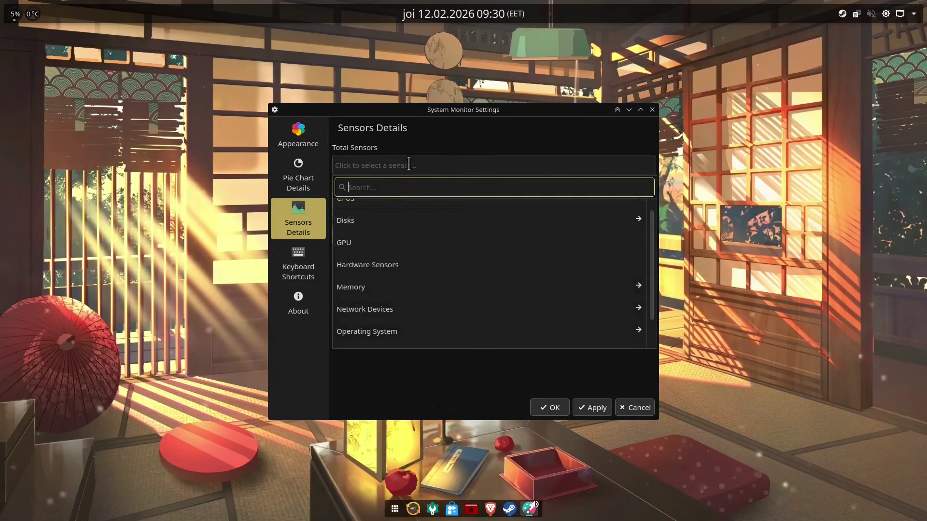
click(380, 300)
click(385, 231)
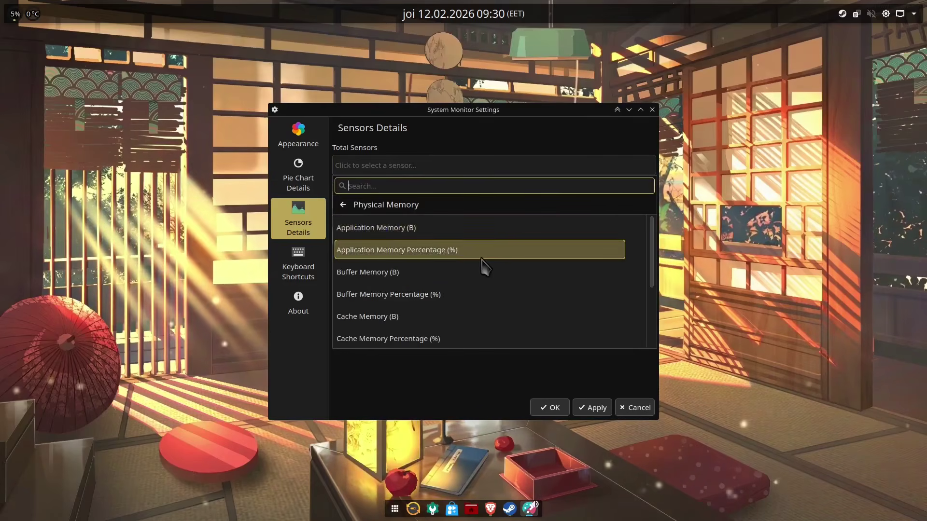
scroll(483, 267, down, 3)
click(400, 339)
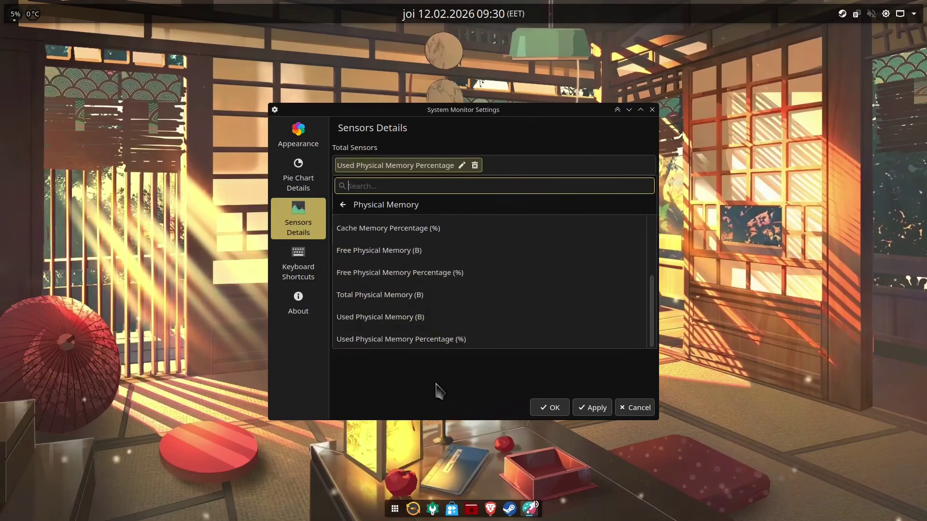
Step: Add Used Physical Memory Percentage to the second widget's Sensors and accept the settings
click(389, 332)
click(400, 269)
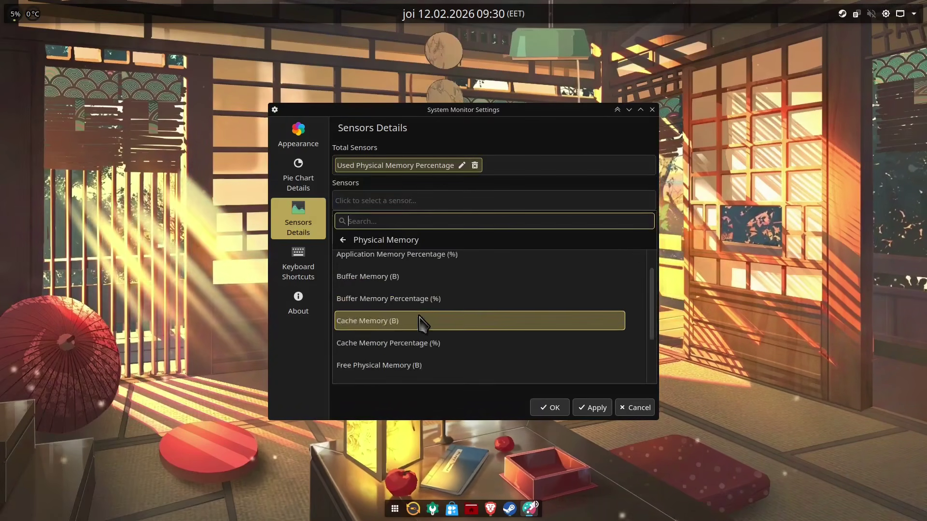
scroll(424, 321, down, 3)
click(439, 375)
click(552, 409)
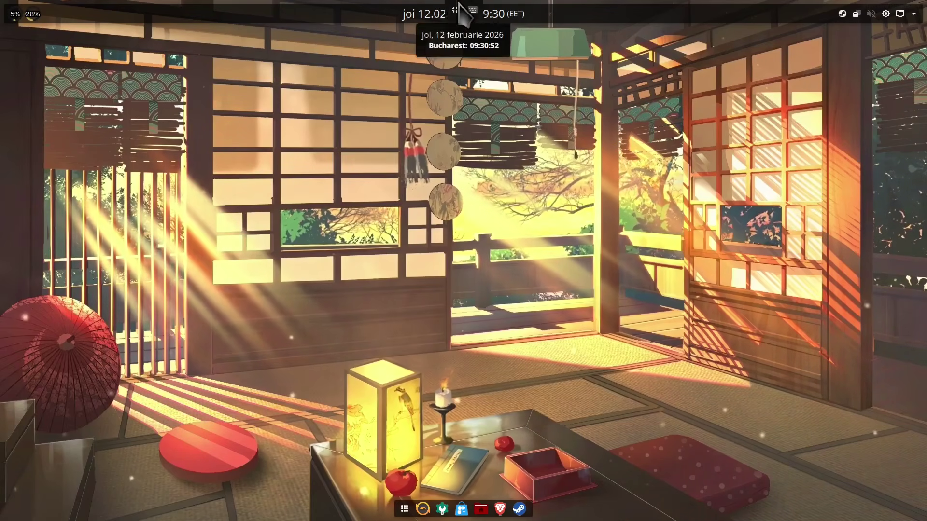
click(455, 9)
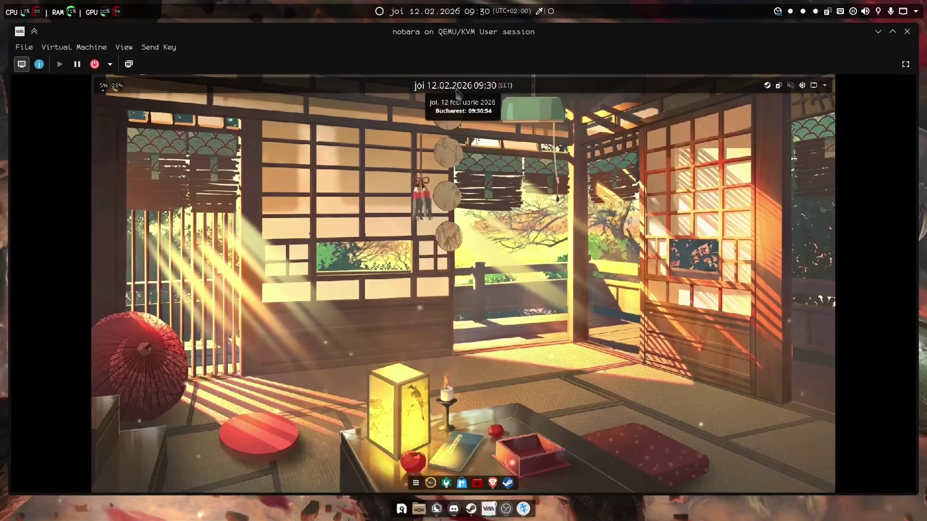
click(905, 64)
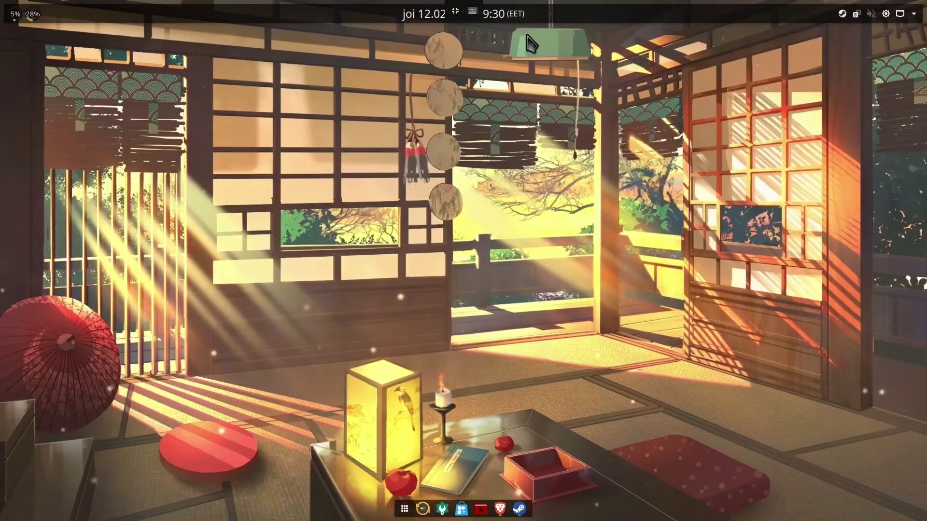
Step: Open the downloadable Plasma widgets from the top panel's widget manager and search them for "output"
right_click(547, 14)
click(579, 29)
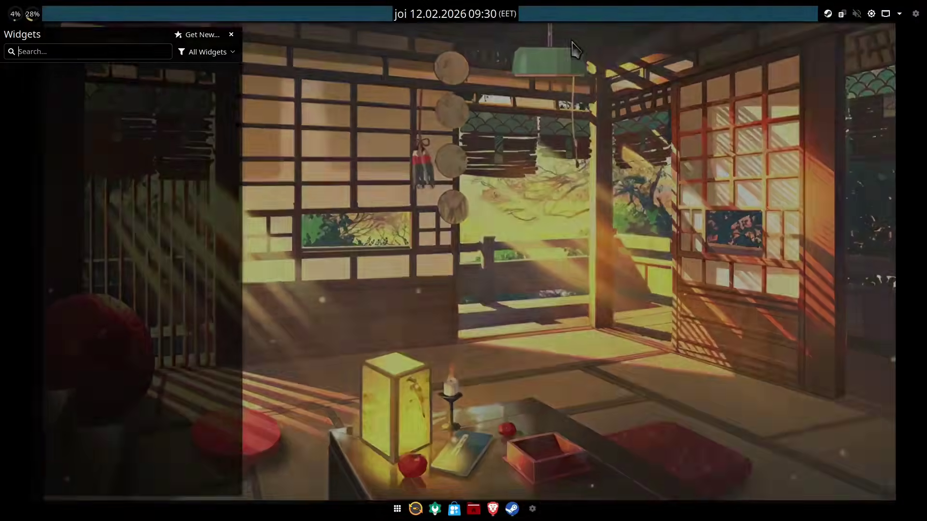
click(198, 35)
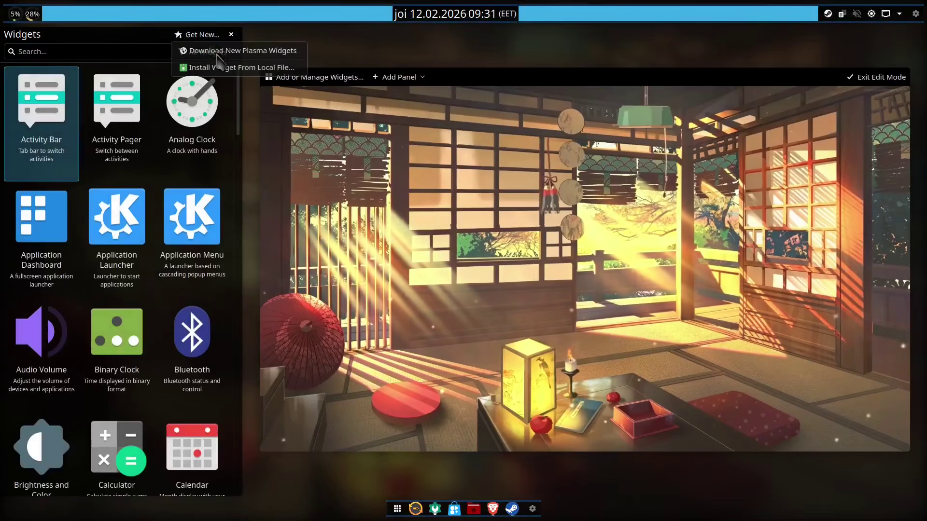
click(217, 50)
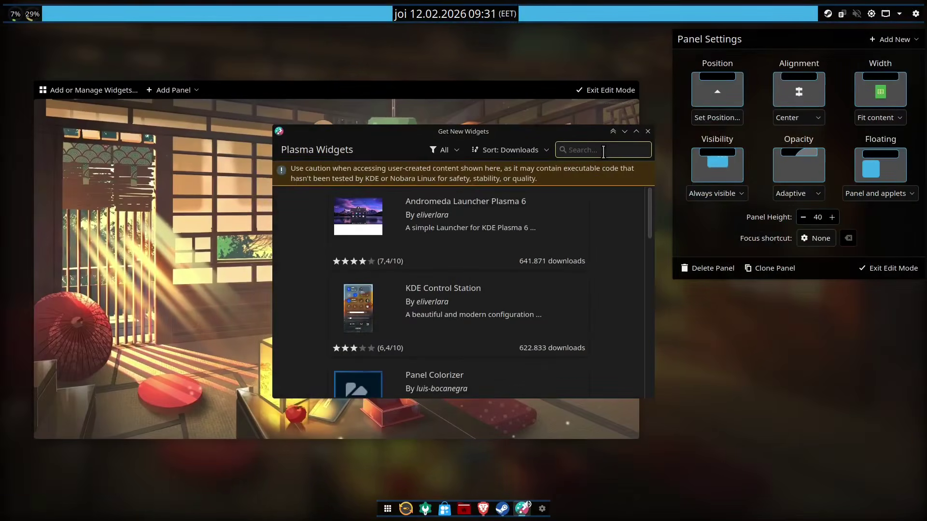
click(603, 151)
text(output)
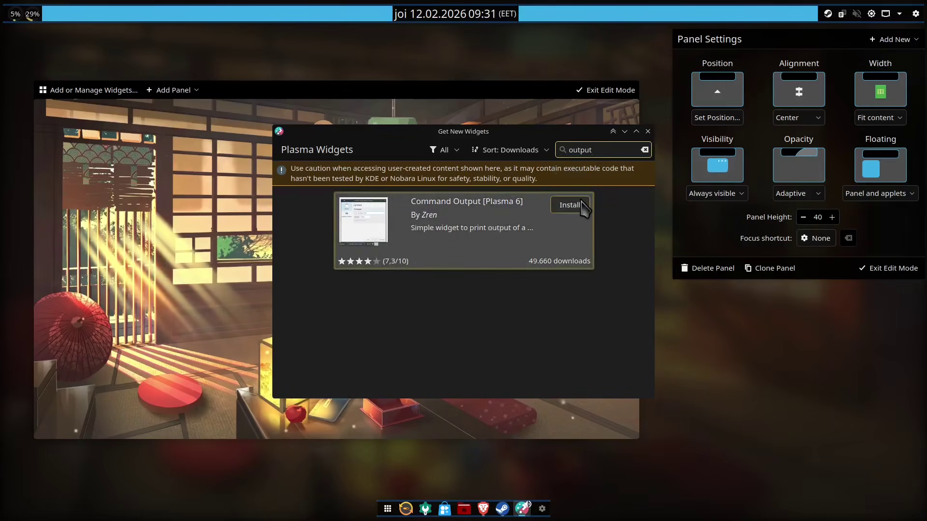
click(579, 205)
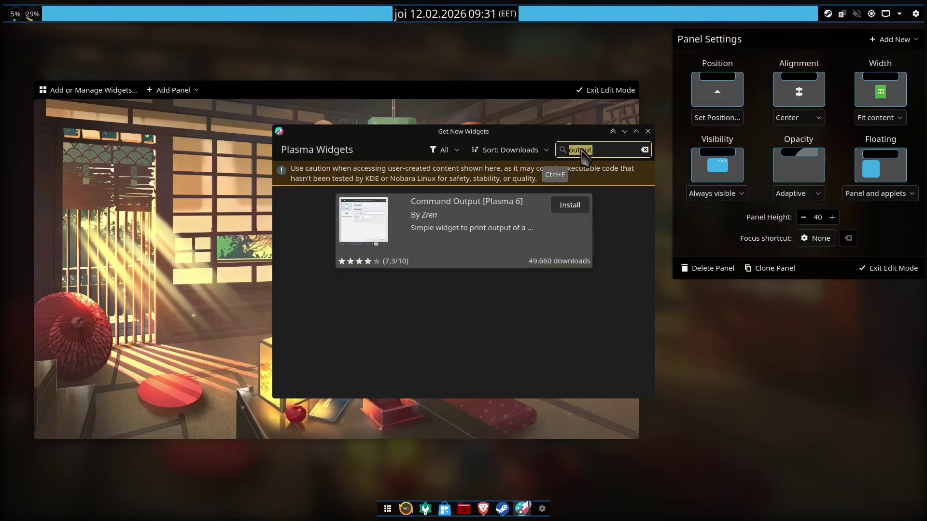
Step: Find Panel Colorizer among the downloadable widgets by searching "colori", and add Command Output and Panel colorizer to the top panel
text(olori)
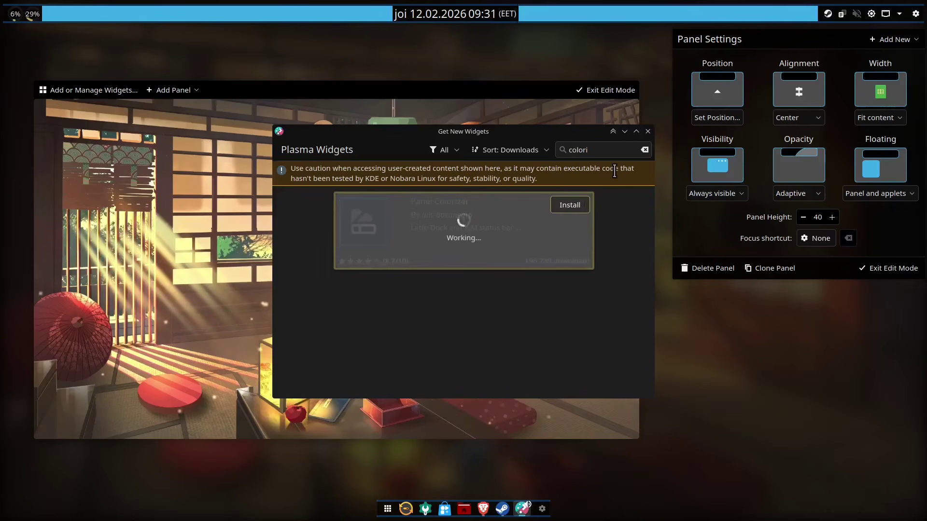
click(649, 132)
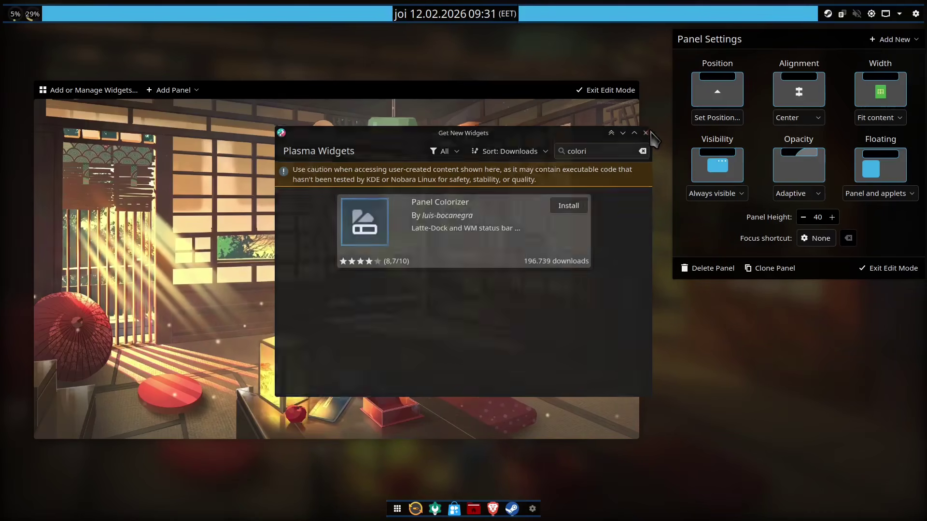
click(893, 39)
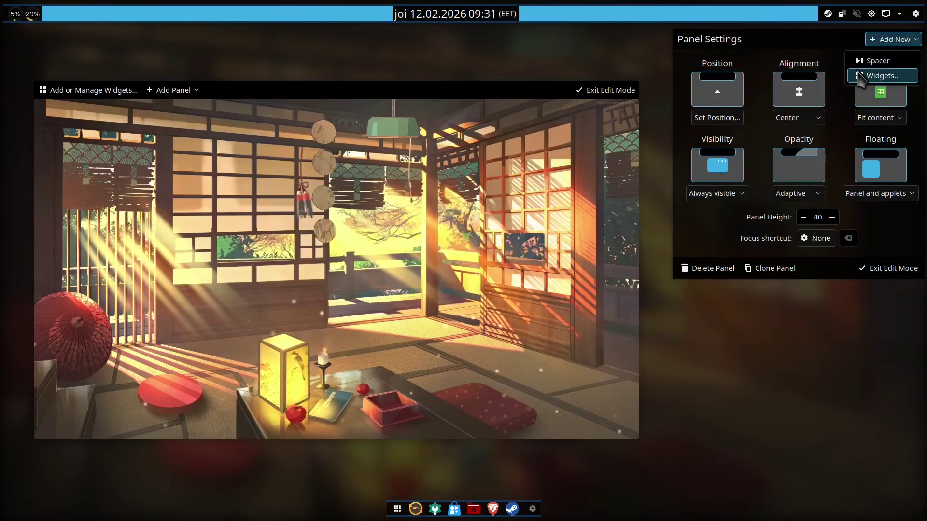
click(858, 75)
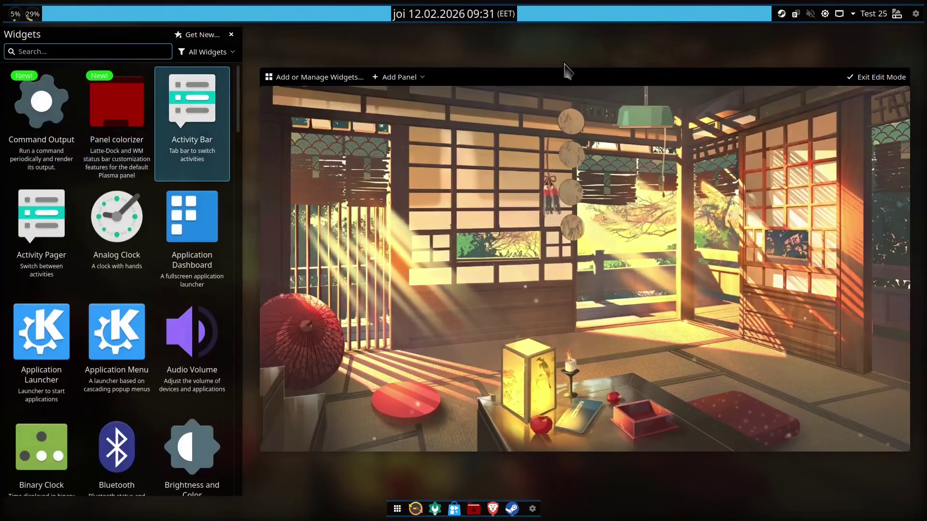
Step: Move the Command Output widget to the far left of the top panel, before the CPU and RAM sensors, and leave edit mode
click(876, 21)
drag(876, 15, 19, 14)
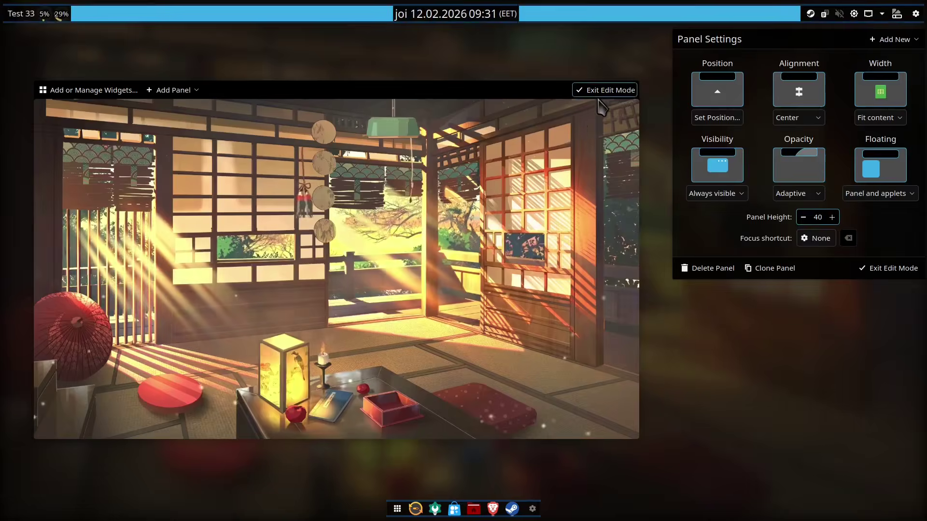
click(612, 91)
right_click(20, 15)
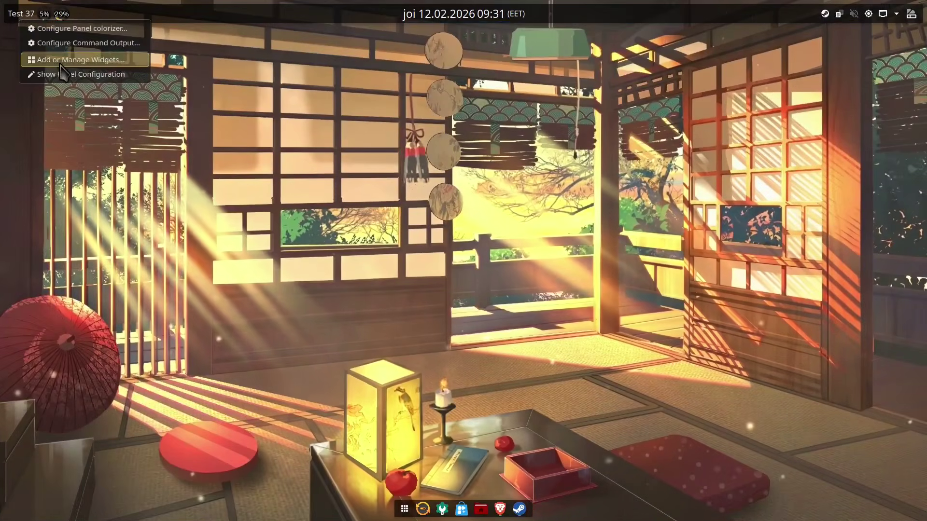
click(82, 43)
drag(421, 183, 484, 183)
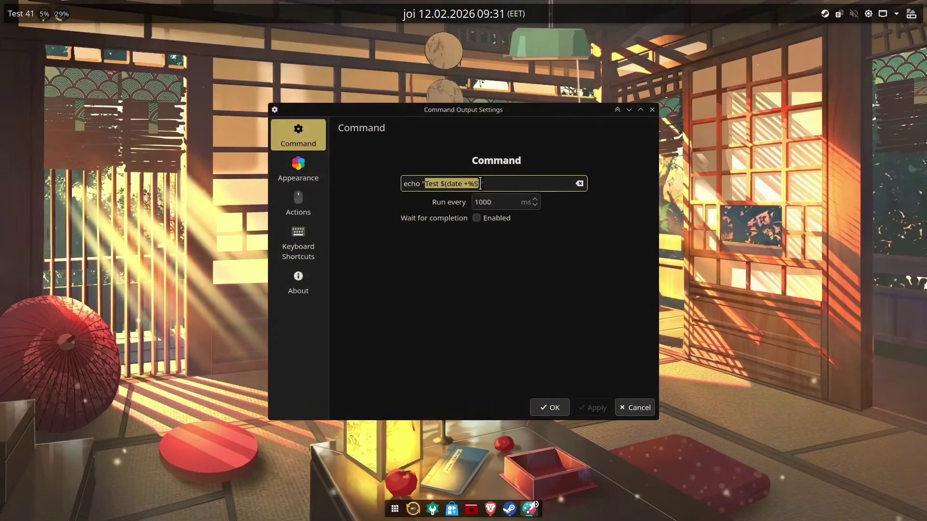
text("CPU")
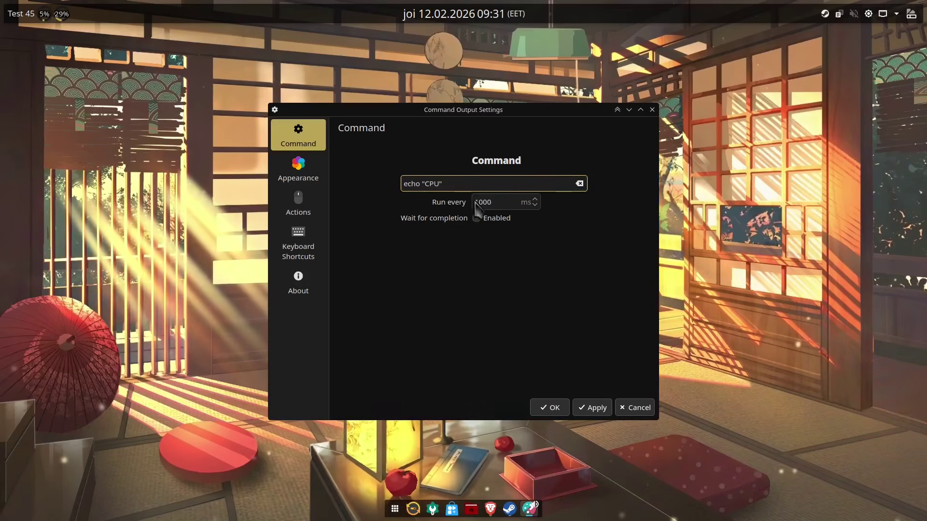
double_click(505, 202)
text(1000000000)
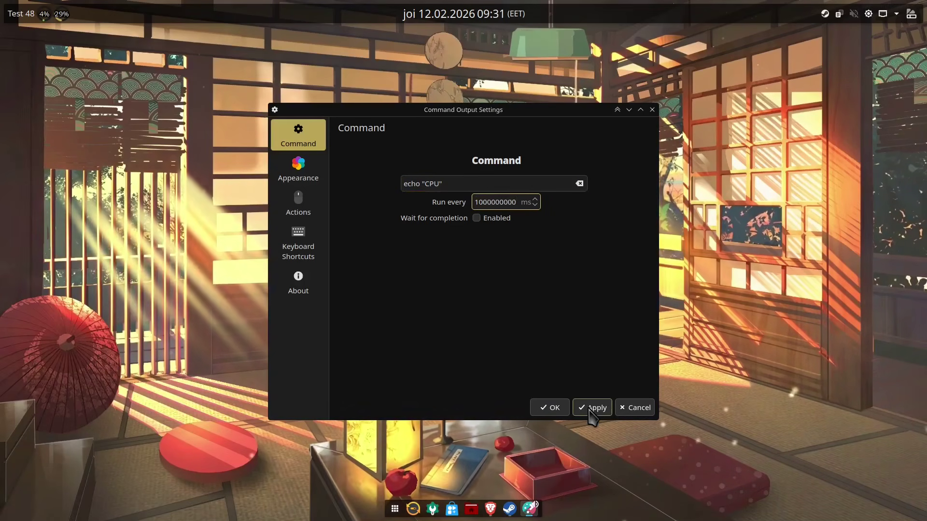
click(592, 410)
click(550, 408)
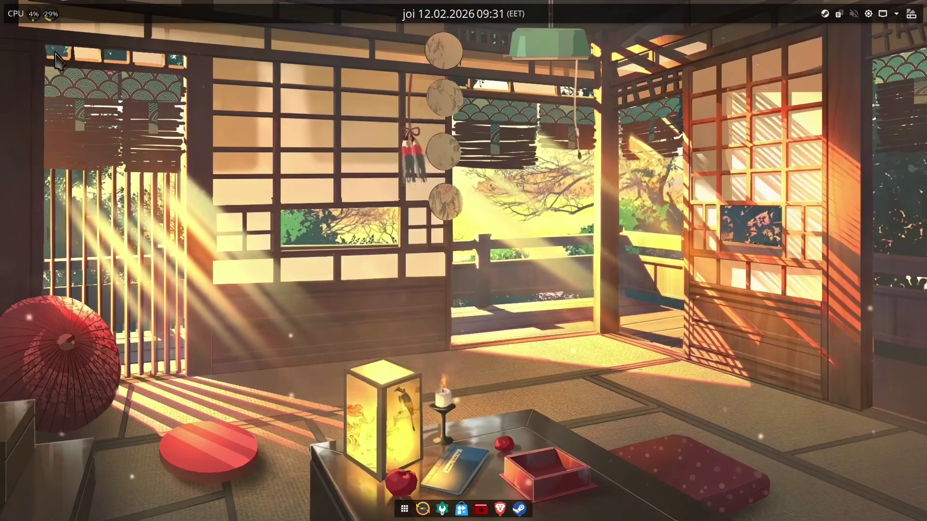
Step: Load the built-in Carbon preset in the Panel colorizer settings and apply it to the top panel
right_click(910, 15)
click(836, 43)
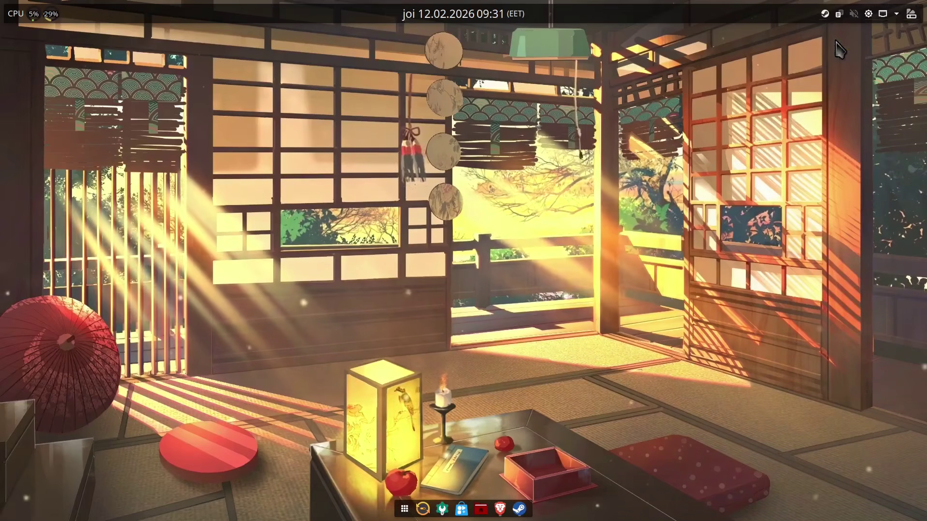
scroll(561, 296, down, 5)
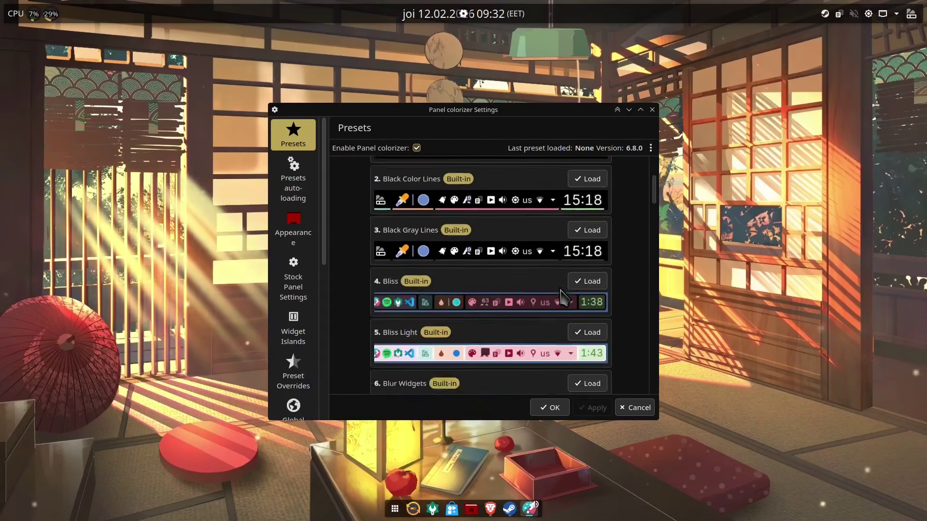
scroll(561, 296, down, 1)
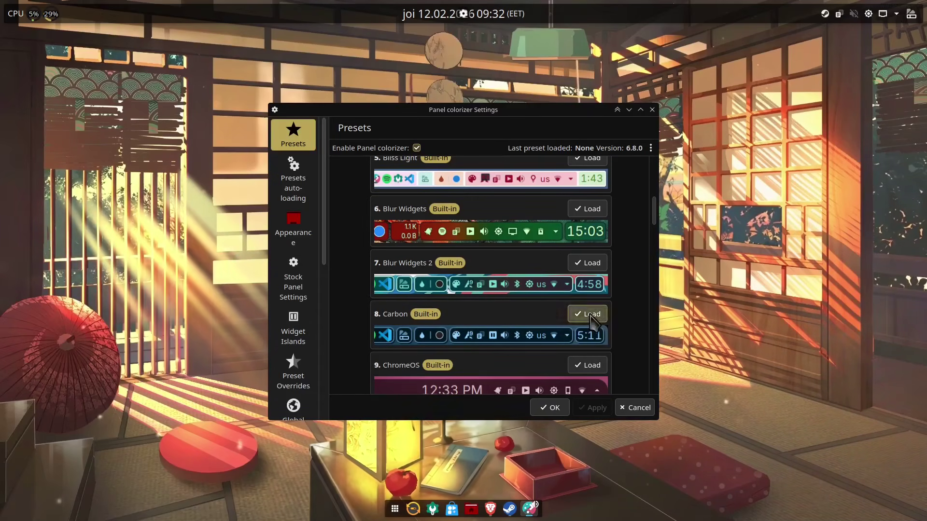
click(590, 315)
click(592, 409)
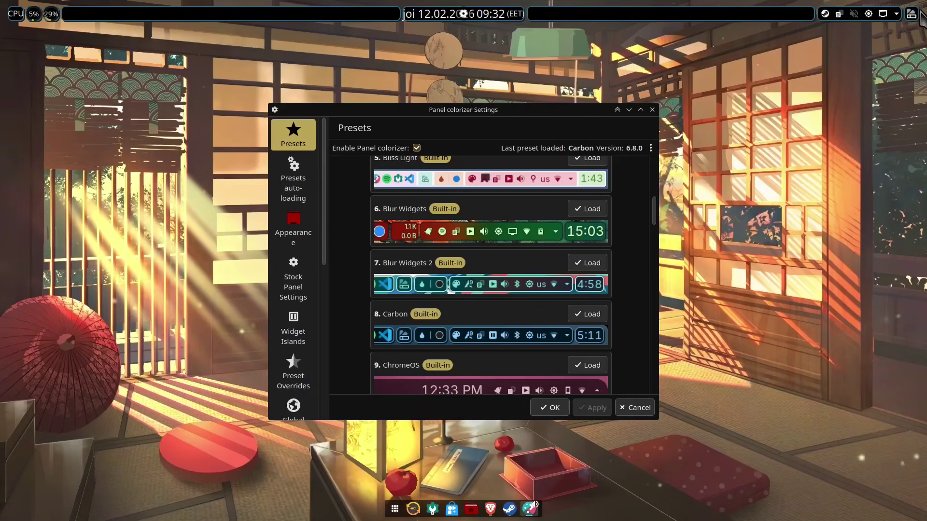
Step: Look at the Panel colorizer's Appearance settings, close them and turn the Panel colorizer off
click(293, 189)
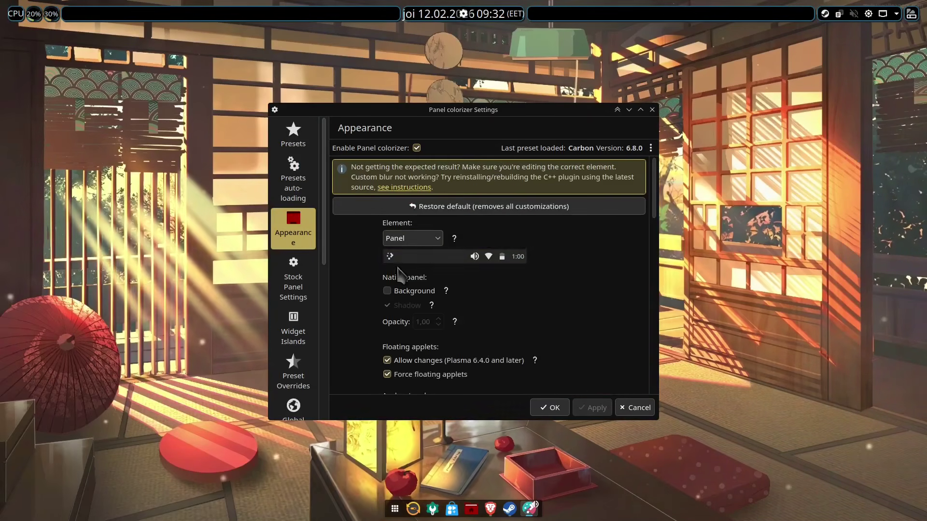
click(652, 109)
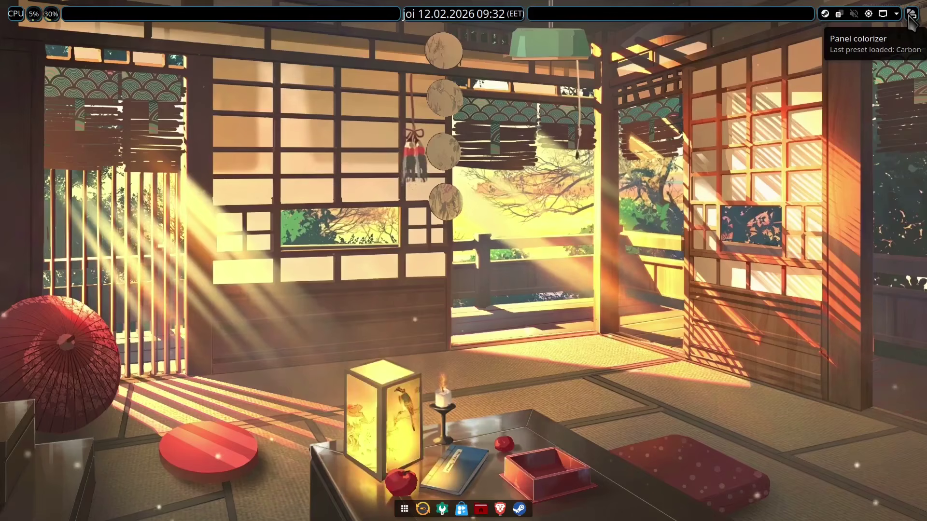
click(911, 16)
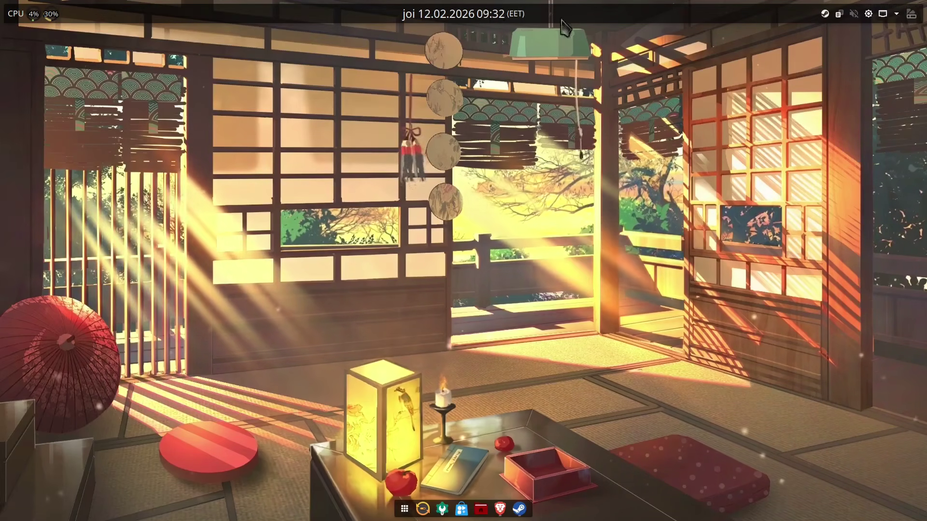
Step: Compare the virtual machine window maximized and tiled with a gap around it, and return it to full screen
click(456, 10)
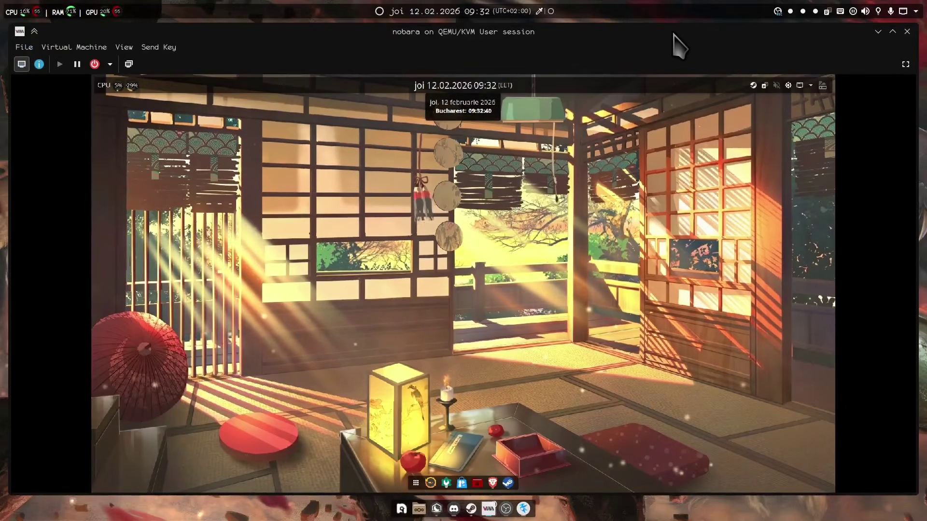
click(893, 32)
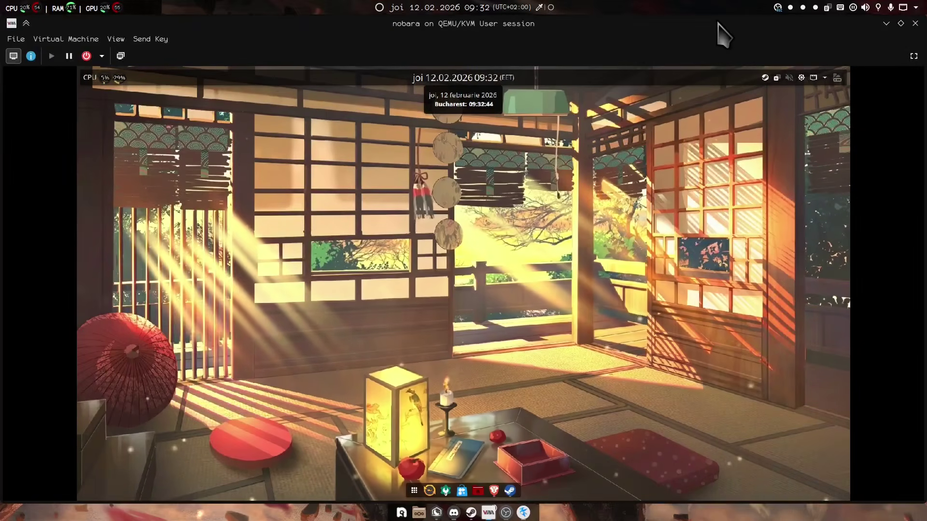
key(super+Page_Up)
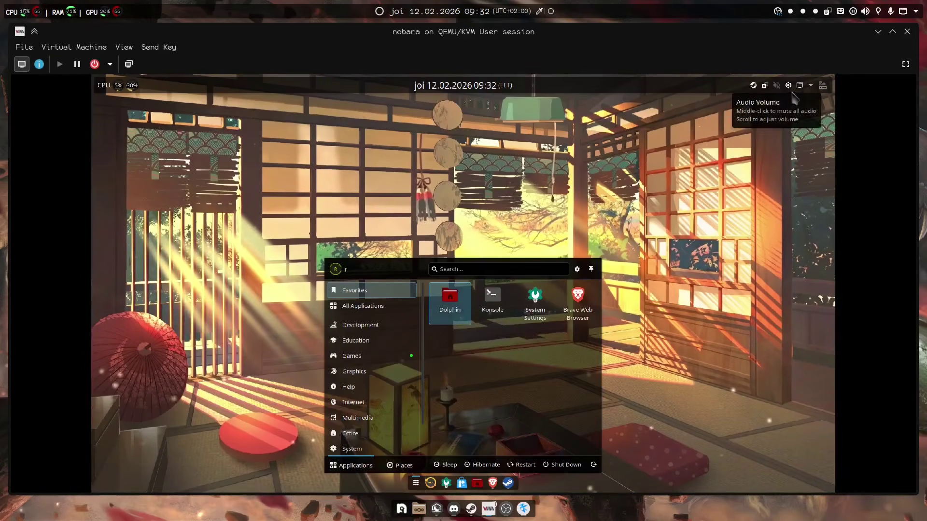
click(905, 64)
click(493, 205)
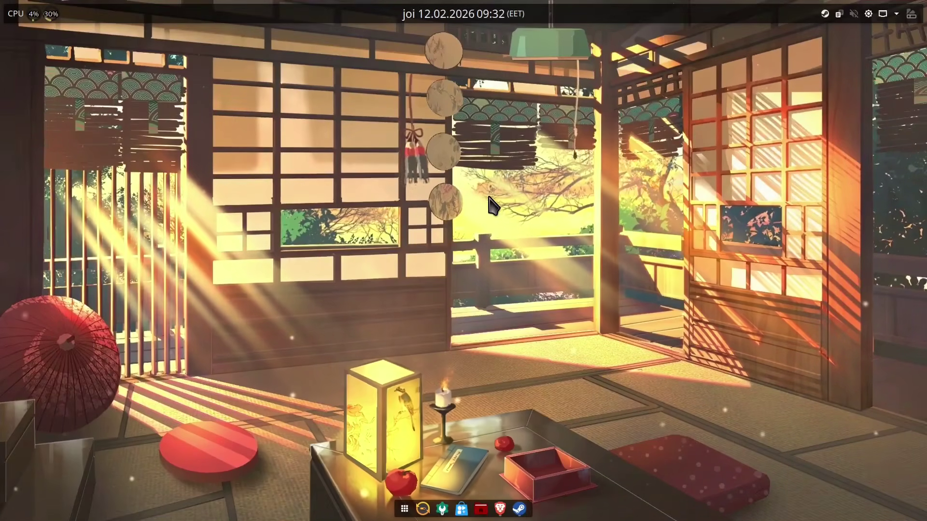
Step: Delete the left and right tiles in the tile layout editor, leaving one tile that covers the whole screen
key(super+t)
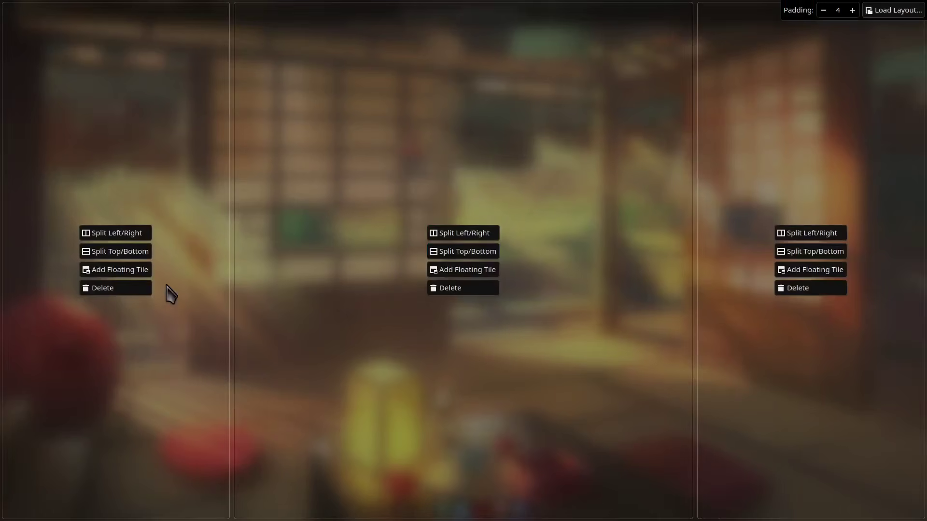
click(107, 287)
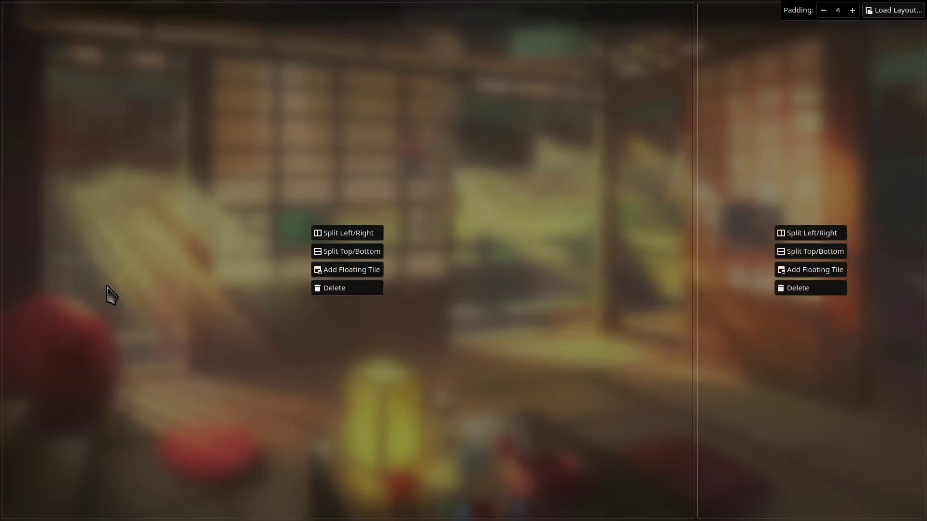
click(783, 290)
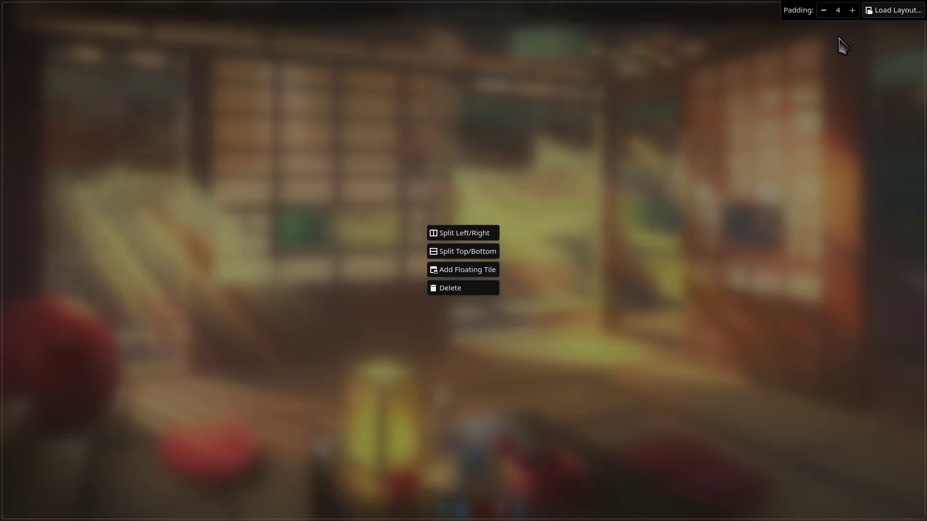
key(Escape)
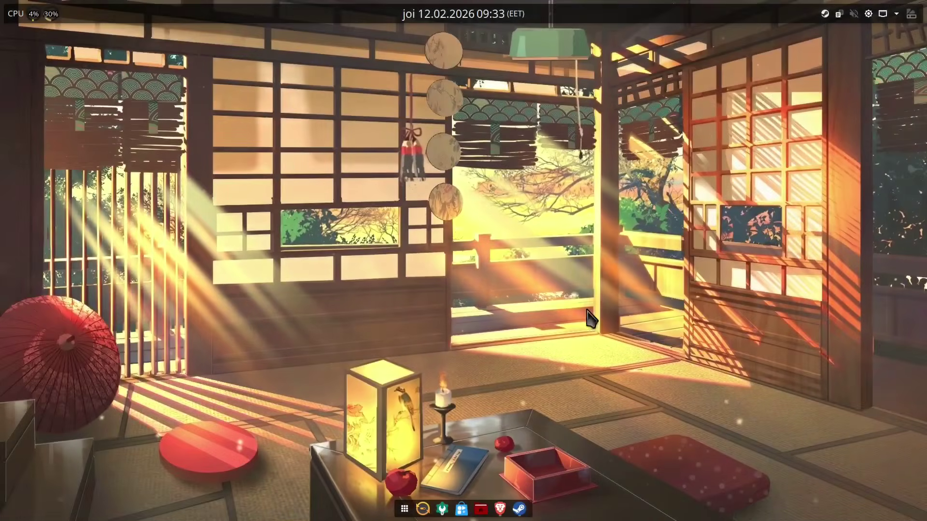
Step: Search System Settings' keyboard shortcuts for "custom quick", assign Meta+F to Custom Quick Tile Window to the Top, and try it on the window
click(442, 509)
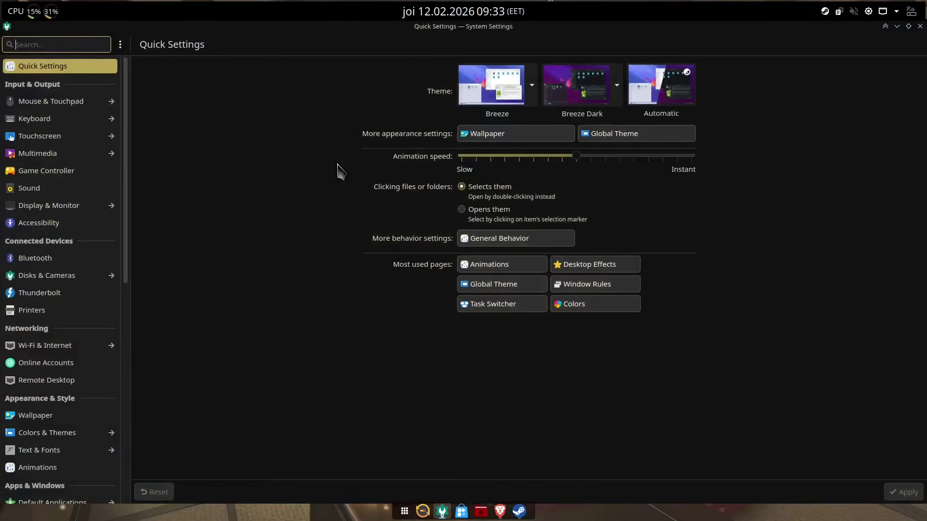
click(63, 119)
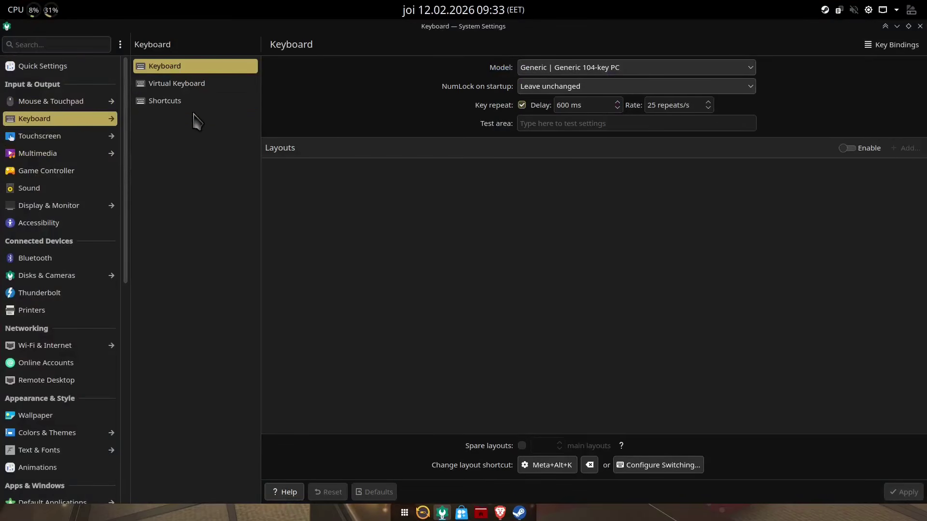
click(193, 103)
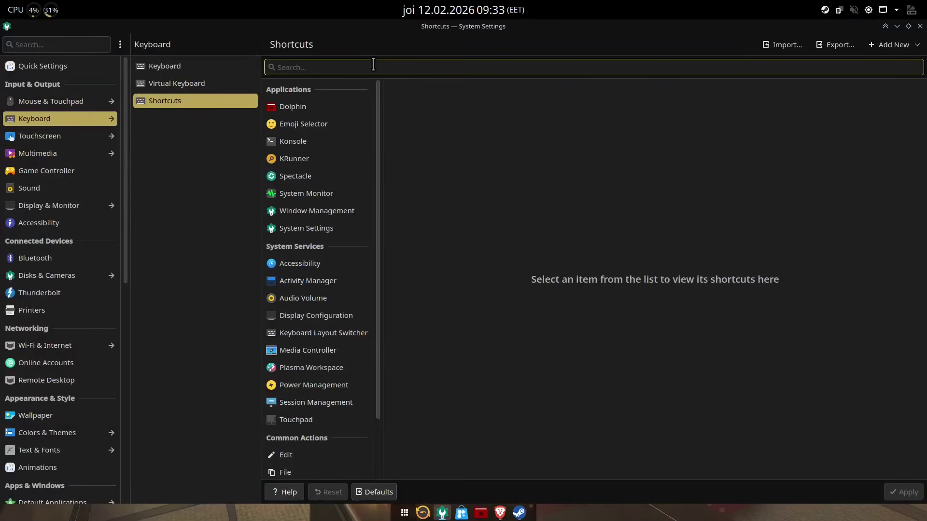
text(custom t)
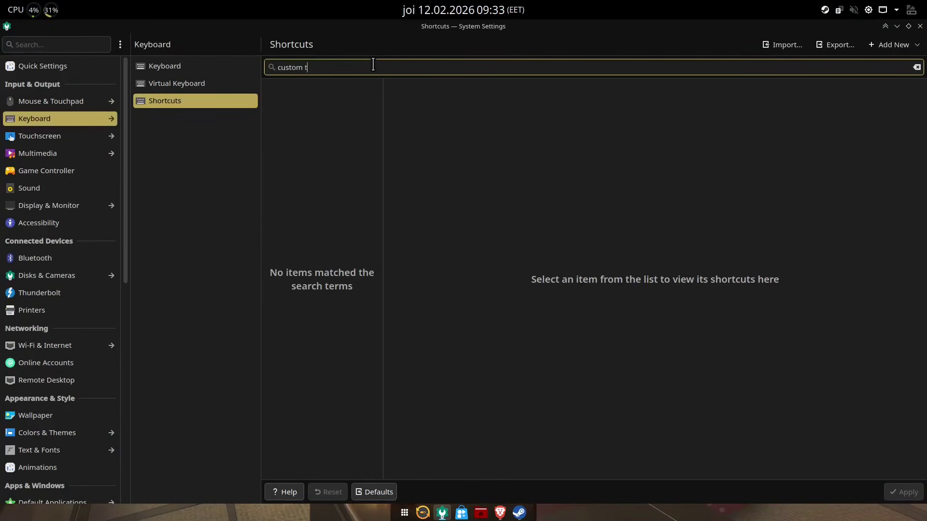
text(i)
key(BackSpace)
key(BackSpace)
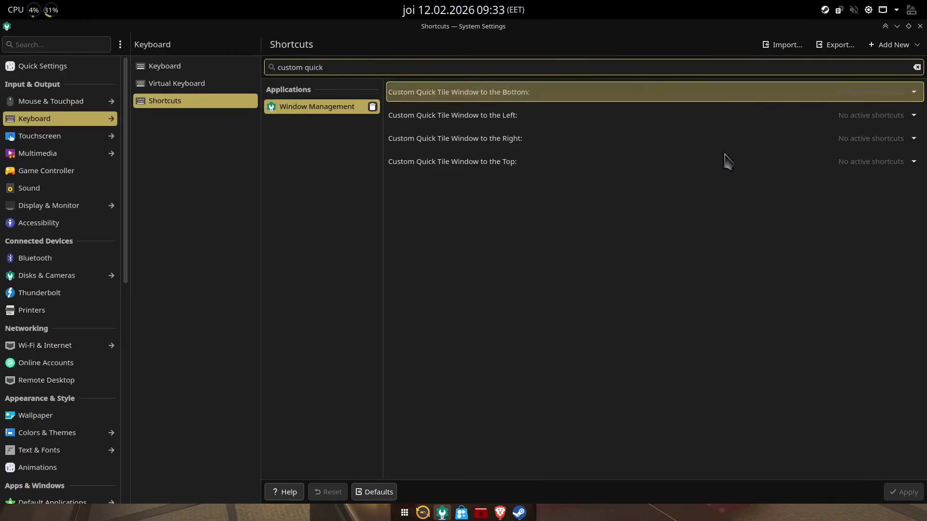
click(853, 166)
click(894, 202)
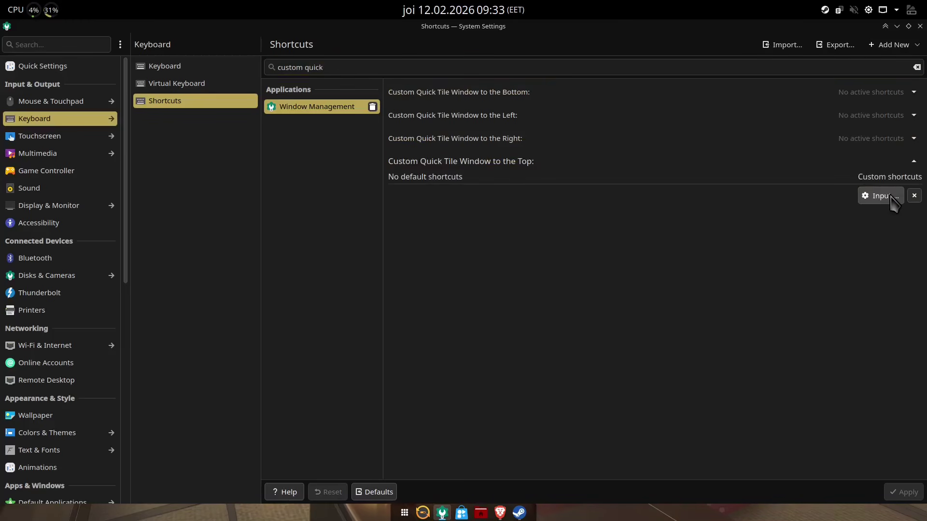
key(super+f)
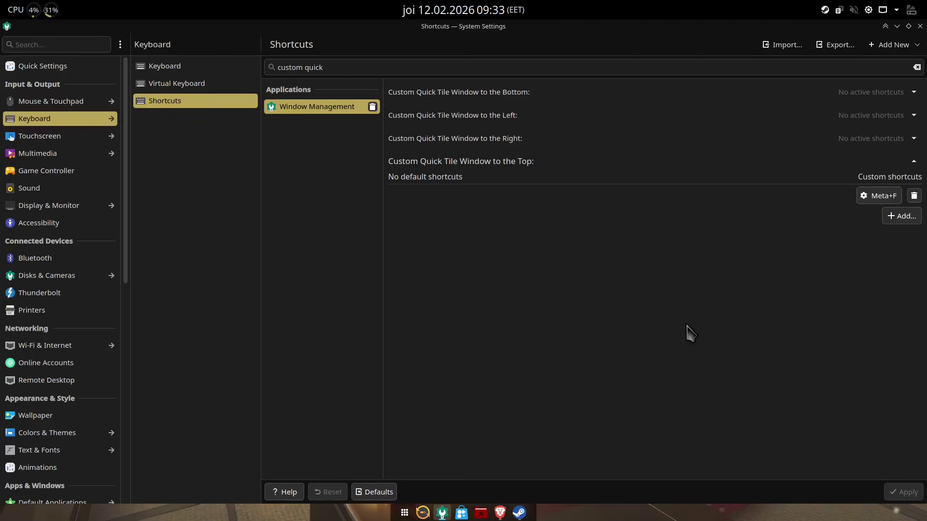
key(super+f)
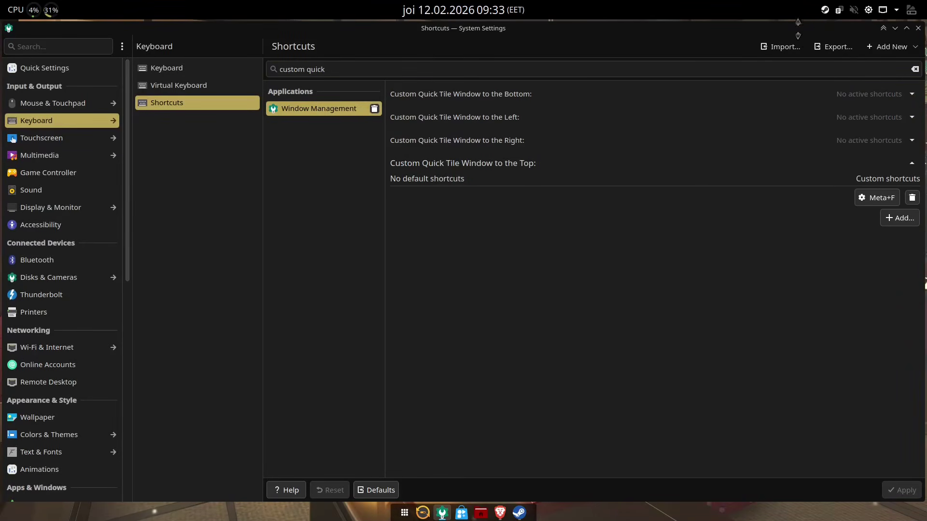
Step: Put the System Settings window away and set the tile padding to 17 in the tile layout editor
click(904, 30)
right_click(677, 147)
click(647, 169)
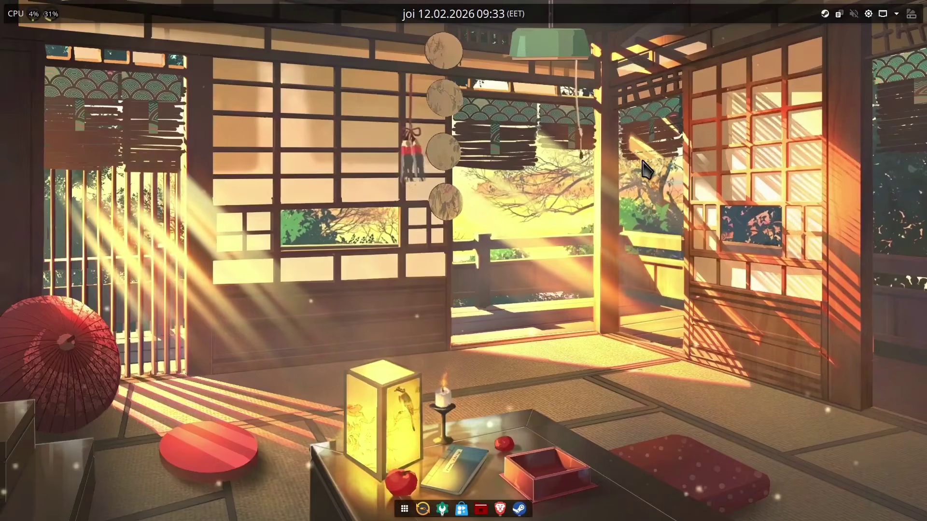
key(super+t)
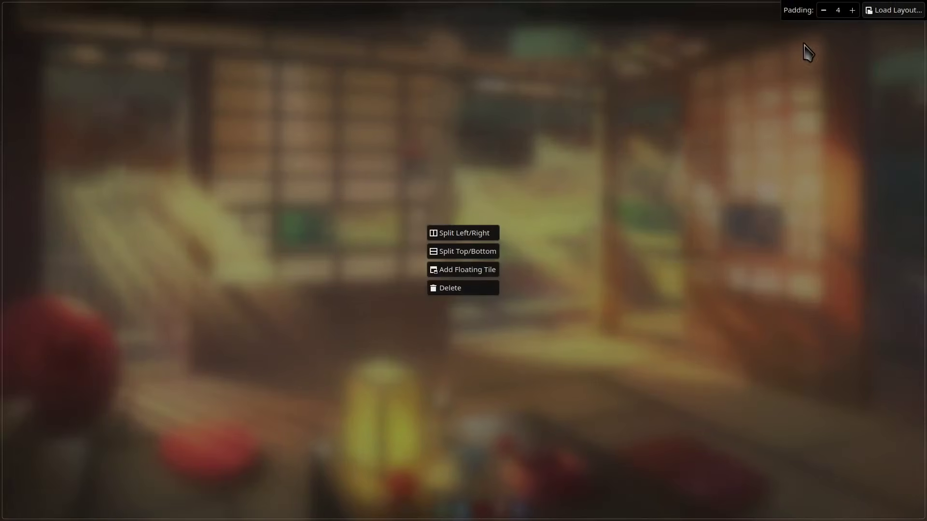
double_click(858, 10)
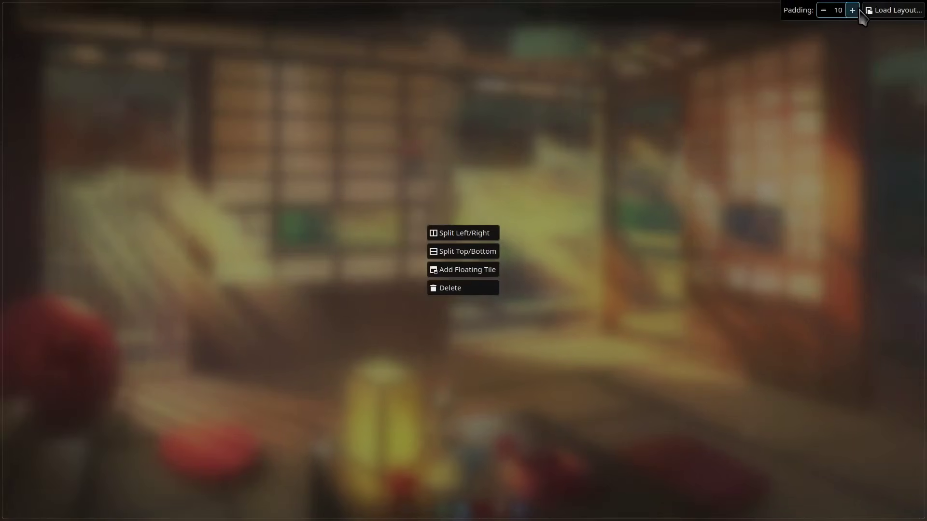
double_click(859, 10)
click(859, 10)
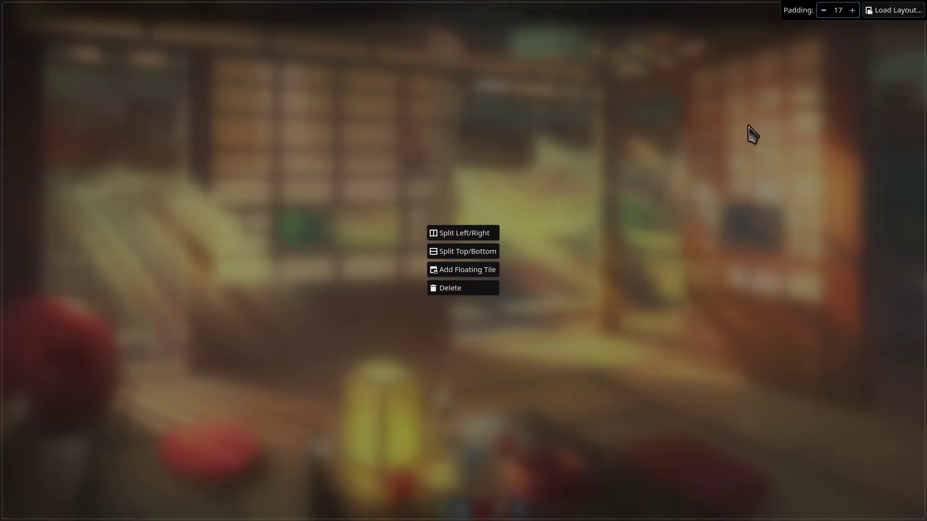
key(Escape)
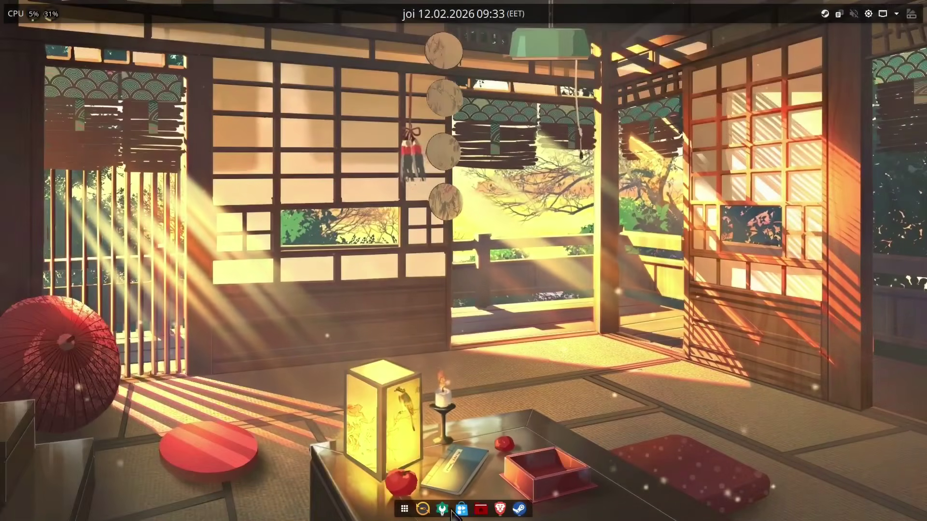
Step: Open the file manager, snap its window to the padded full-screen tile to try the new gap, and minimize it
click(481, 509)
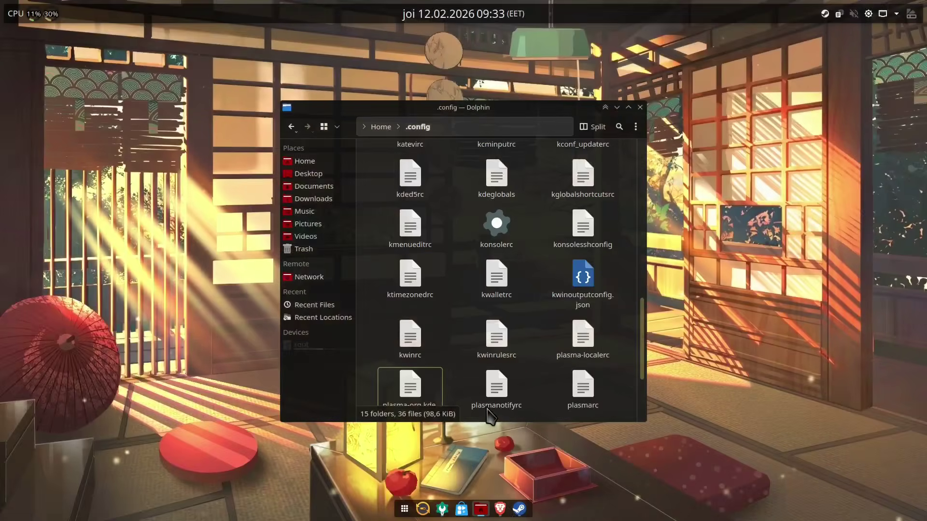
key(super+Up)
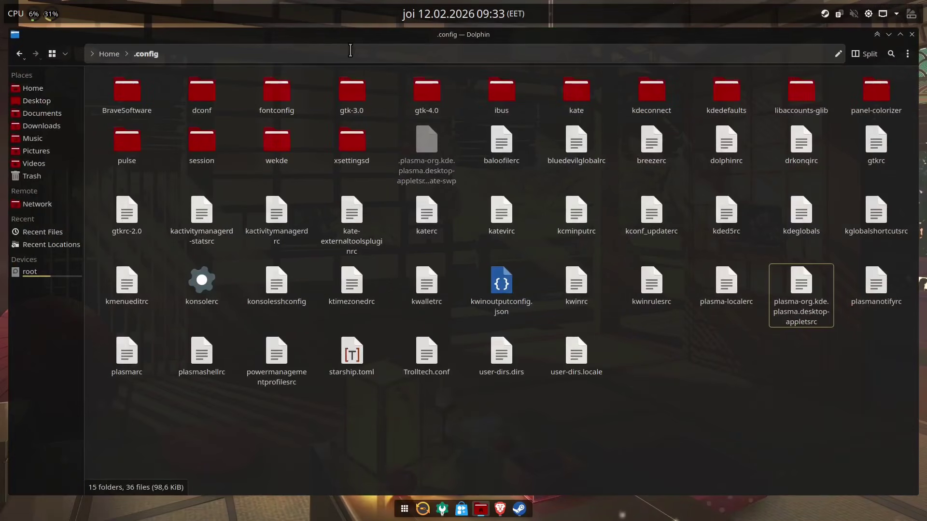
click(889, 35)
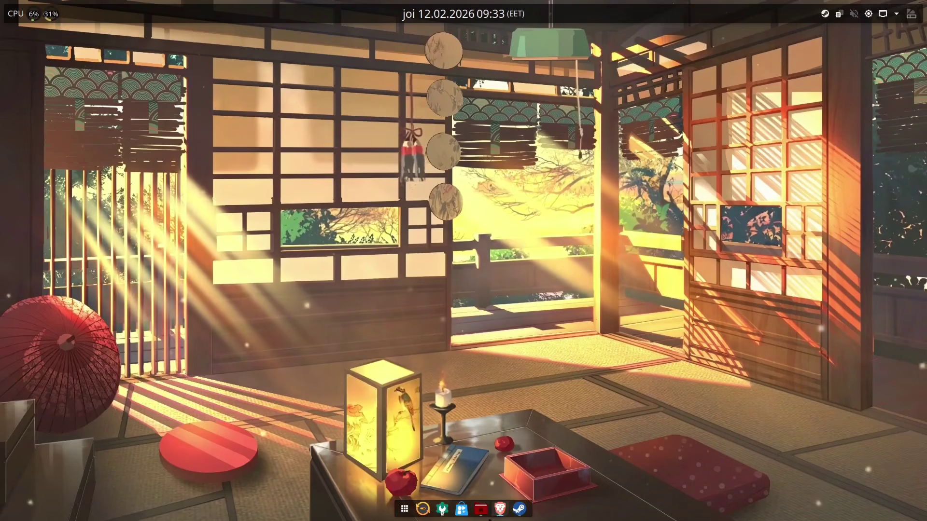
Step: Shift the file manager window slightly off its tile and cycle between two file manager windows through their grouped task
click(485, 517)
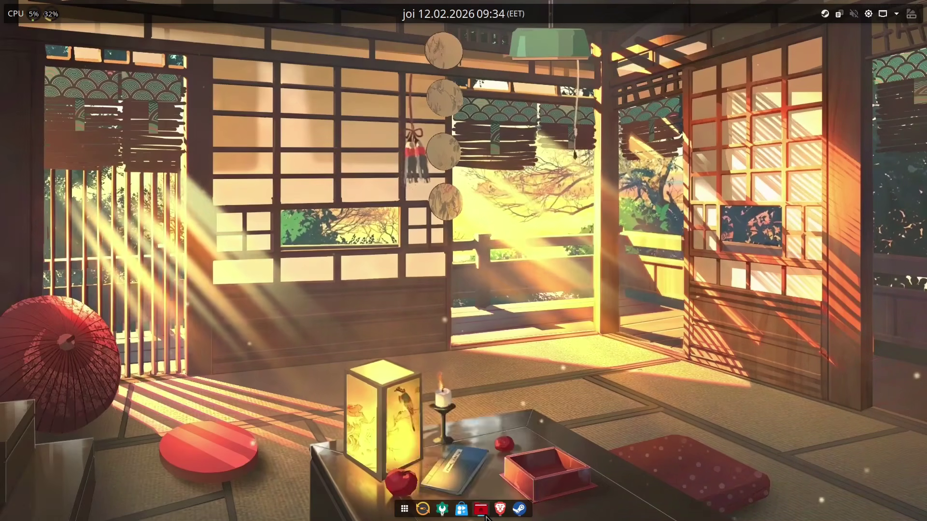
mouse_move(558, 34)
mouse_down()
mouse_move(582, 43)
mouse_move(567, 43)
mouse_up()
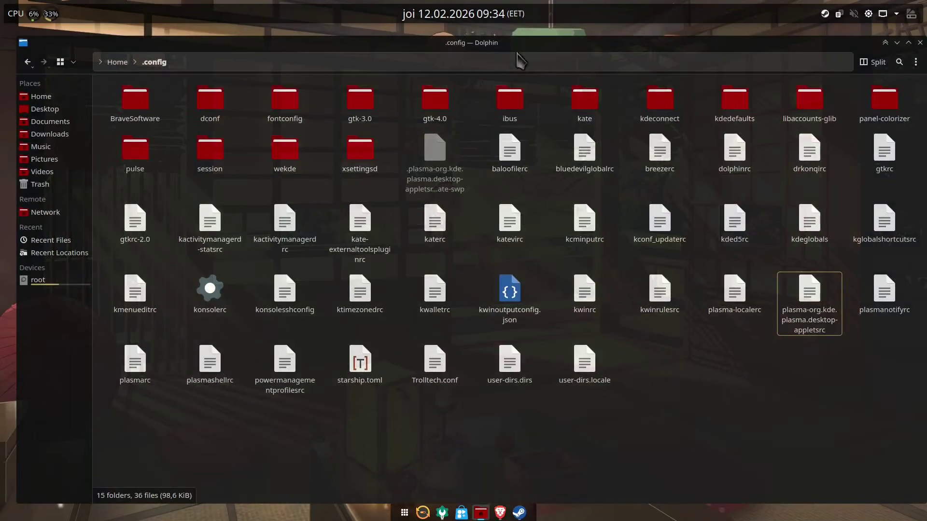
click(487, 516)
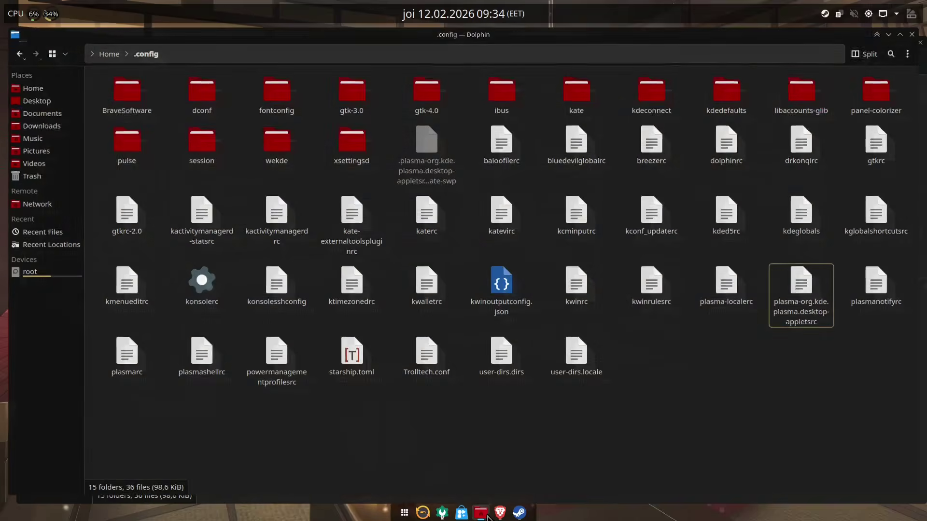
click(488, 516)
click(488, 516)
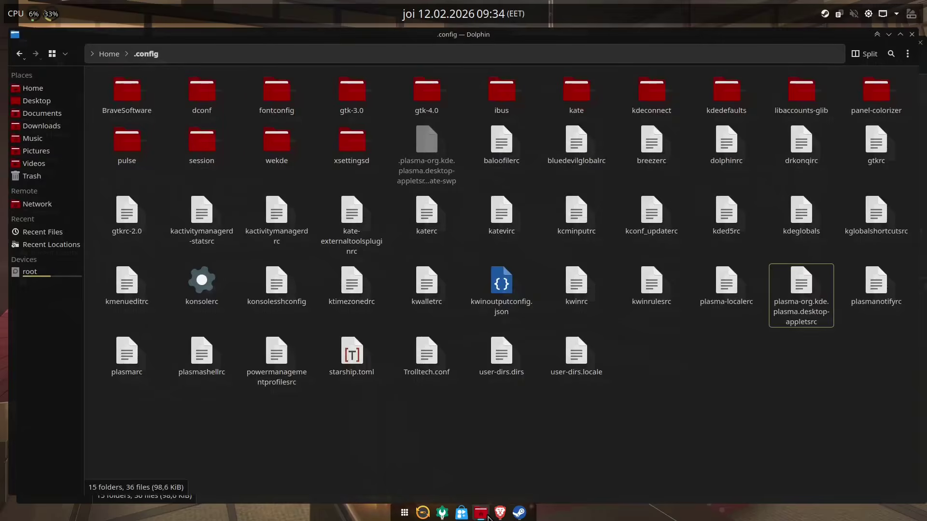
click(488, 517)
click(488, 517)
click(488, 516)
click(488, 516)
click(488, 516)
click(488, 517)
Step: Set the Icons-Only Task Manager's "Clicking grouped task" behavior to "Shows large window previews"
right_click(488, 515)
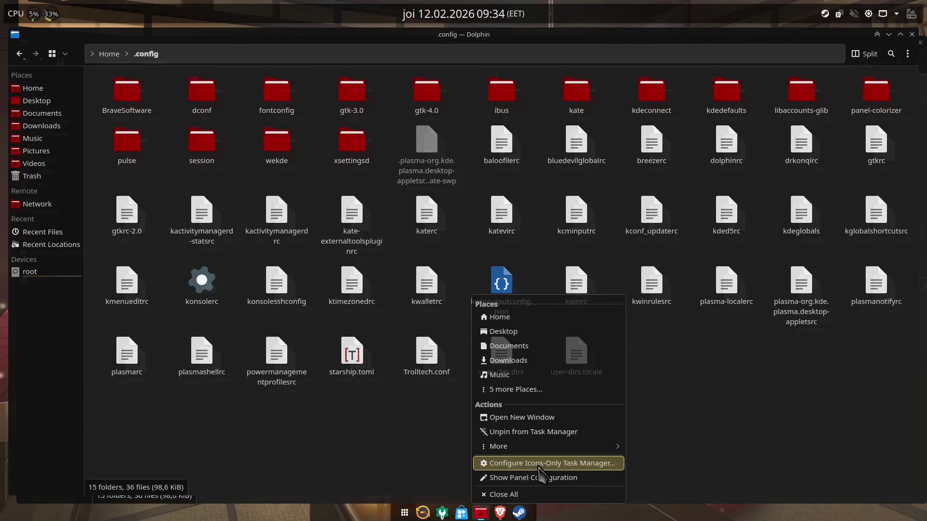
click(540, 464)
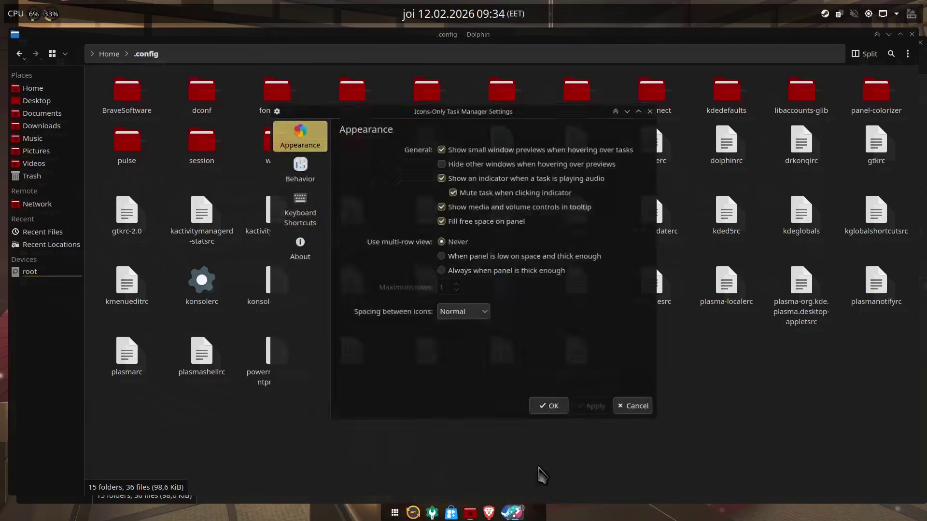
click(304, 171)
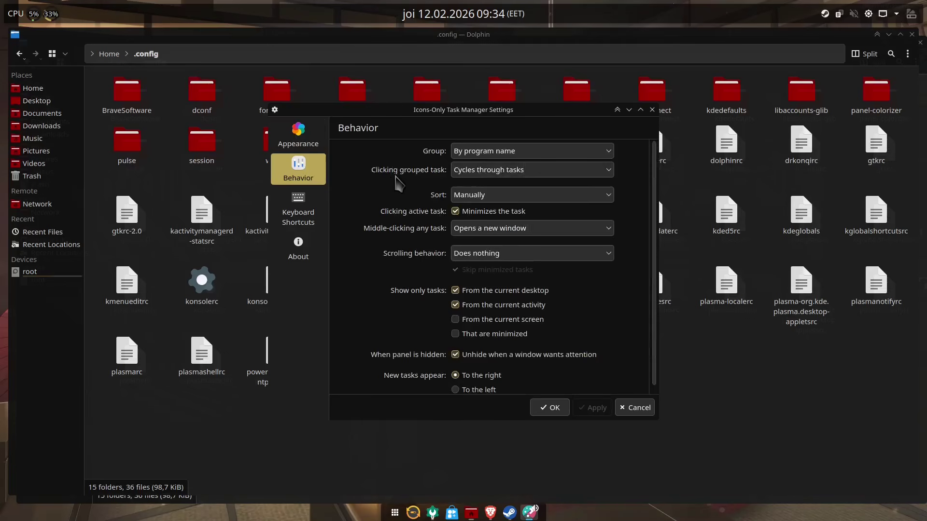
click(465, 177)
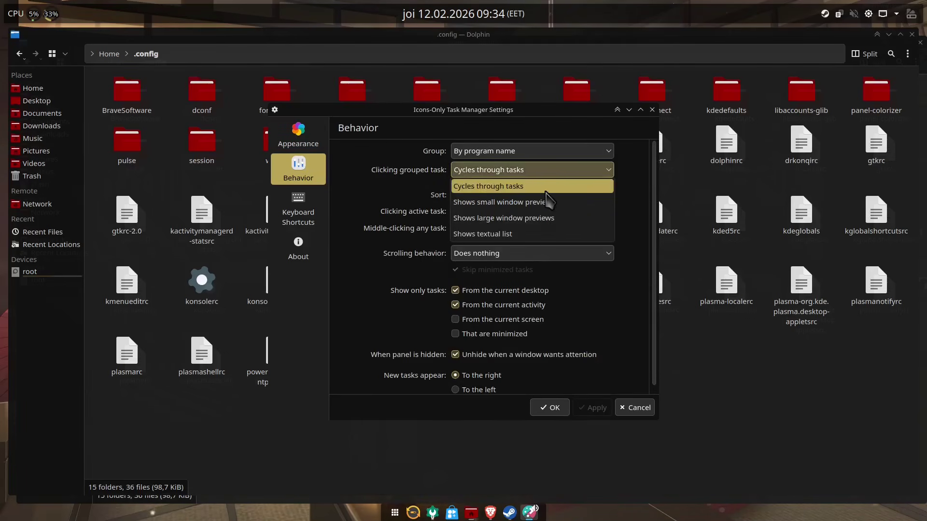
click(526, 221)
click(554, 412)
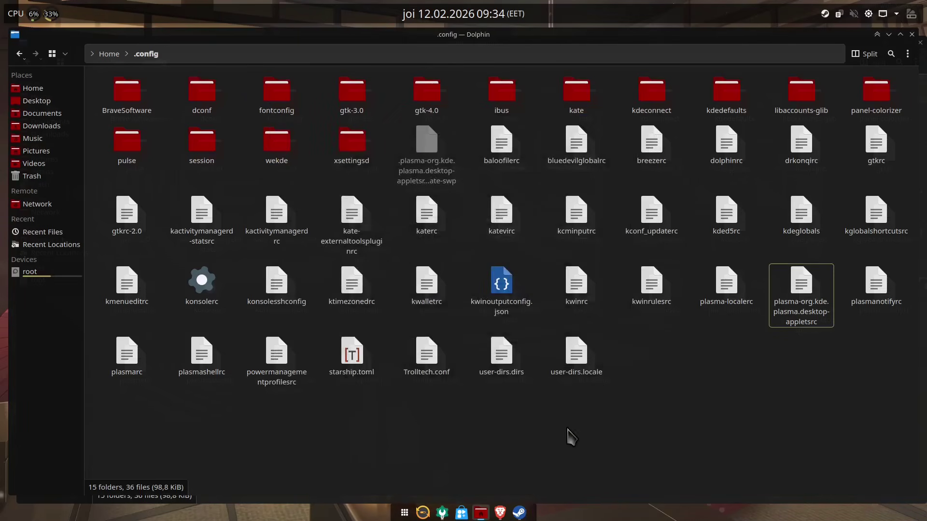
Step: Try the large window previews by picking a file manager window, and close extra file manager windows from the previews
click(476, 514)
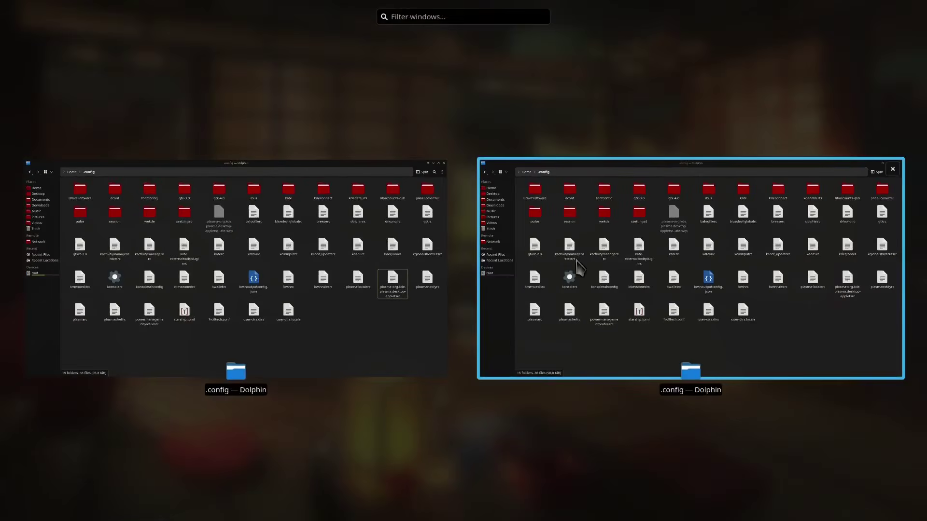
click(332, 279)
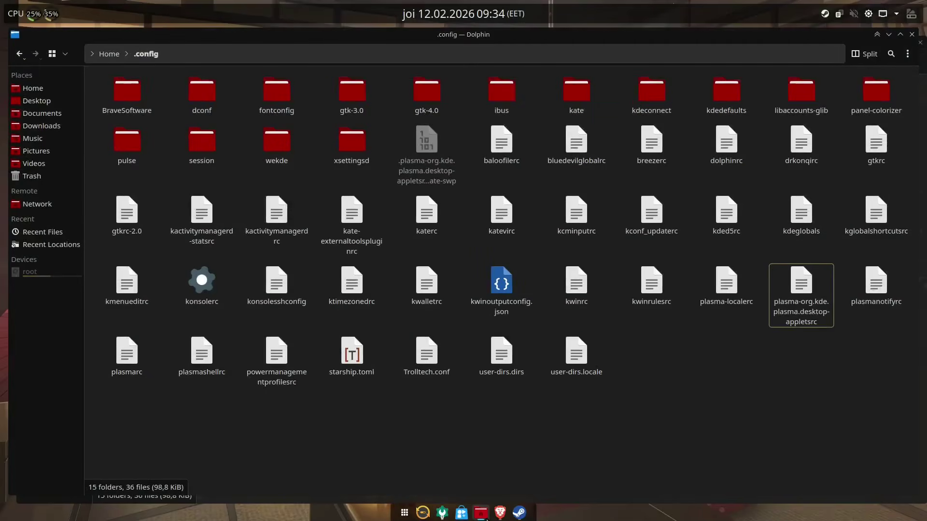
click(485, 516)
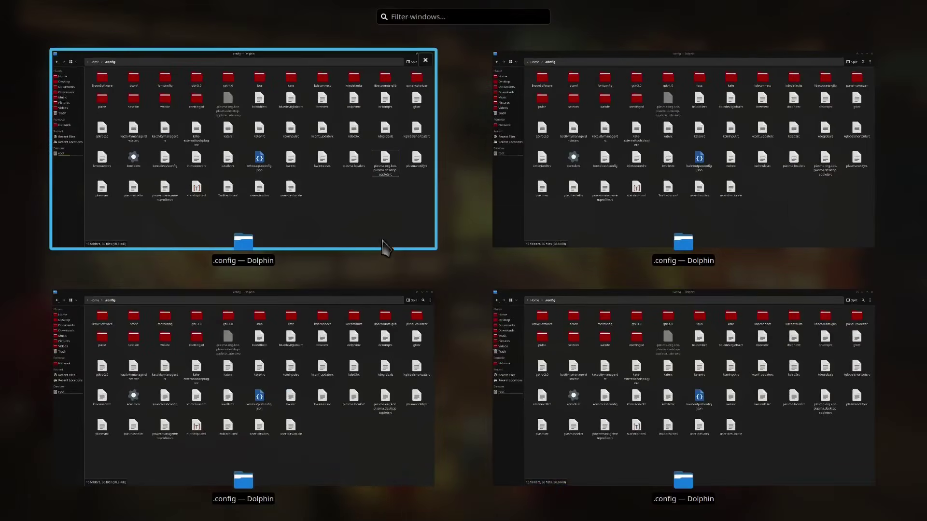
click(427, 62)
click(427, 62)
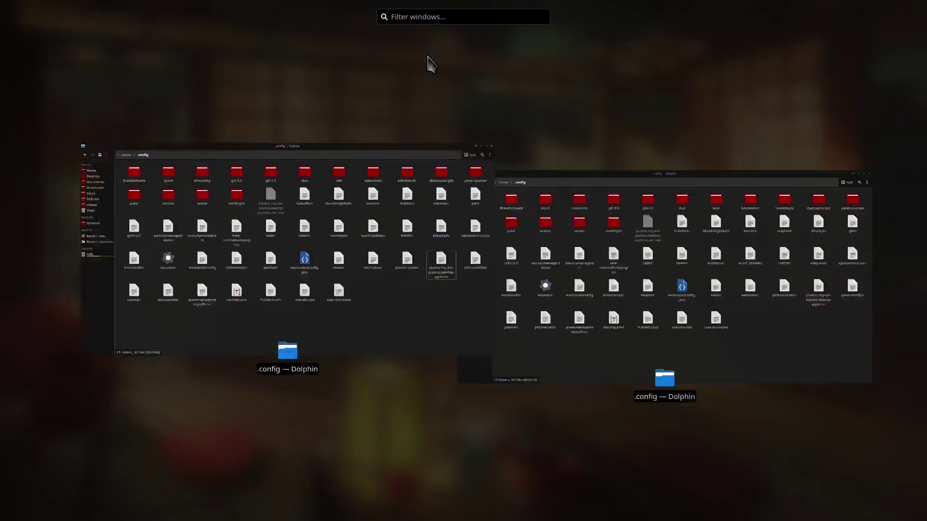
click(437, 165)
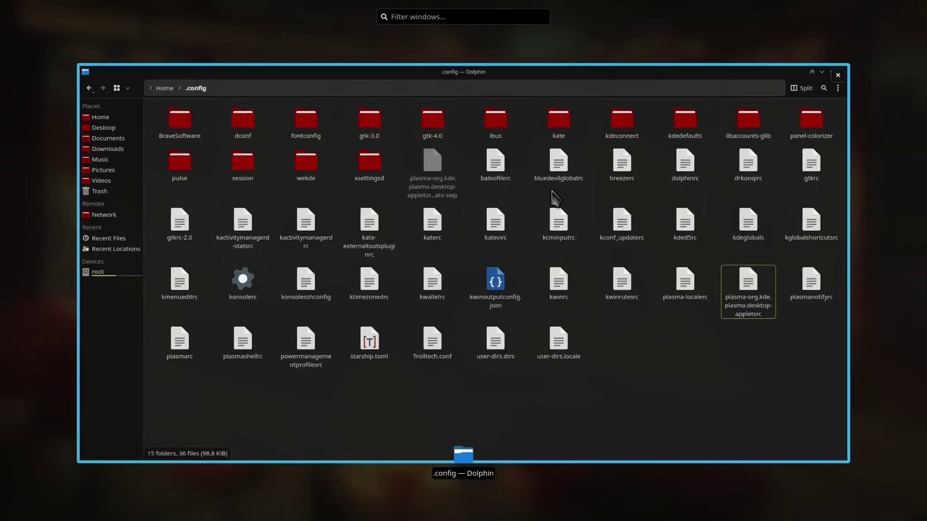
click(638, 377)
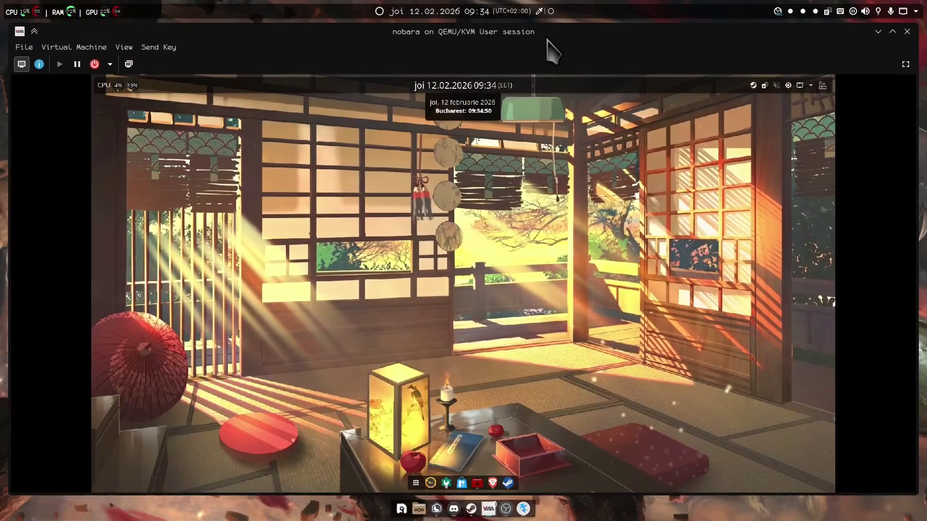
Step: Minimize the virtual machine window to show the host desktop
click(877, 32)
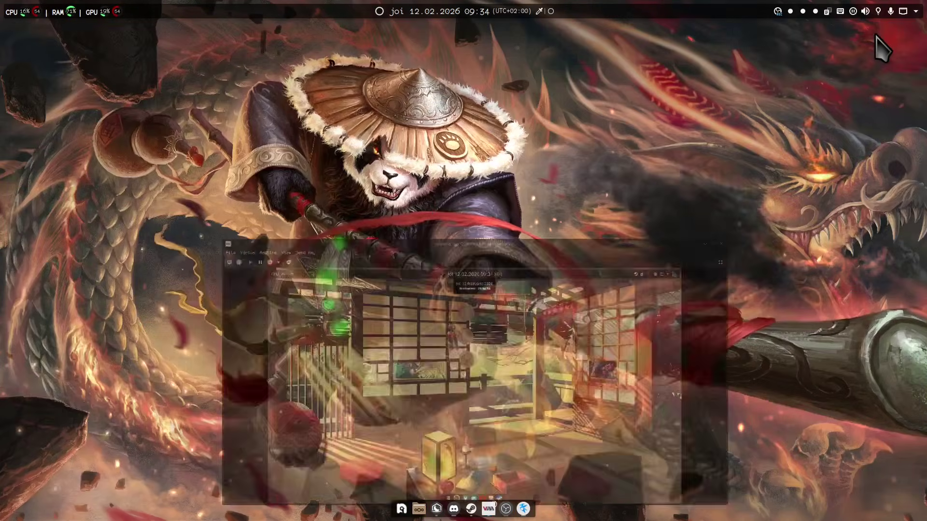